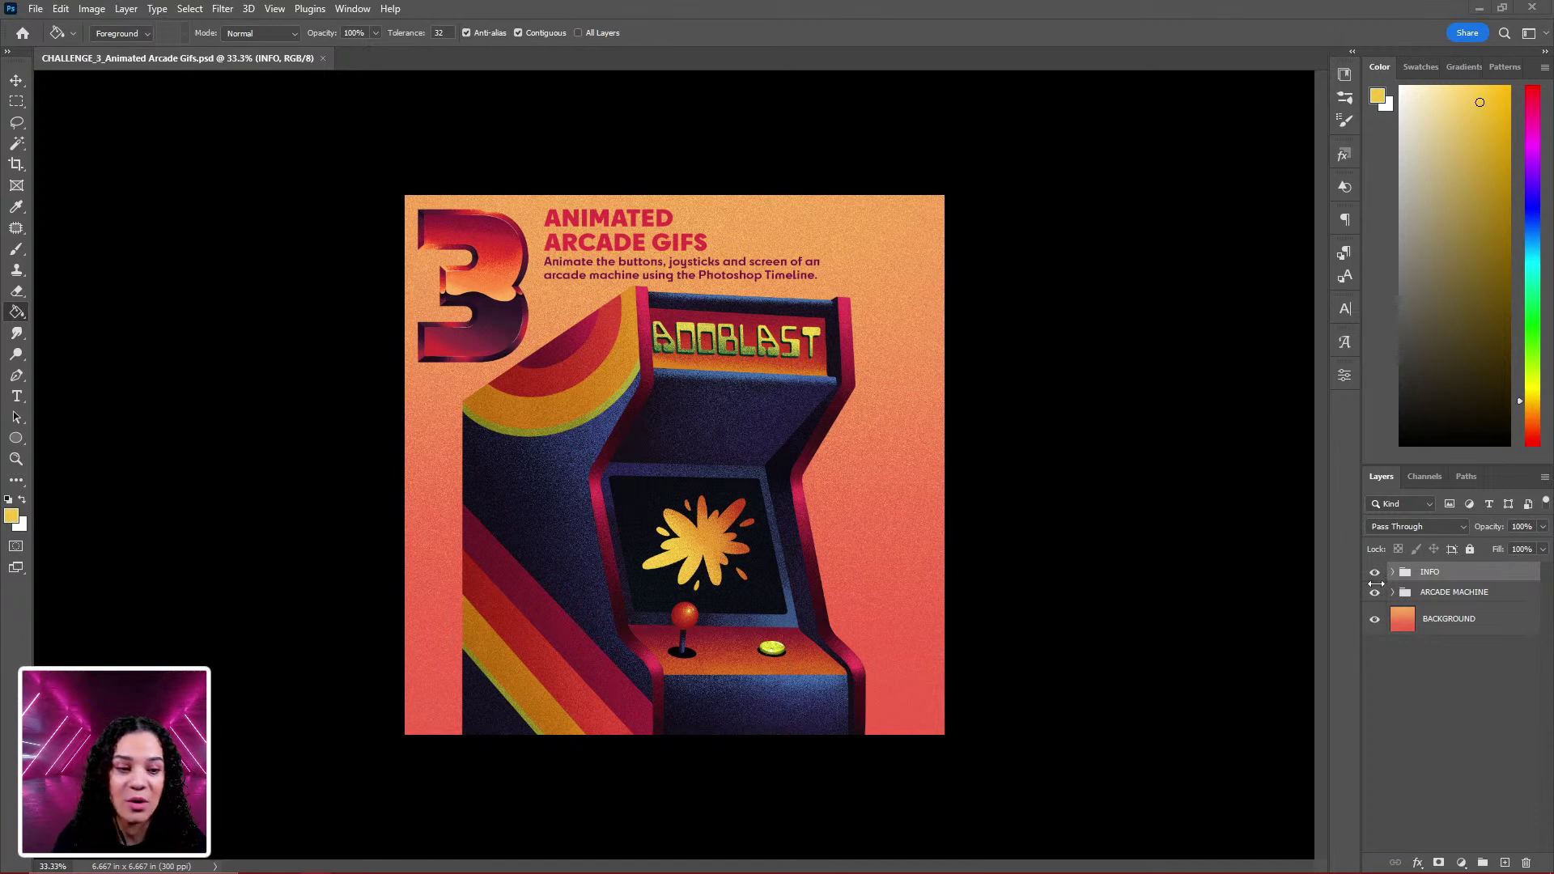
Hide the INFO group and expand the ARCADE MACHINE group to list its layers.
{"action": "left_click", "coordinate": [1375, 573]}
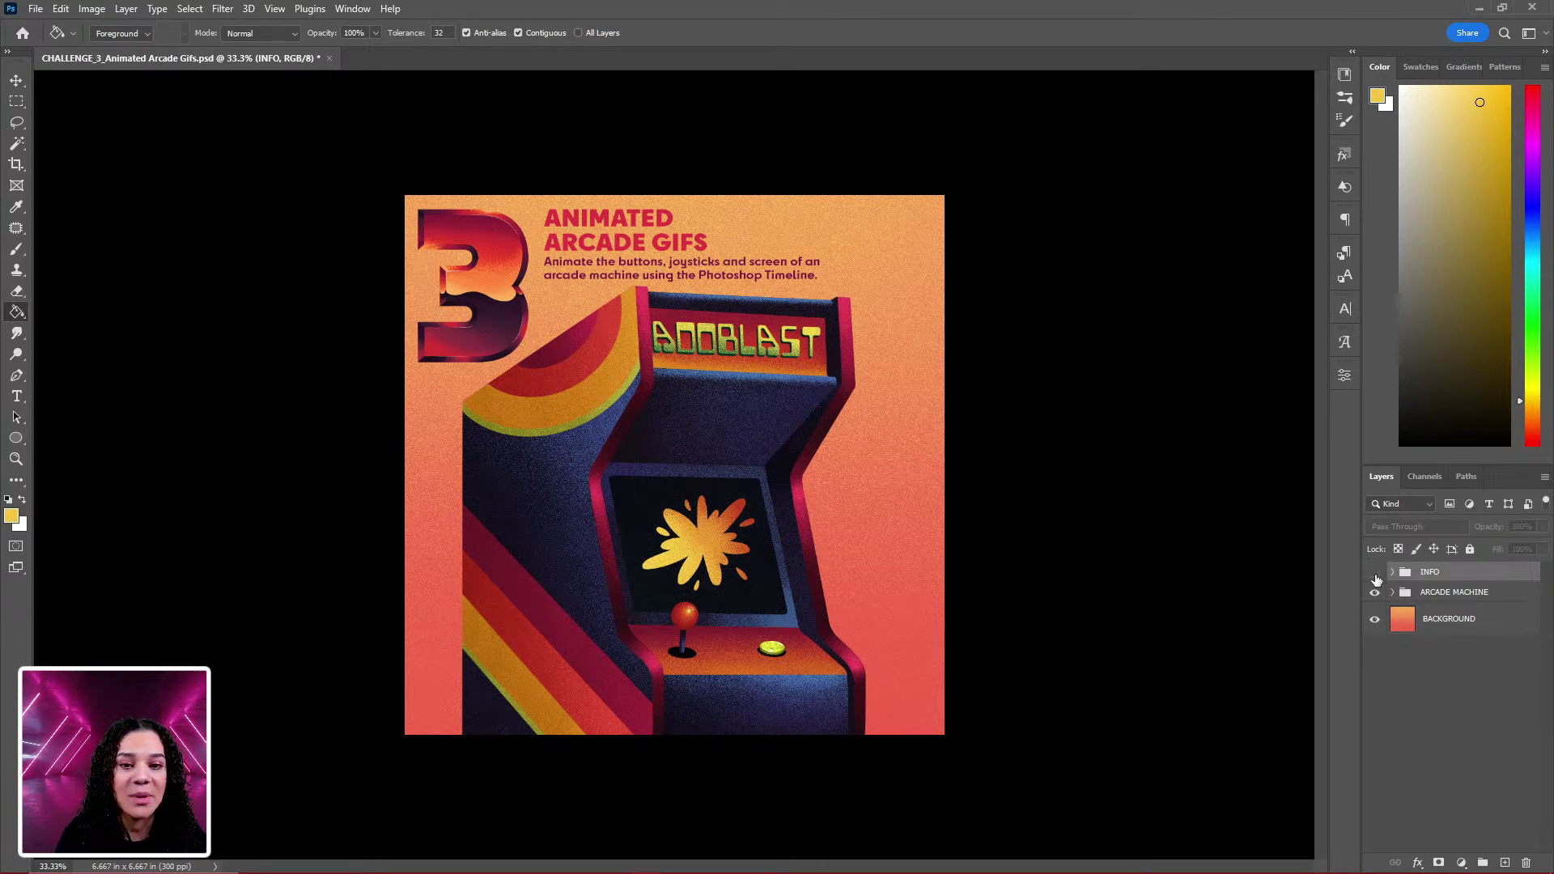
{"action": "left_click", "coordinate": [1377, 576]}
{"action": "left_click", "coordinate": [1376, 575]}
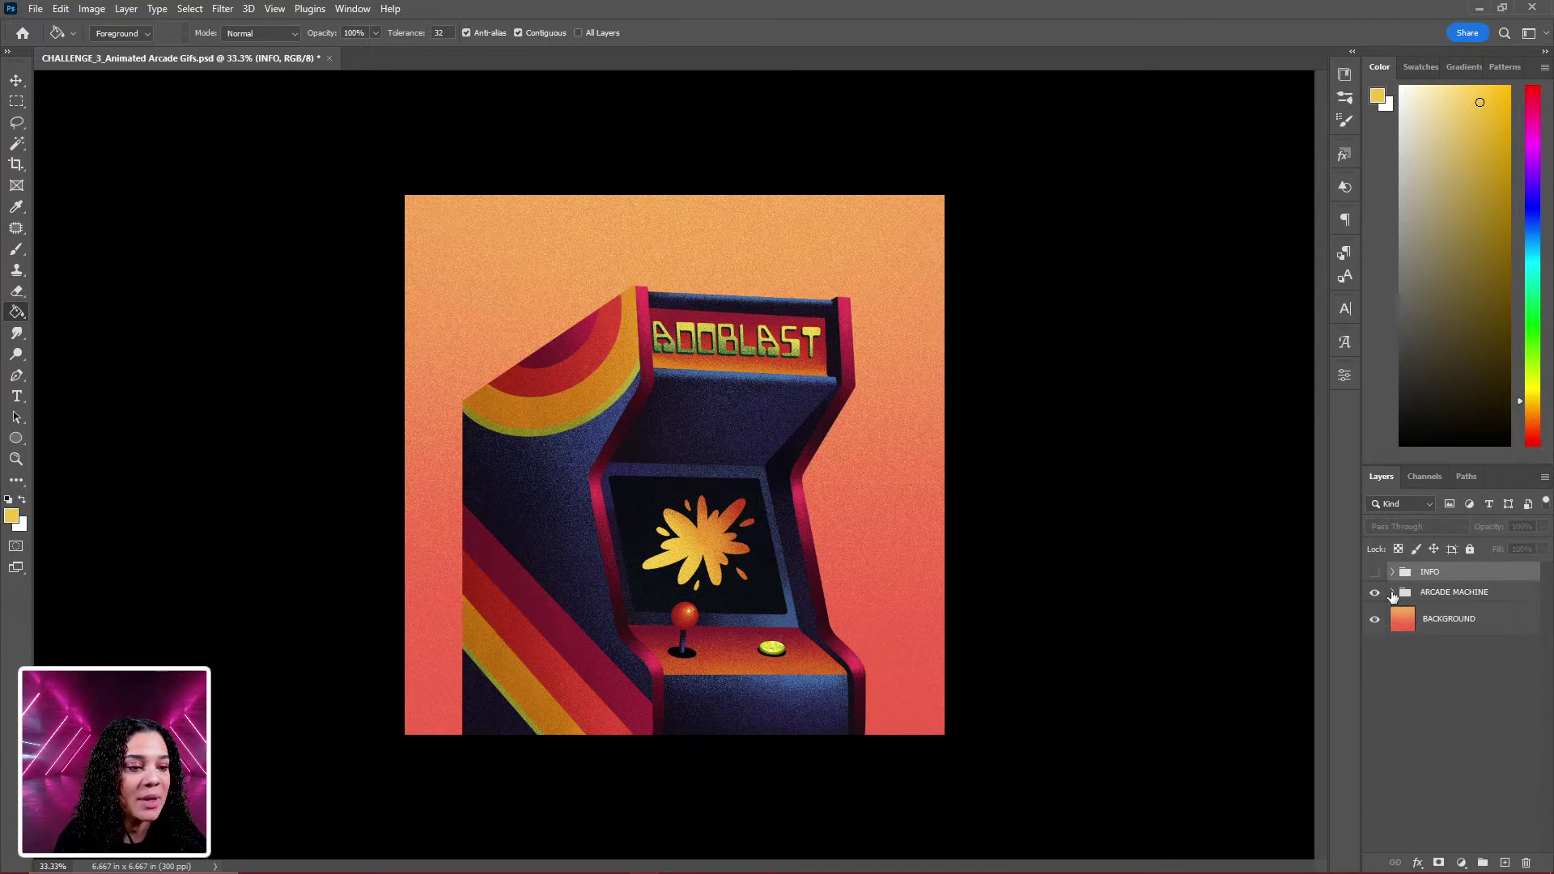
{"action": "left_click", "coordinate": [1393, 594]}
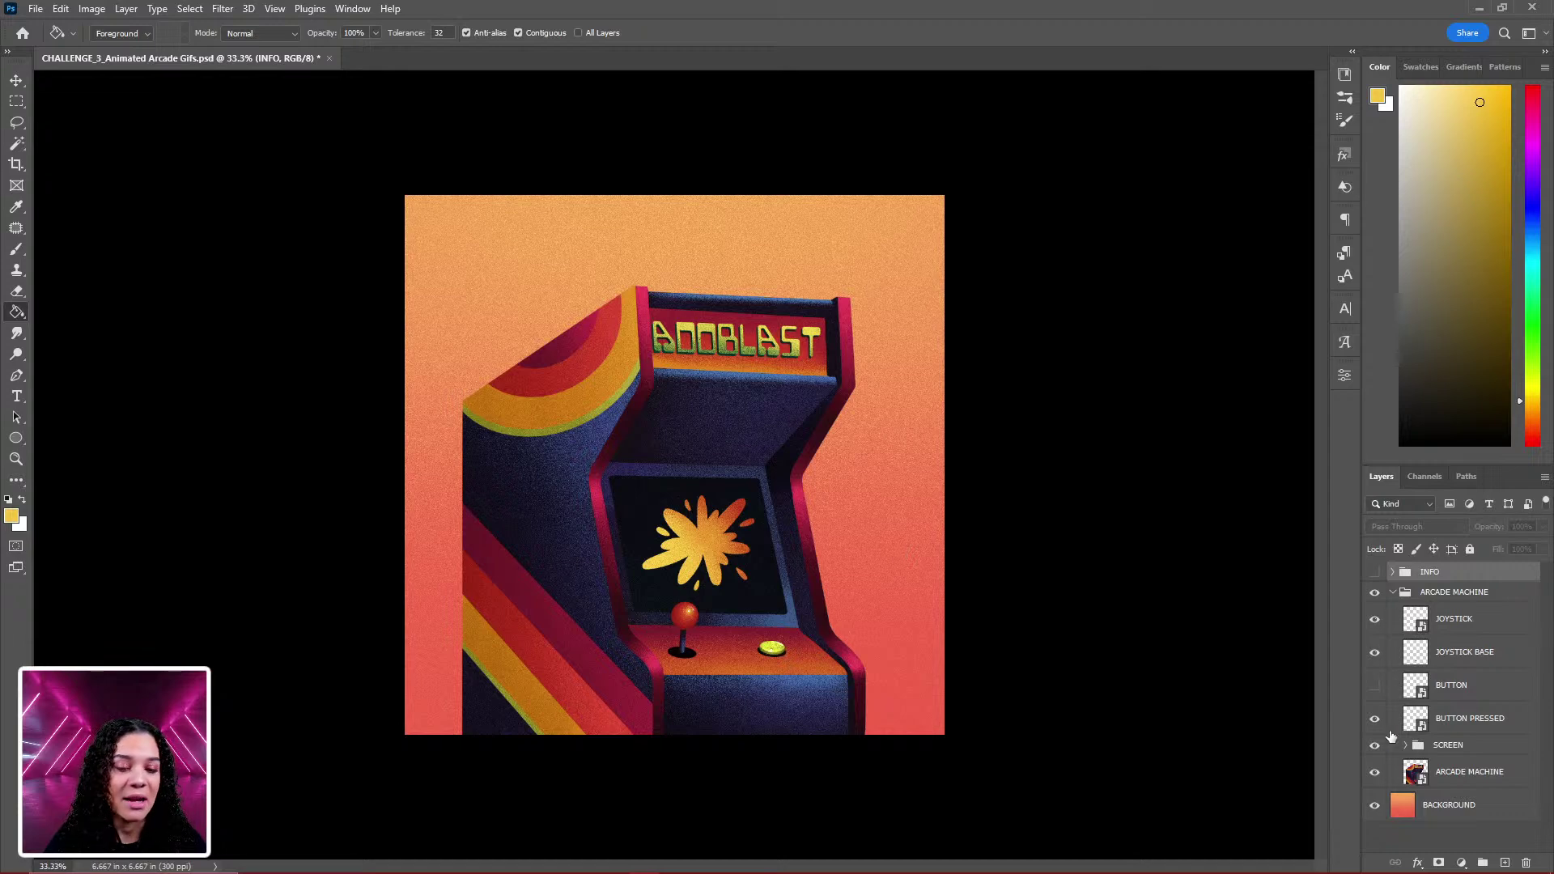
Toggle the JOYSTICK, JOYSTICK BASE and BUTTON PRESSED layers off and on to identify each one in the artwork.
{"action": "left_click", "coordinate": [1375, 622]}
{"action": "left_click", "coordinate": [1374, 622]}
{"action": "left_click", "coordinate": [1376, 654]}
{"action": "left_click", "coordinate": [1376, 654]}
{"action": "left_click", "coordinate": [1375, 720]}
{"action": "left_click", "coordinate": [1375, 720]}
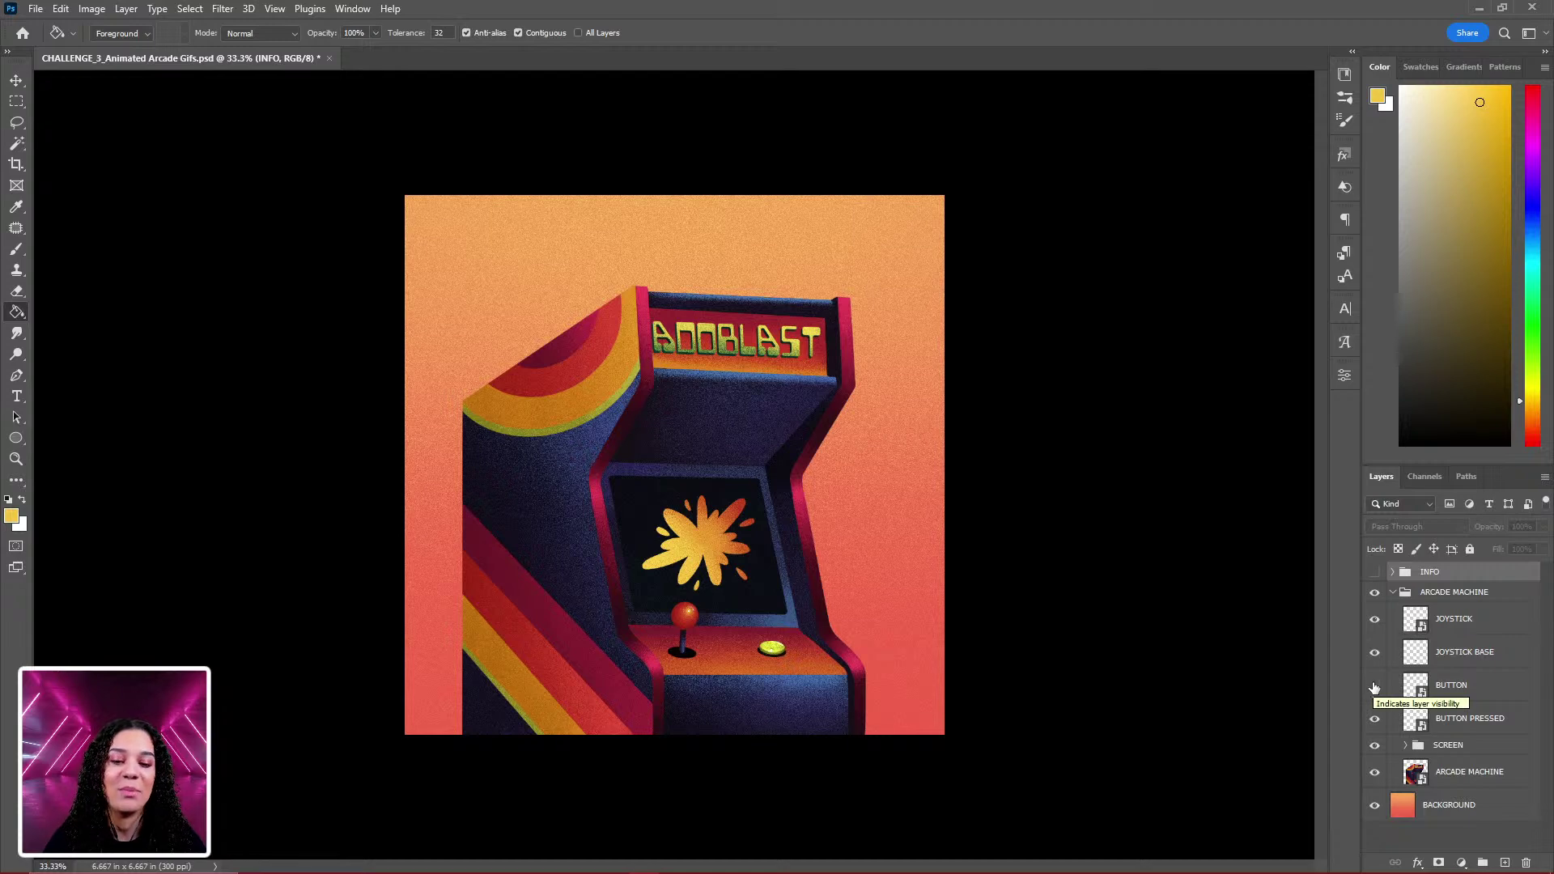
Toggle the BUTTON layer repeatedly to compare the pressed and unpressed states, leaving the BUTTON layer visible.
{"action": "left_click", "coordinate": [1375, 688]}
{"action": "left_click", "coordinate": [1375, 688]}
{"action": "left_click", "coordinate": [1375, 688]}
{"action": "left_click", "coordinate": [1375, 689]}
{"action": "left_click", "coordinate": [1375, 688]}
{"action": "left_click", "coordinate": [1374, 688]}
{"action": "left_click", "coordinate": [1375, 688]}
{"action": "left_click", "coordinate": [1375, 688]}
{"action": "left_click", "coordinate": [1374, 688]}
{"action": "left_click", "coordinate": [1375, 688]}
{"action": "left_click", "coordinate": [1375, 688]}
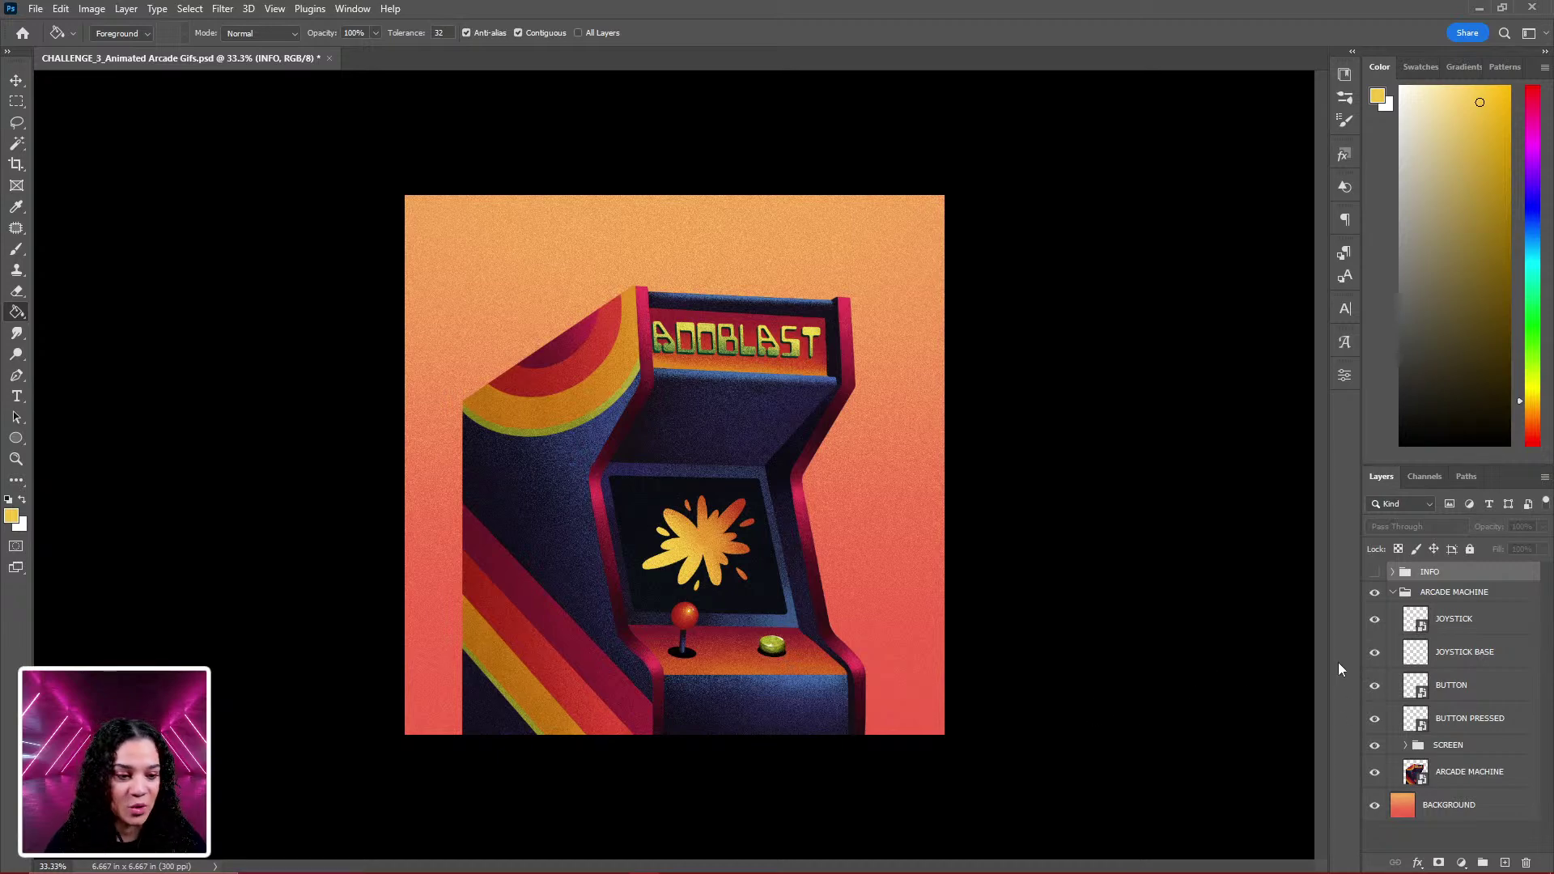
{"action": "left_click", "coordinate": [1375, 688]}
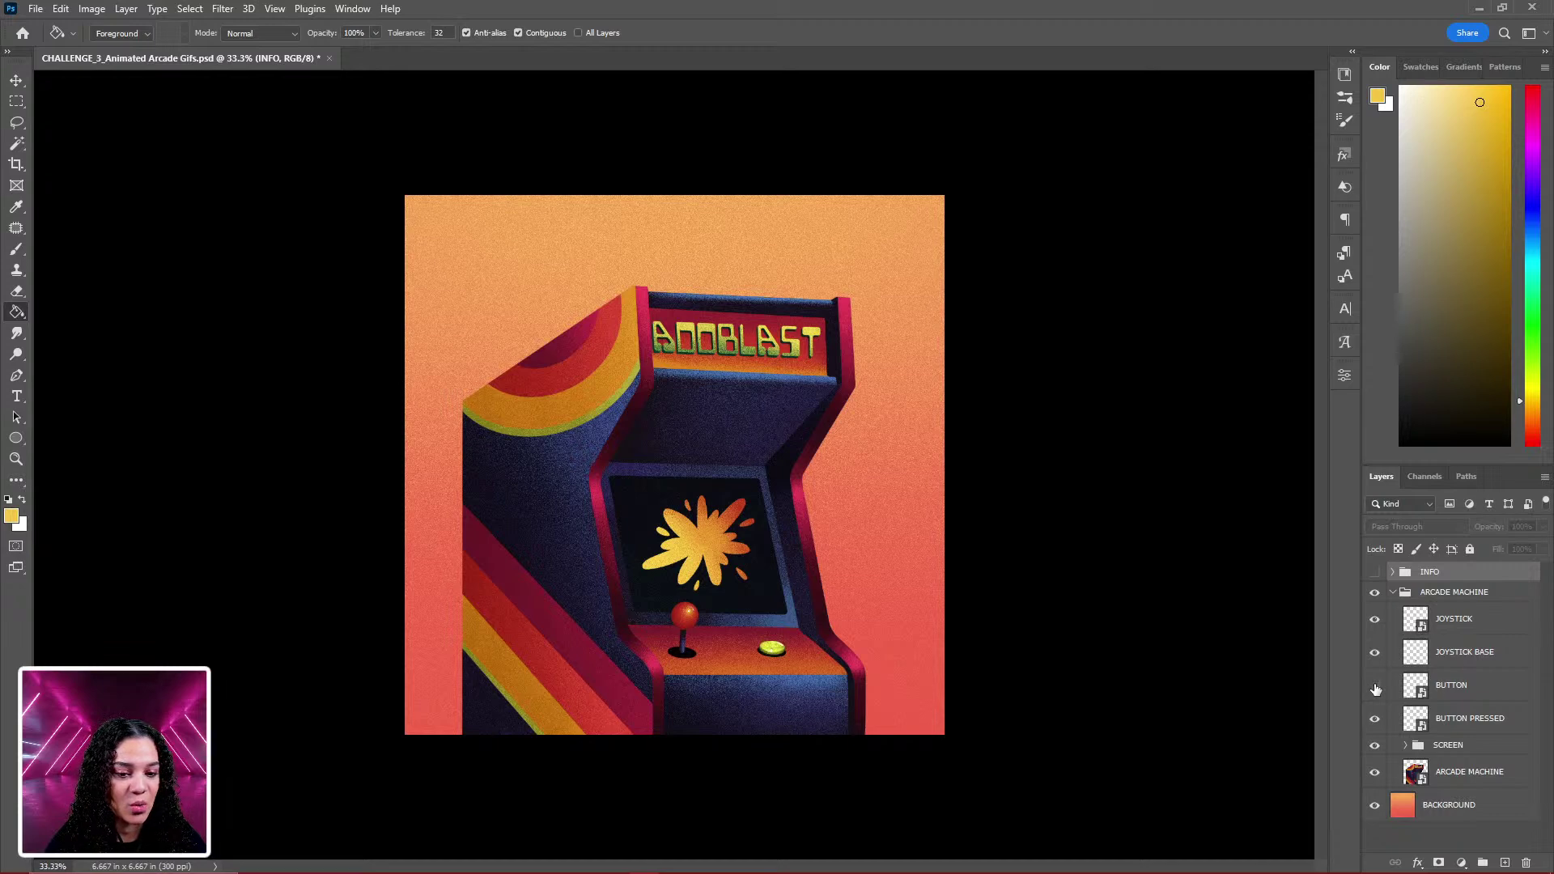
{"action": "left_click", "coordinate": [1375, 689]}
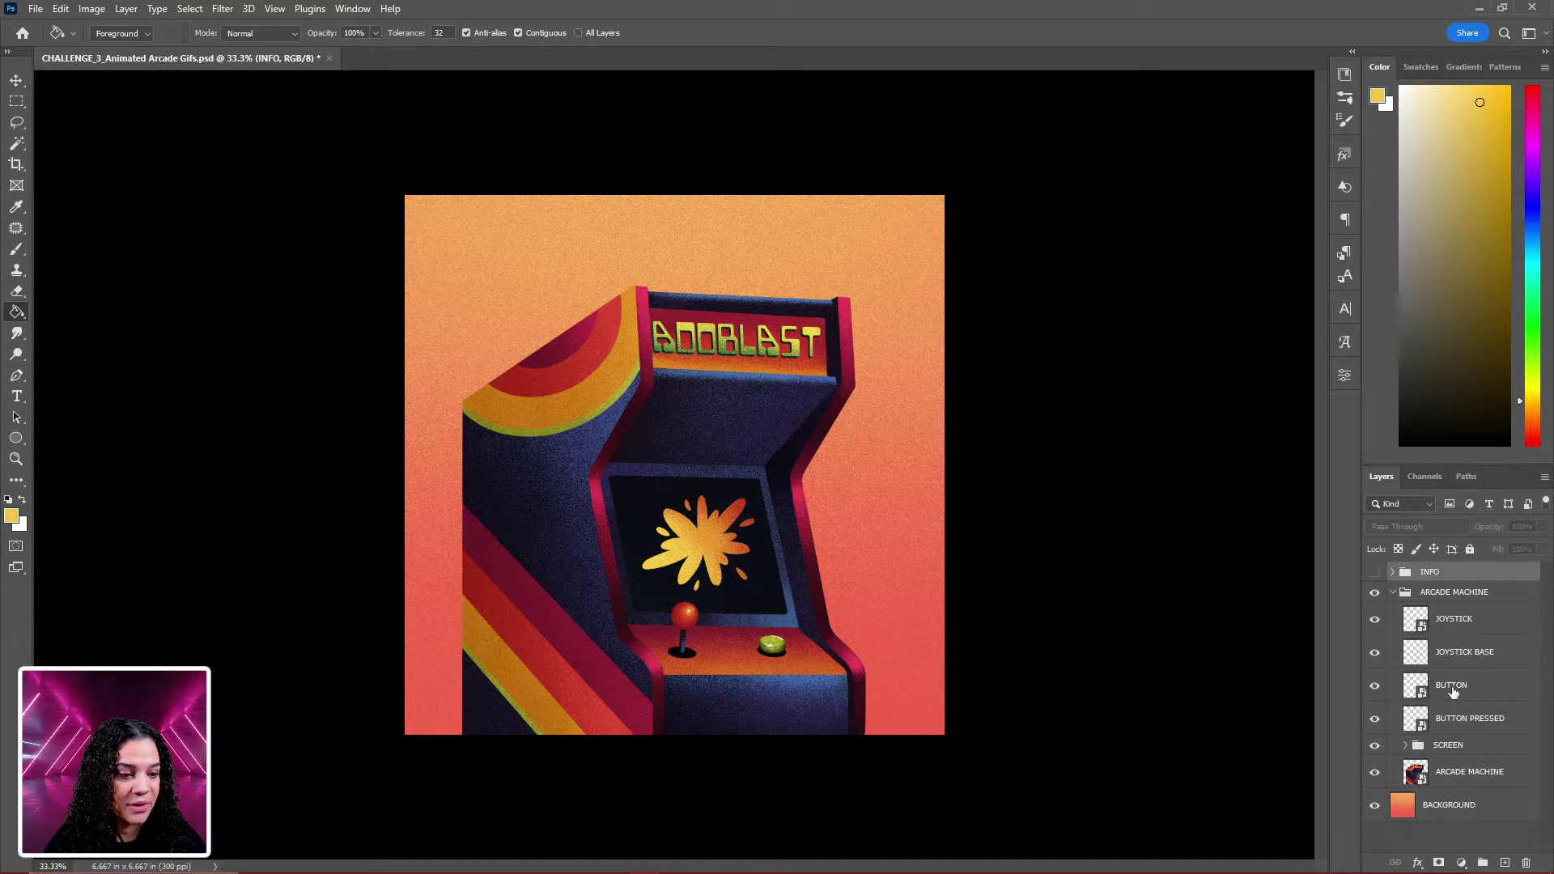
Expand the SCREEN group and toggle the SCREEN, BLAST and cabinet layers to examine what each contains.
{"action": "left_click", "coordinate": [1408, 745]}
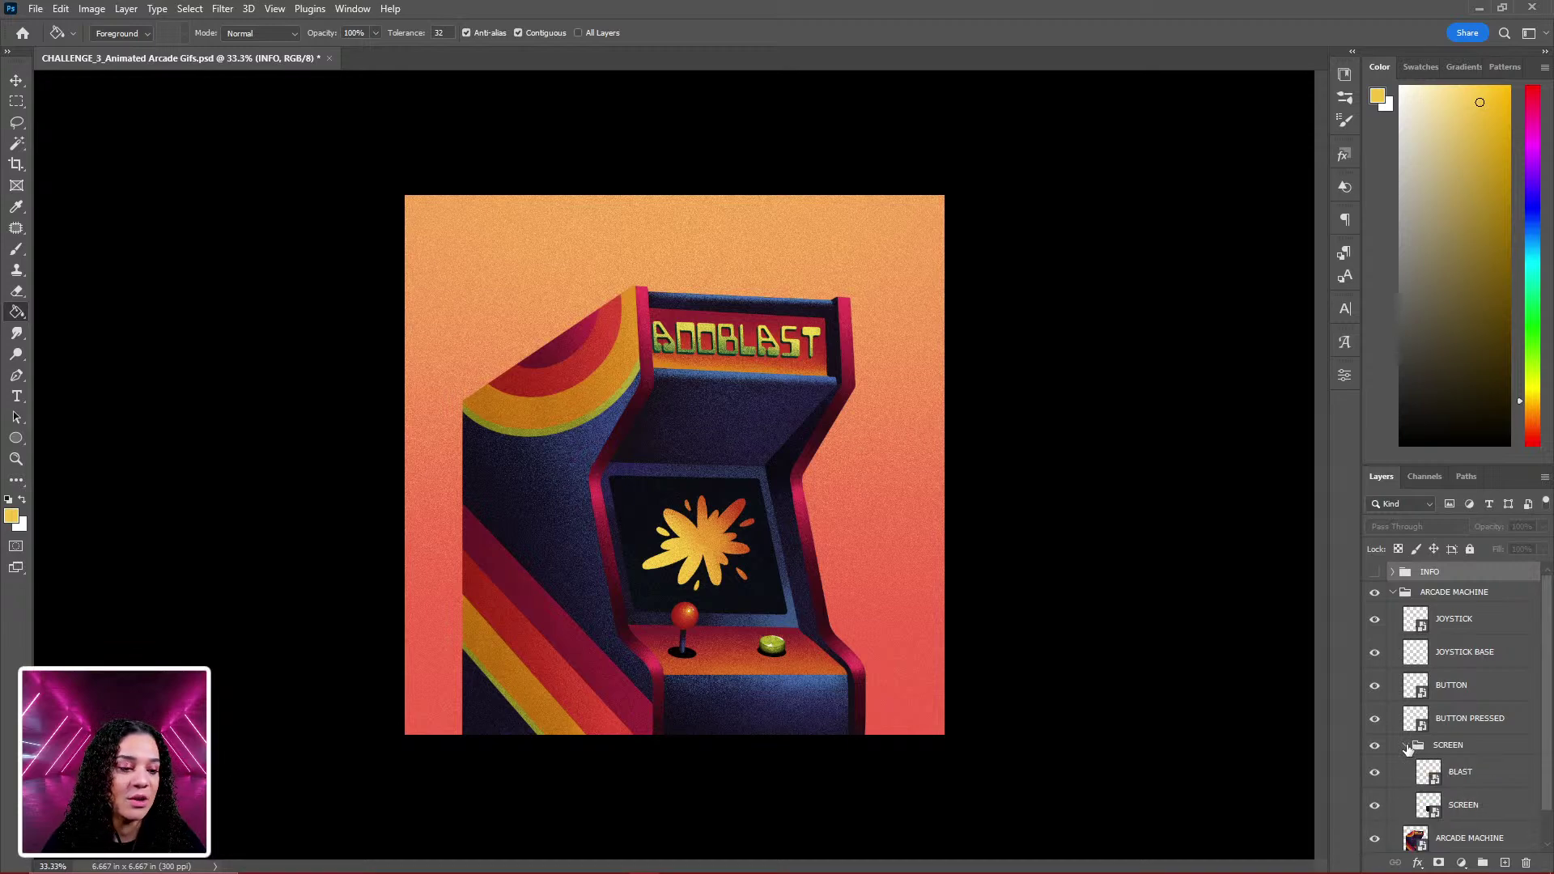
{"action": "left_click", "coordinate": [1374, 807]}
{"action": "left_click", "coordinate": [1374, 806]}
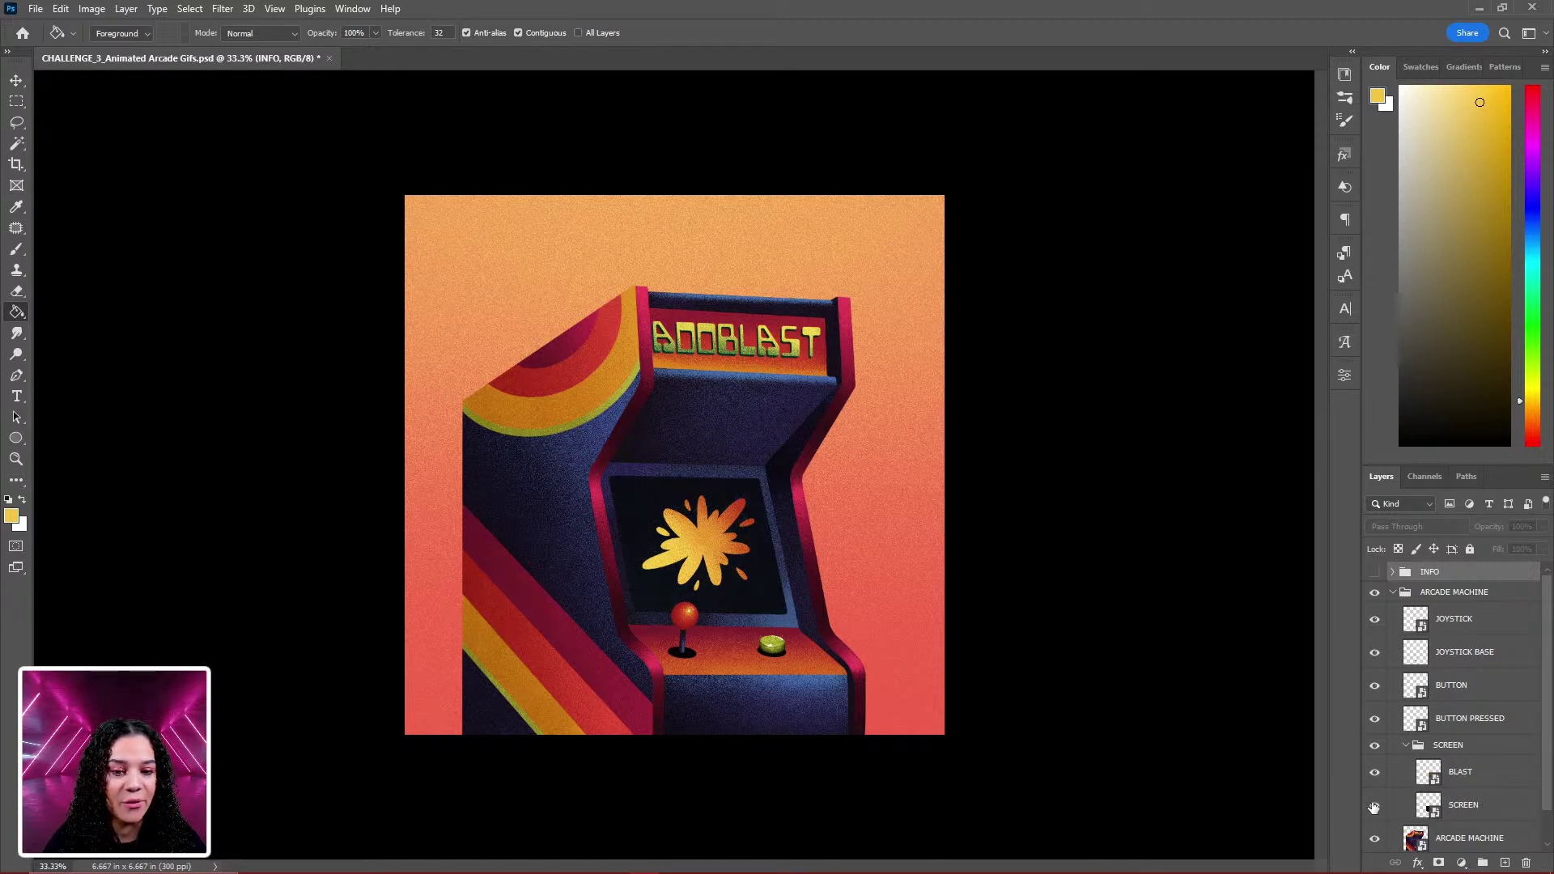
{"action": "left_click", "coordinate": [1375, 779]}
{"action": "left_click", "coordinate": [1375, 779]}
{"action": "key", "text": "ctrl+plus"}
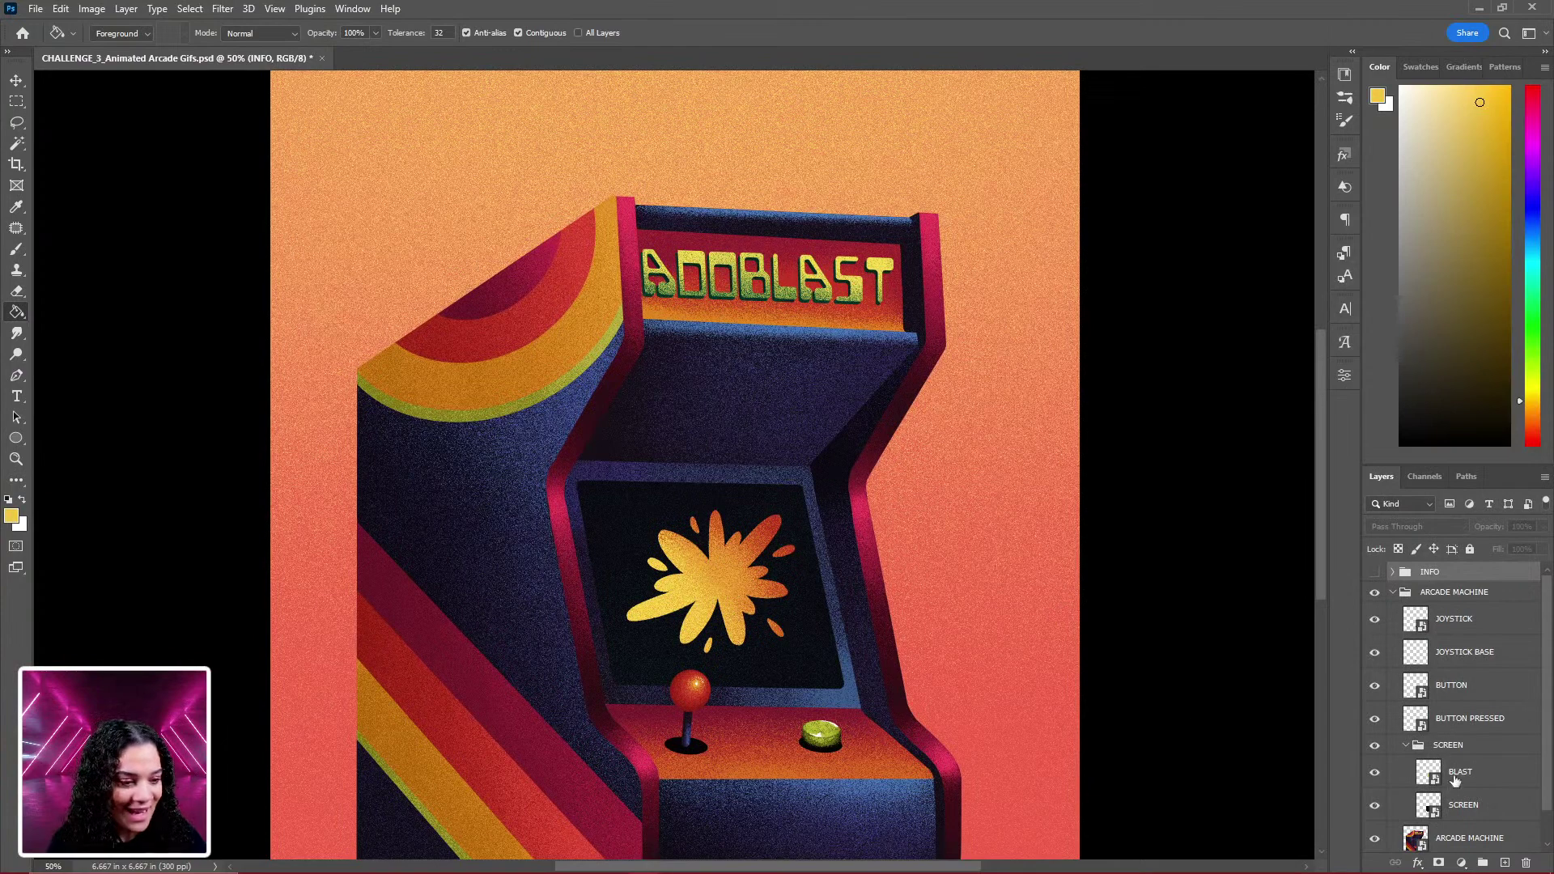
{"action": "scroll", "coordinate": [1457, 798], "scroll_direction": "down", "scroll_amount": 1}
{"action": "left_click", "coordinate": [1376, 819]}
{"action": "left_click", "coordinate": [1377, 820]}
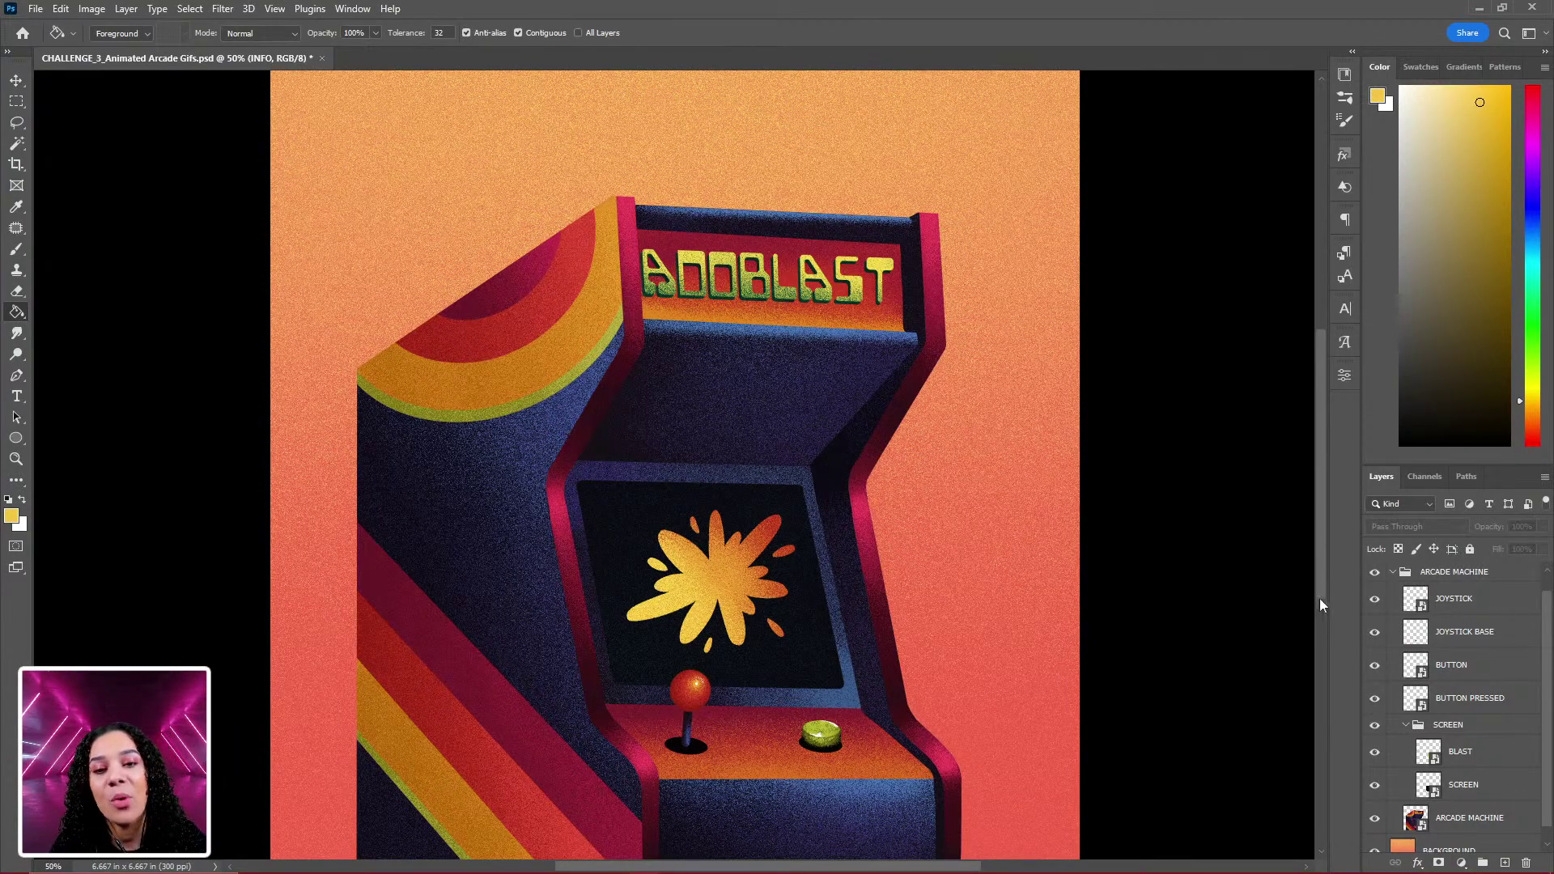
Examine the grainy shading of the cabinet artwork up close and collapse the ARCADE MACHINE group.
{"action": "left_click", "coordinate": [1510, 818]}
{"action": "key", "text": "ctrl+plus"}
{"action": "key", "text": "ctrl+plus"}
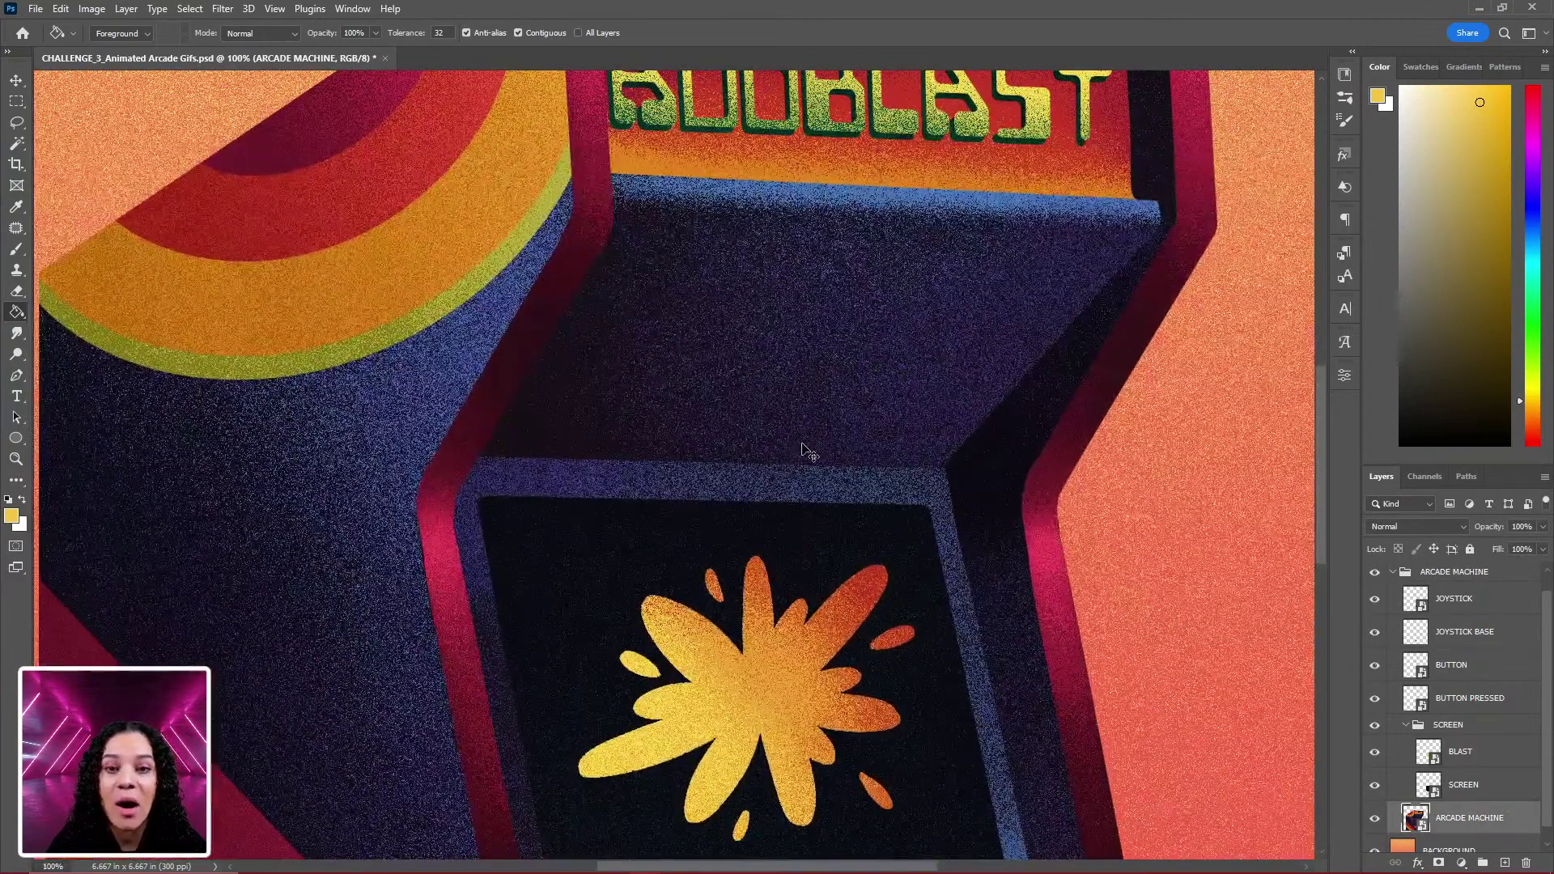
{"action": "key", "text": "ctrl+minus"}
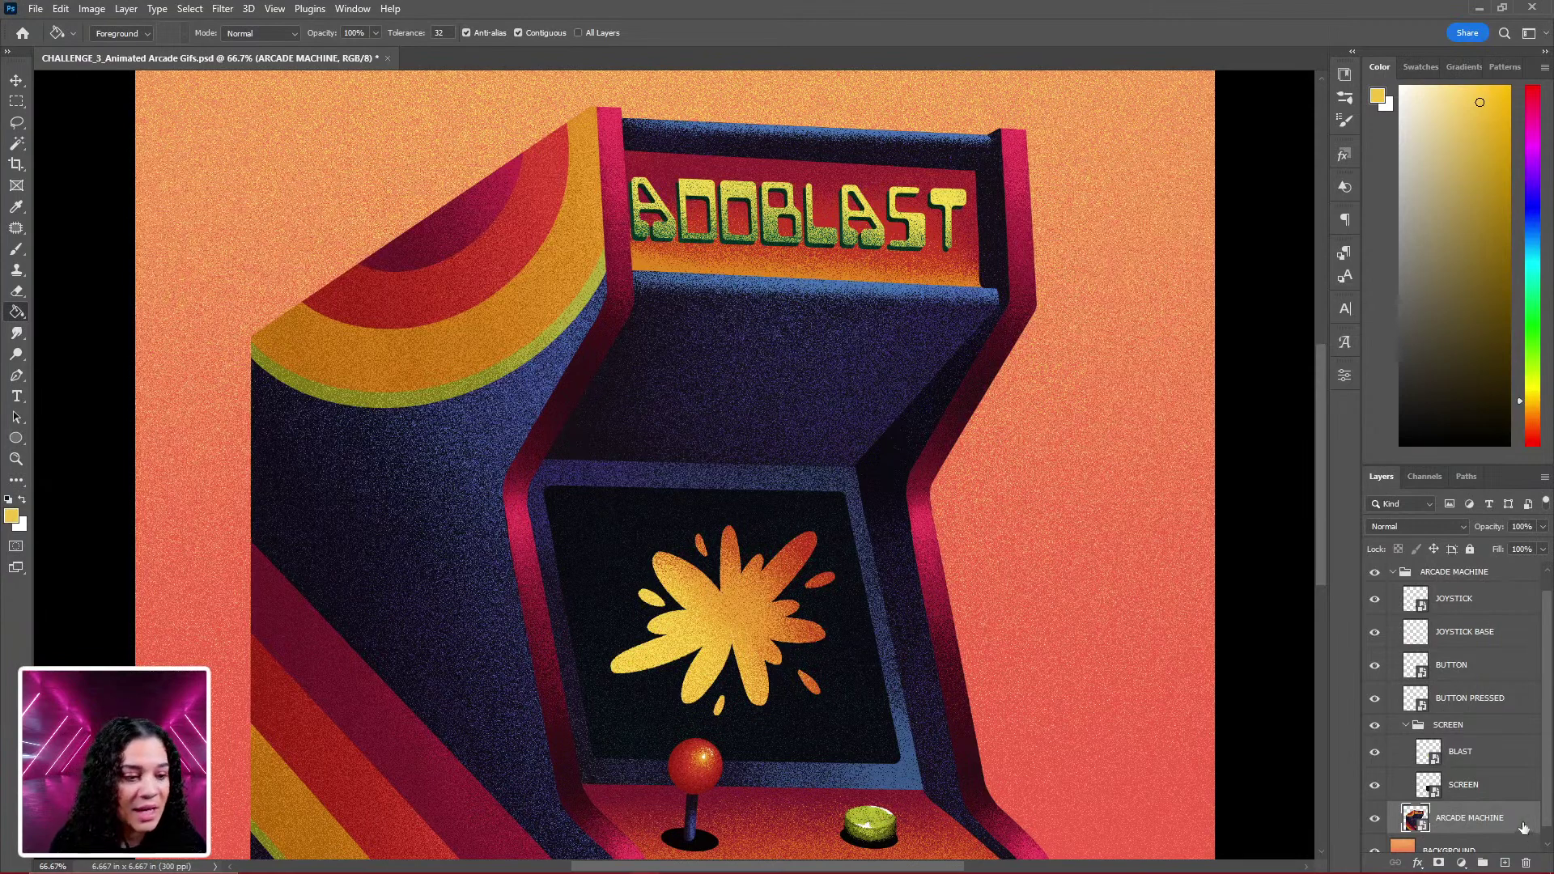
{"action": "scroll", "coordinate": [1453, 629], "scroll_direction": "up", "scroll_amount": 1}
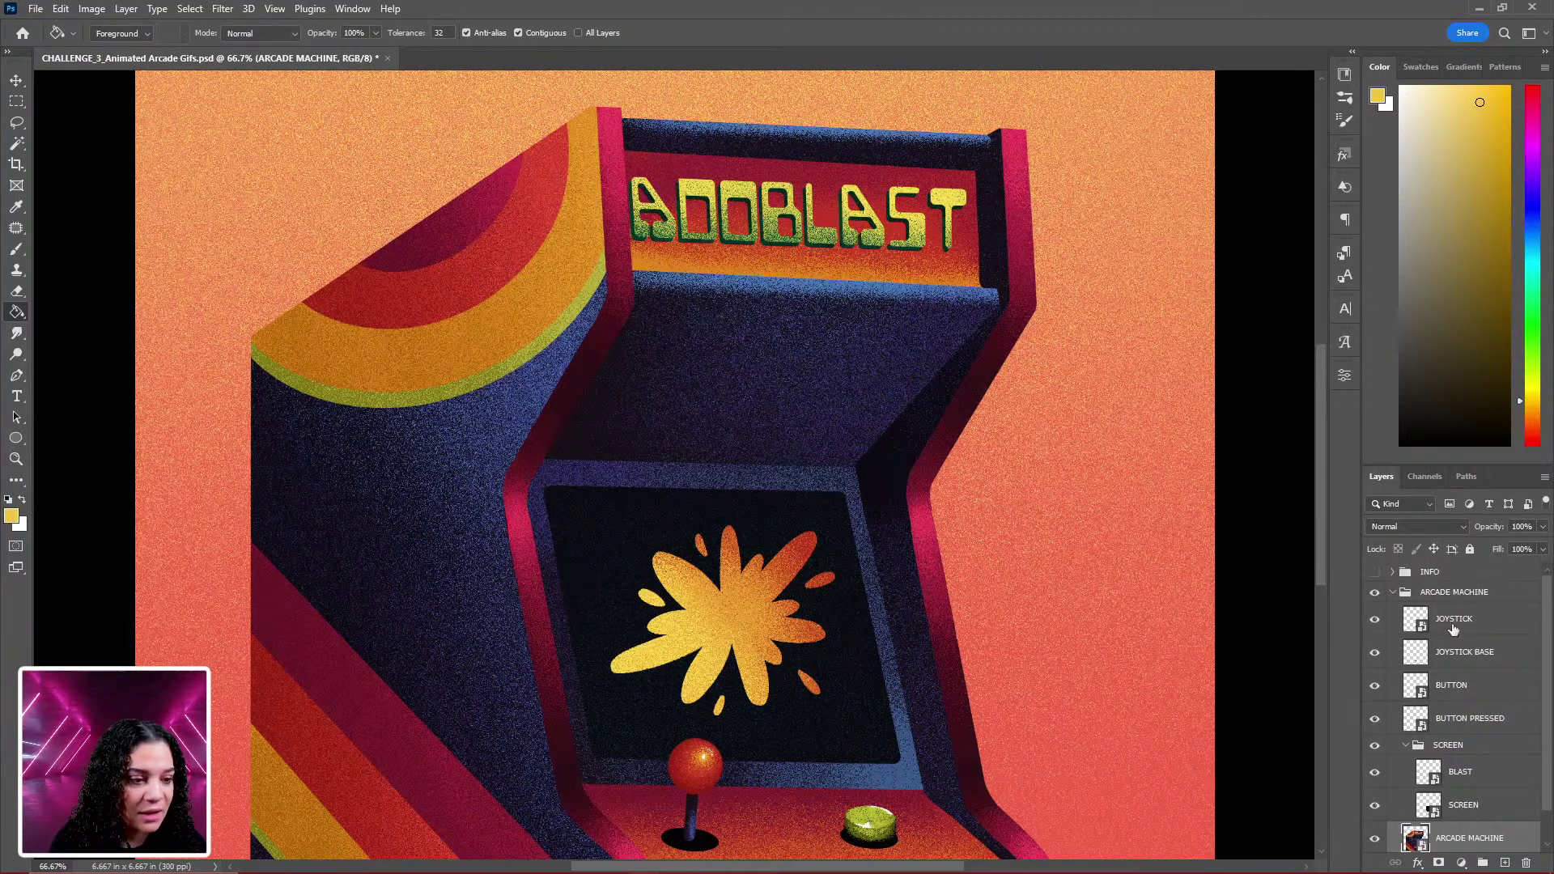
{"action": "left_click", "coordinate": [1393, 594]}
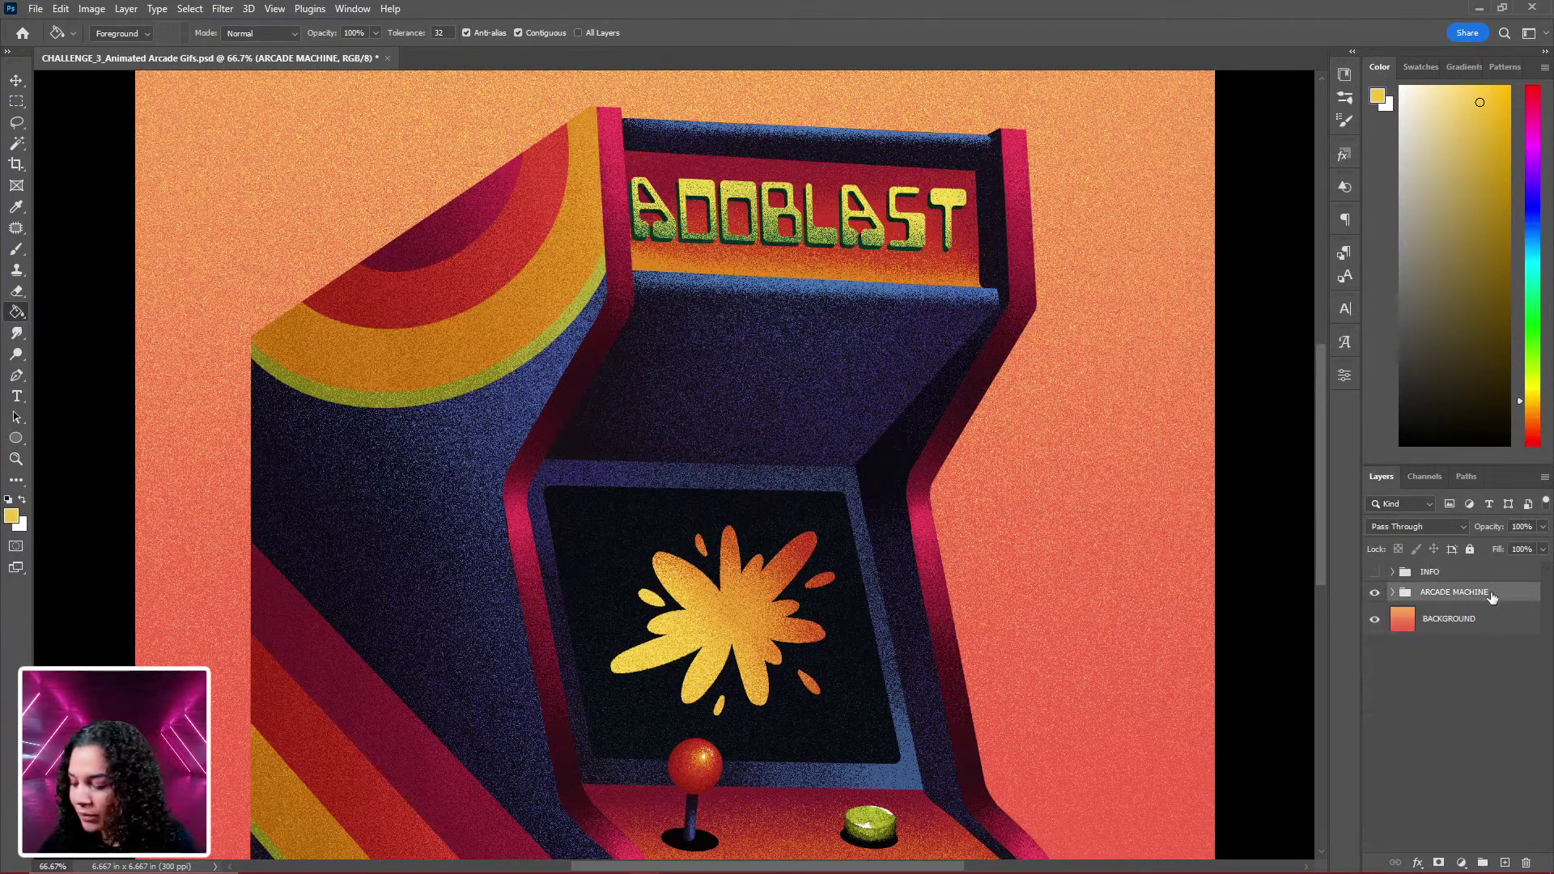
Add a new layer above the ARCADE MACHINE group and choose the Soft Round Pressure Opacity and Flow brush.
{"action": "left_click", "coordinate": [1505, 862]}
{"action": "key", "text": "b"}
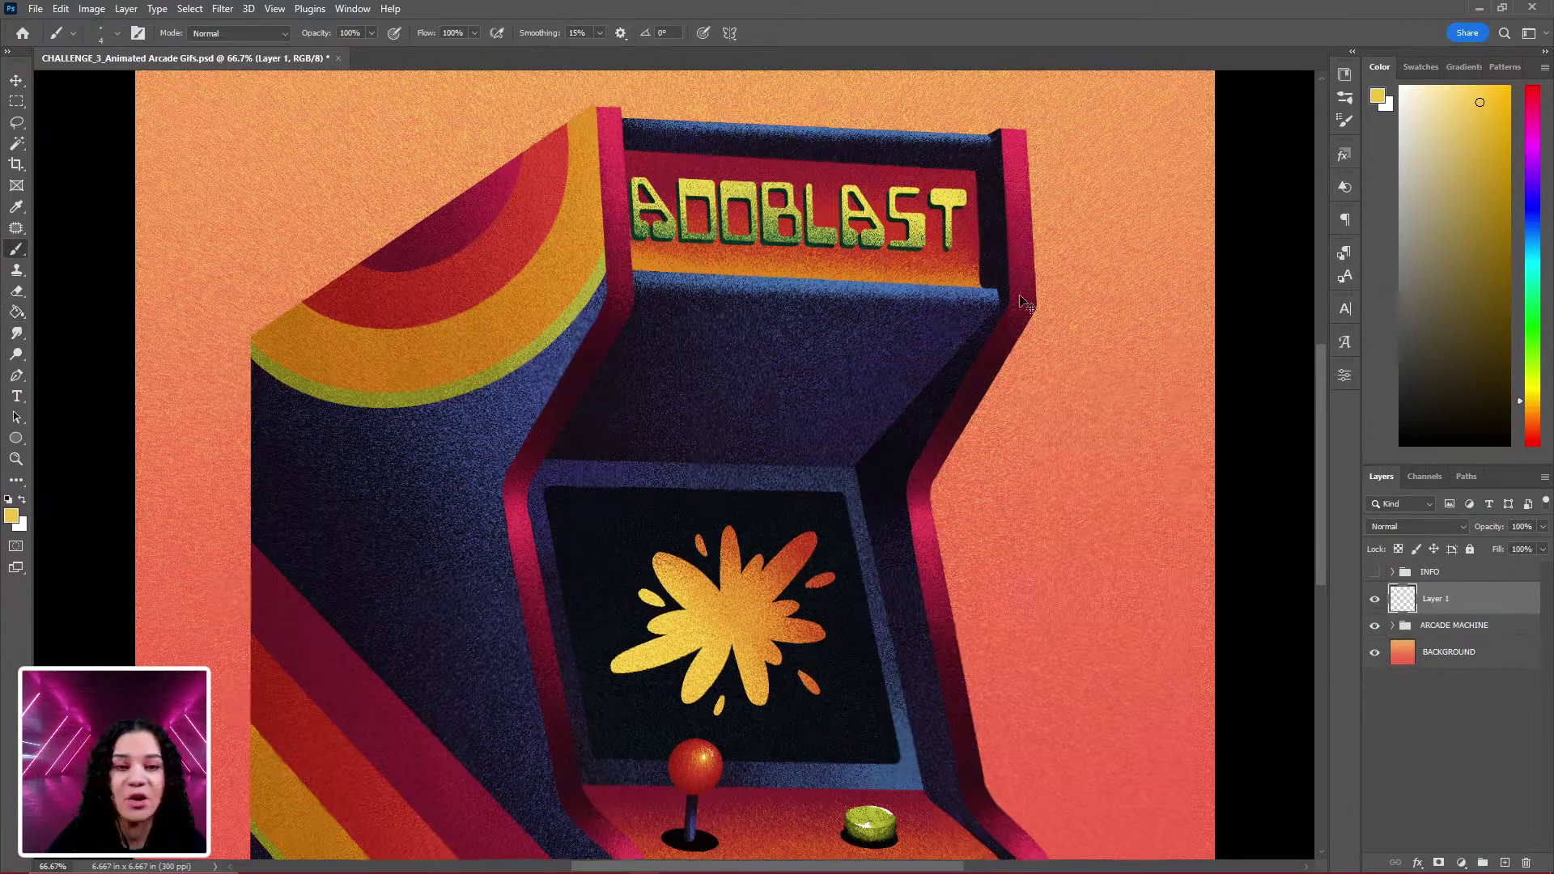
{"action": "key", "text": "ctrl+plus"}
{"action": "key", "text": "ctrl+minus"}
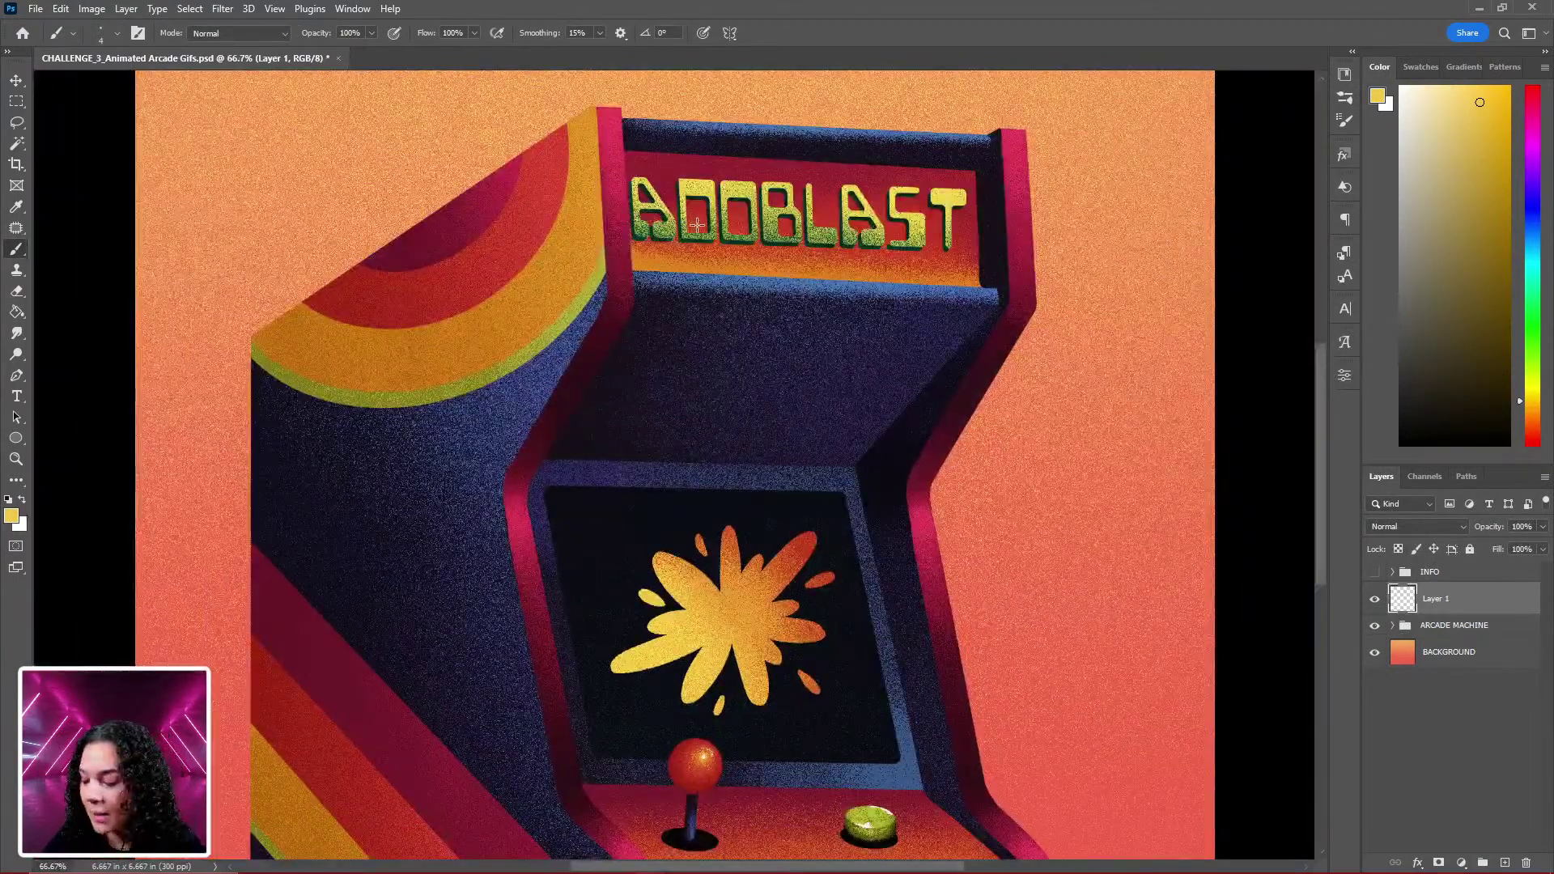
{"action": "right_click", "coordinate": [545, 186]}
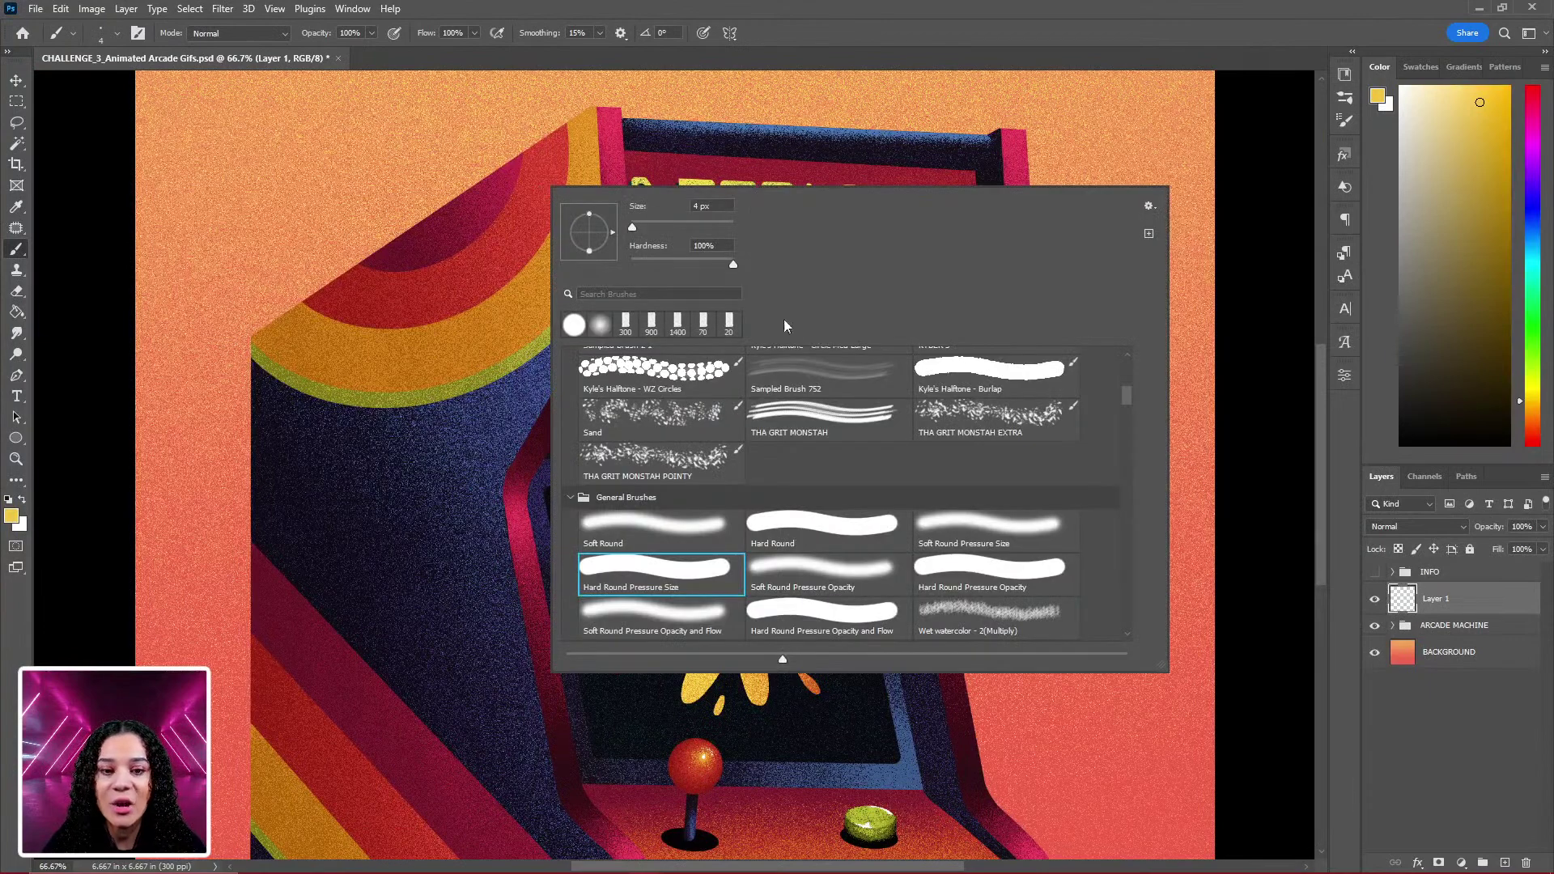
{"action": "left_click", "coordinate": [600, 325]}
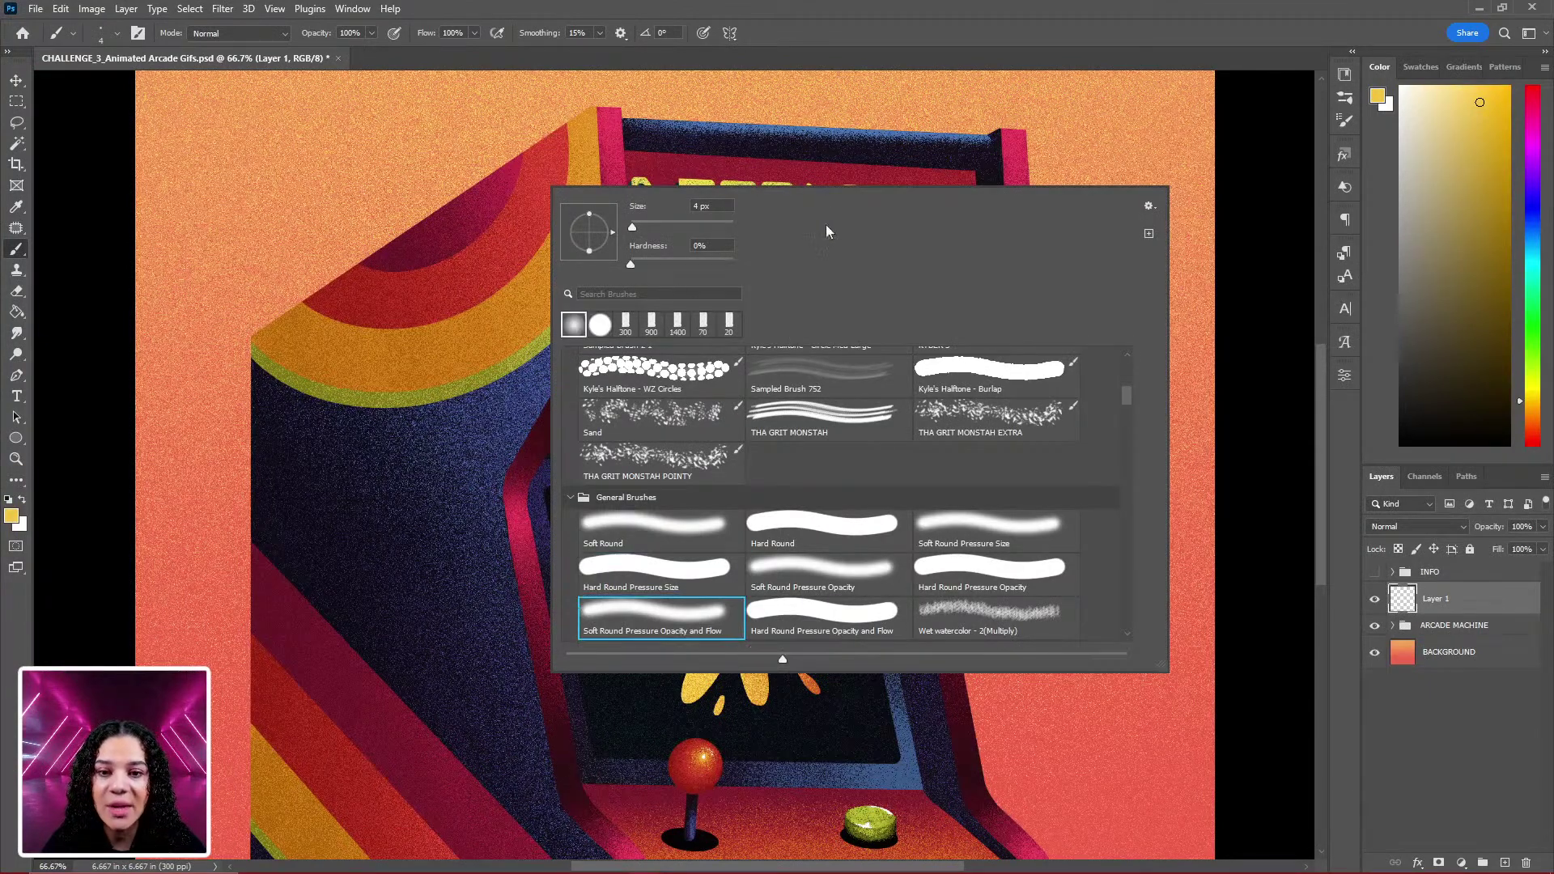
{"action": "left_click", "coordinate": [489, 169]}
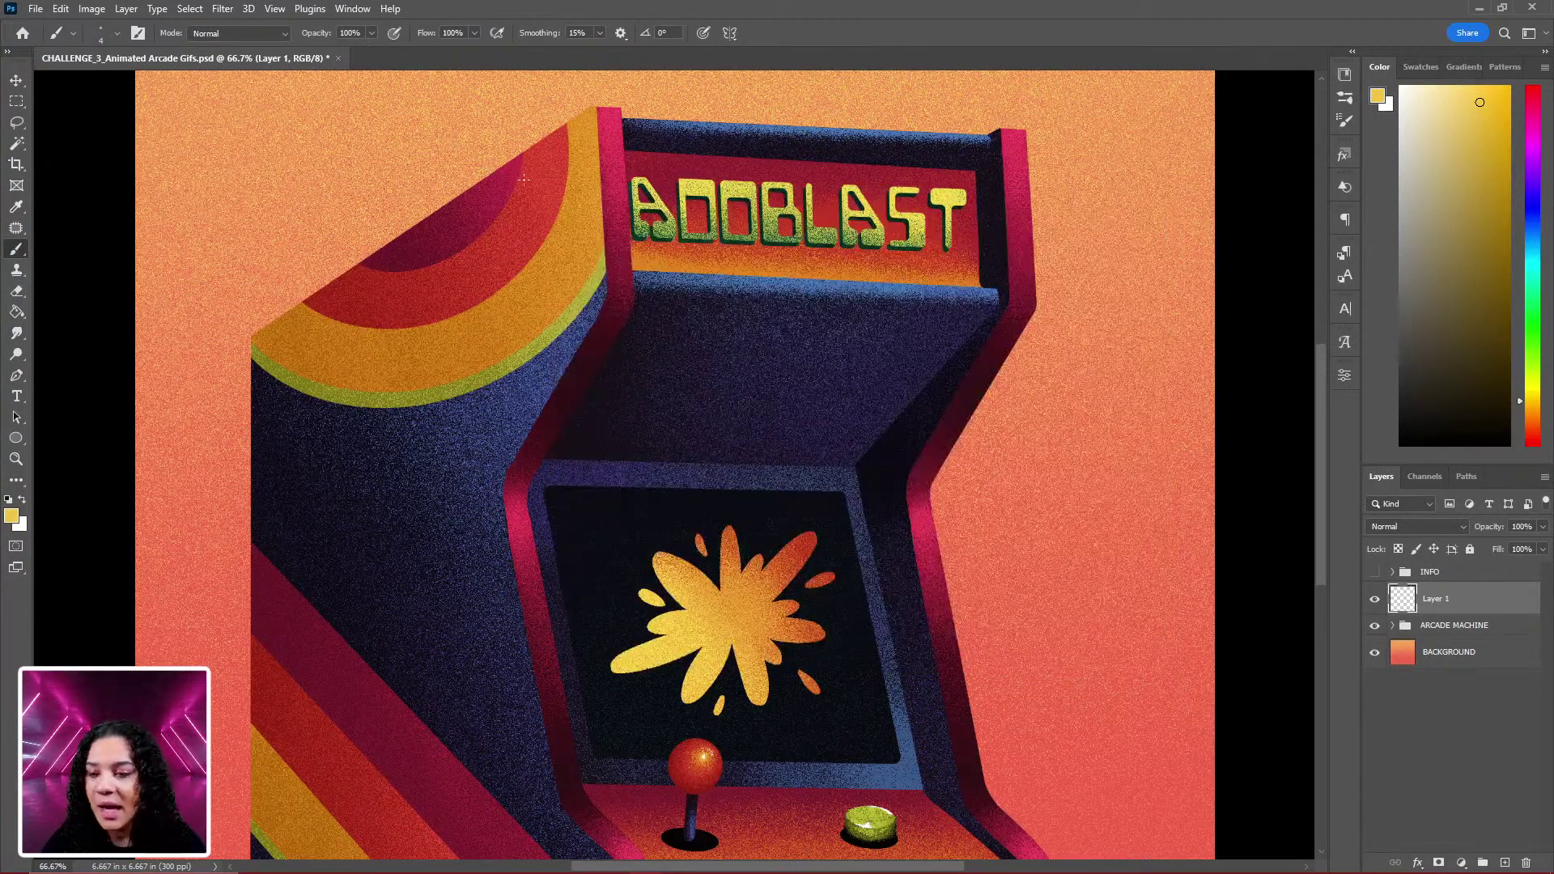
Enlarge the brush to 200 px and sample the near-black shade from the cabinet's recess below the marquee.
{"action": "key", "text": "bracketright"}
{"action": "key", "text": "bracketright"}
{"action": "key", "text": "bracketright"}
{"action": "key", "text": "bracketright"}
{"action": "key", "text": "bracketright"}
{"action": "key", "text": "bracketright"}
{"action": "key", "text": "bracketright"}
{"action": "key", "text": "bracketright"}
{"action": "key", "text": "bracketright"}
{"action": "key", "text": "bracketright"}
{"action": "key", "text": "bracketright"}
{"action": "key", "text": "bracketright"}
{"action": "key", "text": "bracketright"}
{"action": "key", "text": "bracketright"}
{"action": "key", "text": "bracketright"}
{"action": "key", "text": "bracketright"}
{"action": "key", "text": "bracketright"}
{"action": "key", "text": "bracketright"}
{"action": "key", "text": "ctrl+plus"}
{"action": "left_click_drag", "start_coordinate": [639, 336], "coordinate": [801, 440]}
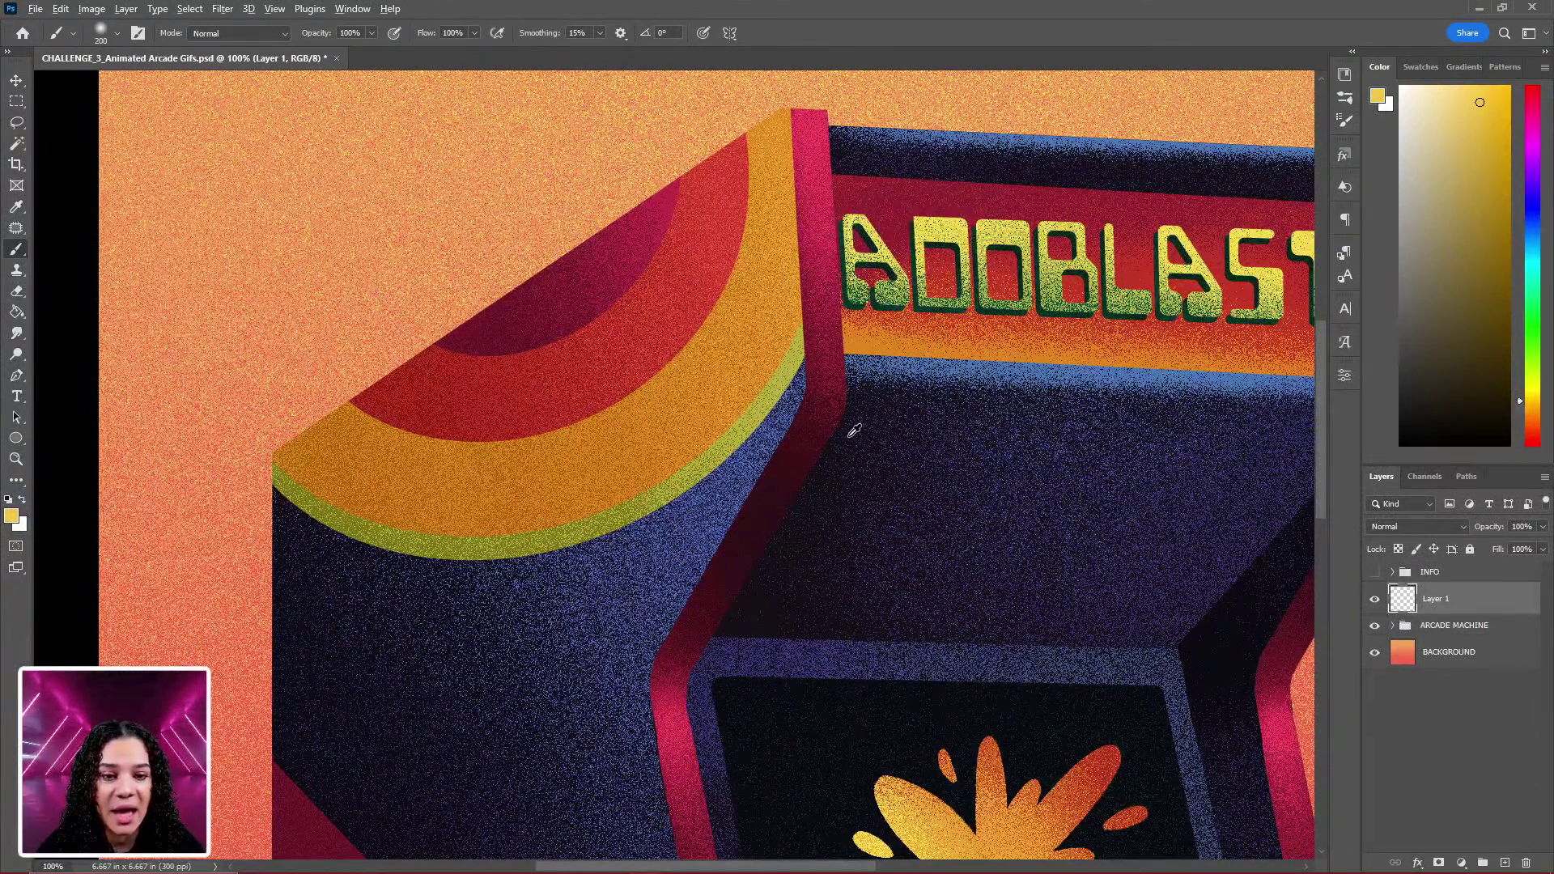
{"action": "left_click", "coordinate": [861, 397], "text": "alt"}
Try a soft dark brush patch on the orange background beside the cabinet's sloped top, and undo it.
{"action": "mouse_move", "coordinate": [469, 201]}
{"action": "left_mouse_down"}
{"action": "mouse_move", "coordinate": [375, 239]}
{"action": "mouse_move", "coordinate": [396, 169]}
{"action": "mouse_move", "coordinate": [411, 264]}
{"action": "mouse_move", "coordinate": [387, 163]}
{"action": "mouse_move", "coordinate": [337, 252]}
{"action": "mouse_move", "coordinate": [447, 187]}
{"action": "mouse_move", "coordinate": [378, 228]}
{"action": "mouse_move", "coordinate": [756, 305]}
{"action": "mouse_move", "coordinate": [725, 314]}
{"action": "mouse_move", "coordinate": [696, 448]}
{"action": "mouse_move", "coordinate": [823, 510]}
{"action": "left_mouse_up"}
{"action": "key", "text": "ctrl+plus"}
{"action": "left_click_drag", "start_coordinate": [625, 340], "coordinate": [758, 510]}
{"action": "mouse_move", "coordinate": [546, 308]}
{"action": "left_mouse_down"}
{"action": "mouse_move", "coordinate": [589, 385]}
{"action": "mouse_move", "coordinate": [564, 384]}
{"action": "mouse_move", "coordinate": [584, 406]}
{"action": "mouse_move", "coordinate": [725, 398]}
{"action": "mouse_move", "coordinate": [651, 446]}
{"action": "left_mouse_up"}
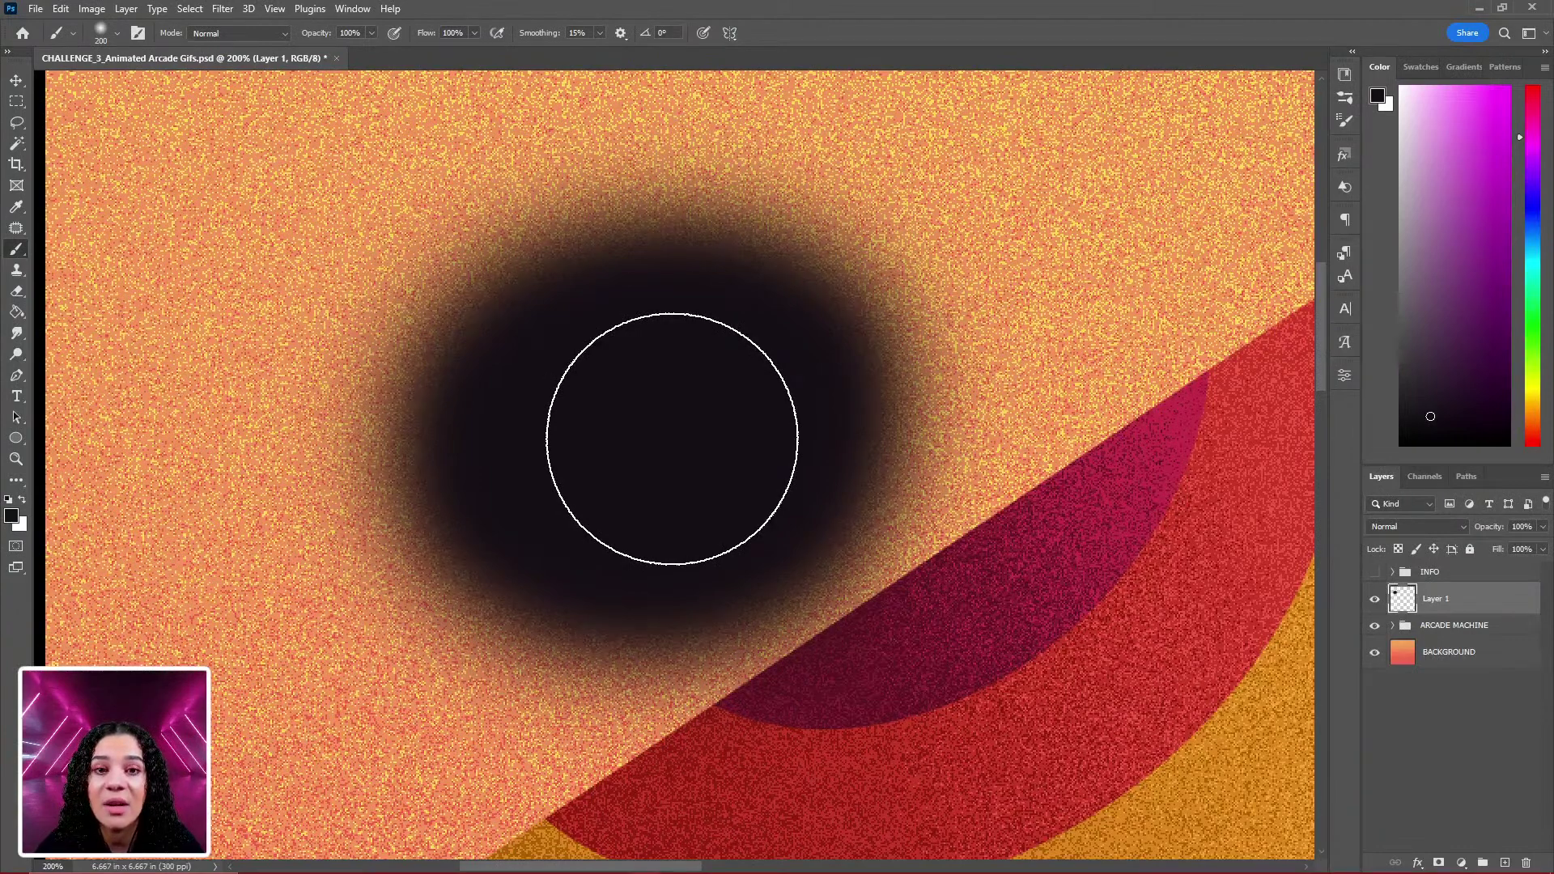
{"action": "key", "text": "ctrl+z"}
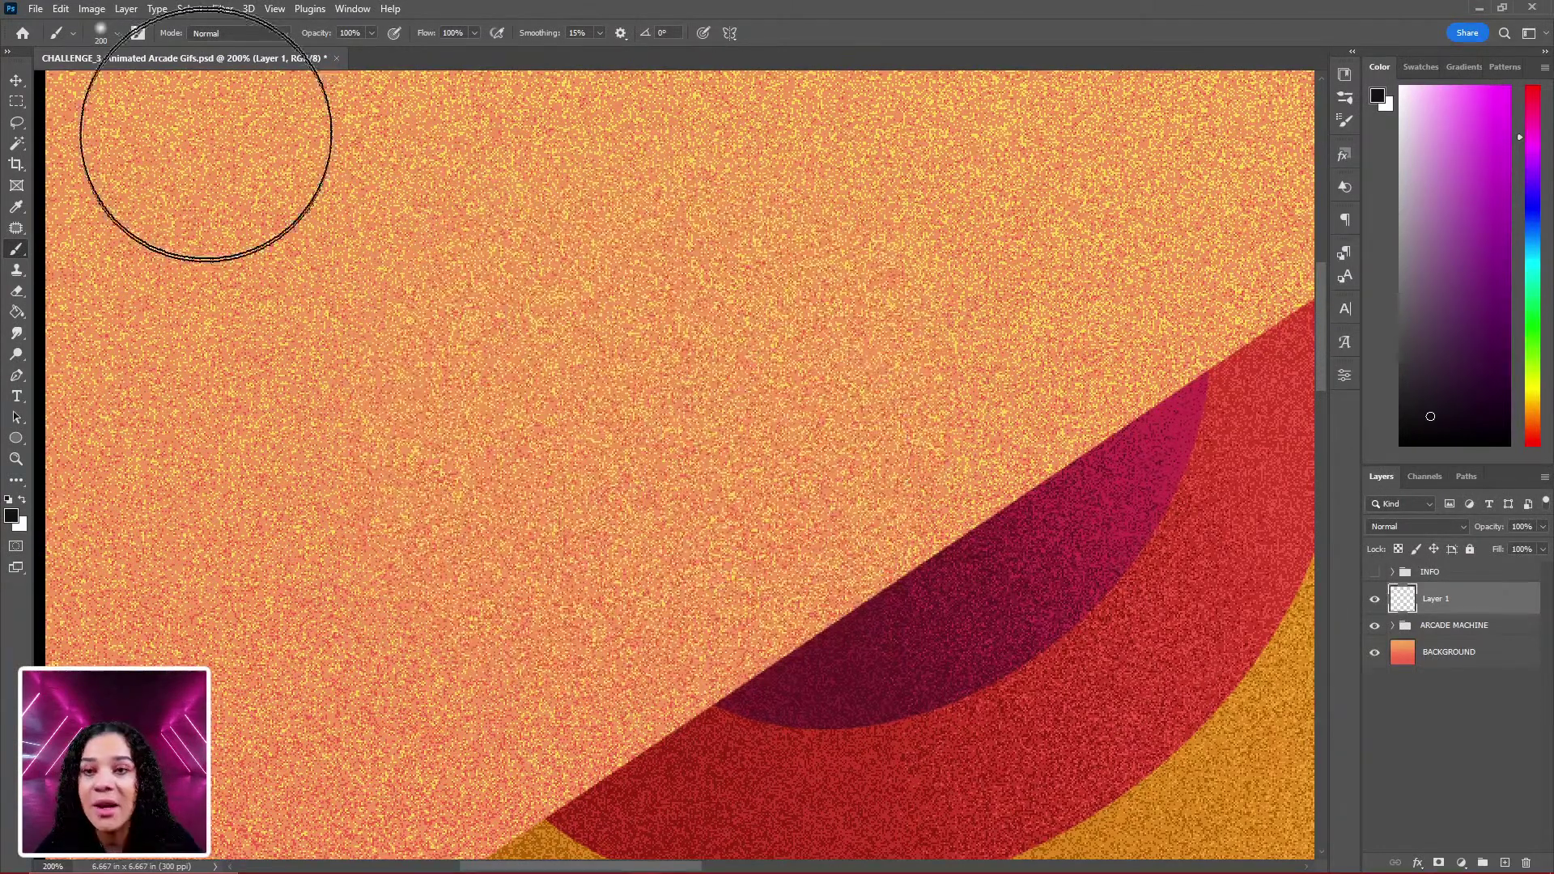
Set the brush's blending mode to Dissolve.
{"action": "left_click", "coordinate": [279, 33]}
{"action": "left_click", "coordinate": [212, 65]}
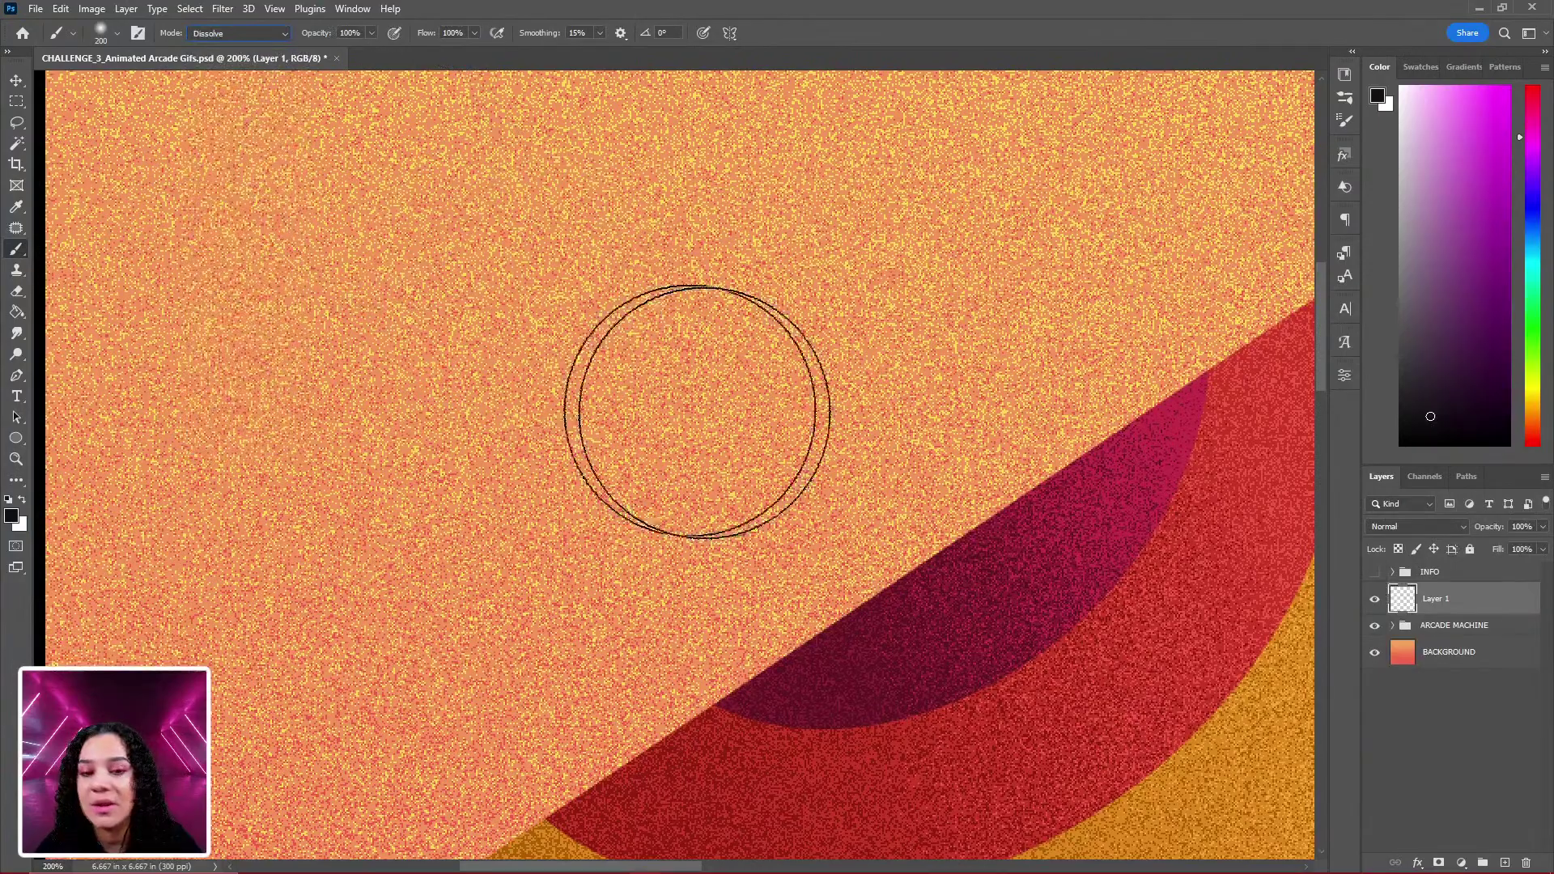
Try painting a grainy dark patch on the orange background with the Dissolve brush, and undo all its strokes.
{"action": "left_click", "coordinate": [672, 365]}
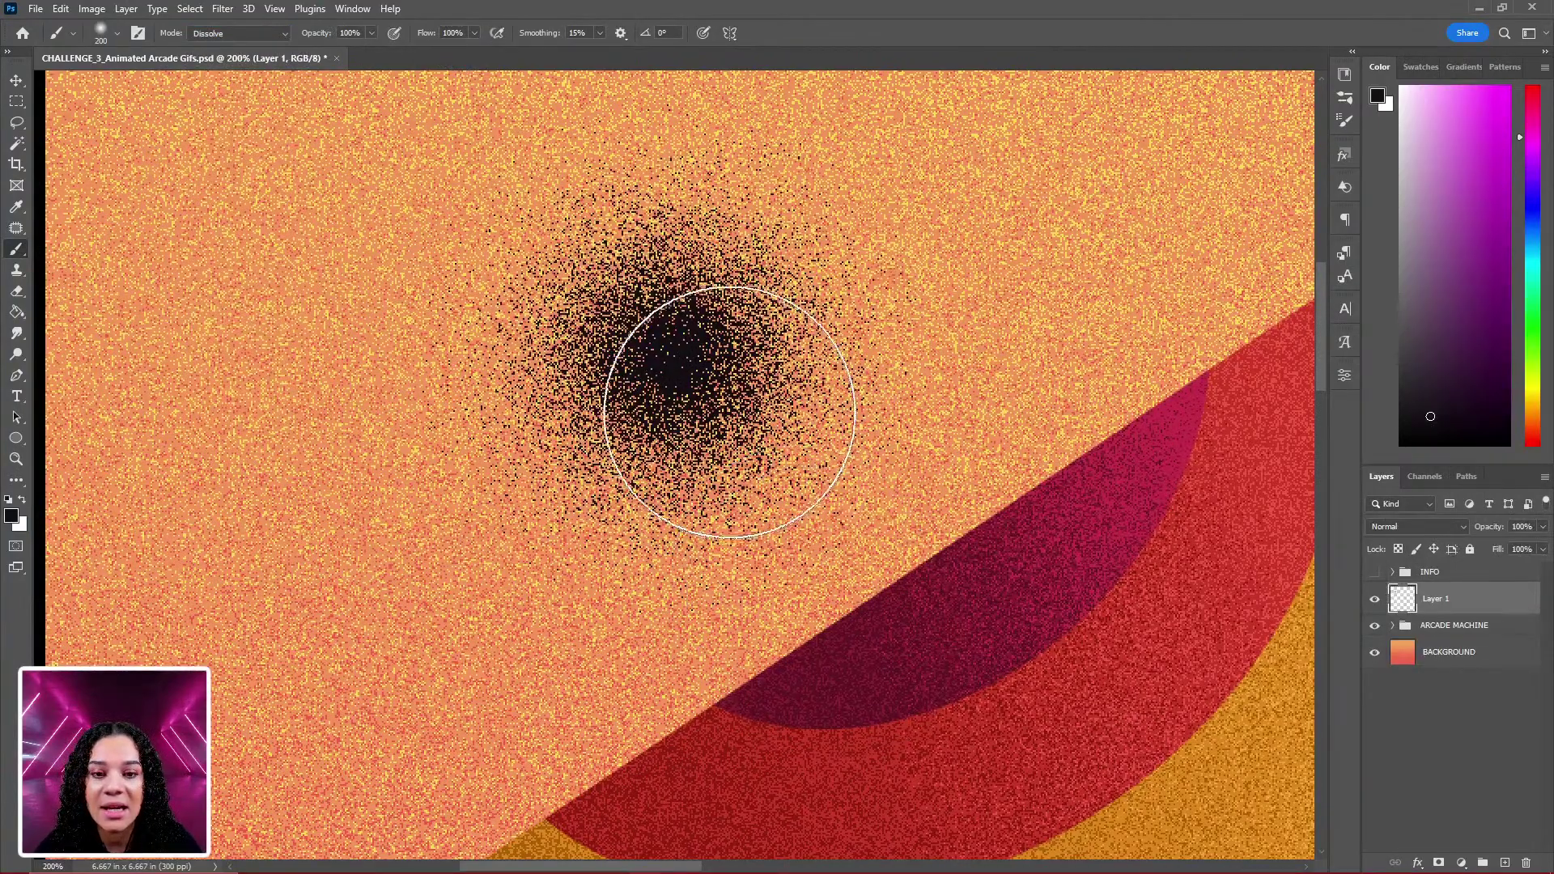
{"action": "mouse_move", "coordinate": [729, 413]}
{"action": "left_mouse_down"}
{"action": "mouse_move", "coordinate": [808, 381]}
{"action": "mouse_move", "coordinate": [681, 332]}
{"action": "mouse_move", "coordinate": [657, 402]}
{"action": "left_mouse_up"}
{"action": "key", "text": "ctrl+plus"}
{"action": "key", "text": "ctrl+plus"}
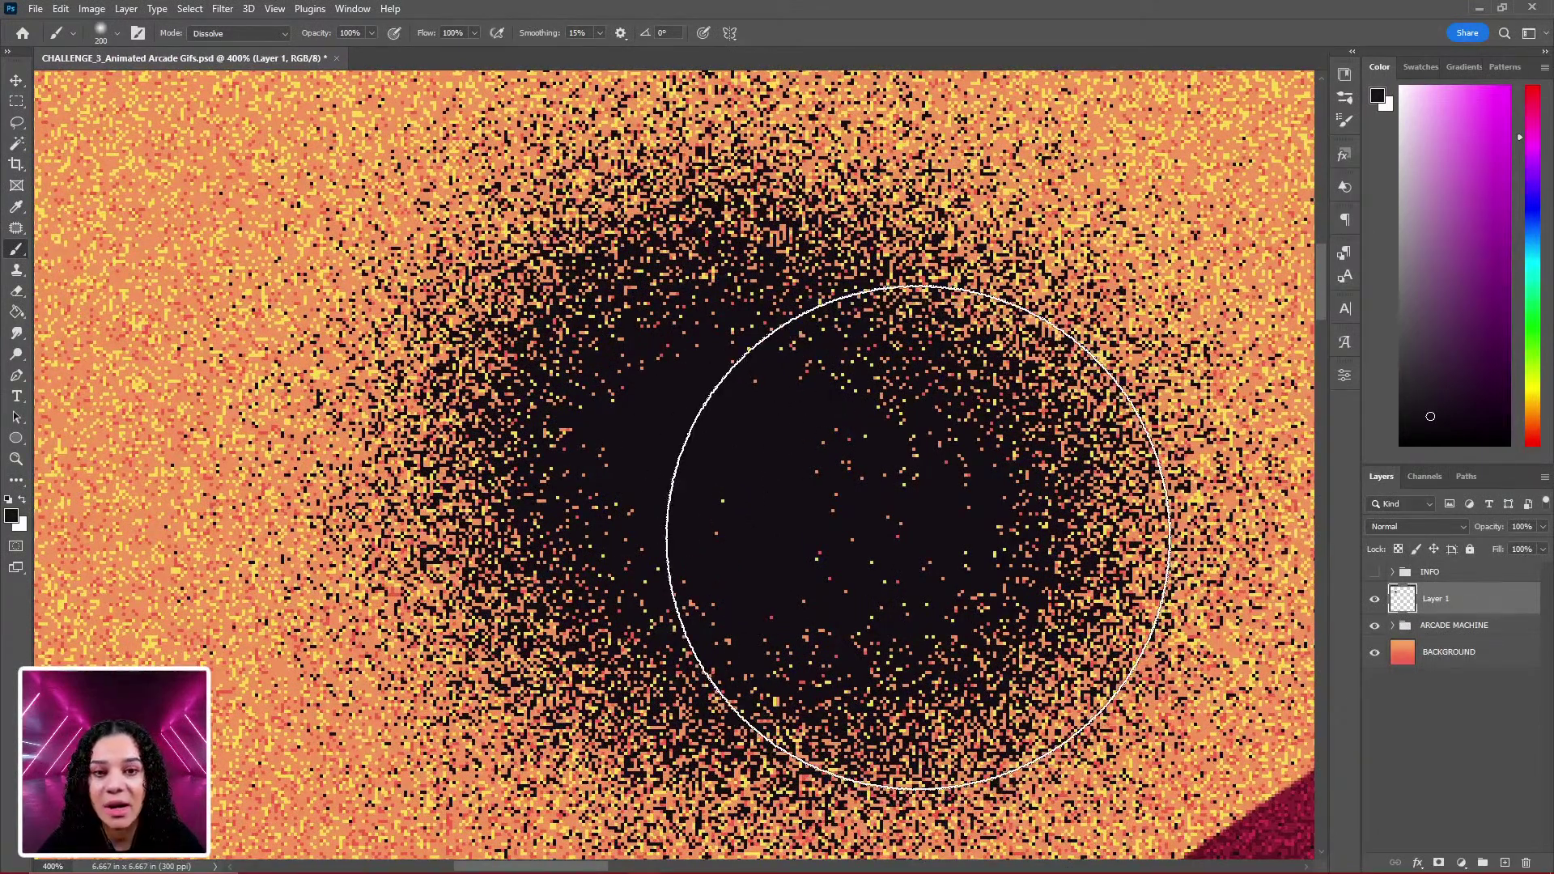
{"action": "key", "text": "ctrl+z"}
{"action": "key", "text": "ctrl+z"}
{"action": "key", "text": "ctrl+z"}
{"action": "key", "text": "ctrl+z"}
{"action": "key", "text": "ctrl+z"}
{"action": "key", "text": "ctrl+z"}
{"action": "key", "text": "ctrl+z"}
{"action": "key", "text": "ctrl+z"}
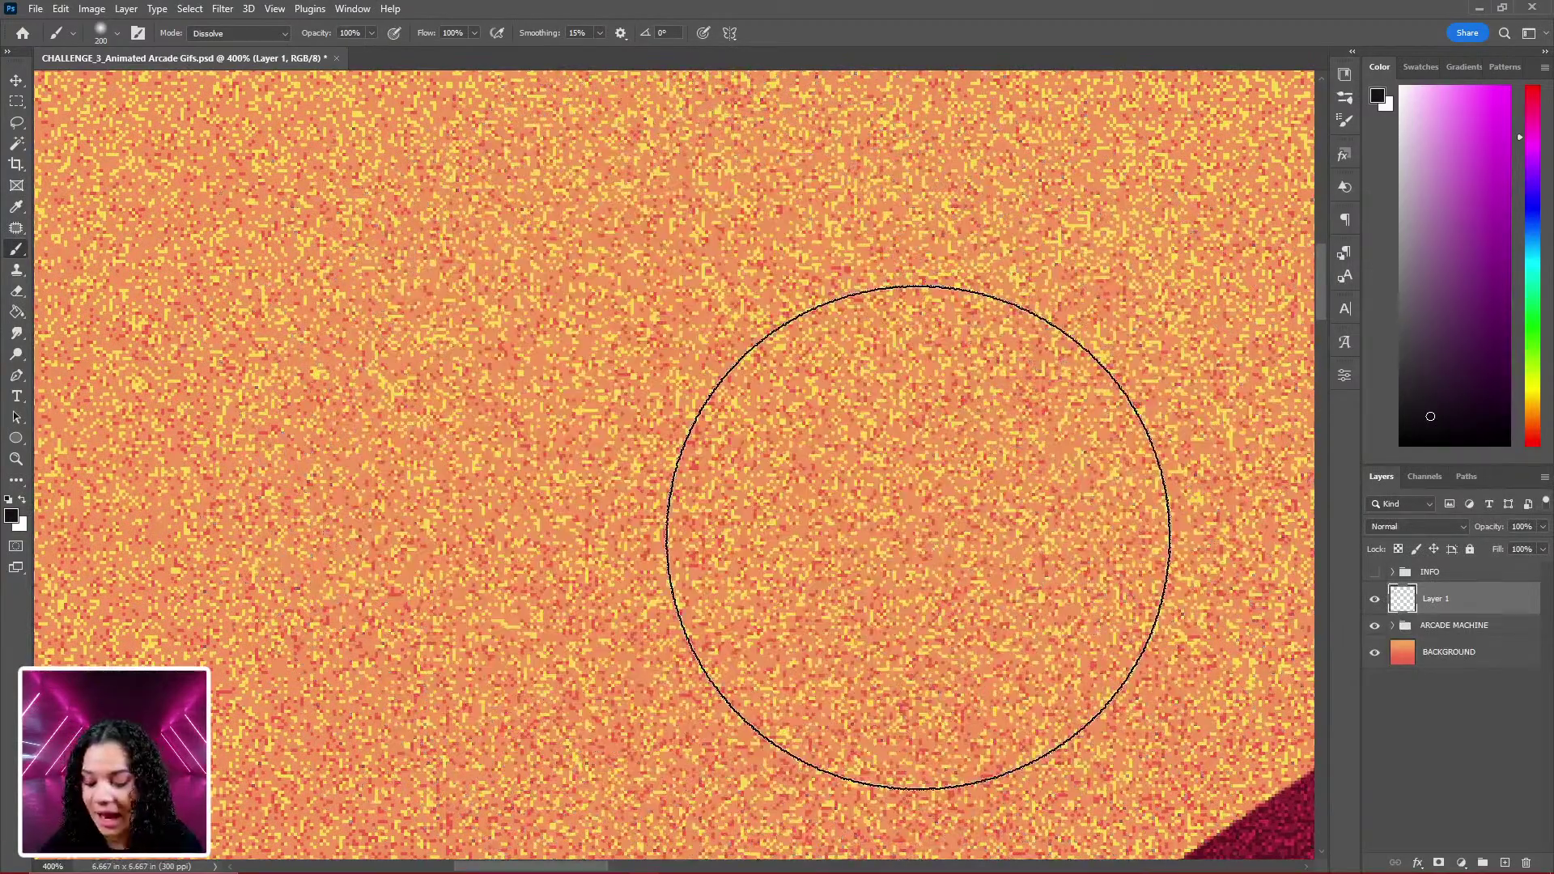
Delete the empty test layer above the ARCADE MACHINE group.
{"action": "key", "text": "ctrl+minus"}
{"action": "key", "text": "ctrl+minus"}
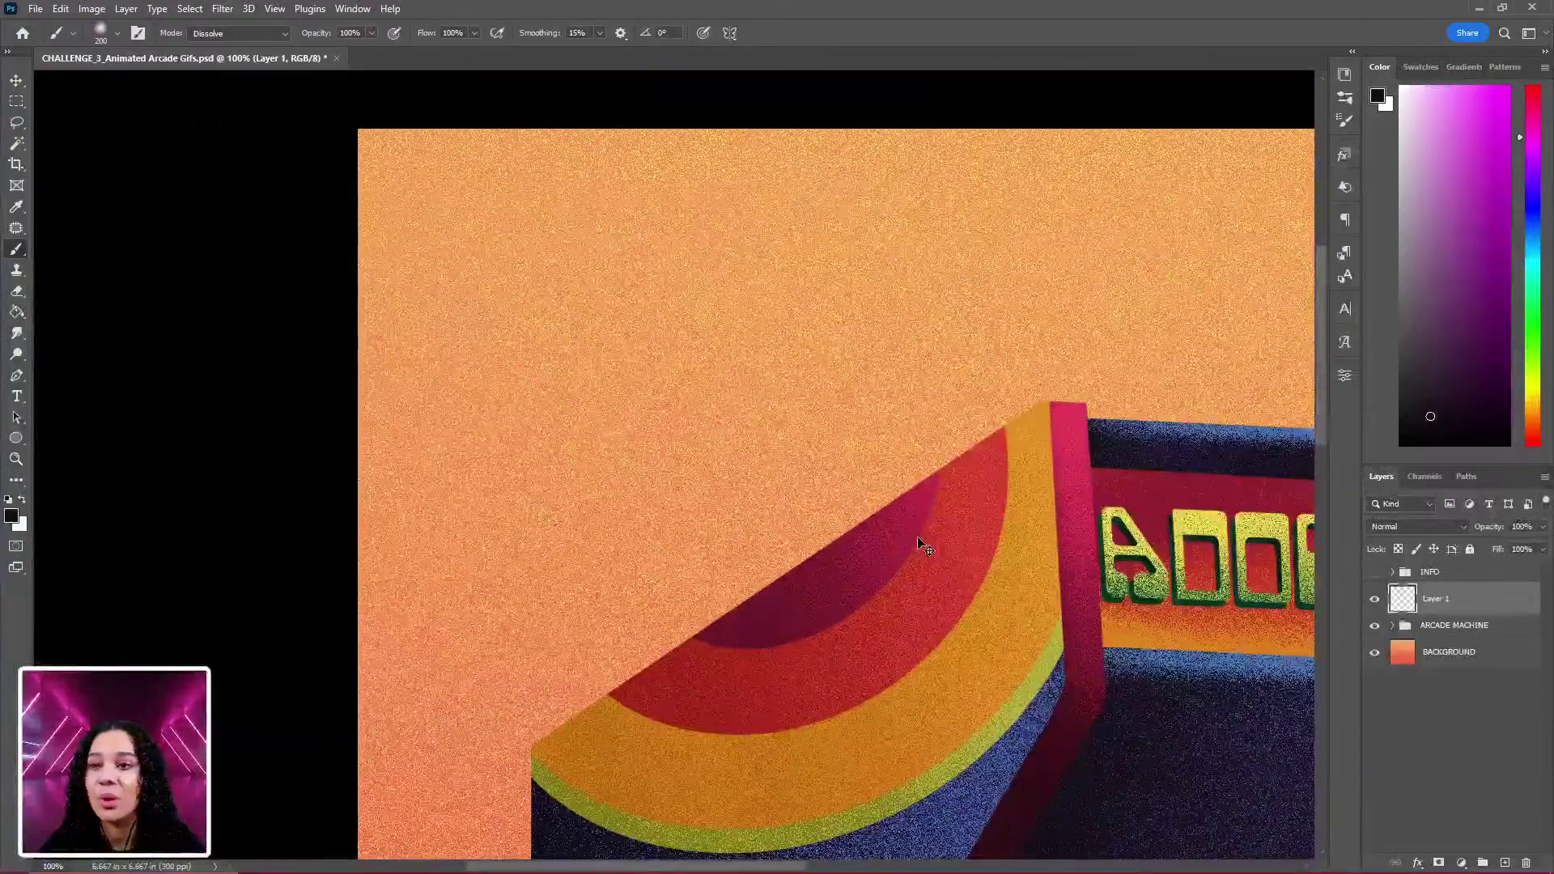
{"action": "left_click_drag", "start_coordinate": [1165, 640], "coordinate": [879, 342]}
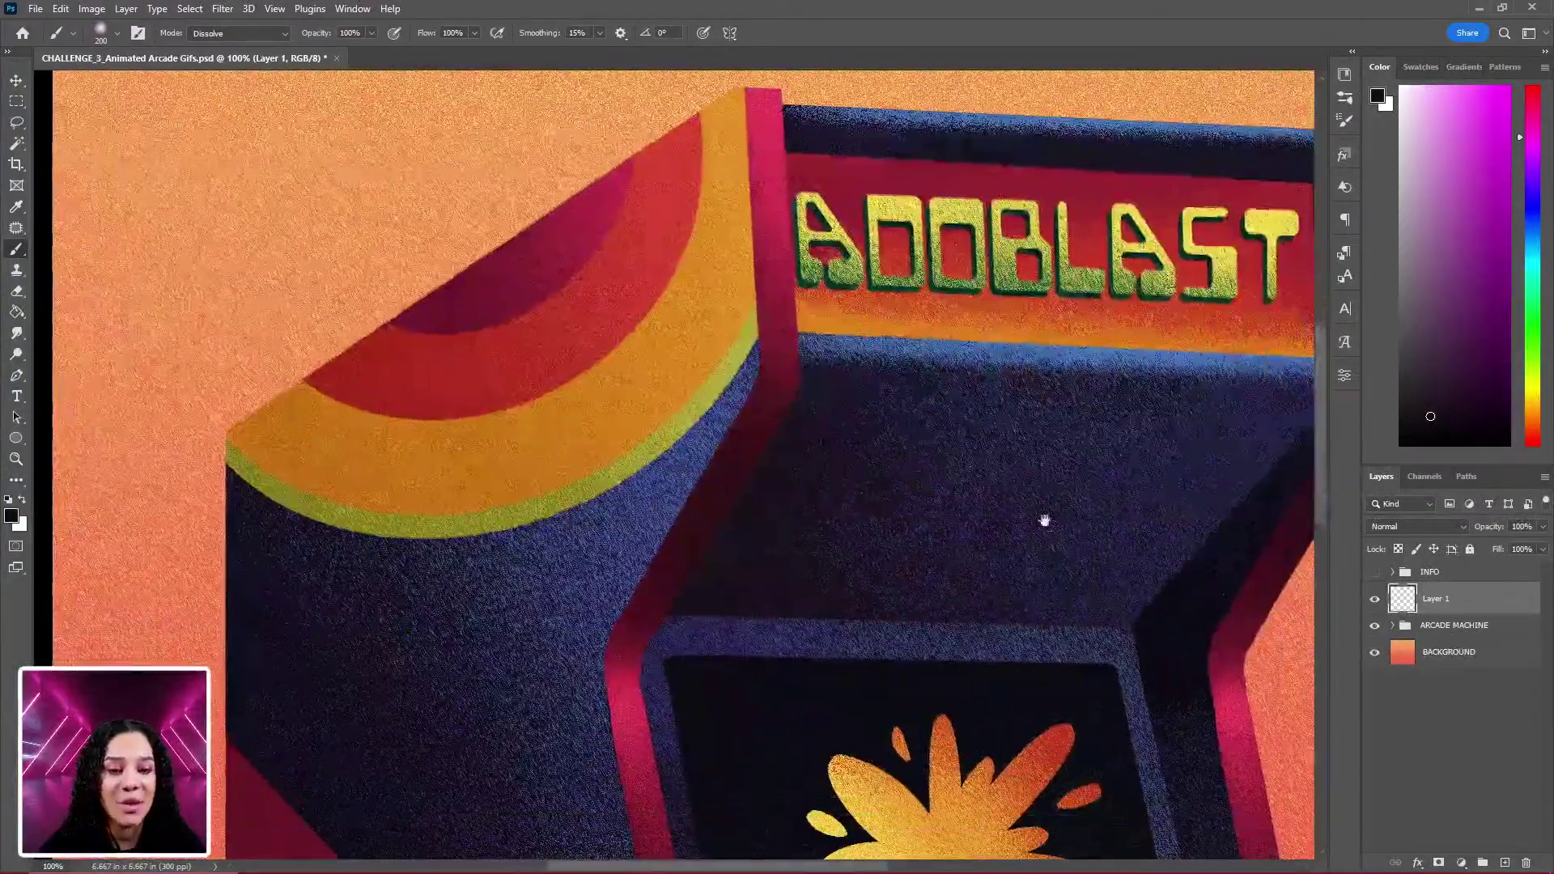
{"action": "left_click_drag", "start_coordinate": [1048, 524], "coordinate": [937, 434]}
{"action": "key", "text": "ctrl+minus"}
{"action": "key", "text": "ctrl+minus"}
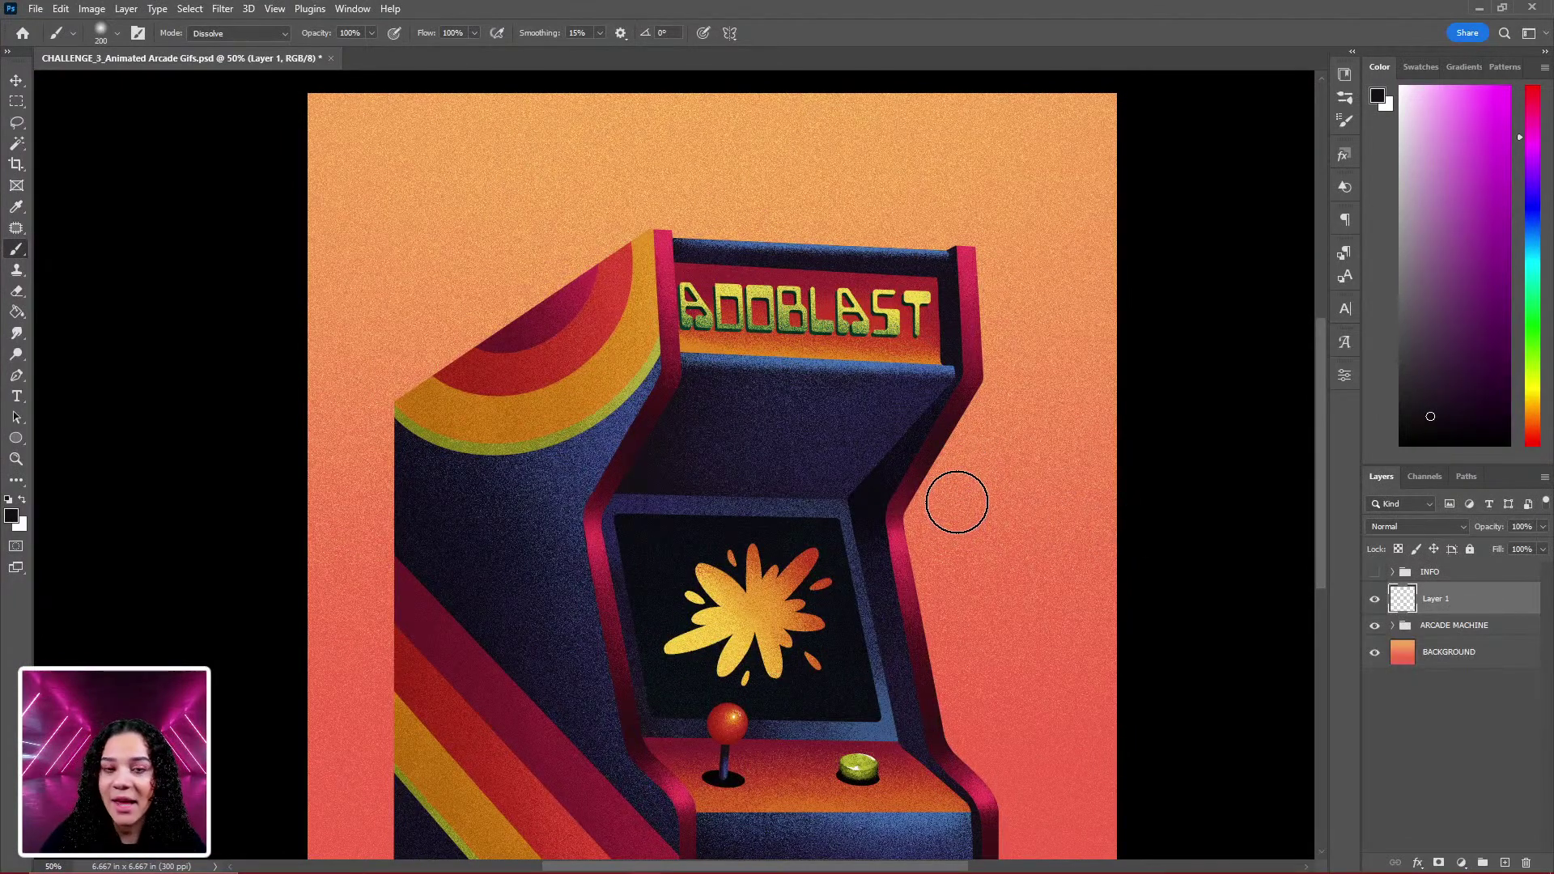
{"action": "key", "text": "h"}
{"action": "left_click_drag", "start_coordinate": [957, 506], "coordinate": [818, 444]}
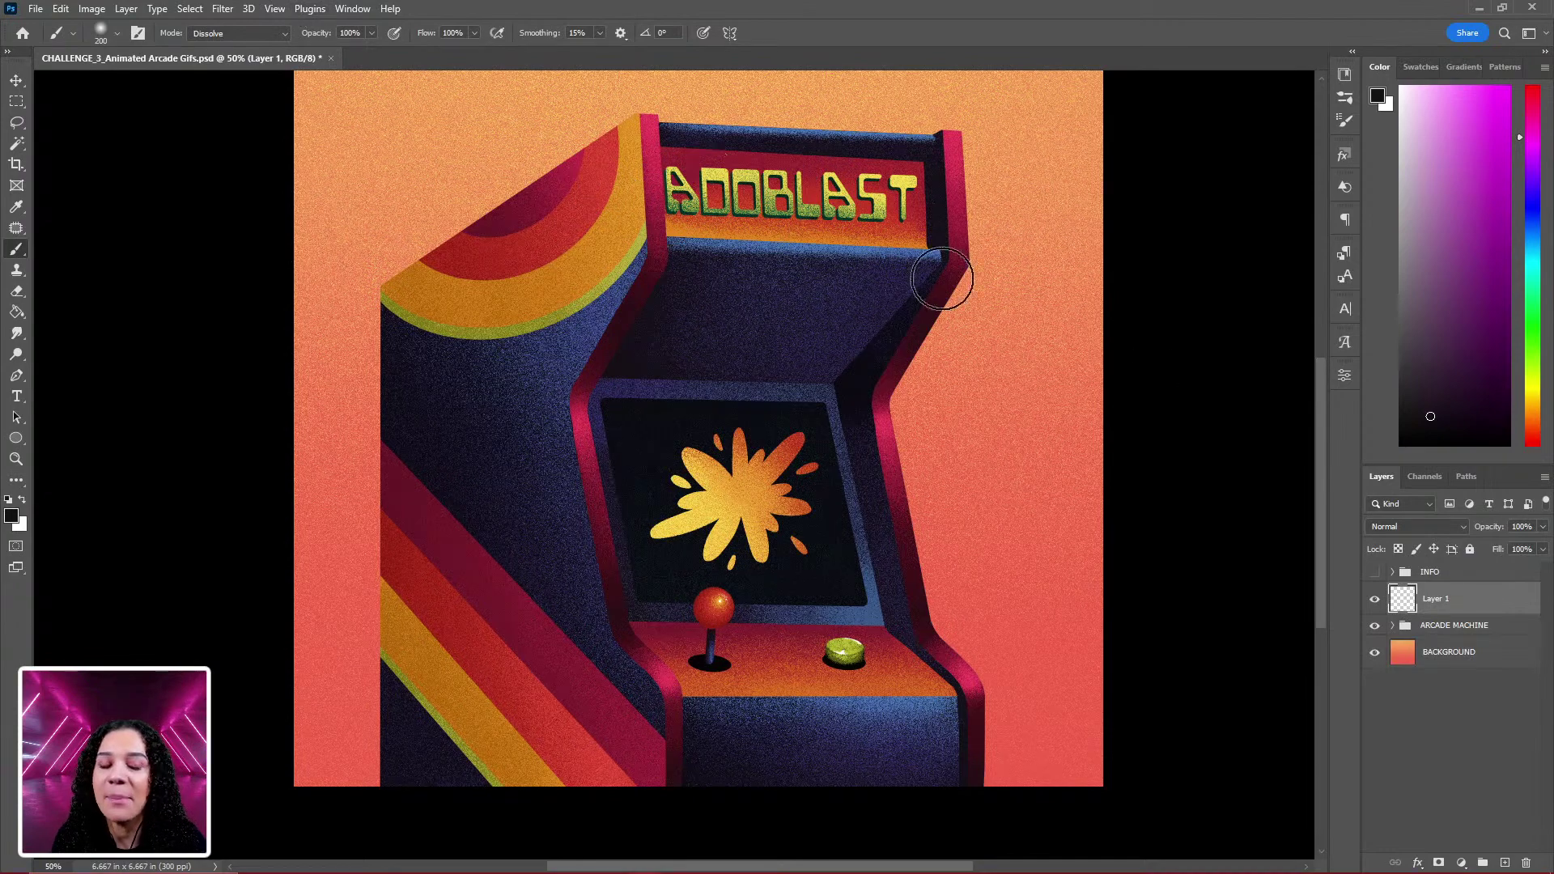
{"action": "key", "text": "Delete"}
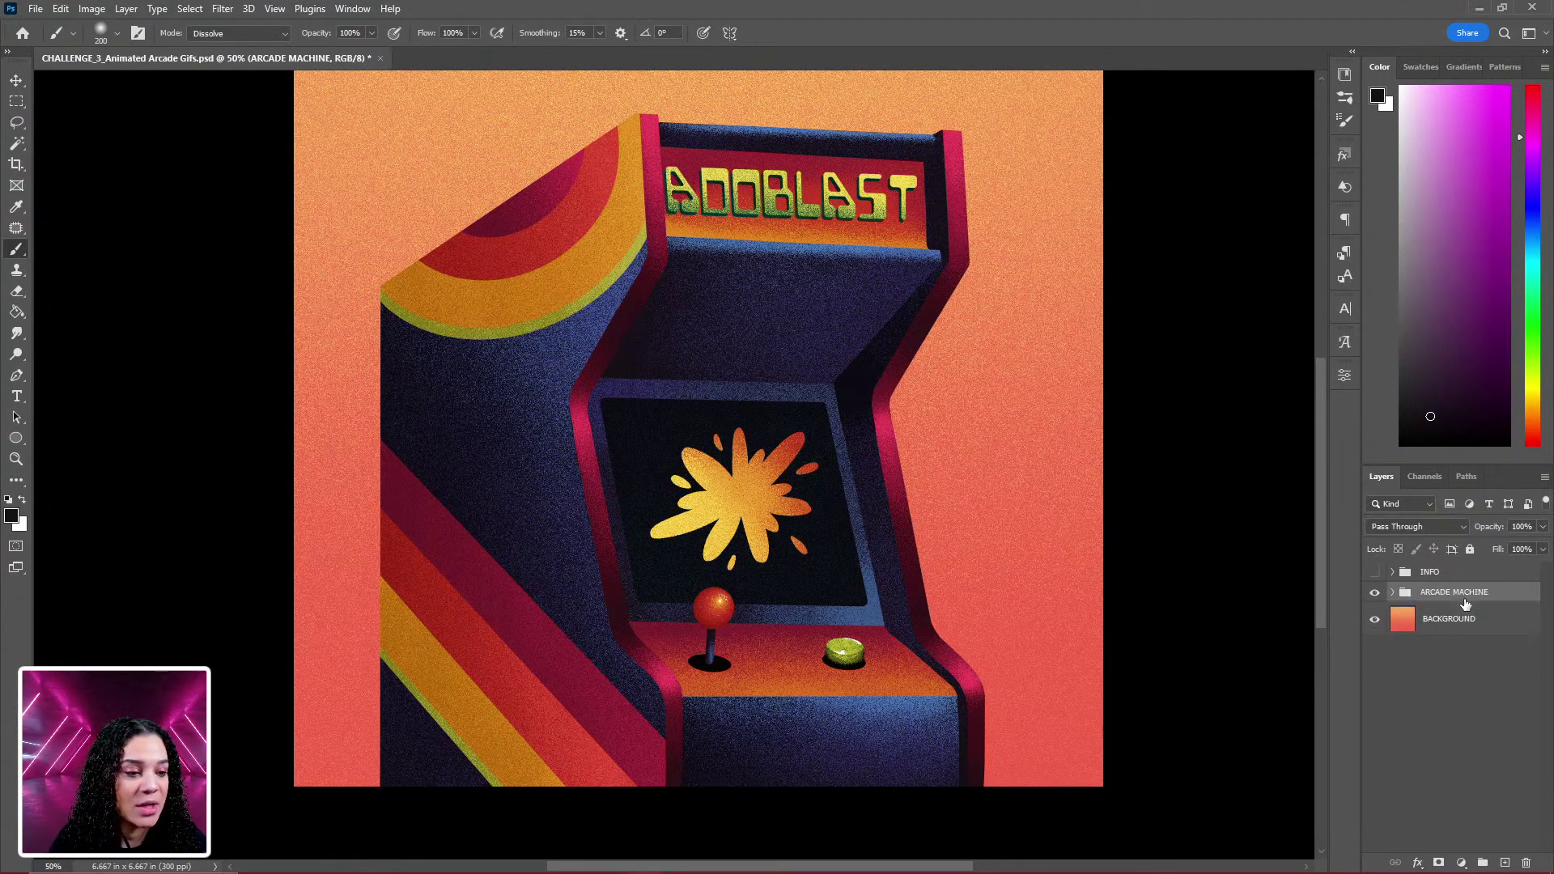
Show the Timeline and fit the whole arcade artwork in the remaining canvas area.
{"action": "left_click", "coordinate": [353, 9]}
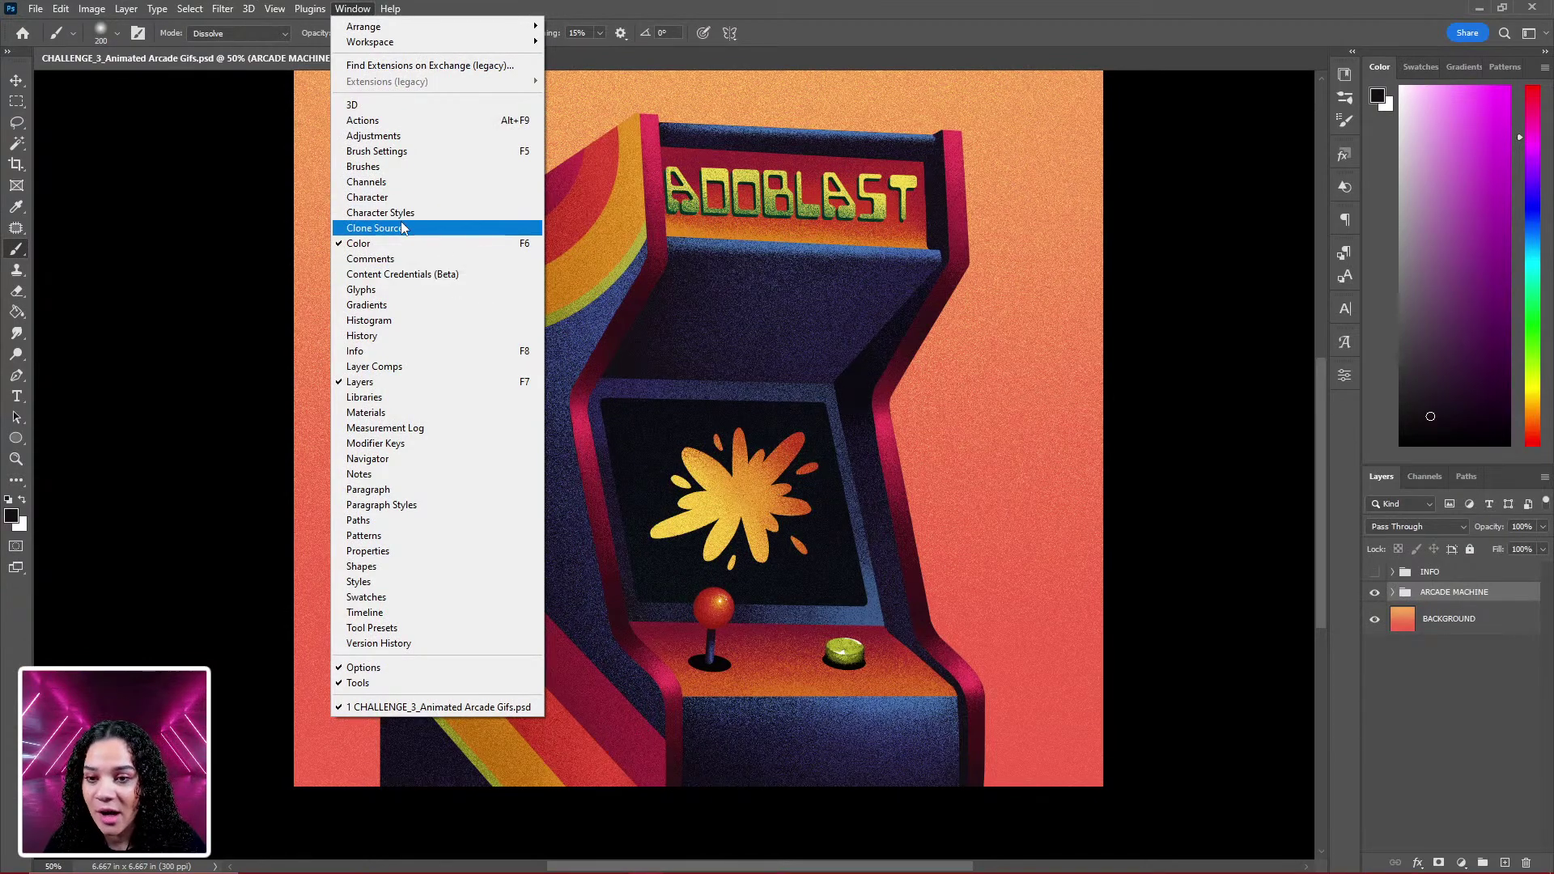
{"action": "left_click", "coordinate": [411, 621]}
{"action": "left_click_drag", "start_coordinate": [54, 443], "coordinate": [356, 865]}
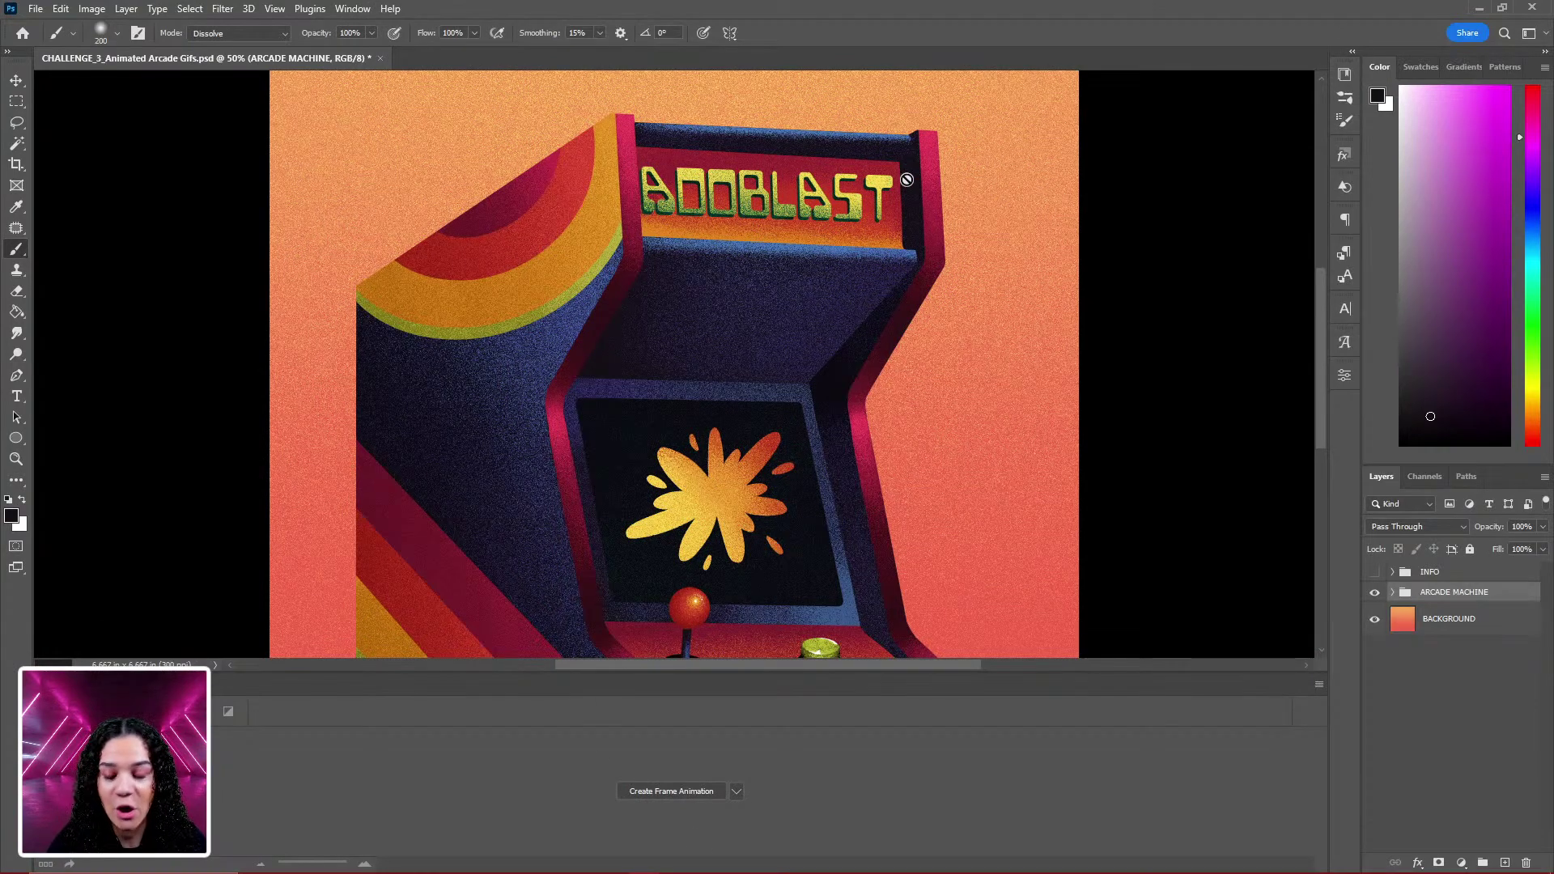
{"action": "key", "text": "ctrl+minus"}
{"action": "key", "text": "ctrl+minus"}
{"action": "key", "text": "ctrl+plus"}
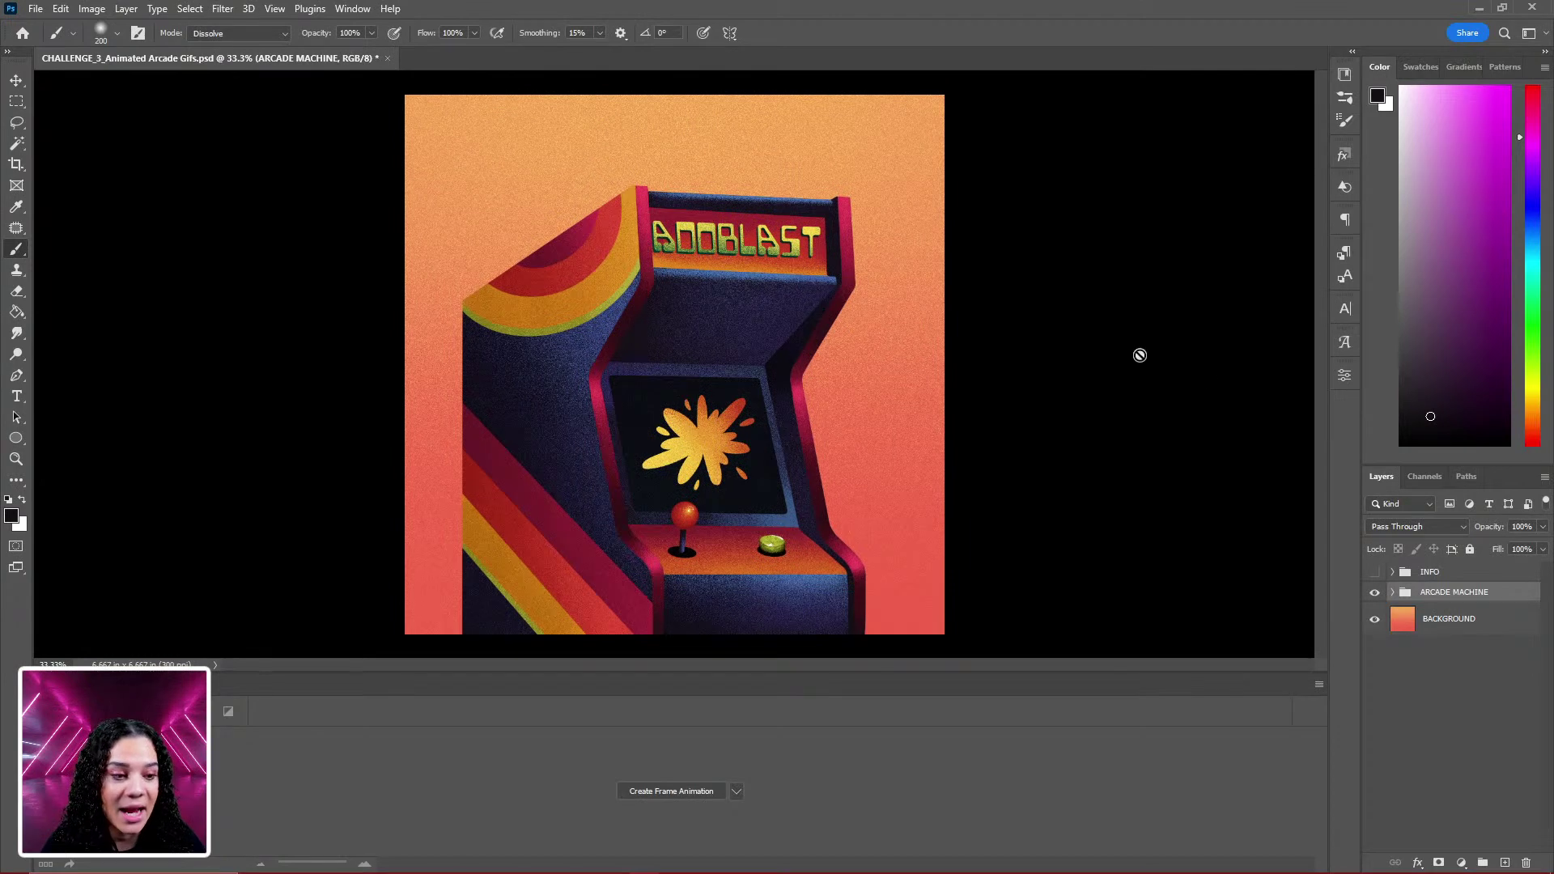
Delete the INFO group above the ARCADE MACHINE group.
{"action": "left_click", "coordinate": [1392, 593]}
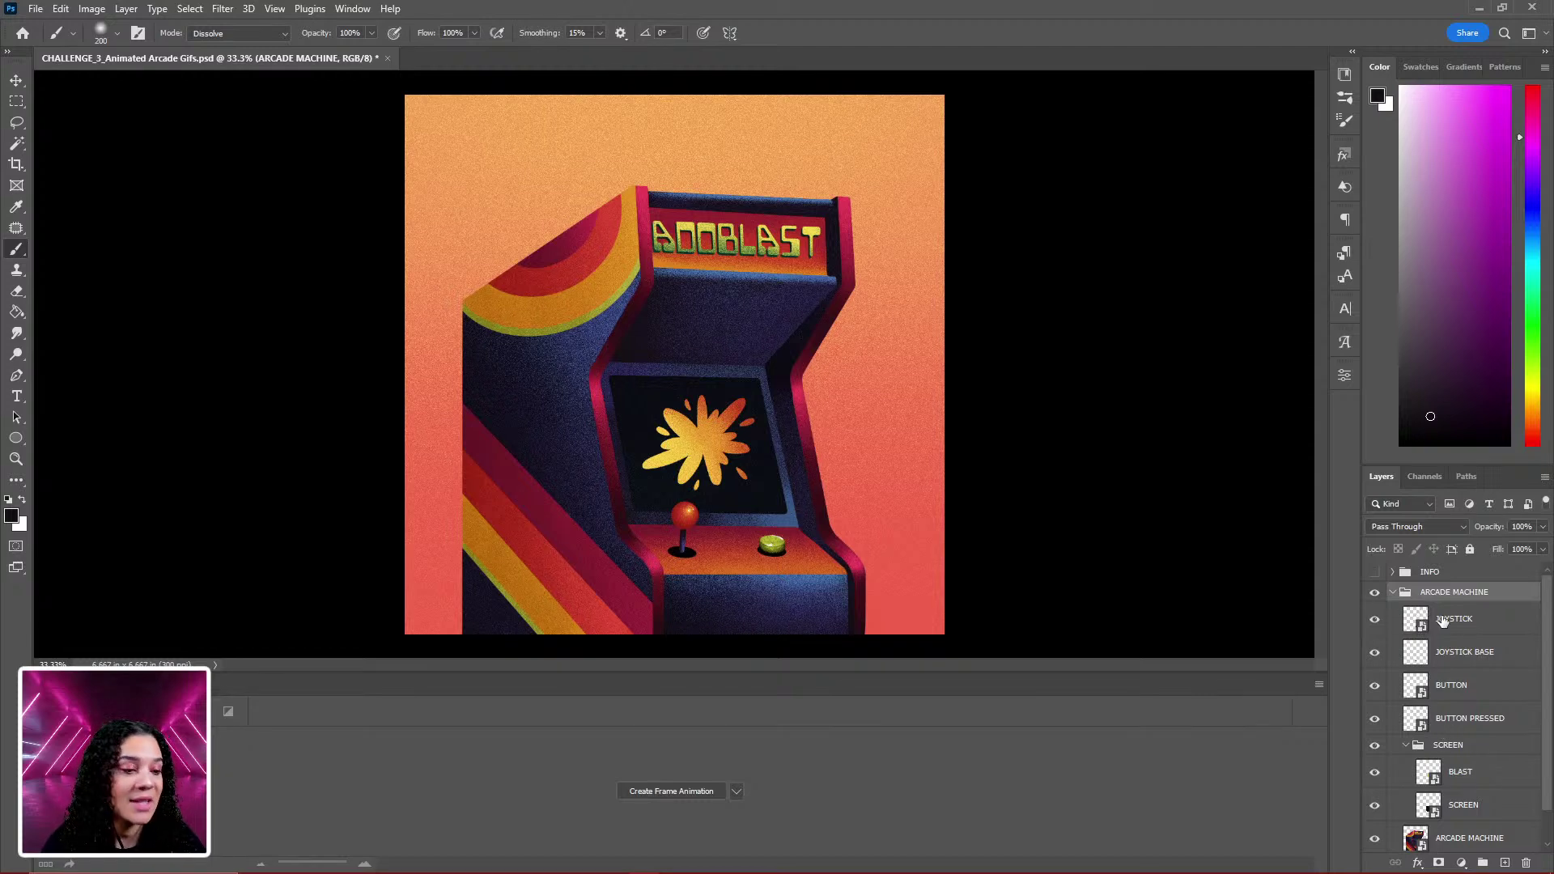
{"action": "left_click", "coordinate": [1454, 573]}
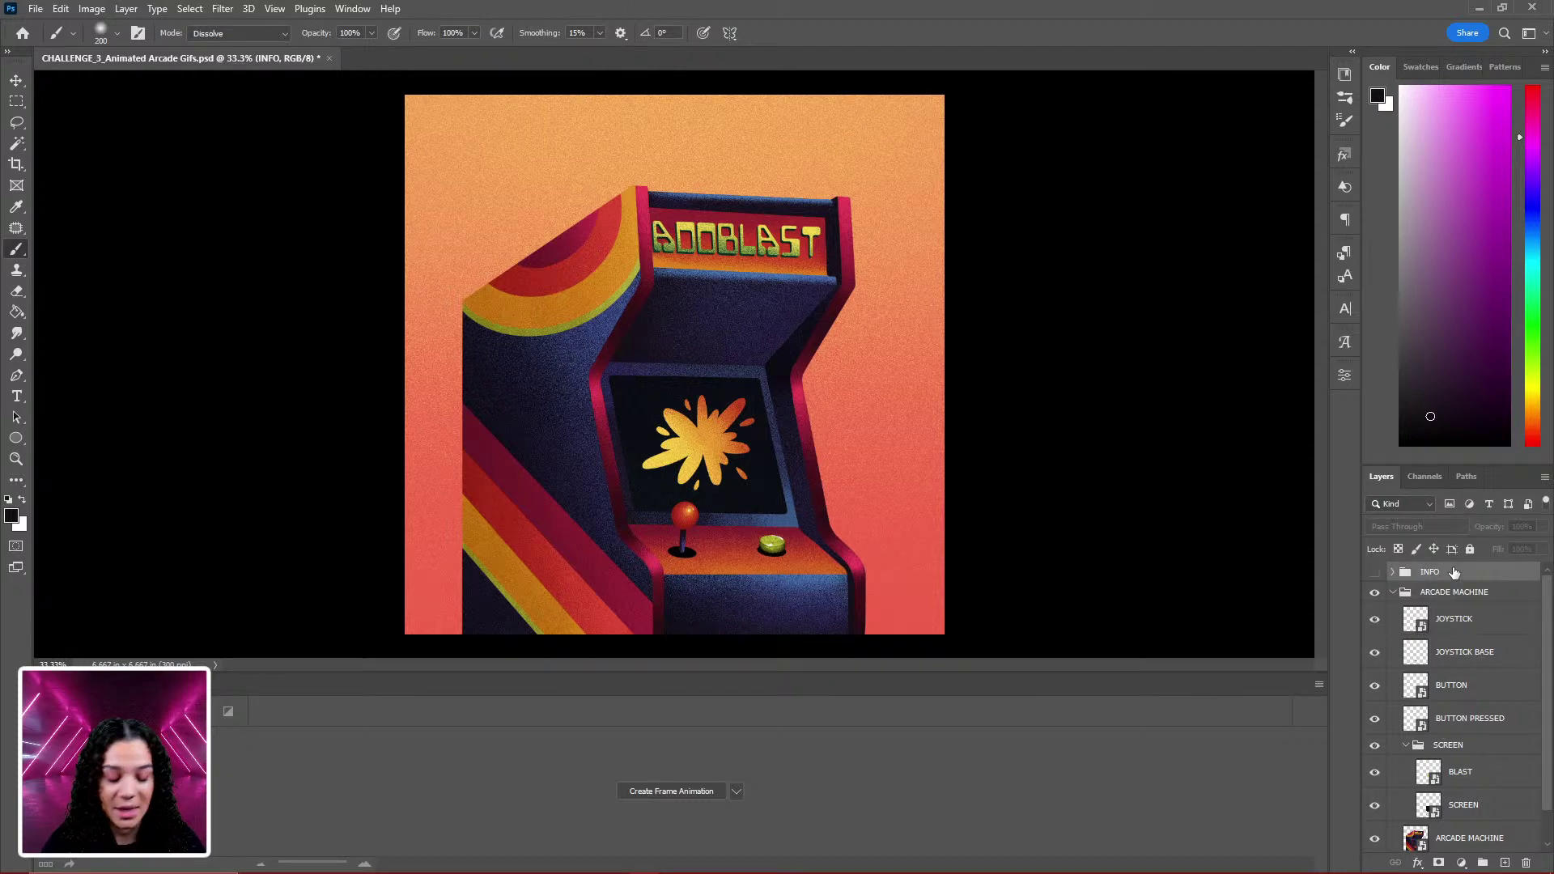
{"action": "key", "text": "Delete"}
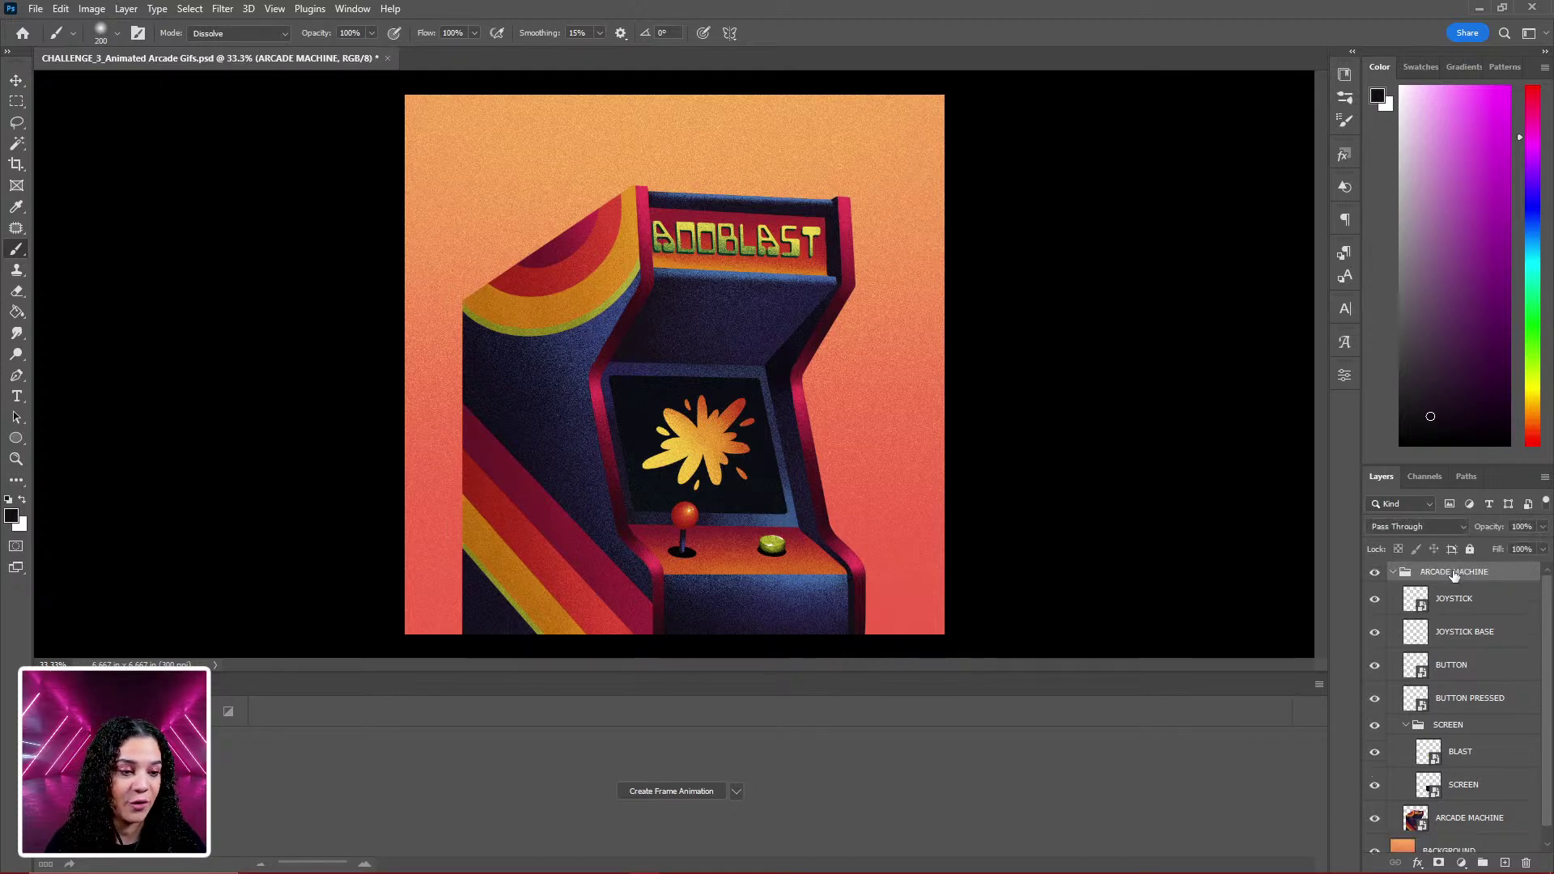
Move the BACKGROUND layer into the ARCADE MACHINE group, below all its other layers.
{"action": "scroll", "coordinate": [1443, 624], "scroll_direction": "down", "scroll_amount": 1}
{"action": "left_click_drag", "start_coordinate": [1465, 844], "coordinate": [1476, 823]}
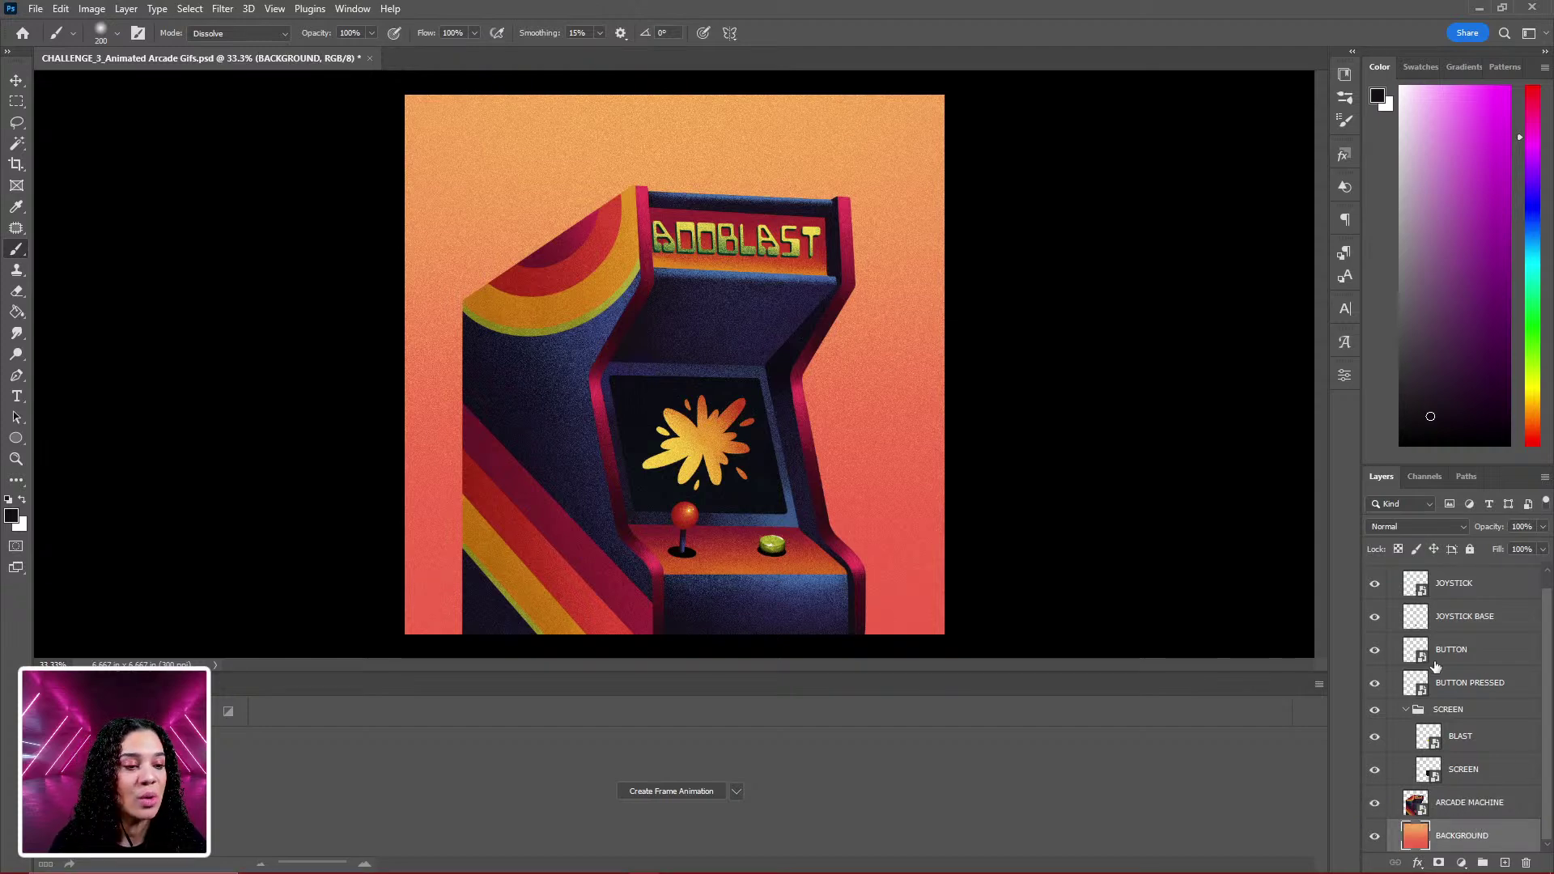
{"action": "scroll", "coordinate": [1435, 665], "scroll_direction": "up", "scroll_amount": 1}
{"action": "left_click", "coordinate": [1395, 573]}
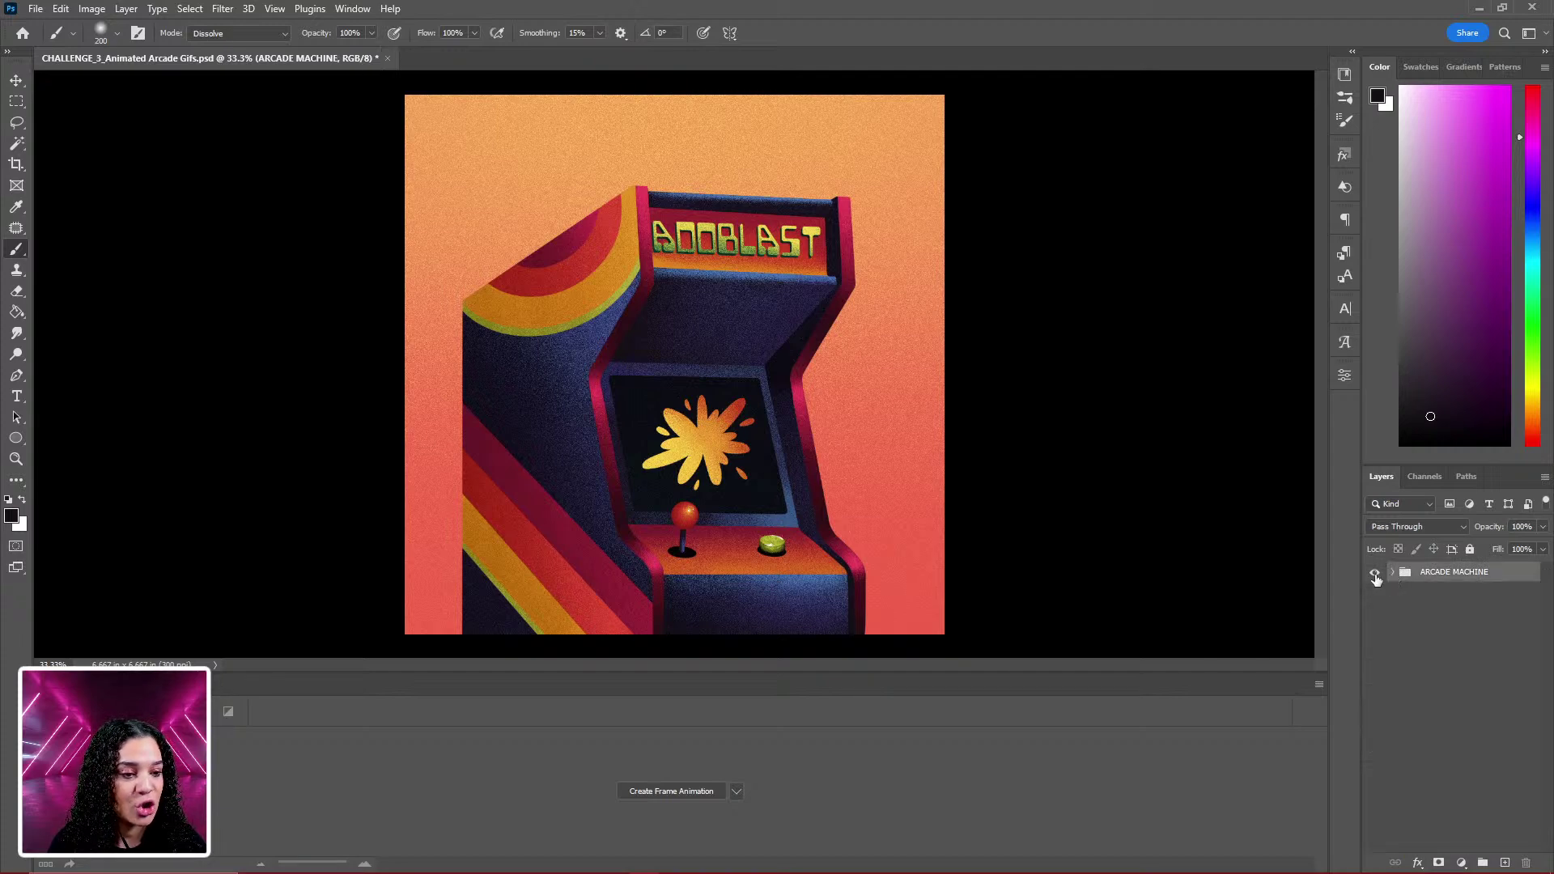
{"action": "left_click", "coordinate": [1394, 572]}
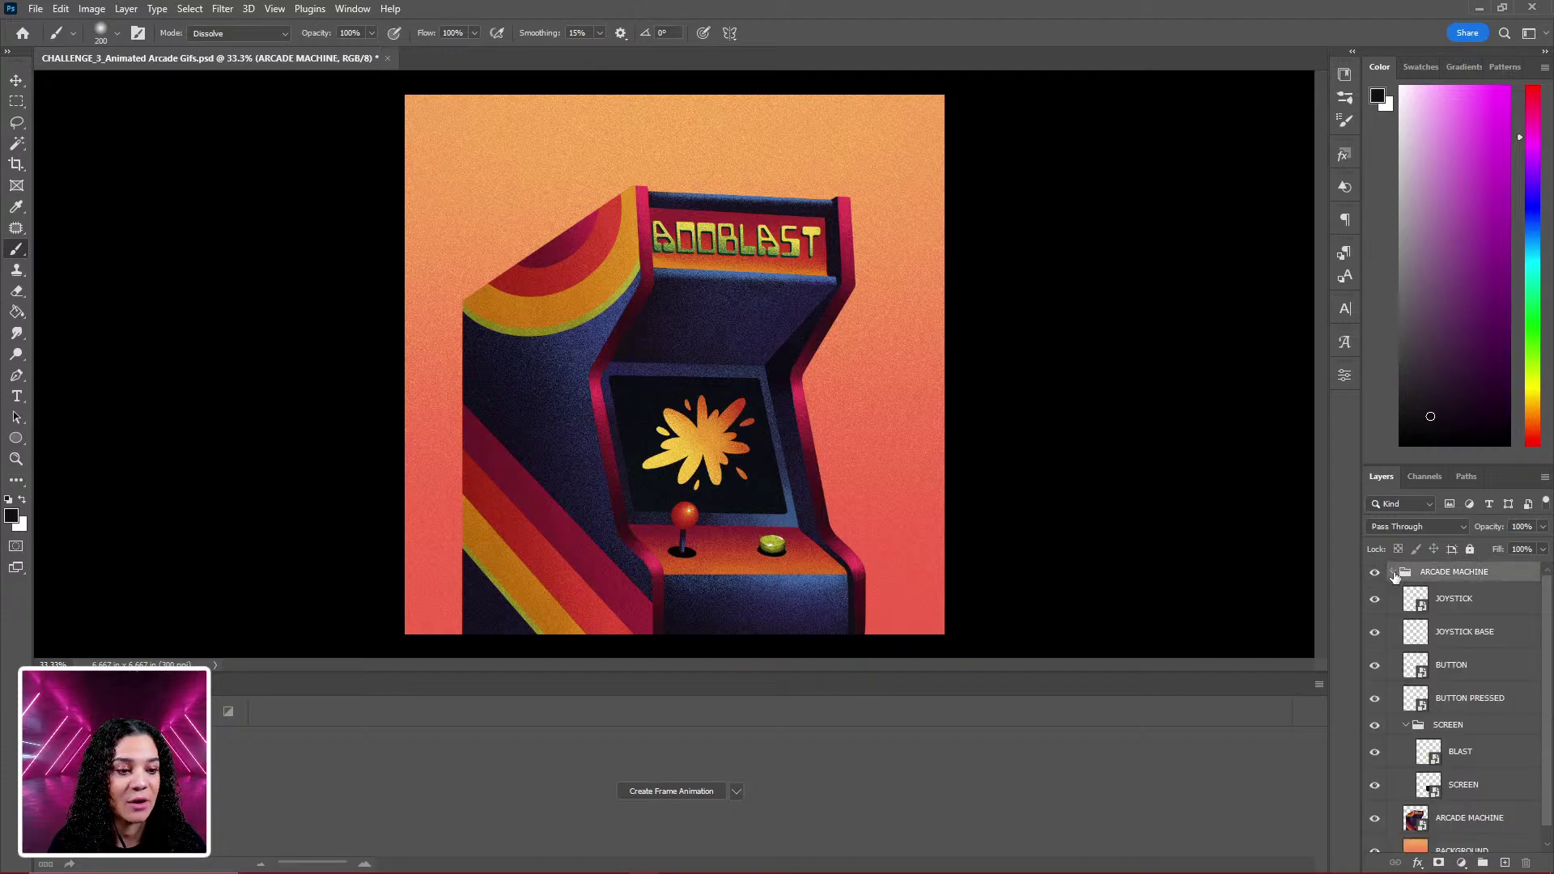
Examine the arcade machine's screen, joystick and button up close as the parts to animate.
{"action": "scroll", "coordinate": [1017, 511], "scroll_direction": "down", "scroll_amount": 1}
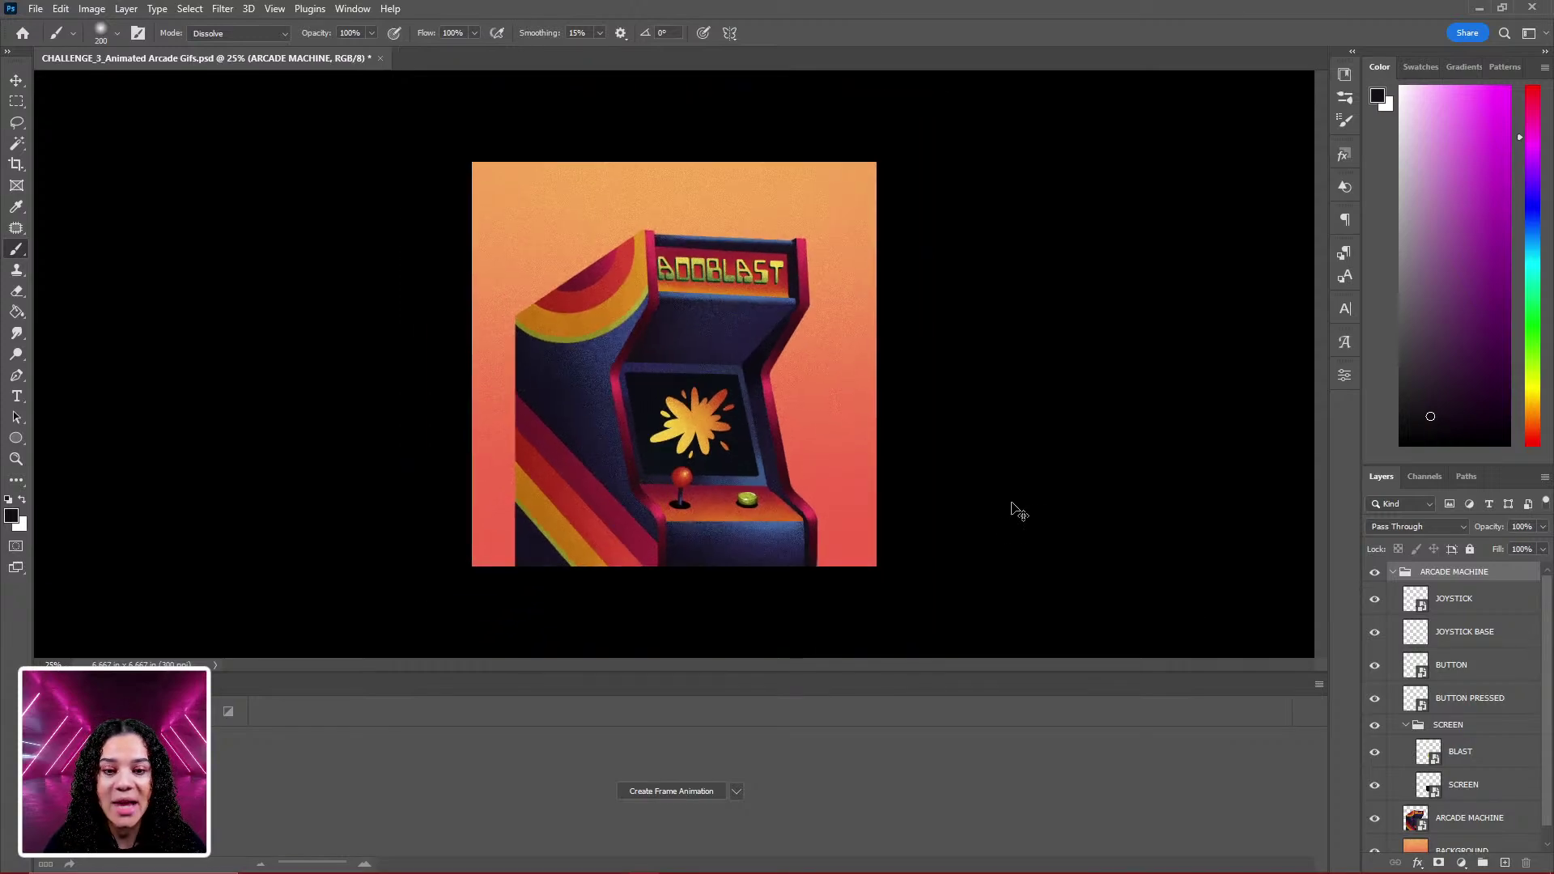
{"action": "scroll", "coordinate": [1006, 510], "scroll_direction": "up", "scroll_amount": 1}
{"action": "scroll", "coordinate": [976, 522], "scroll_direction": "up", "scroll_amount": 1}
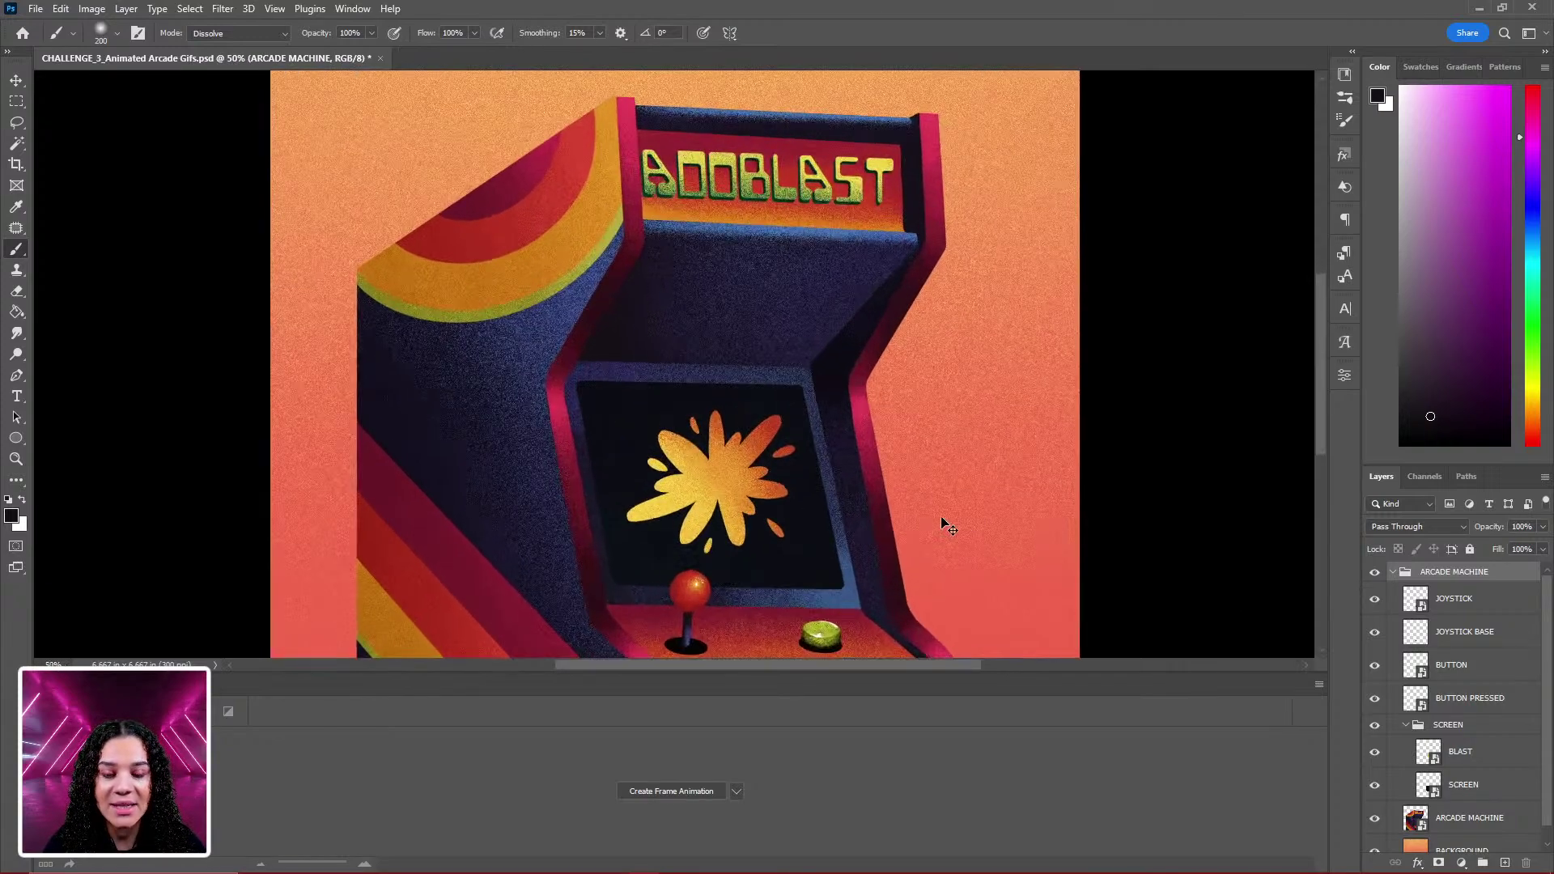
{"action": "scroll", "coordinate": [941, 518], "scroll_direction": "down", "scroll_amount": 1}
{"action": "scroll", "coordinate": [948, 527], "scroll_direction": "up", "scroll_amount": 1}
{"action": "left_click_drag", "start_coordinate": [885, 545], "coordinate": [875, 451]}
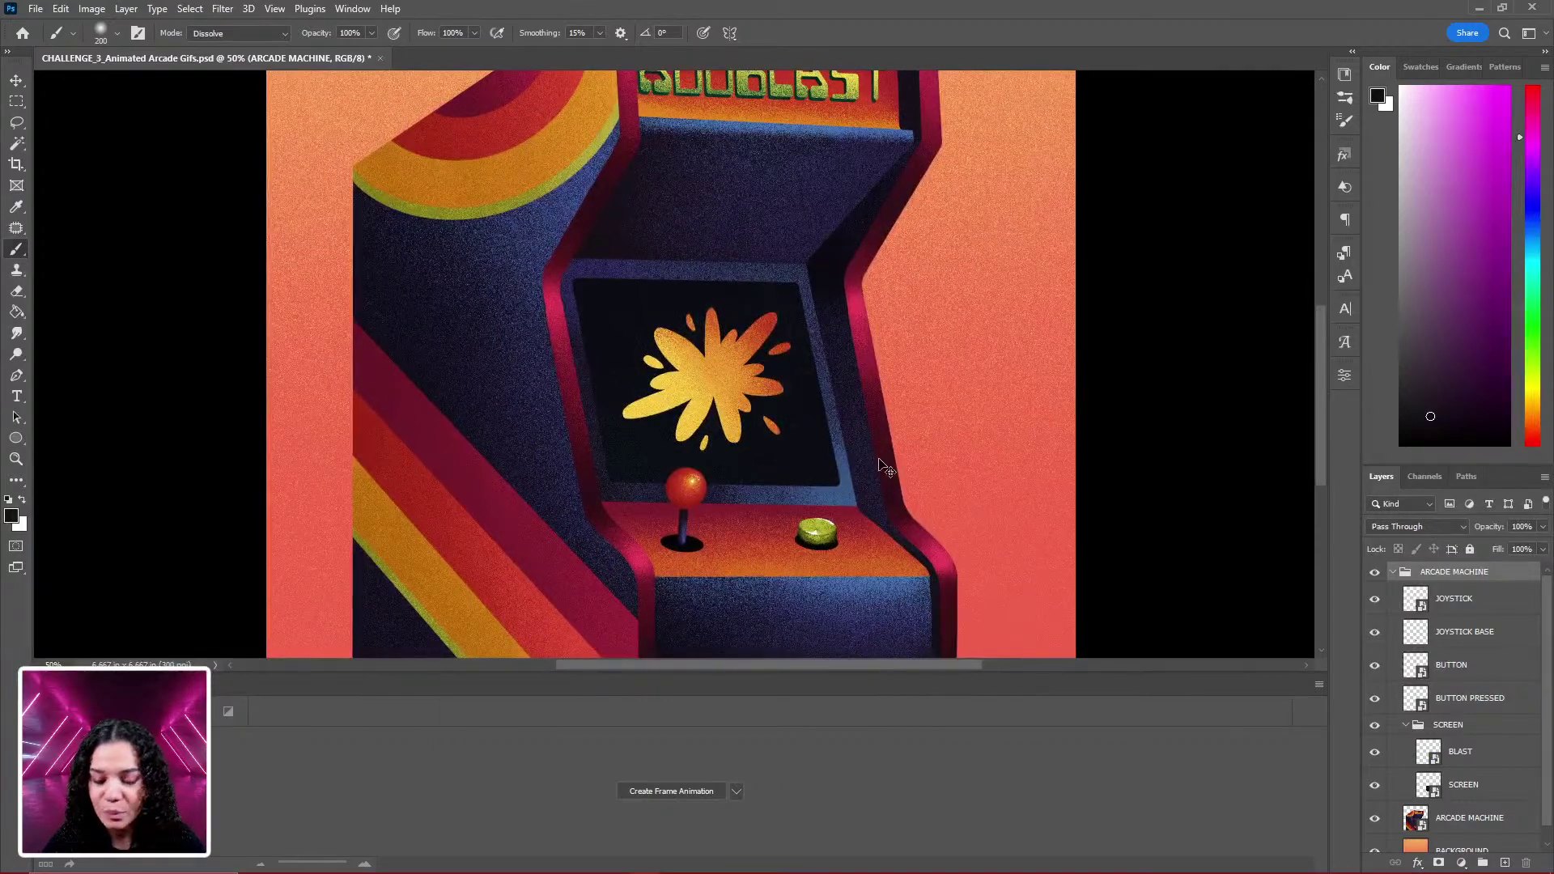
{"action": "scroll", "coordinate": [881, 460], "scroll_direction": "down", "scroll_amount": 1}
{"action": "scroll", "coordinate": [884, 463], "scroll_direction": "up", "scroll_amount": 1}
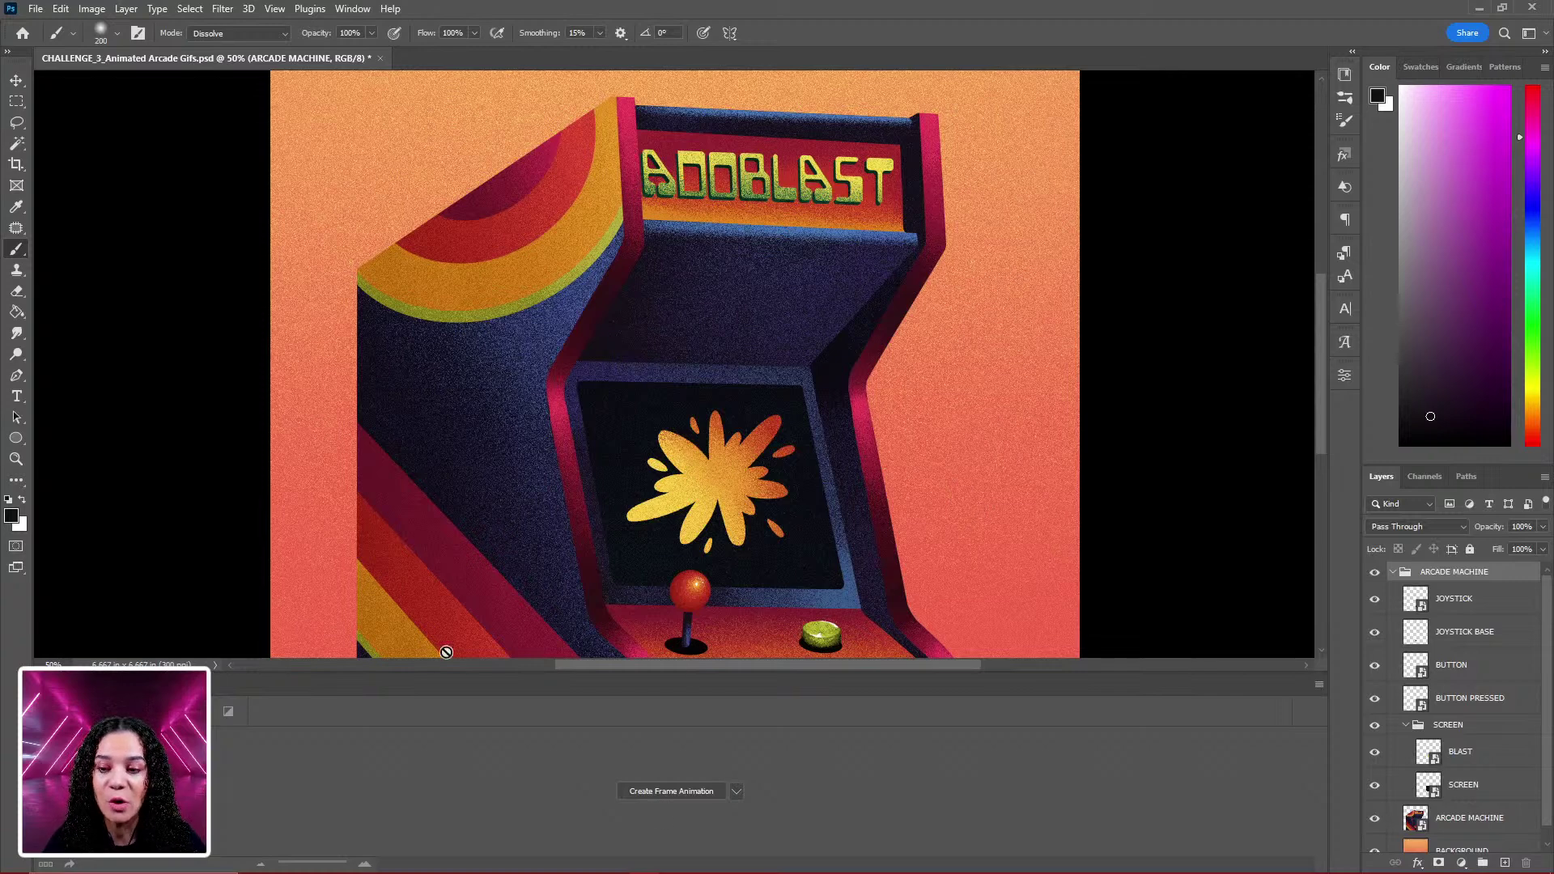
{"action": "scroll", "coordinate": [899, 518], "scroll_direction": "down", "scroll_amount": 1}
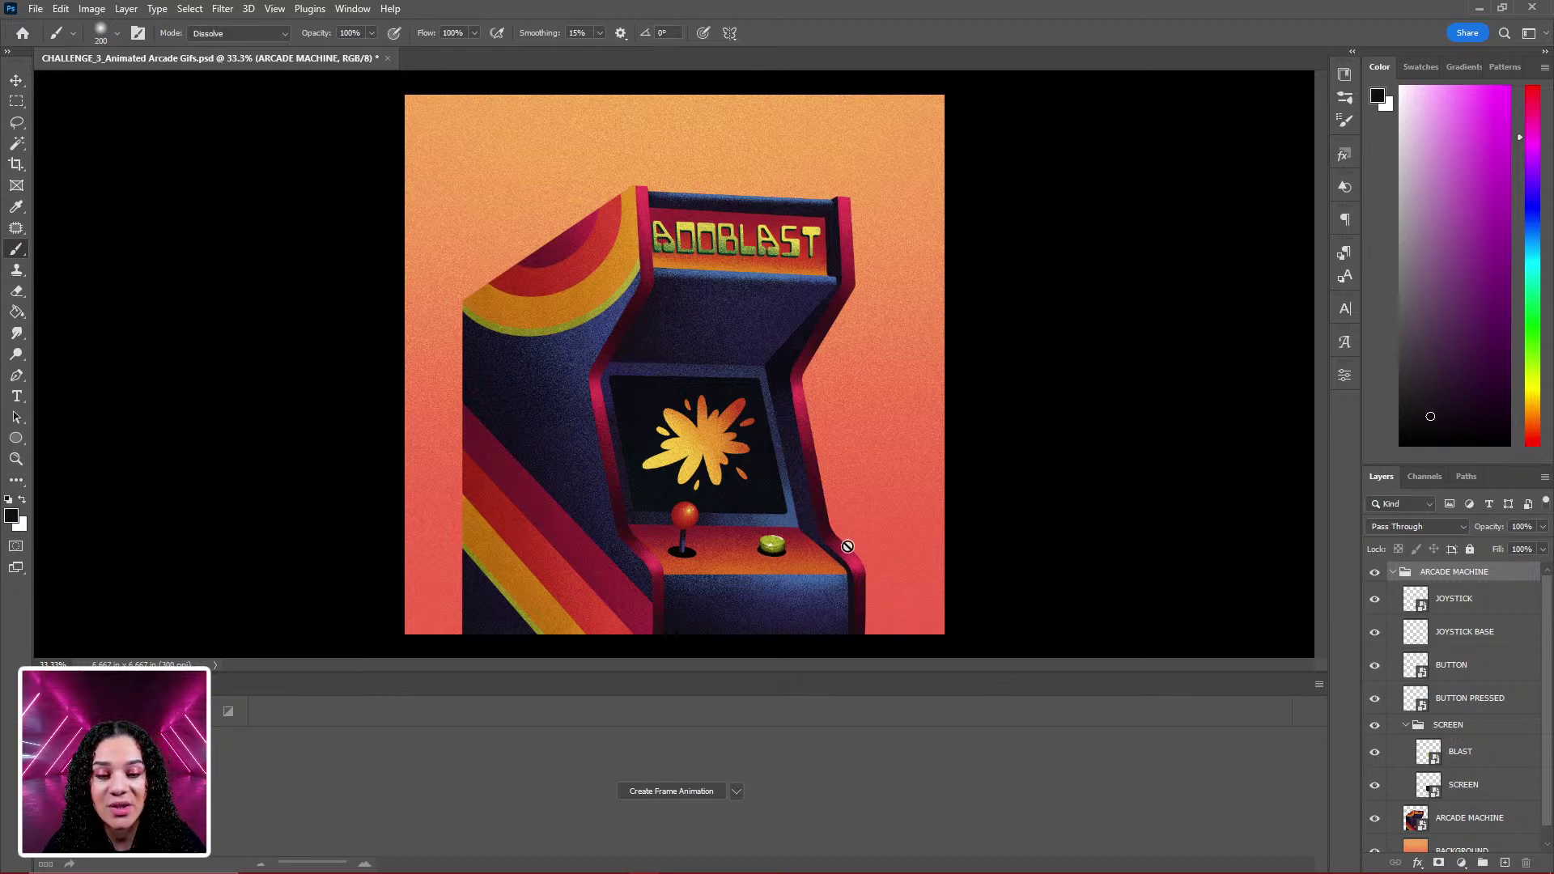
{"action": "key", "text": "ctrl+plus"}
{"action": "left_click_drag", "start_coordinate": [955, 584], "coordinate": [955, 474]}
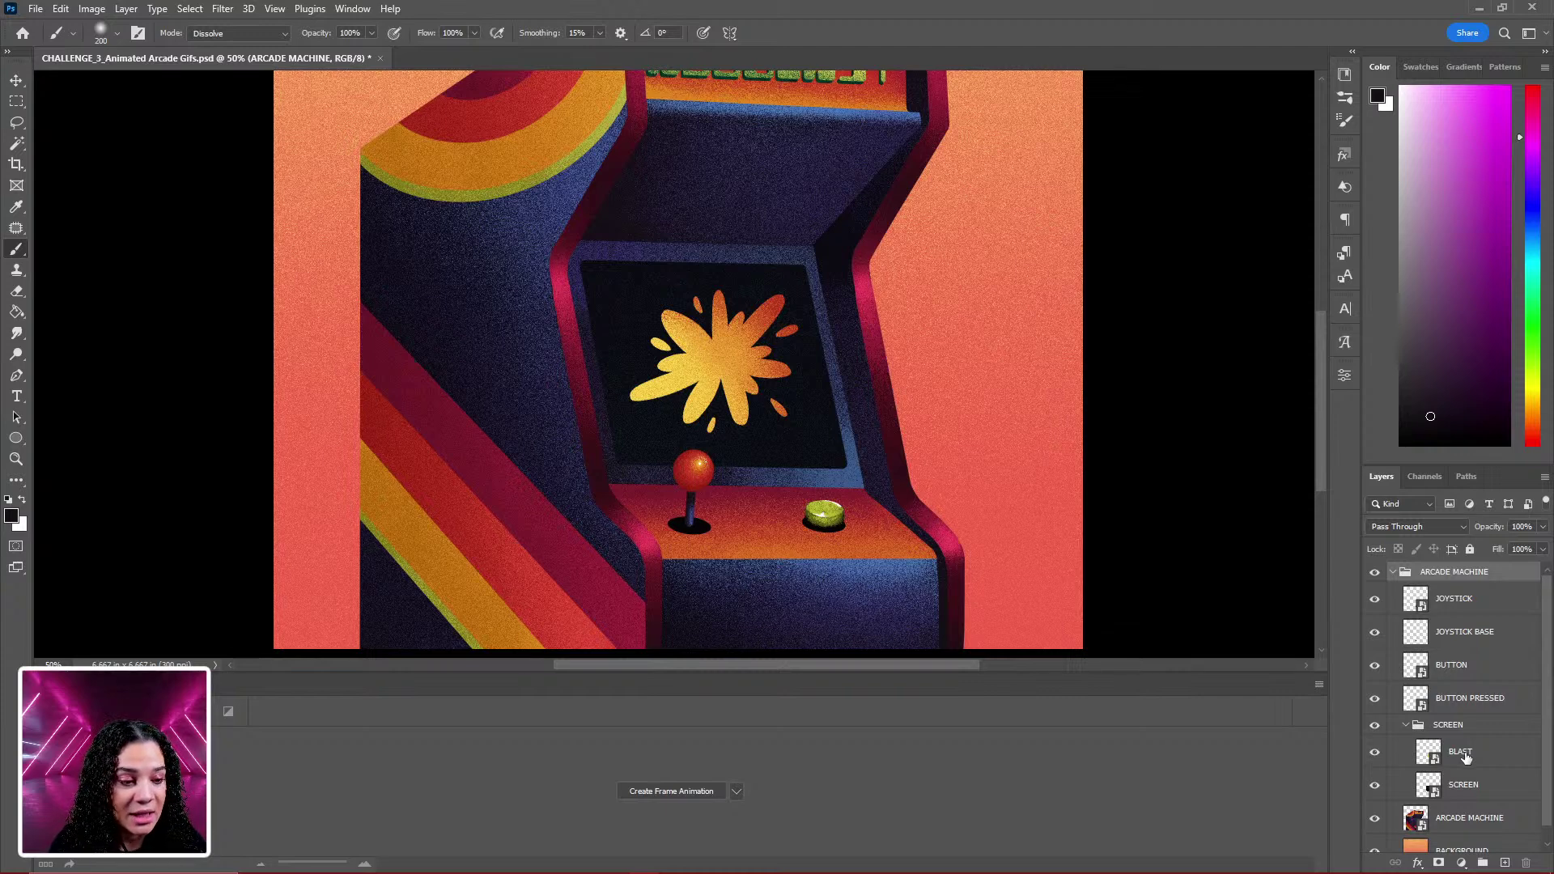
Duplicate the whole ARCADE MACHINE group to make a second animation frame.
{"action": "left_click", "coordinate": [1393, 573]}
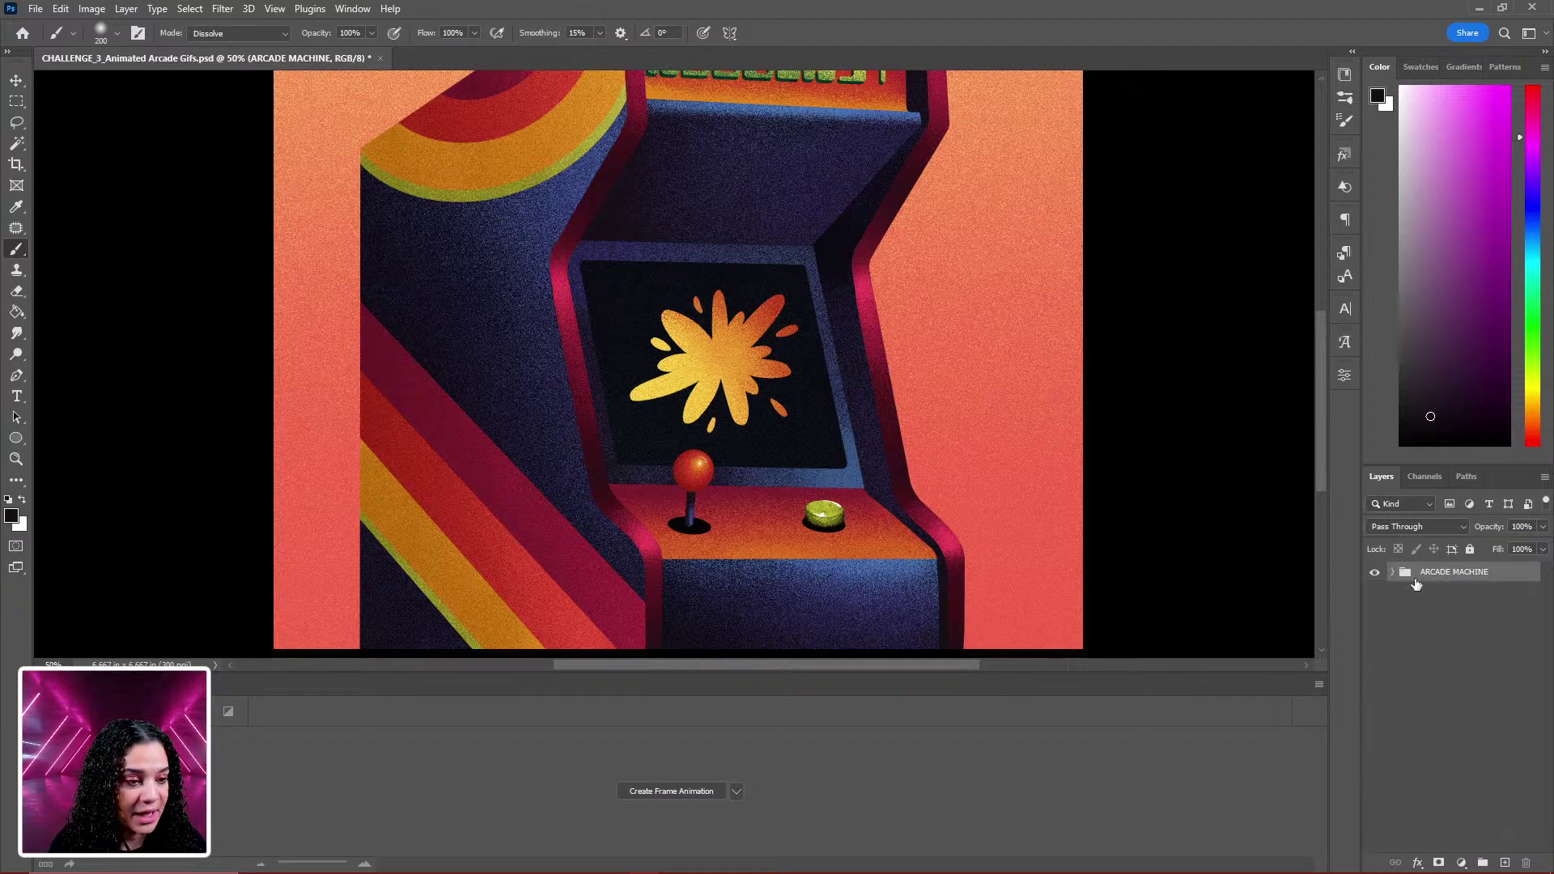
{"action": "left_click", "coordinate": [1376, 573]}
{"action": "left_click", "coordinate": [1376, 573]}
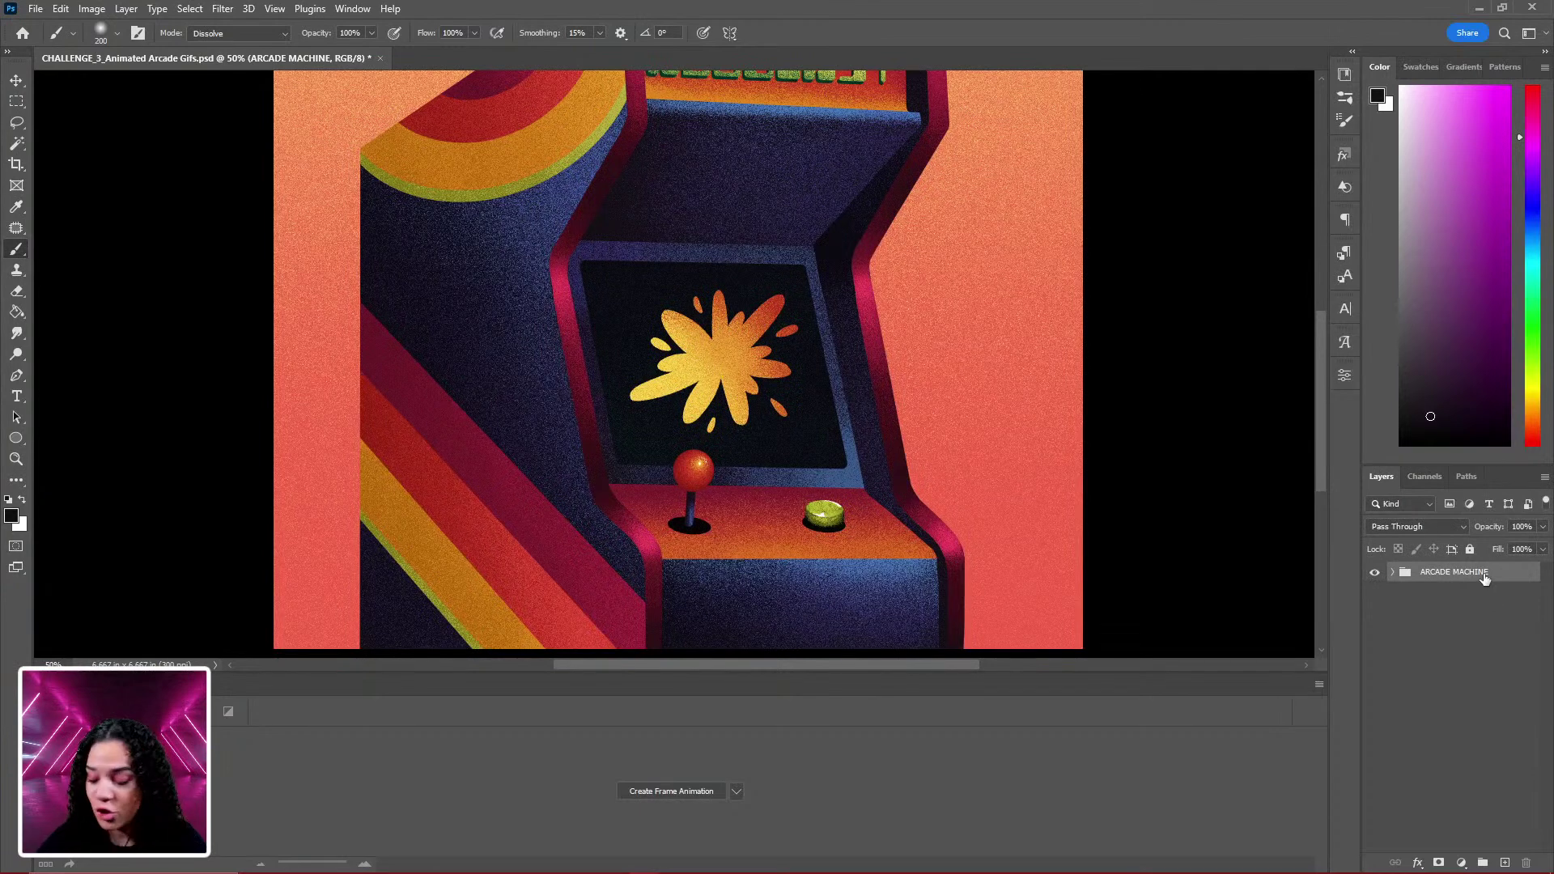
{"action": "key", "text": "ctrl+g"}
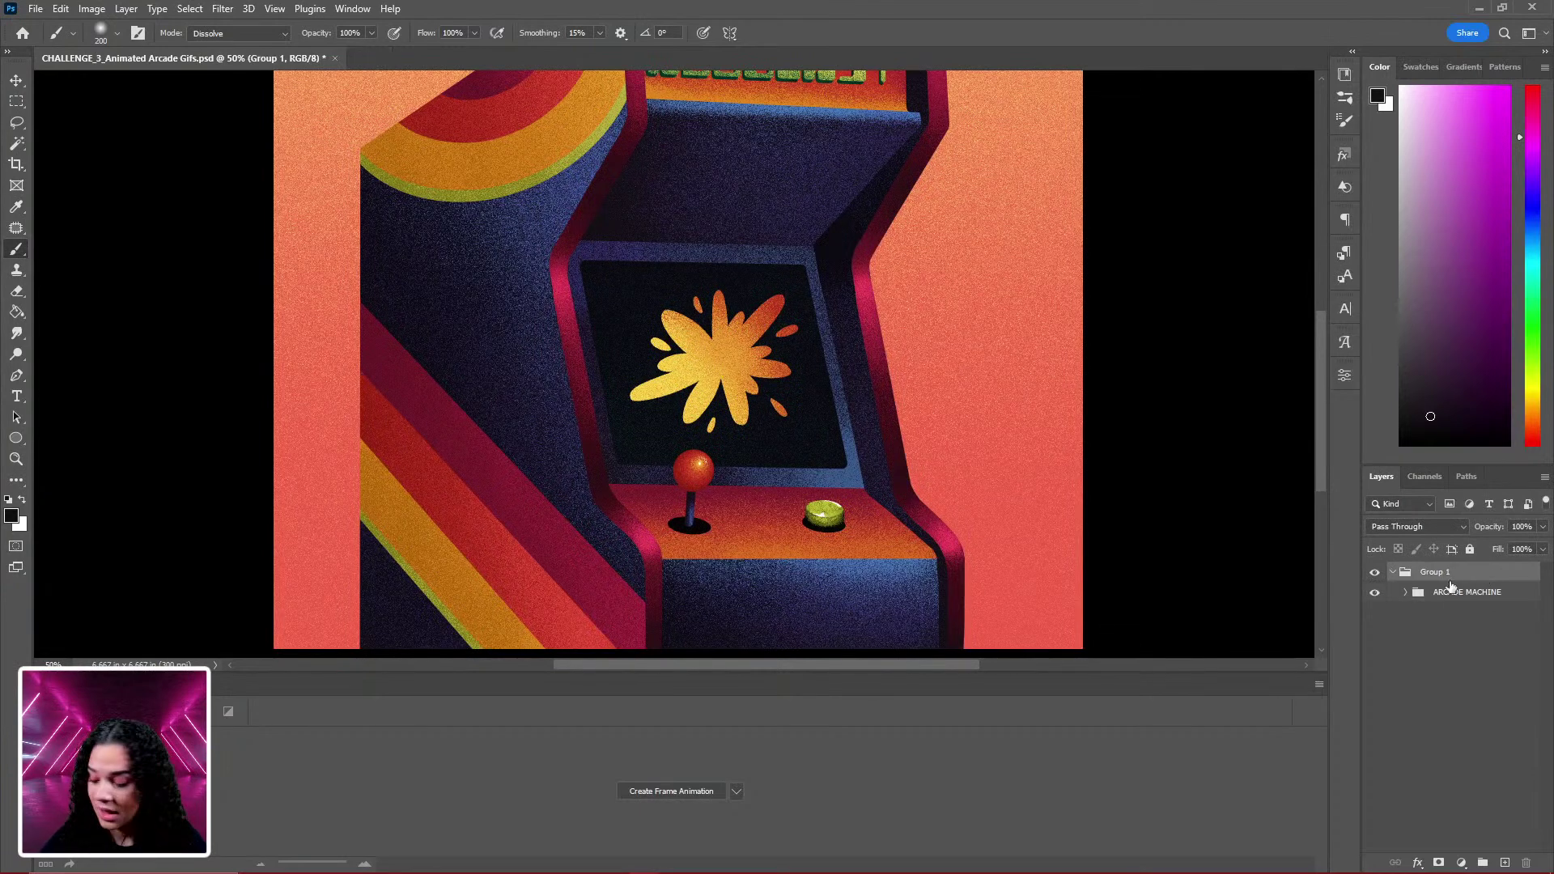
{"action": "key", "text": "ctrl+z"}
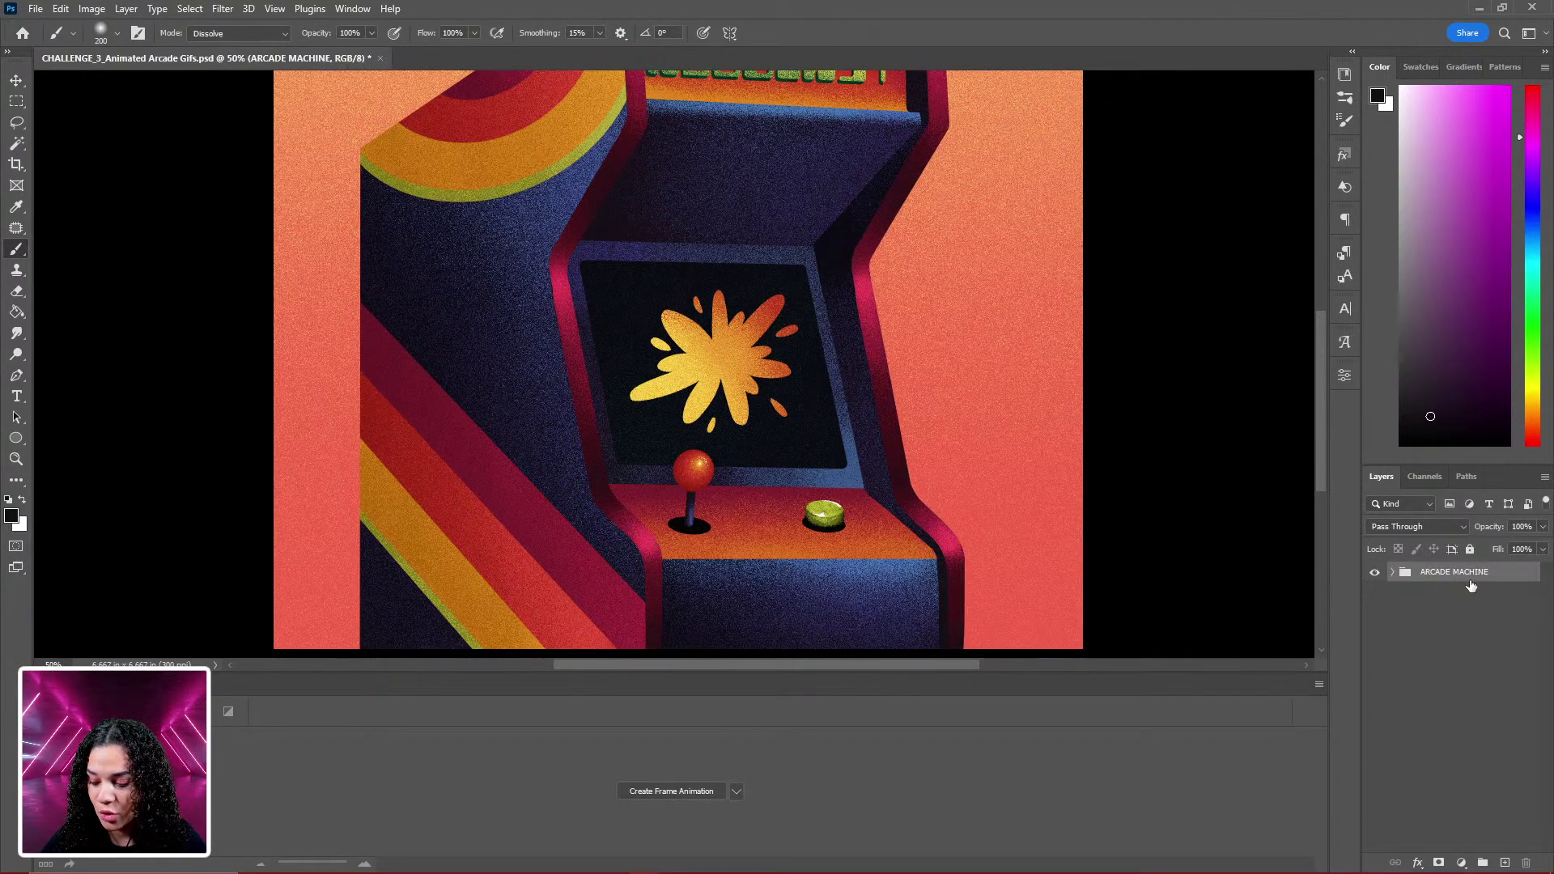
{"action": "key", "text": "ctrl+j"}
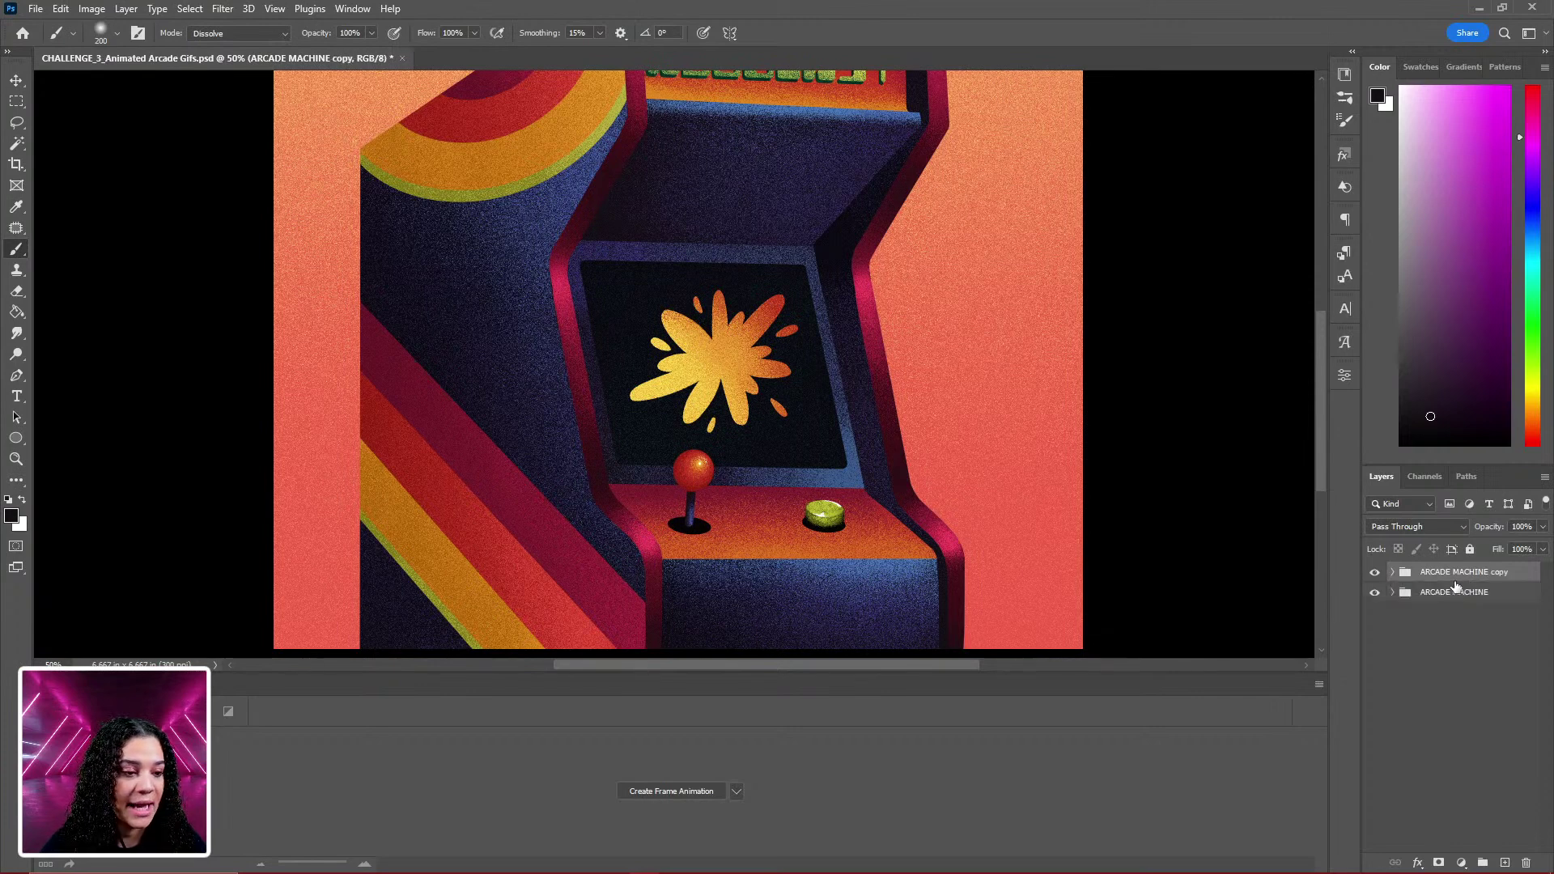
Clip the BLAST layer to the SCREEN layer beneath it inside the ARCADE MACHINE copy group.
{"action": "left_click", "coordinate": [1392, 571]}
{"action": "left_click", "coordinate": [1469, 750]}
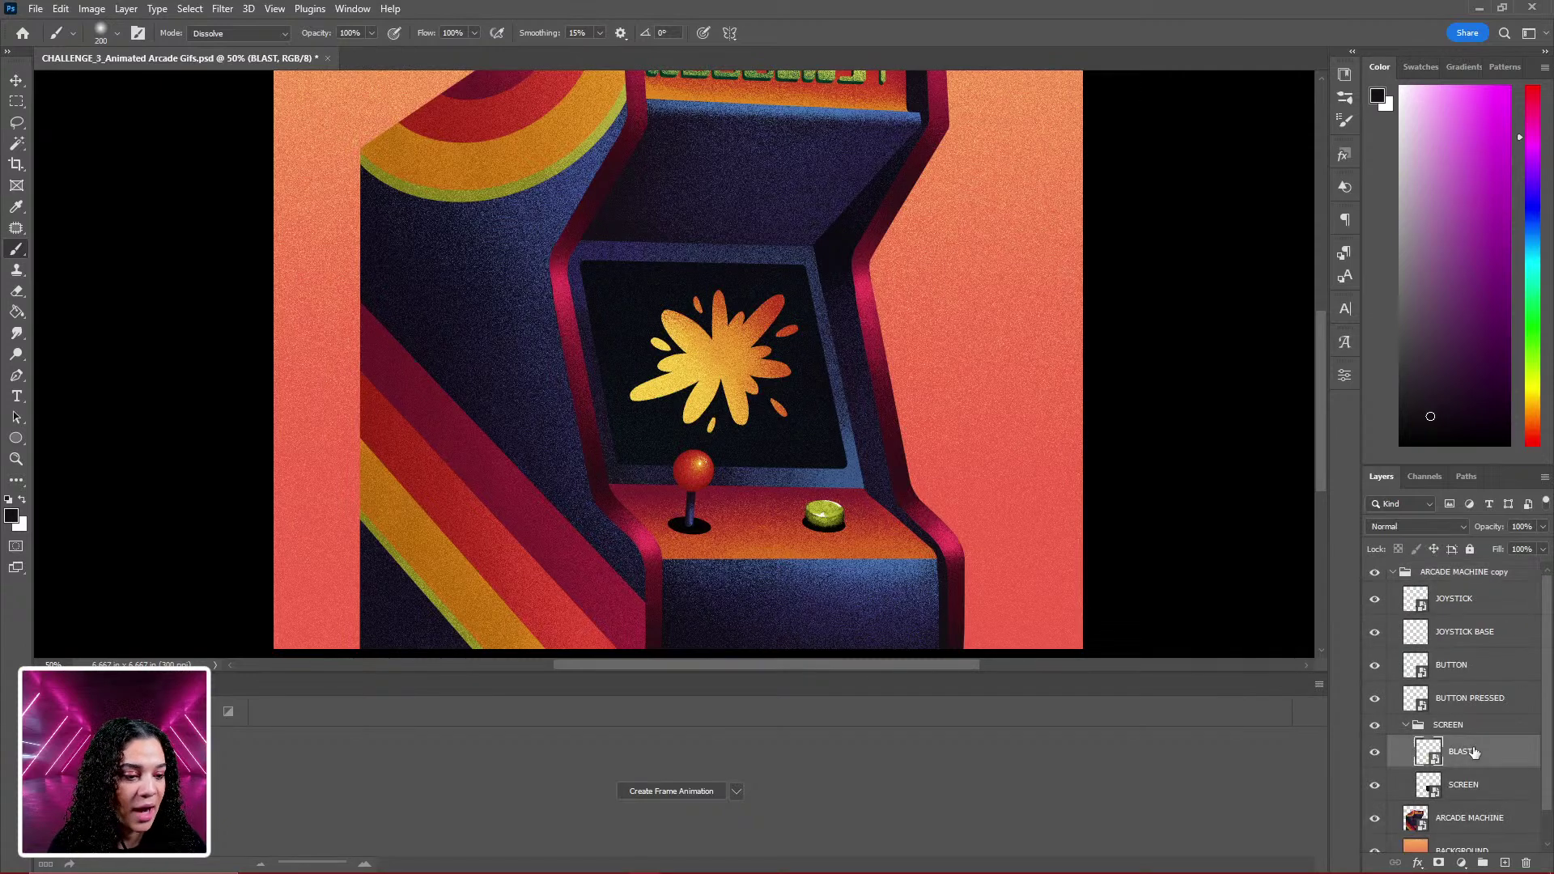
{"action": "right_click", "coordinate": [1467, 751]}
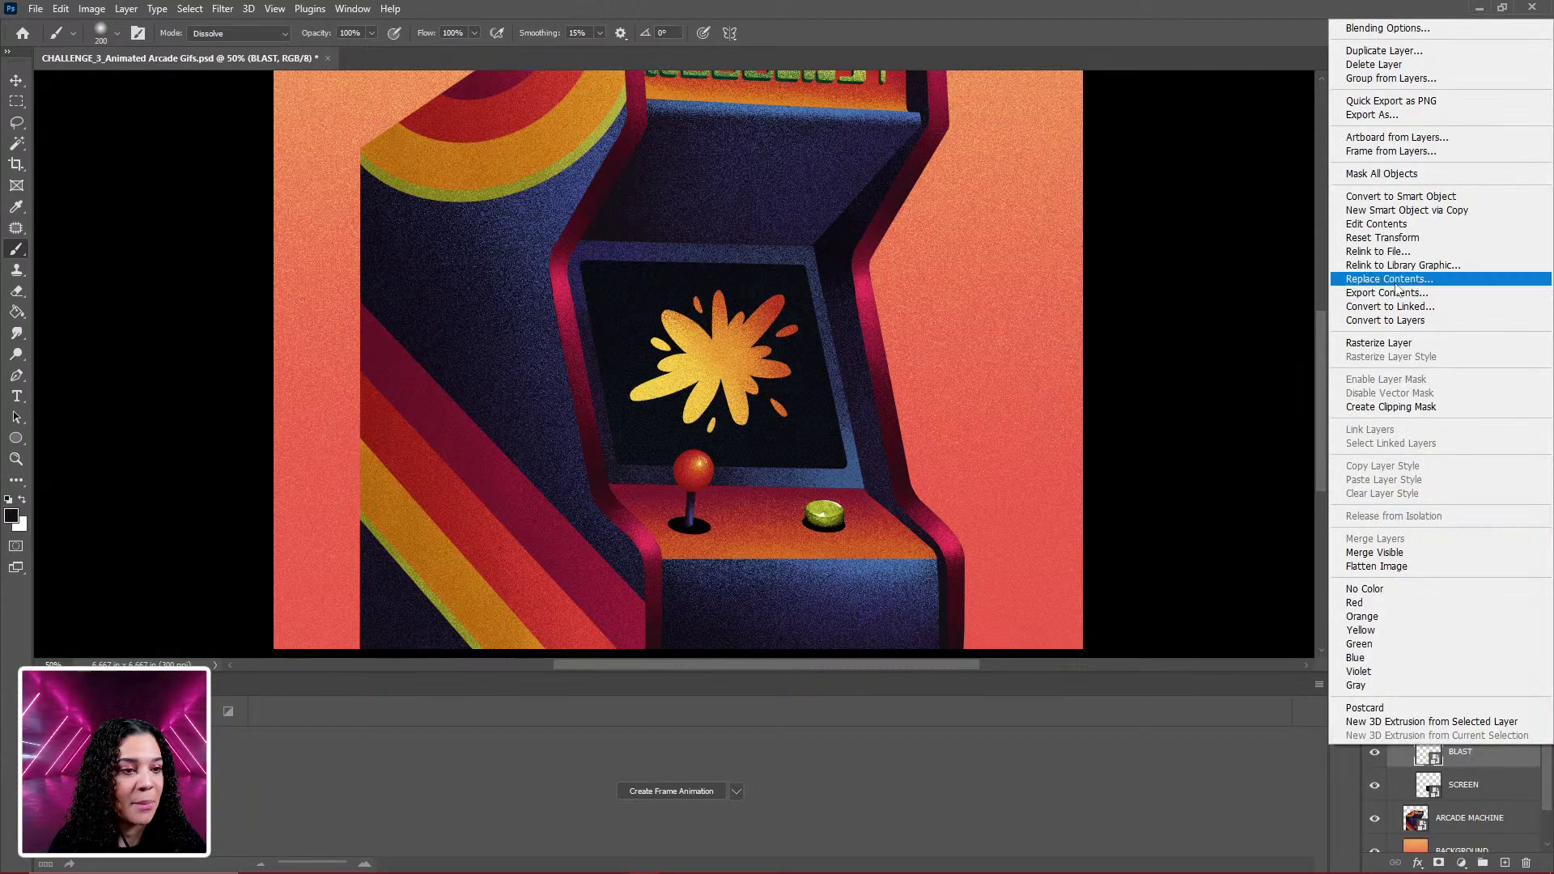
{"action": "left_click", "coordinate": [1422, 409]}
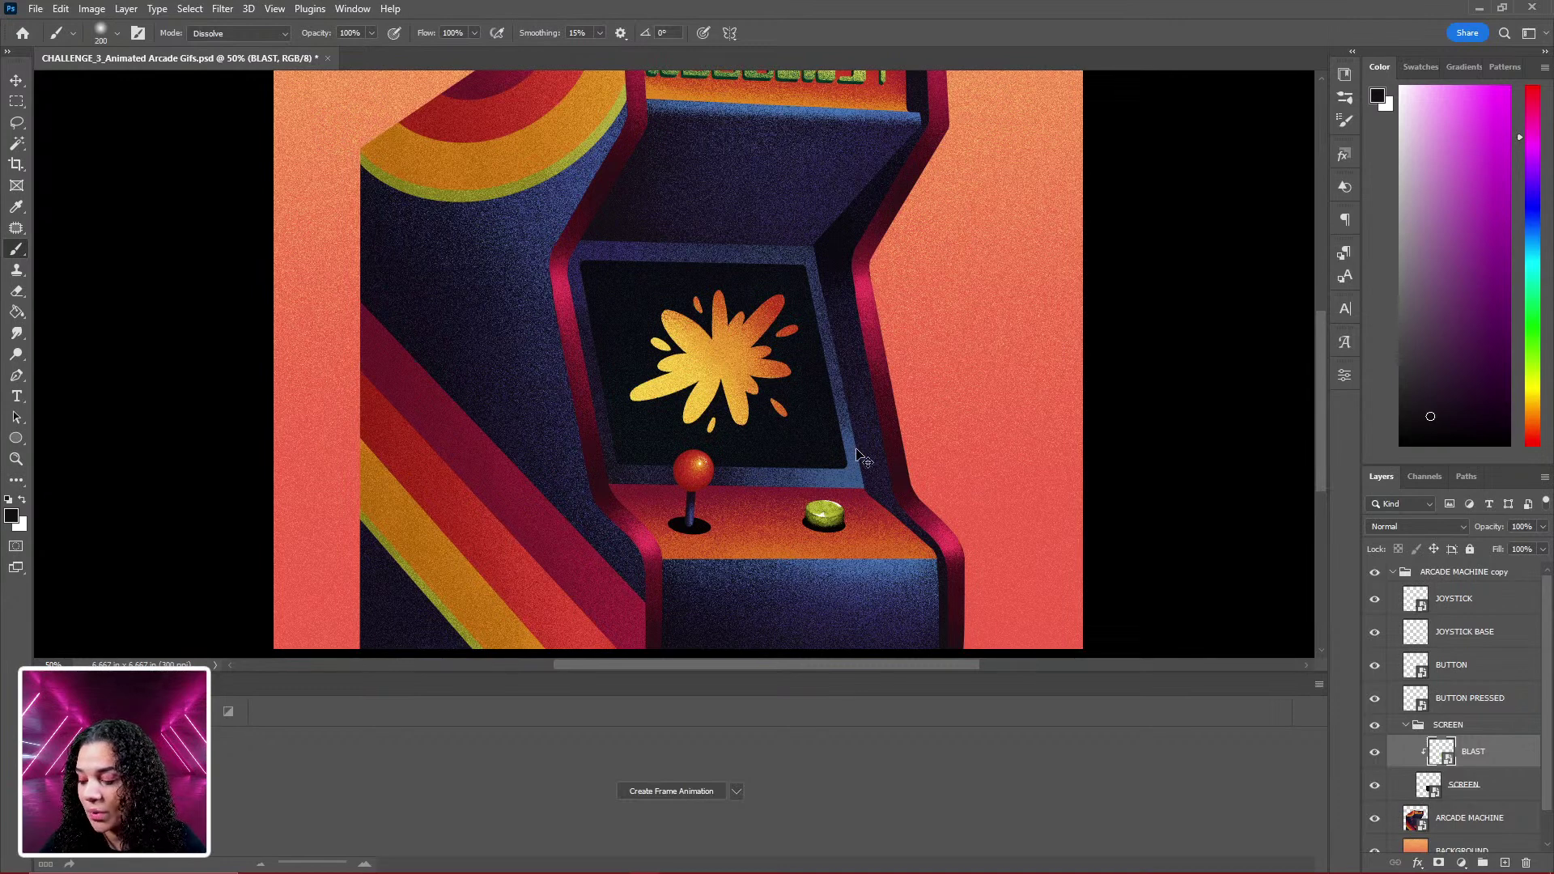
Enlarge the blast in the ARCADE MACHINE copy group proportionally around its centre to about 132%.
{"action": "key", "text": "ctrl+t"}
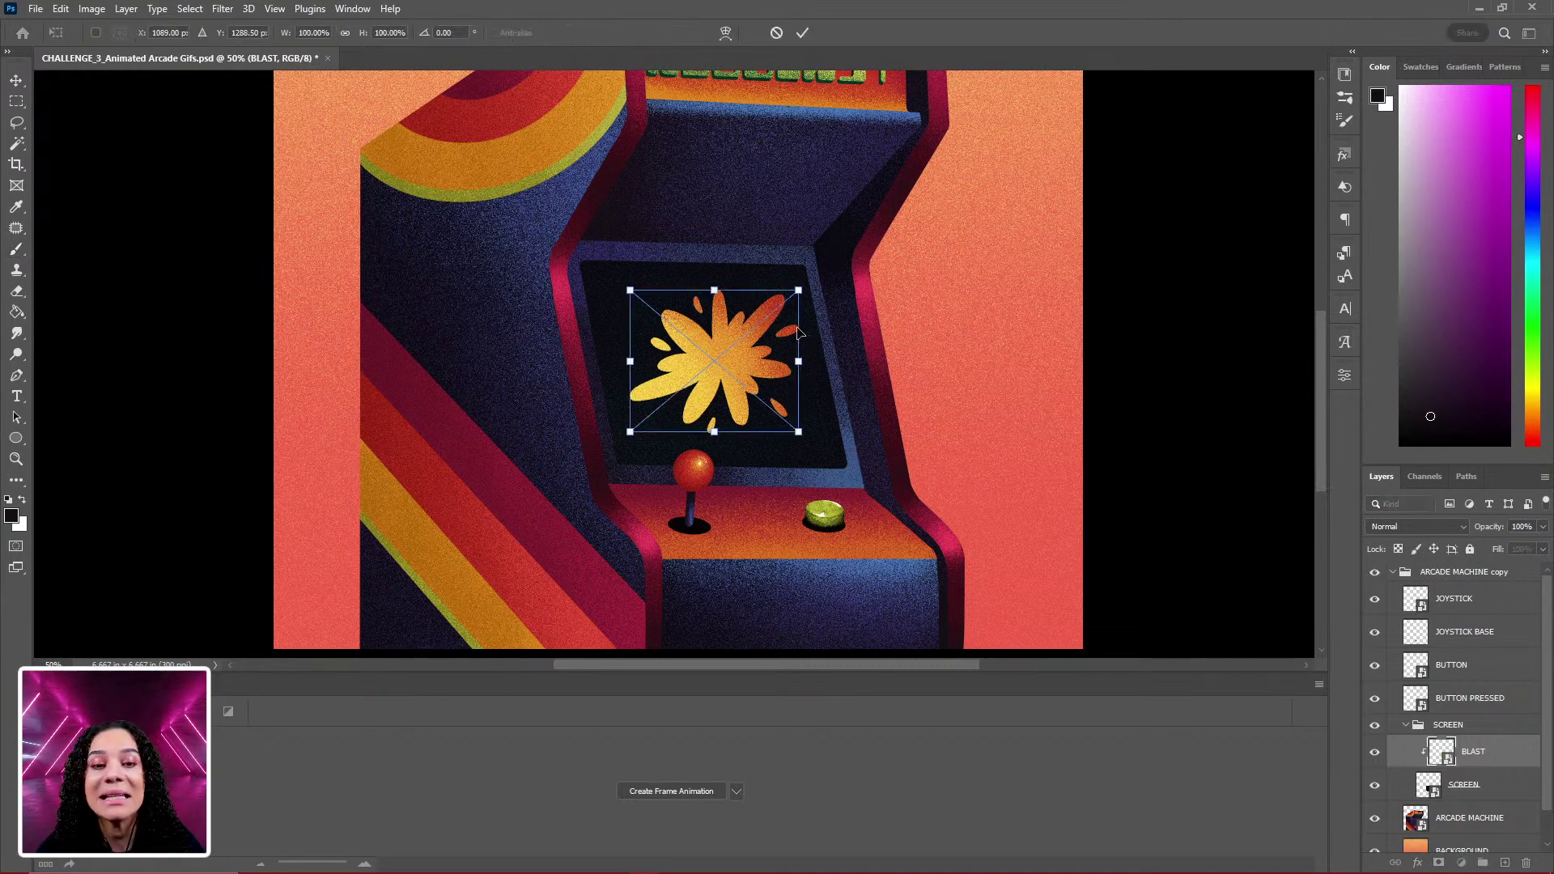
{"action": "left_click_drag", "start_coordinate": [799, 289], "coordinate": [838, 279]}
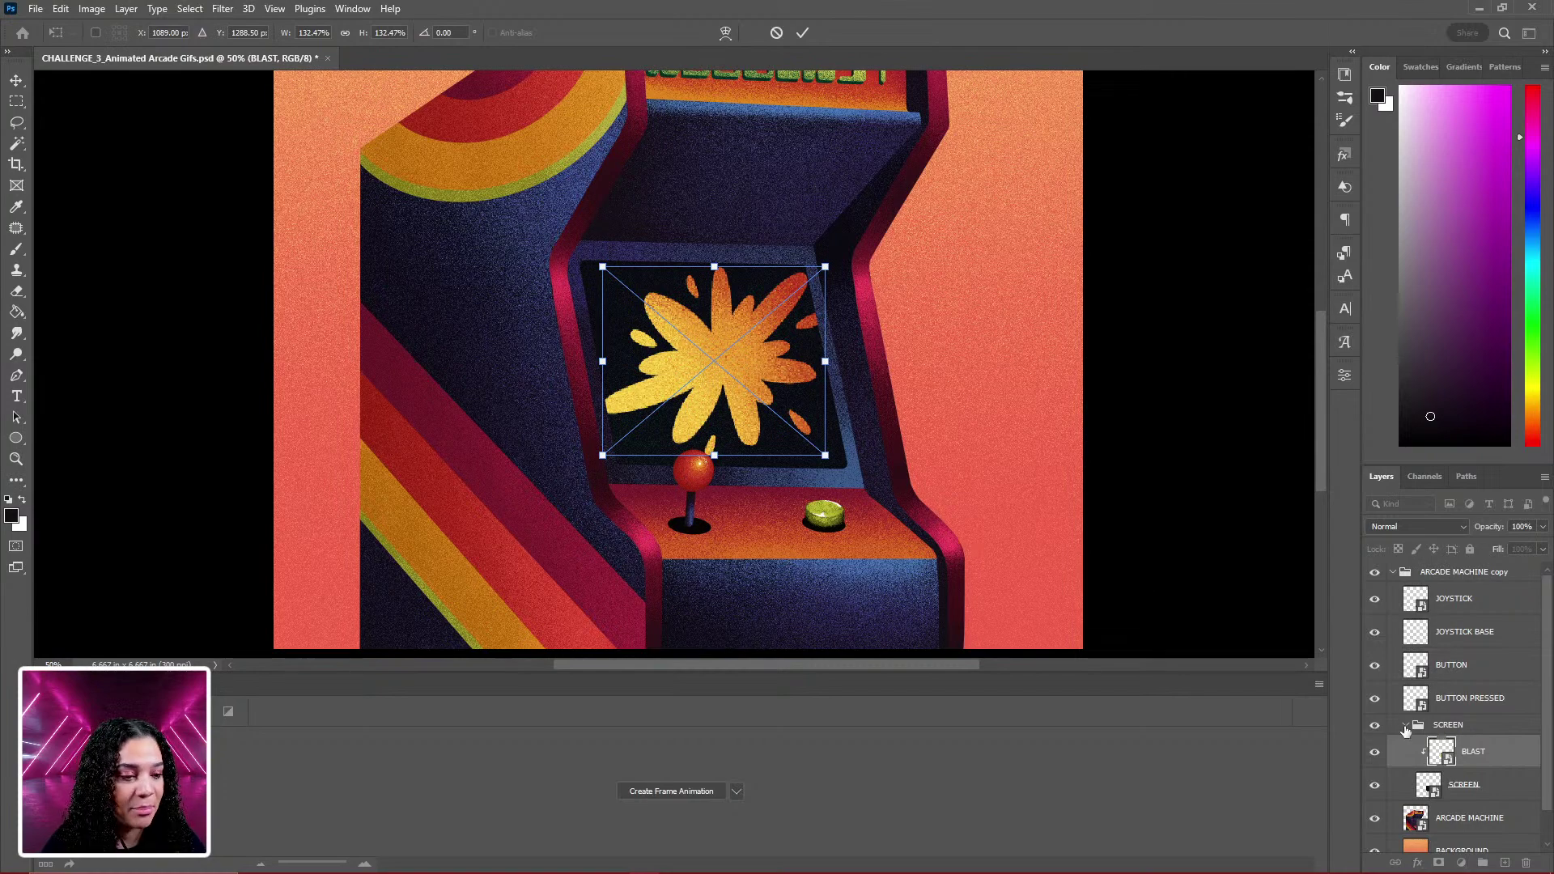
{"action": "key", "text": "Return"}
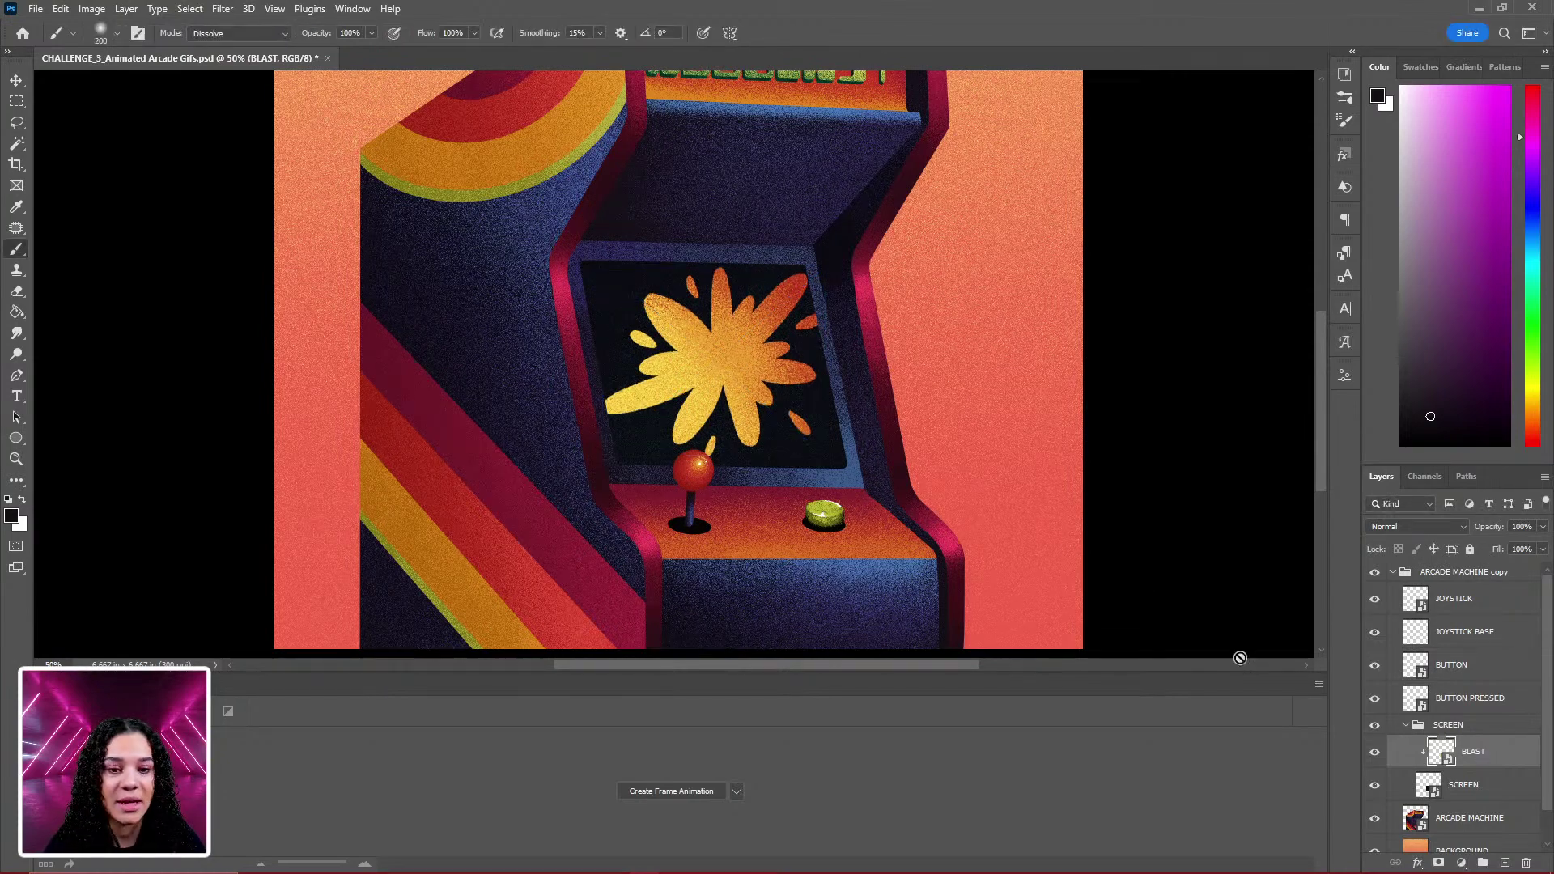
{"action": "key", "text": "ctrl+minus"}
{"action": "key", "text": "ctrl+plus"}
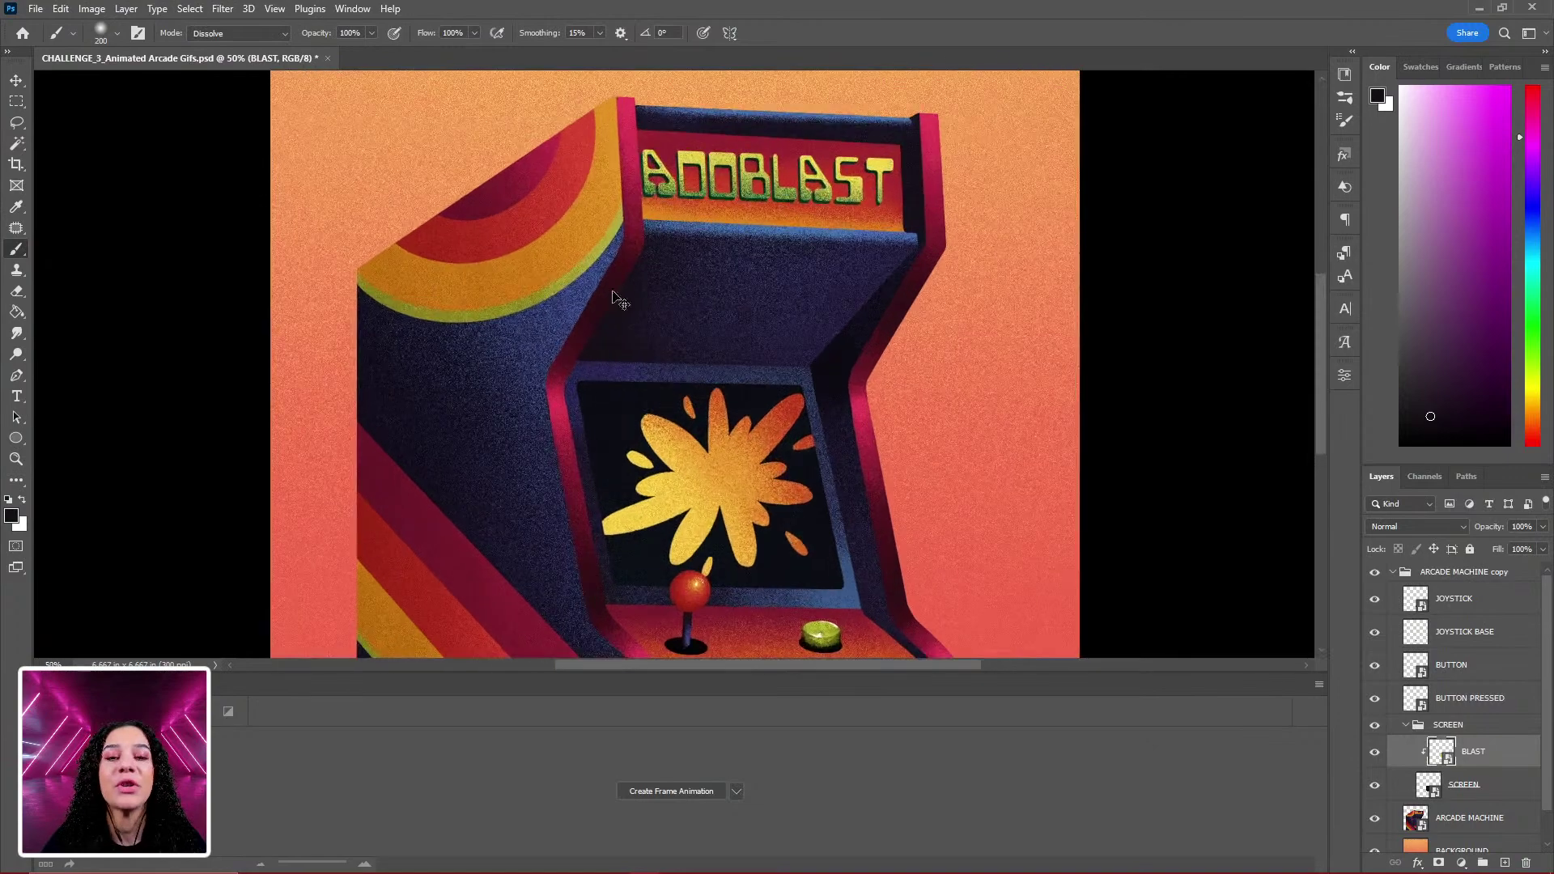
{"action": "key", "text": "ctrl+minus"}
{"action": "key", "text": "ctrl+plus"}
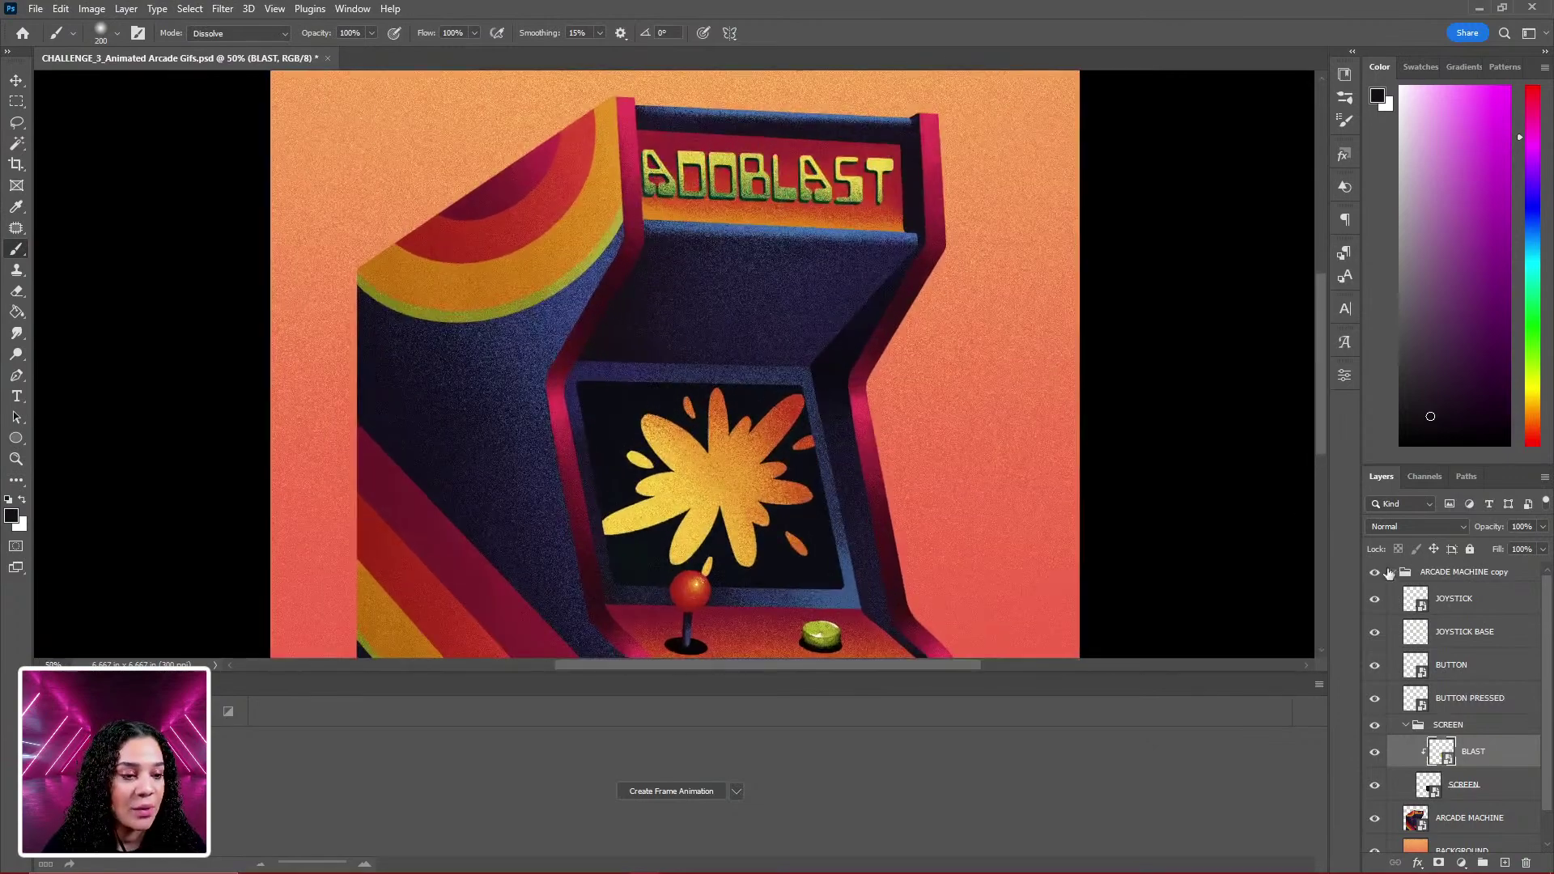
Duplicate the ARCADE MACHINE copy group and enlarge the blast in the new duplicate around its centre to about 157%.
{"action": "left_click", "coordinate": [1393, 573]}
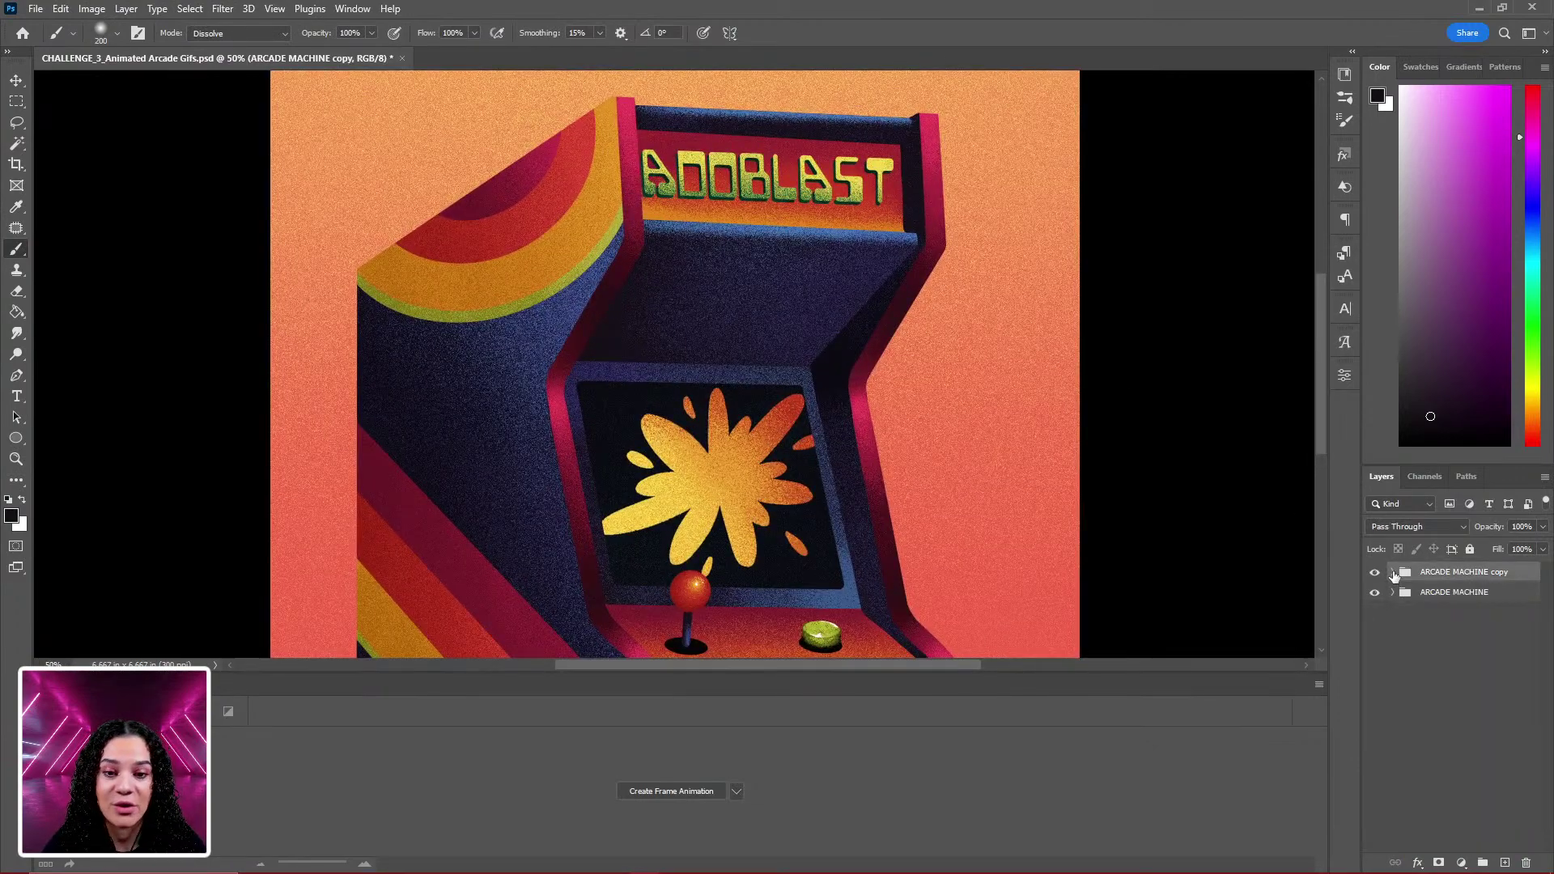
{"action": "key", "text": "ctrl+j"}
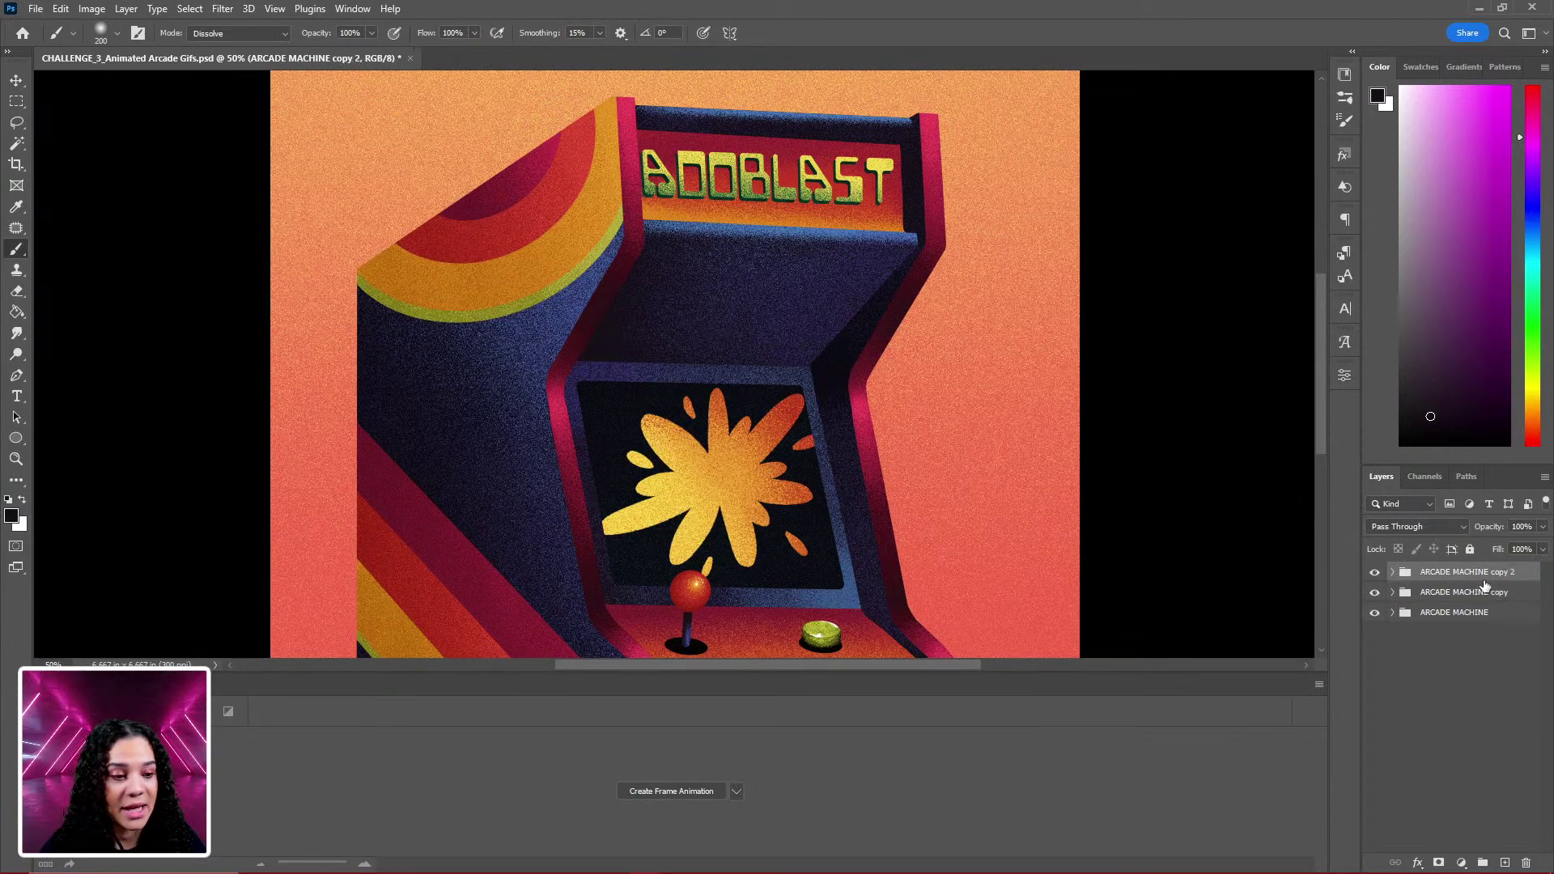
{"action": "left_click", "coordinate": [1392, 573]}
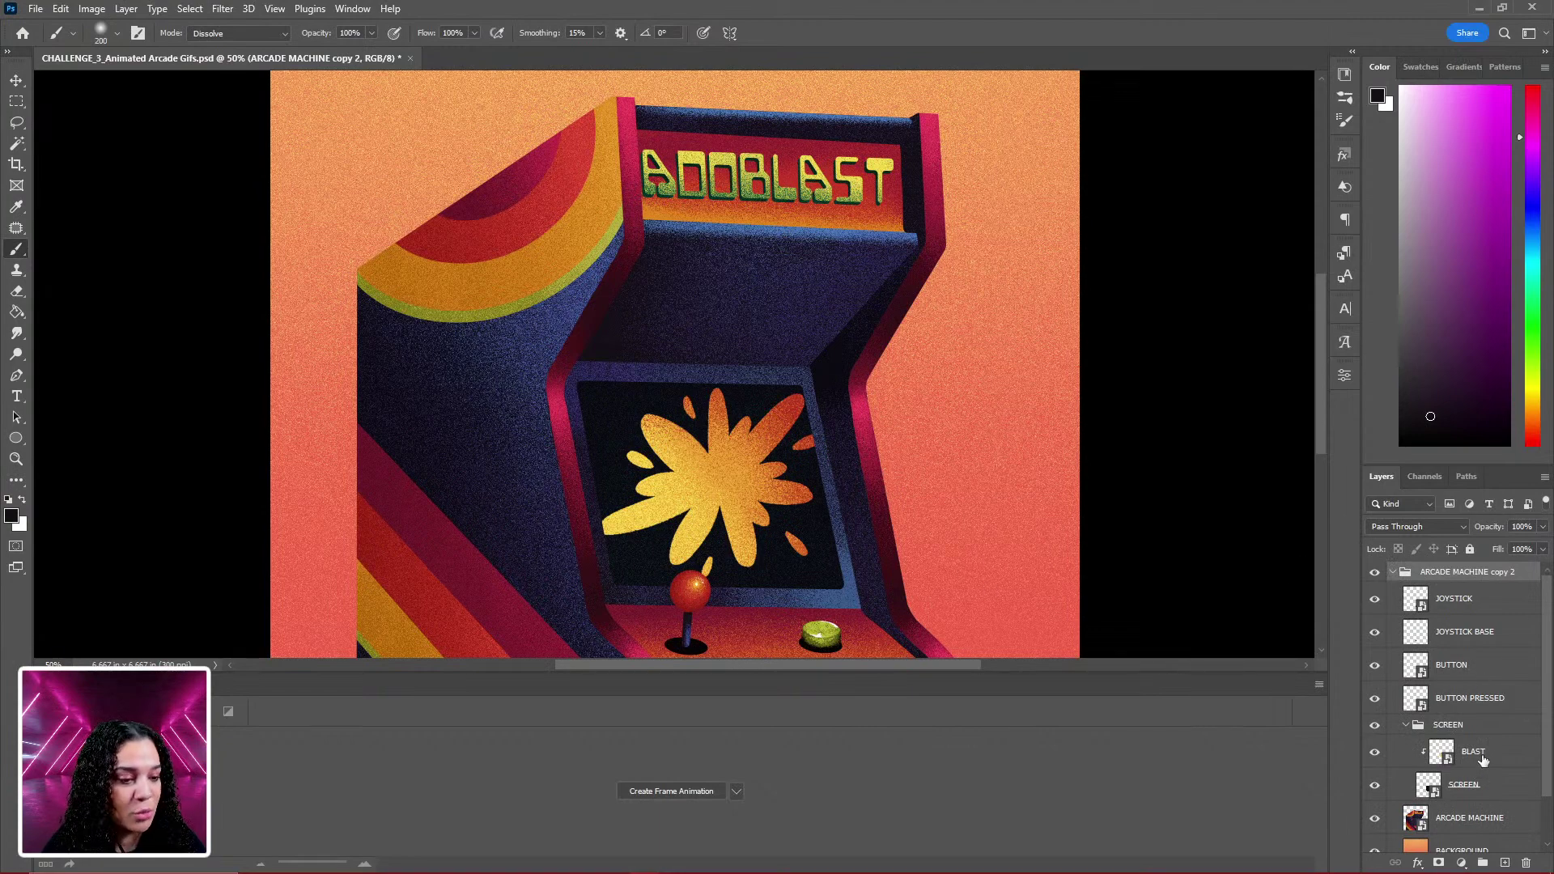
{"action": "left_click", "coordinate": [1485, 757]}
{"action": "key", "text": "ctrl+t"}
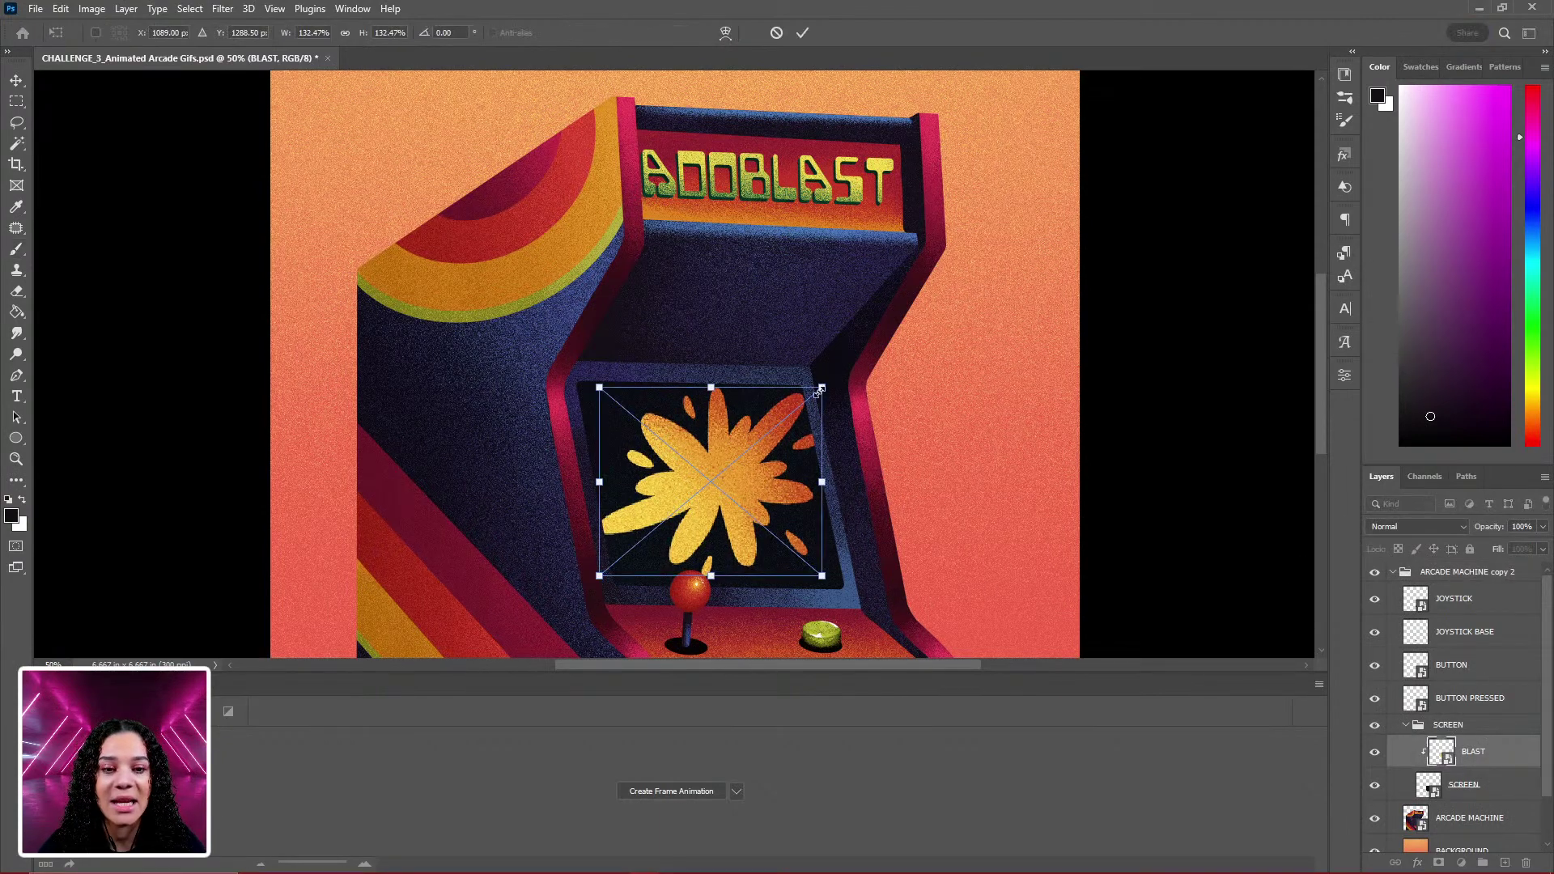
{"action": "mouse_move", "coordinate": [820, 388]}
{"action": "left_mouse_down"}
{"action": "mouse_move", "coordinate": [856, 358]}
{"action": "mouse_move", "coordinate": [844, 370]}
{"action": "left_mouse_up"}
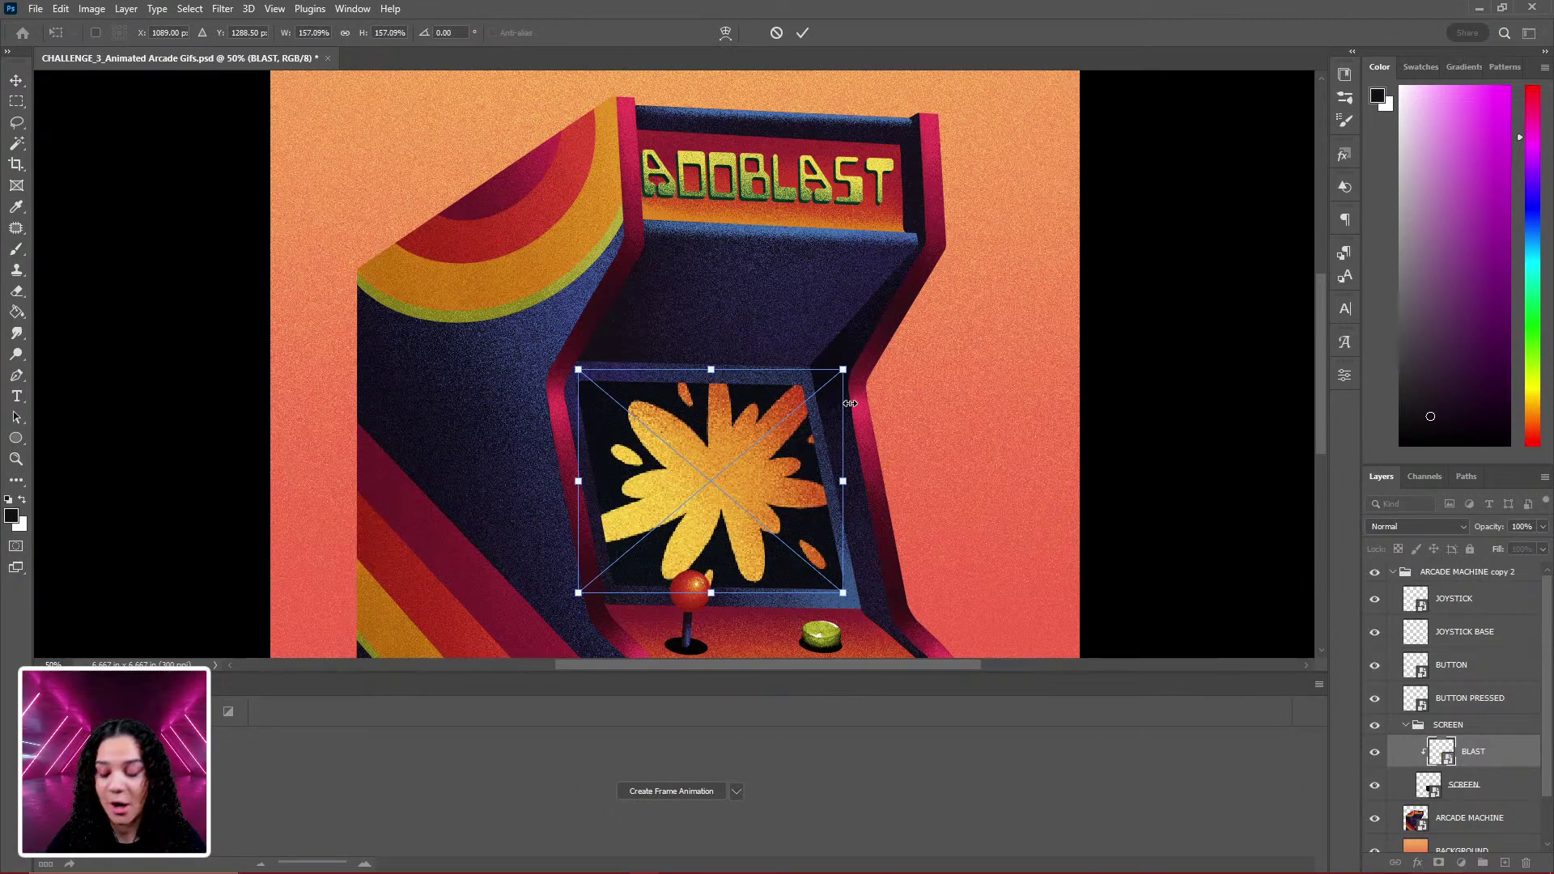
{"action": "key", "text": "Return"}
{"action": "key", "text": "b"}
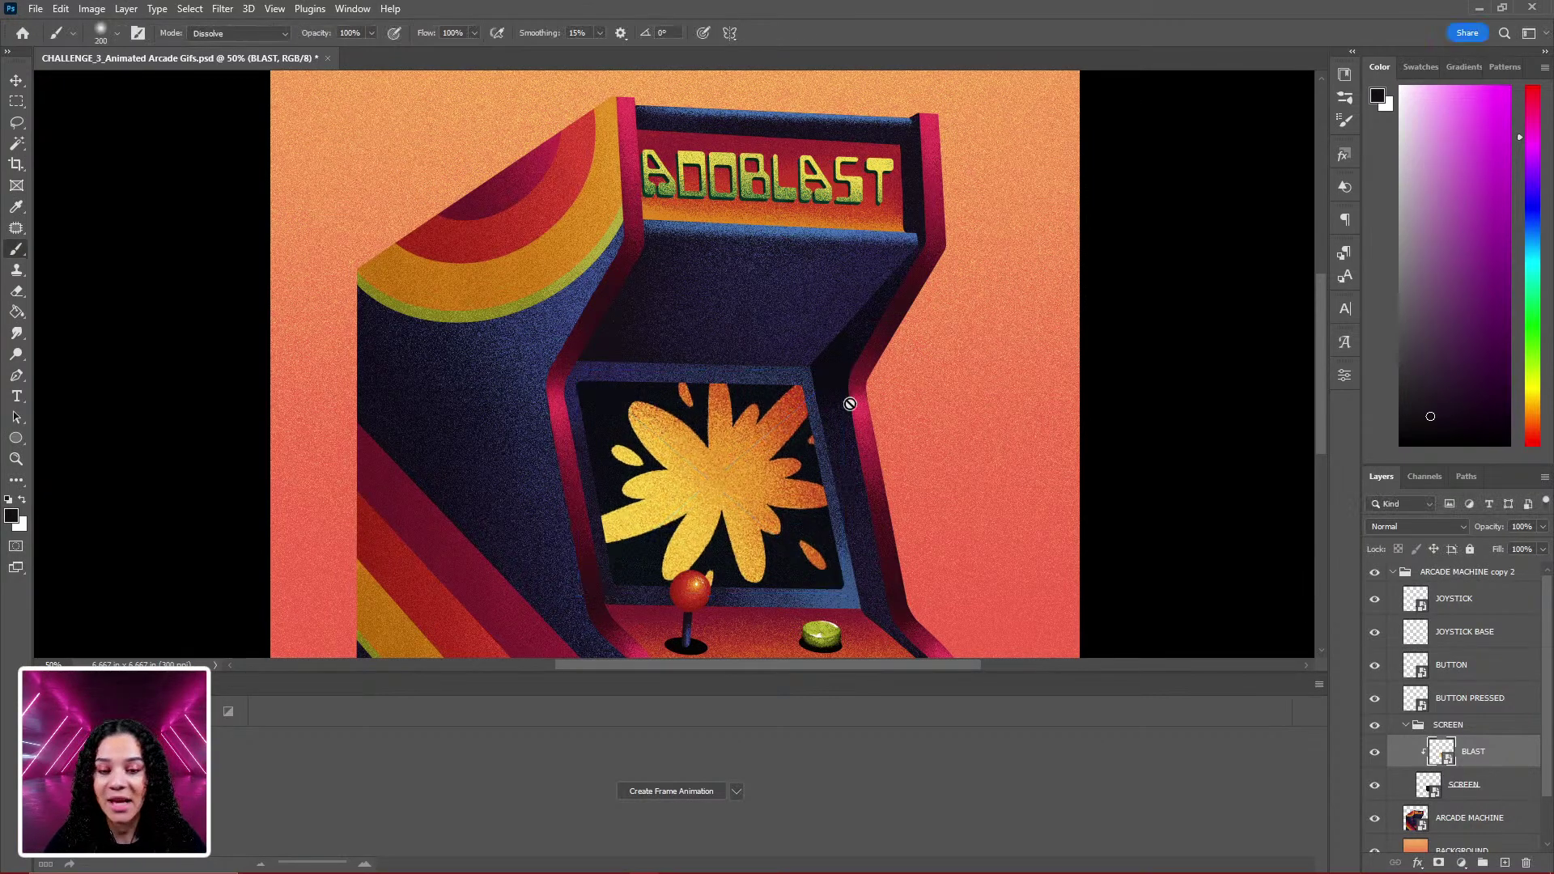
Try tilting the JOYSTICK layer around its centre to about -27° and moving its stick back over the base hole.
{"action": "key", "text": "ctrl+plus"}
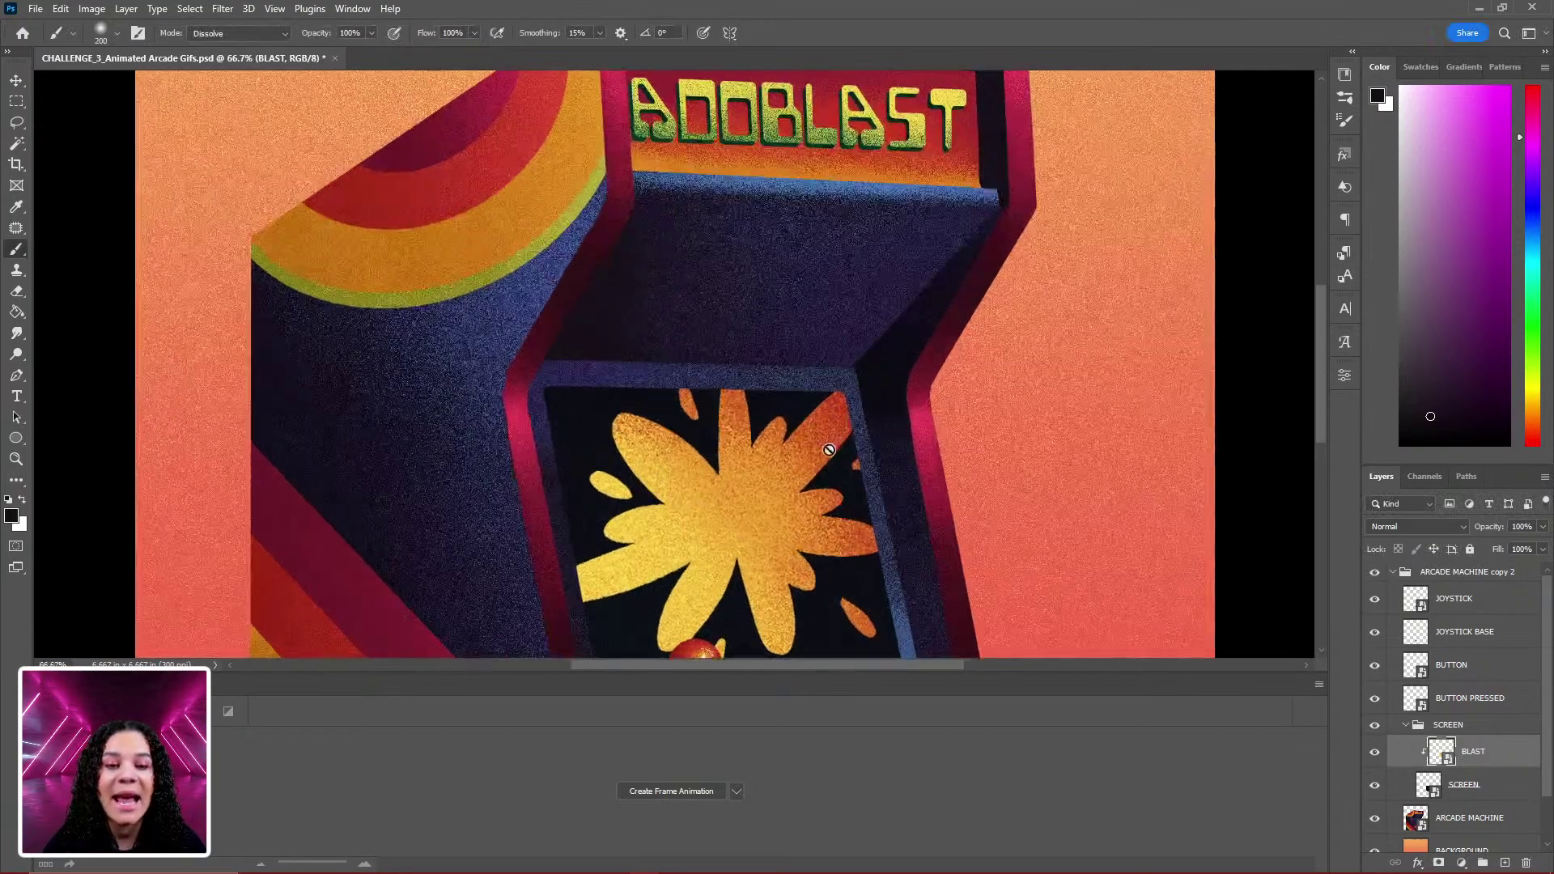
{"action": "key", "text": "ctrl+plus"}
{"action": "scroll", "coordinate": [822, 534], "scroll_direction": "down", "scroll_amount": 3}
{"action": "left_click_drag", "start_coordinate": [723, 489], "coordinate": [743, 421]}
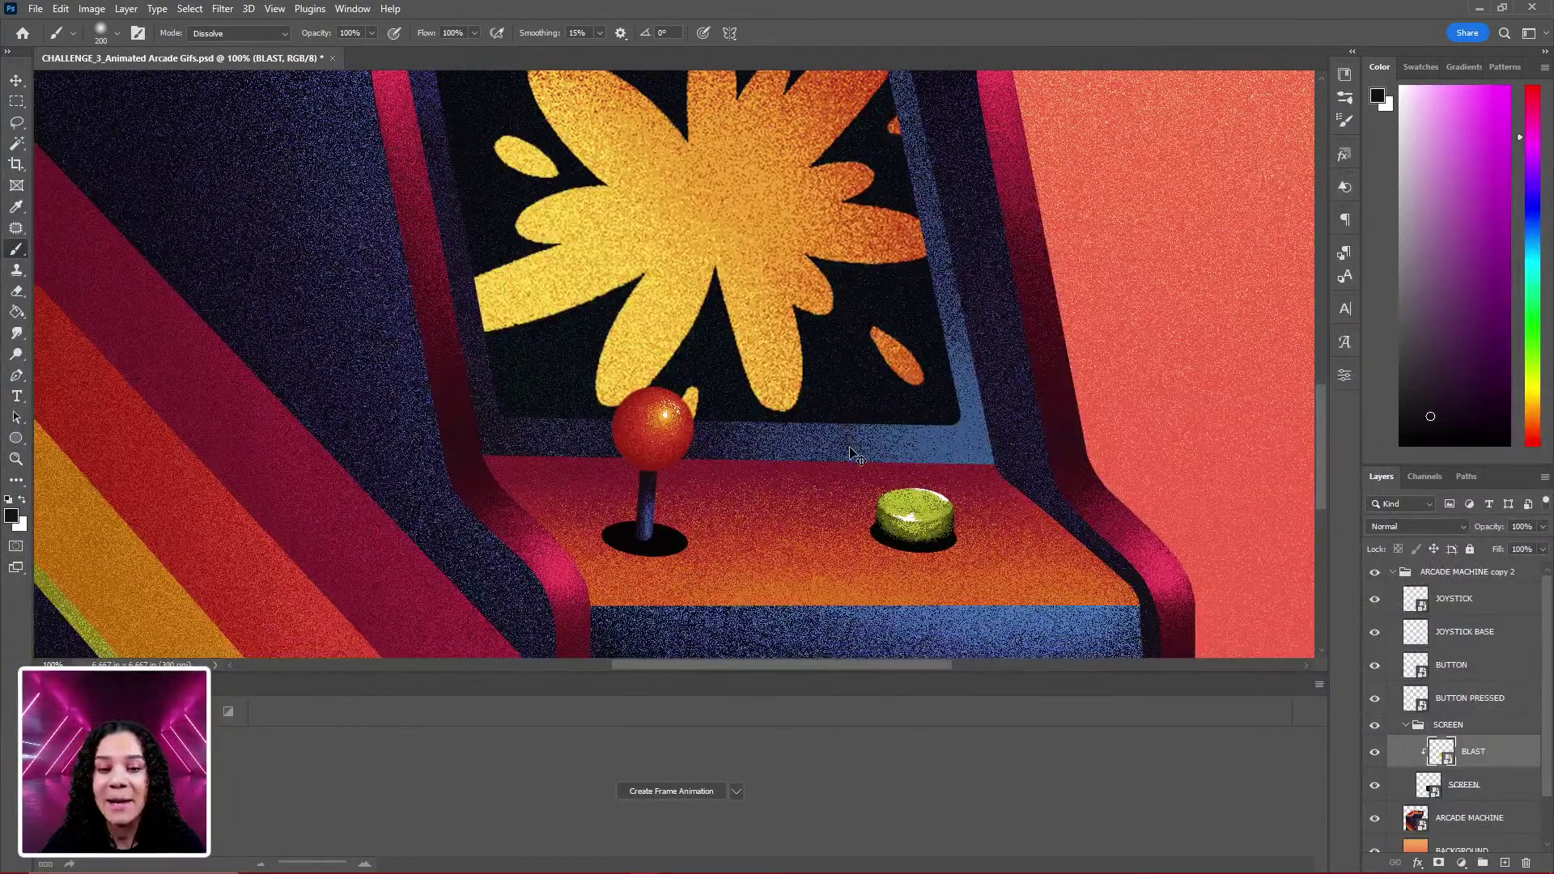
{"action": "key", "text": "ctrl+plus"}
{"action": "key", "text": "ctrl+minus"}
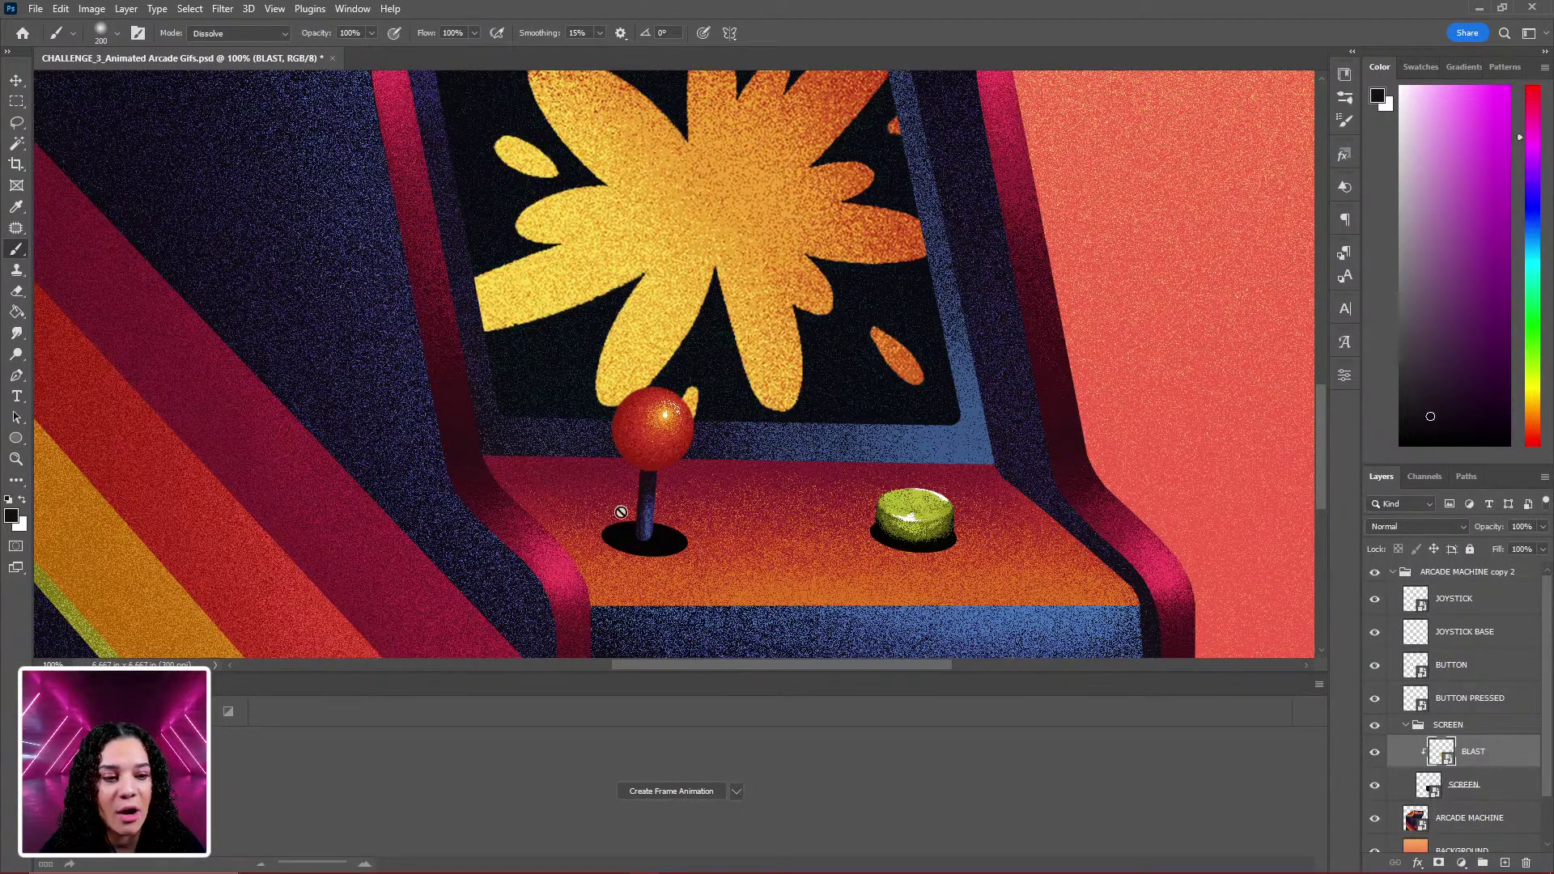
{"action": "left_click", "coordinate": [1497, 613]}
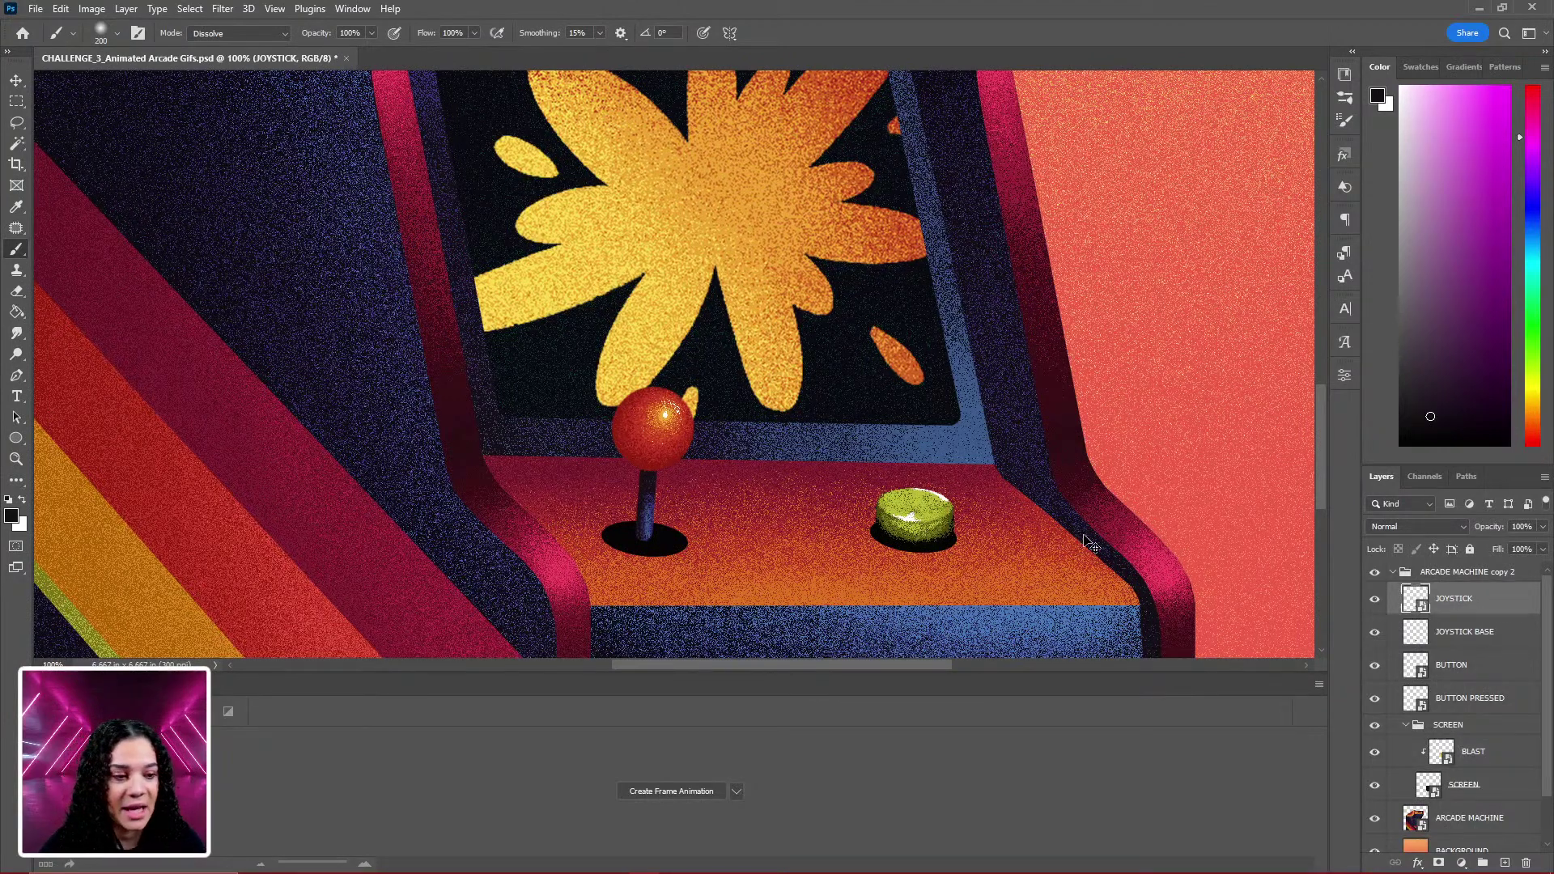
{"action": "key", "text": "ctrl+t"}
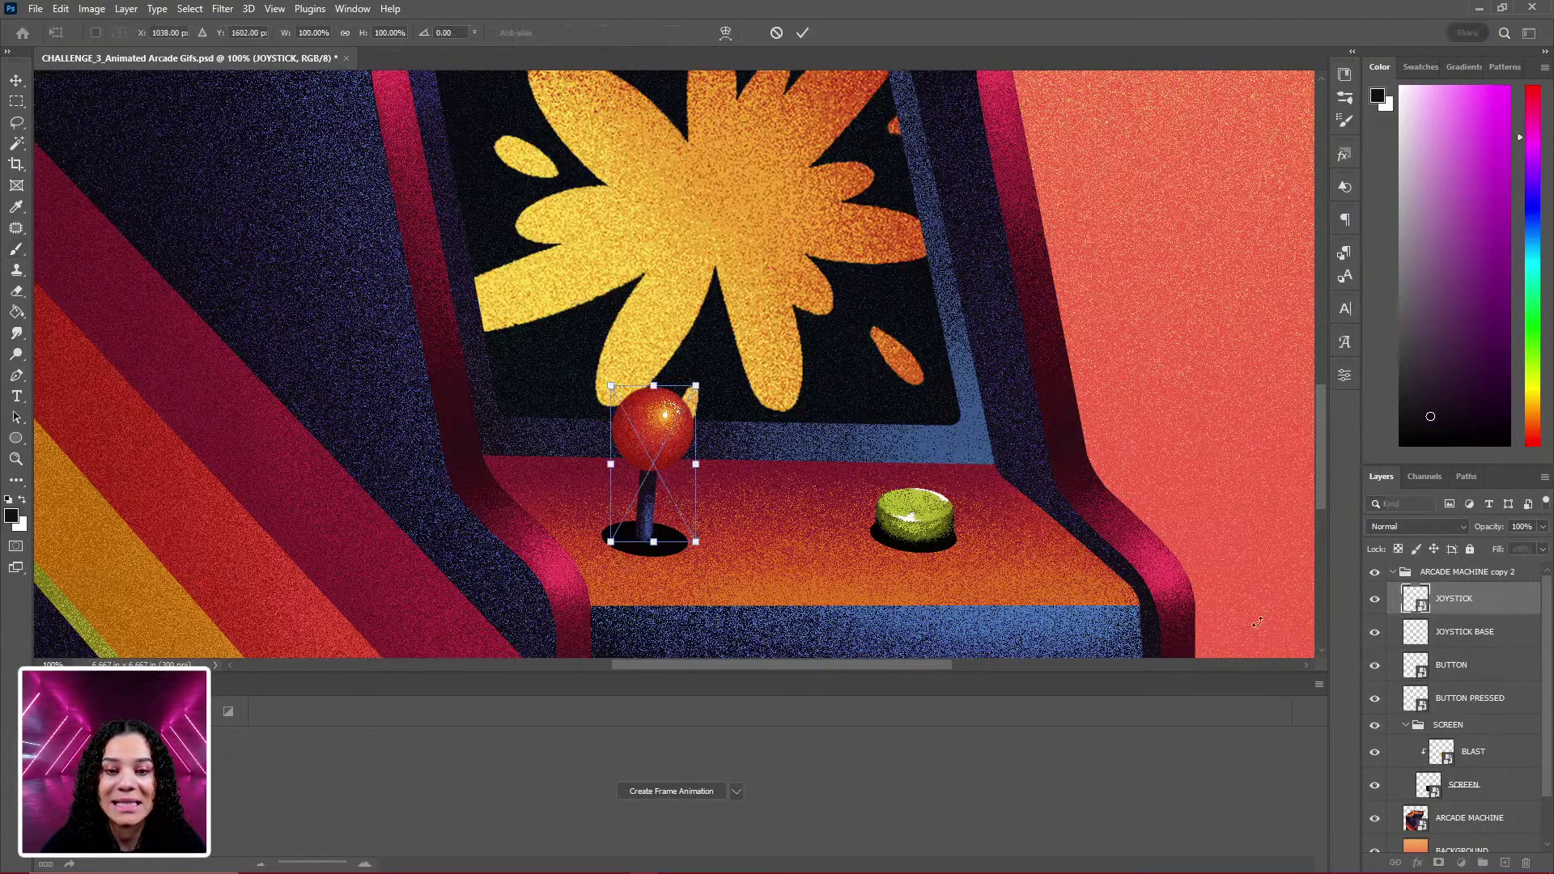
{"action": "key", "text": "ctrl+plus"}
{"action": "left_click_drag", "start_coordinate": [878, 559], "coordinate": [913, 313]}
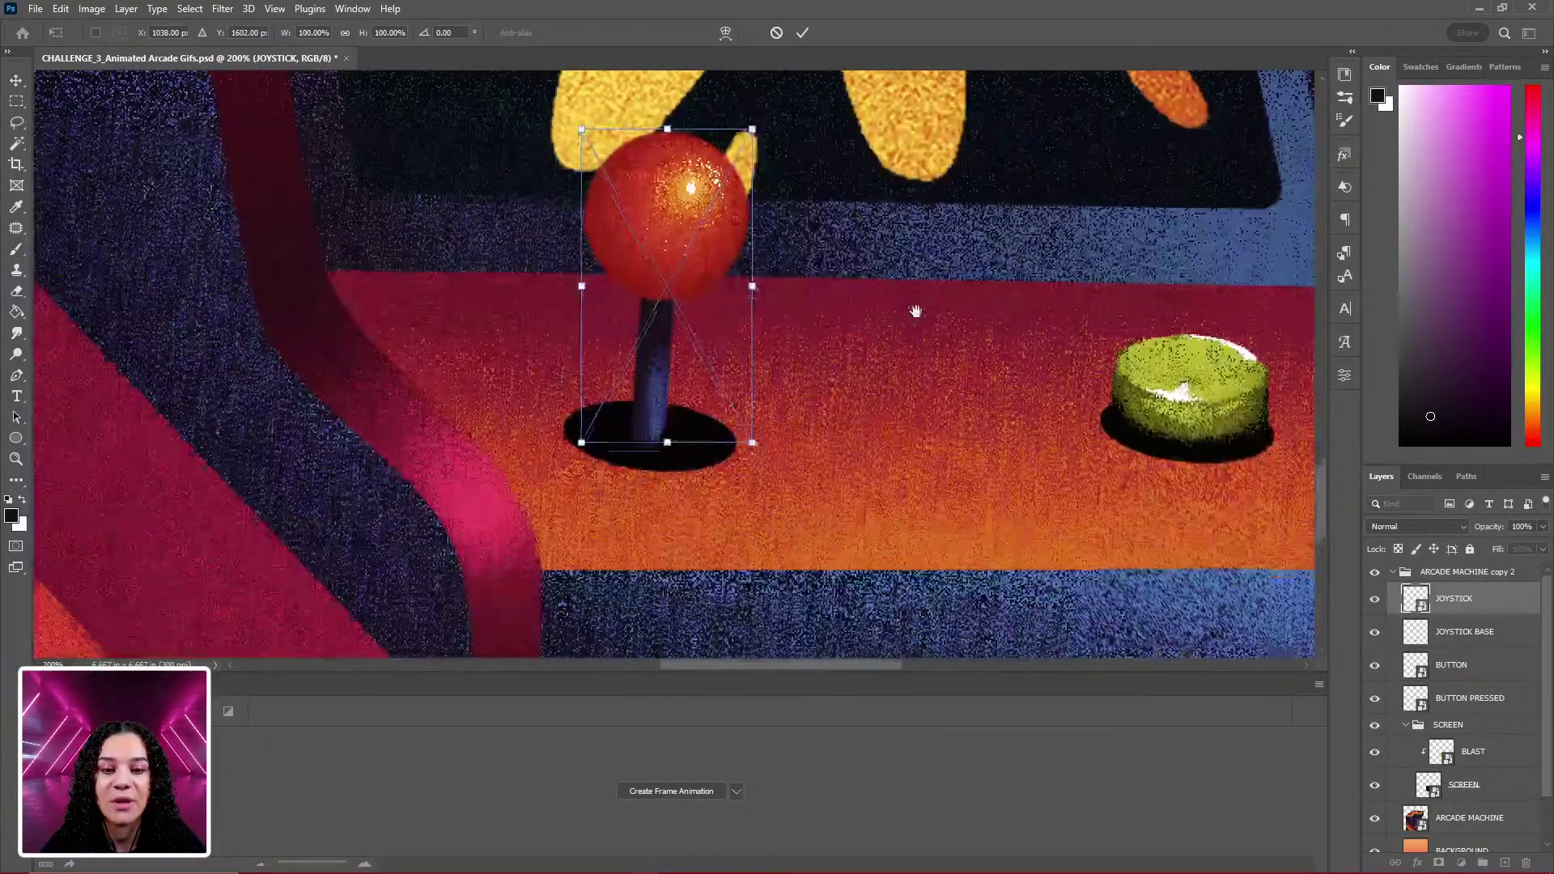
{"action": "left_click_drag", "start_coordinate": [868, 227], "coordinate": [825, 136]}
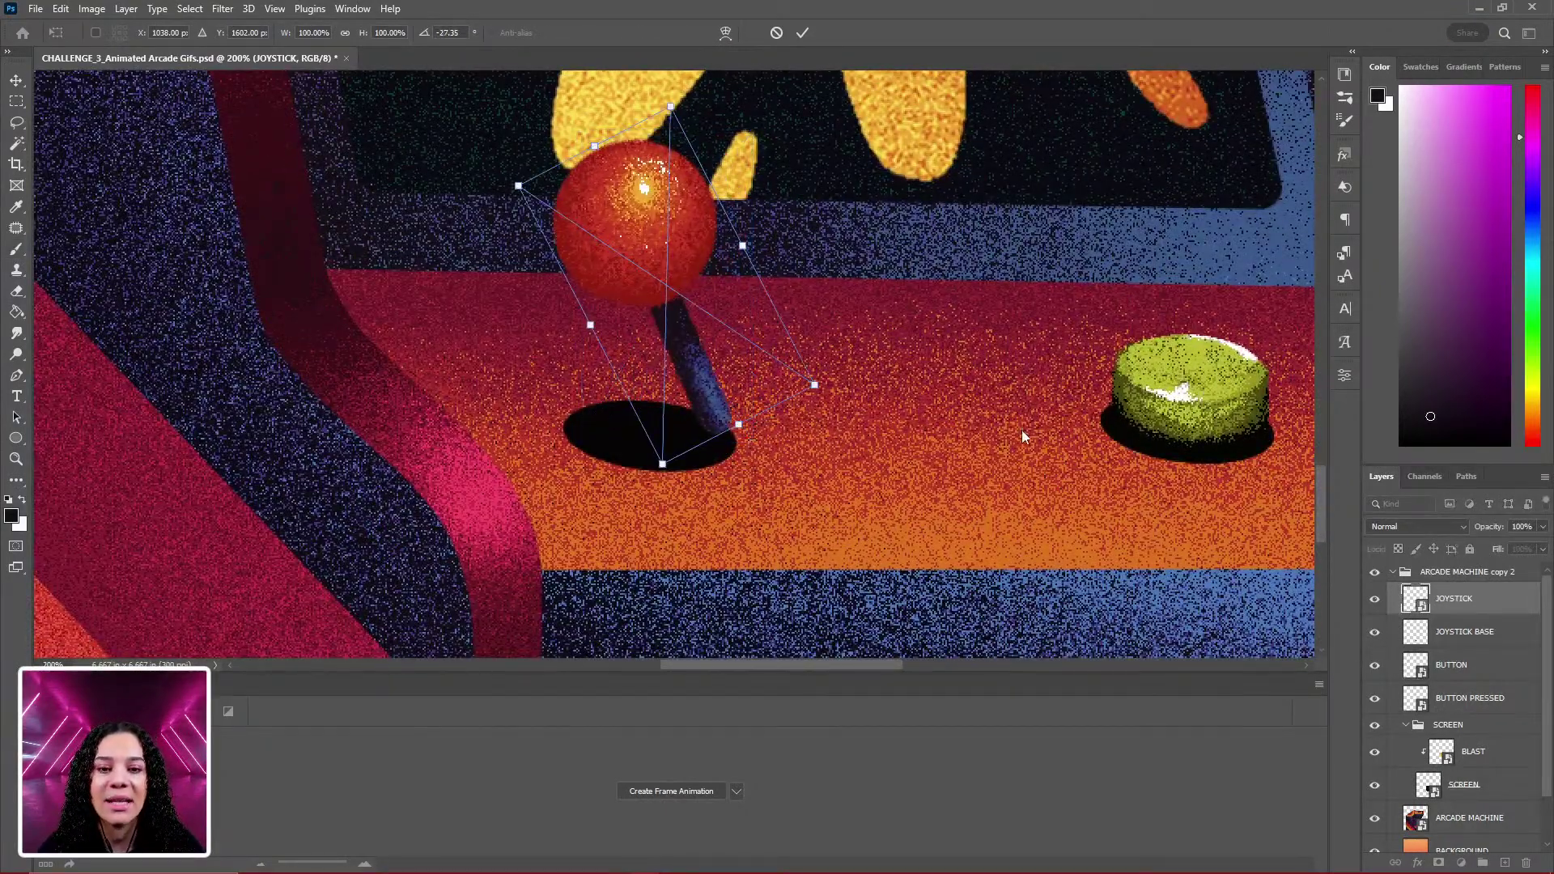
{"action": "left_click_drag", "start_coordinate": [712, 377], "coordinate": [649, 374]}
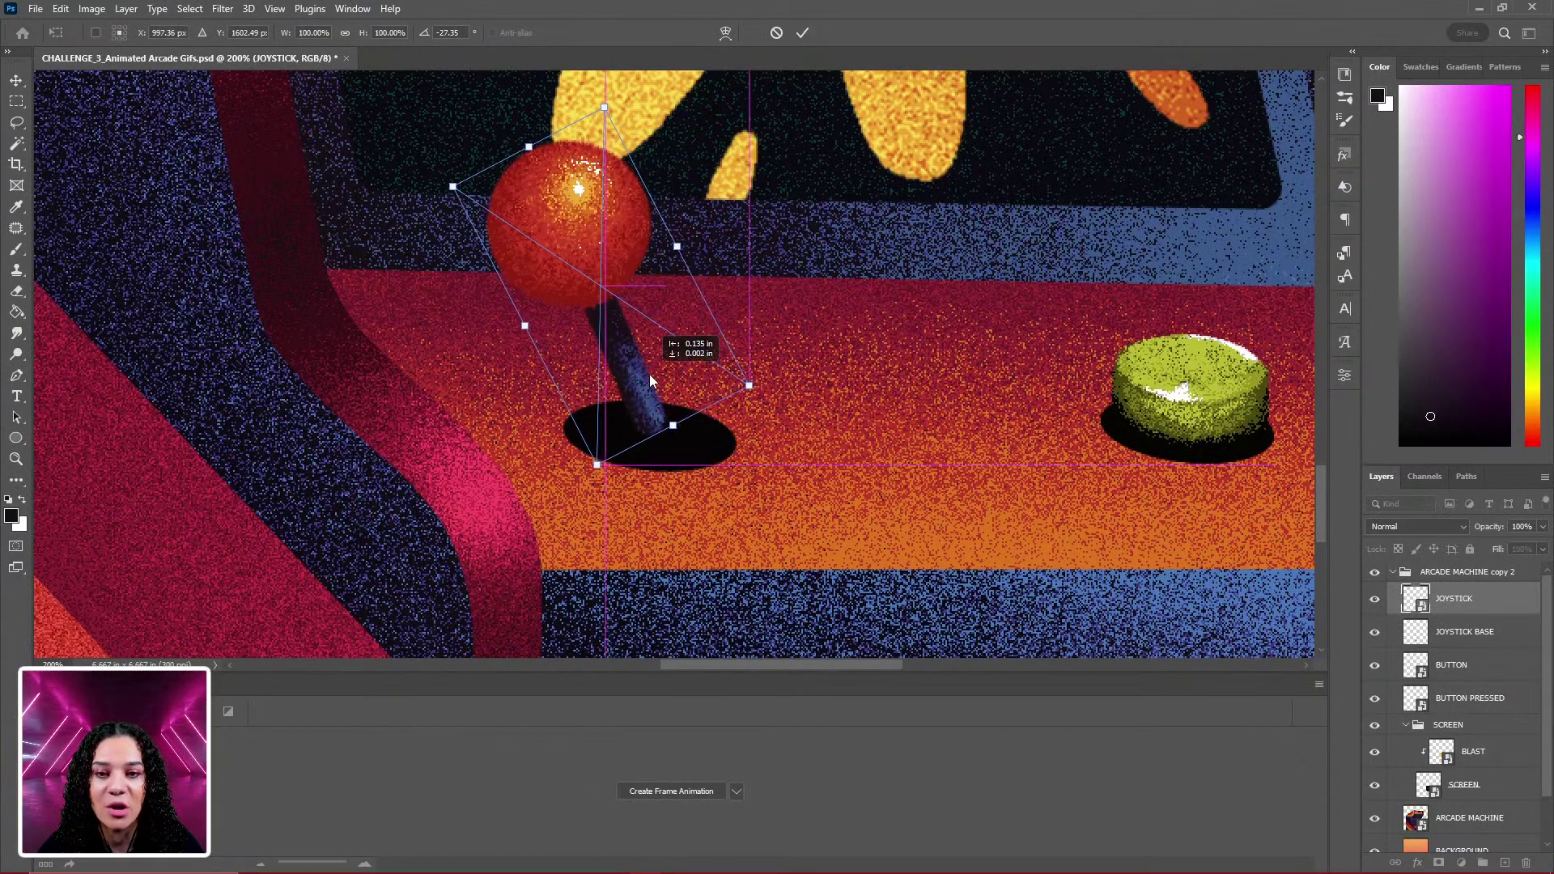
{"action": "key", "text": "Return"}
{"action": "key", "text": "ctrl+minus"}
{"action": "key", "text": "ctrl+minus"}
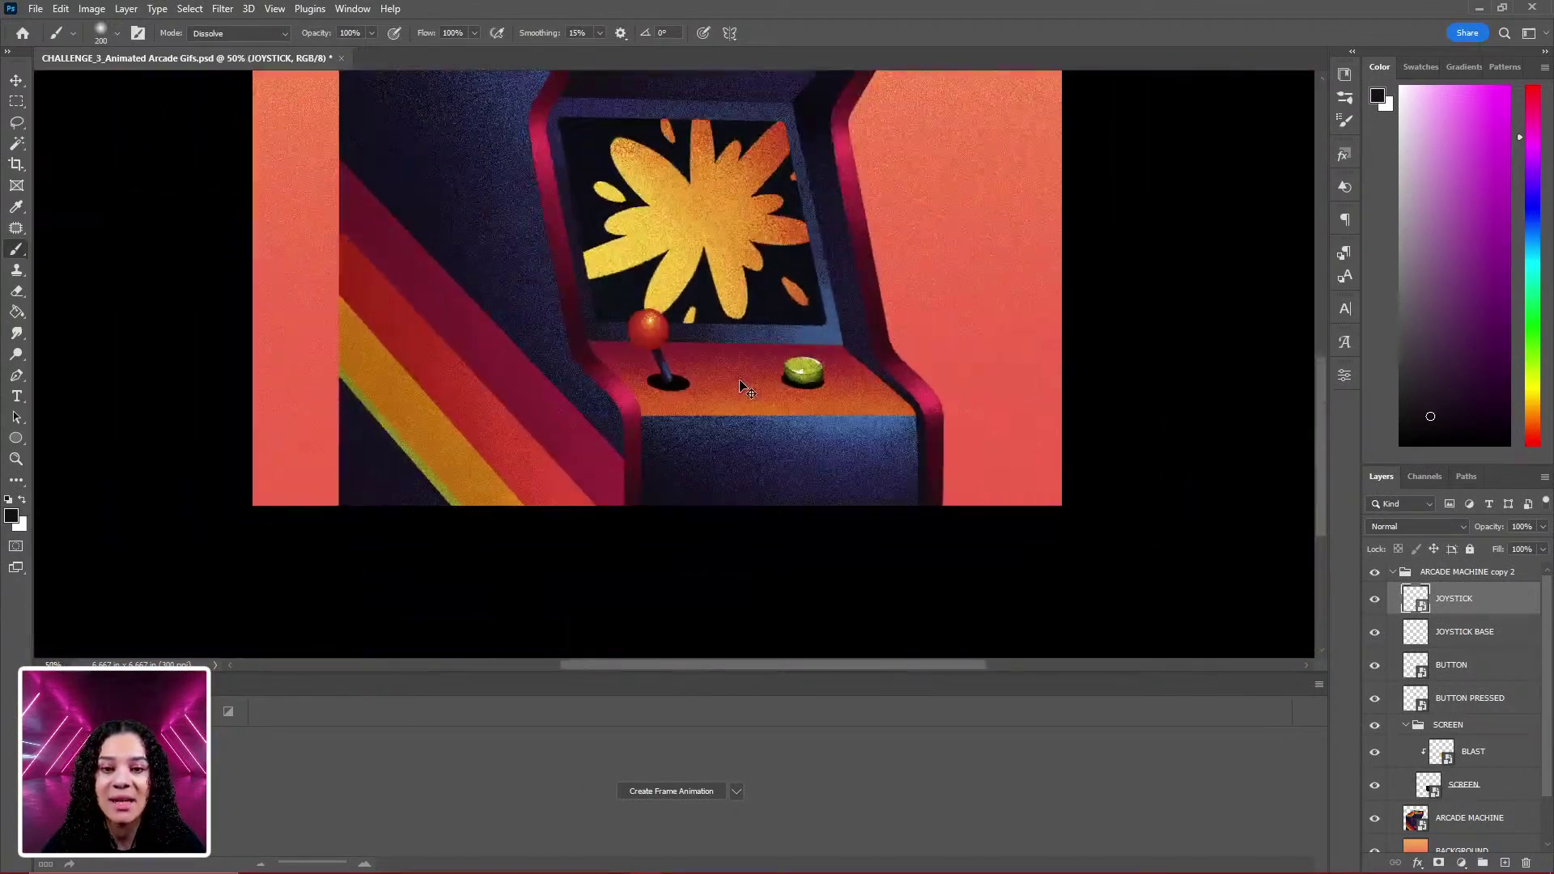
{"action": "key", "text": "ctrl+plus"}
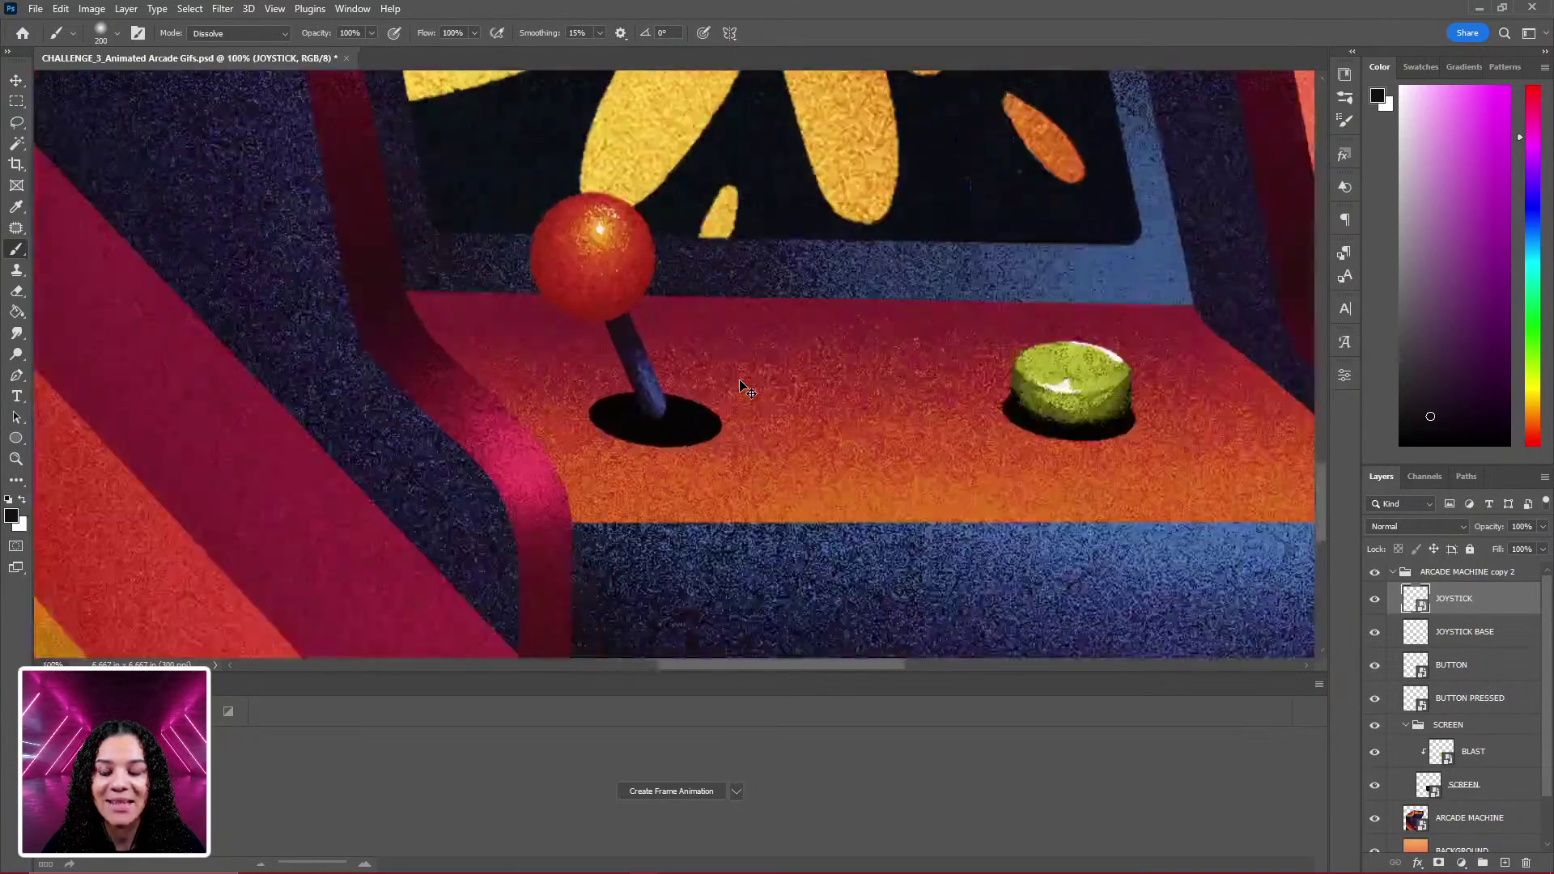
{"action": "key", "text": "ctrl+minus"}
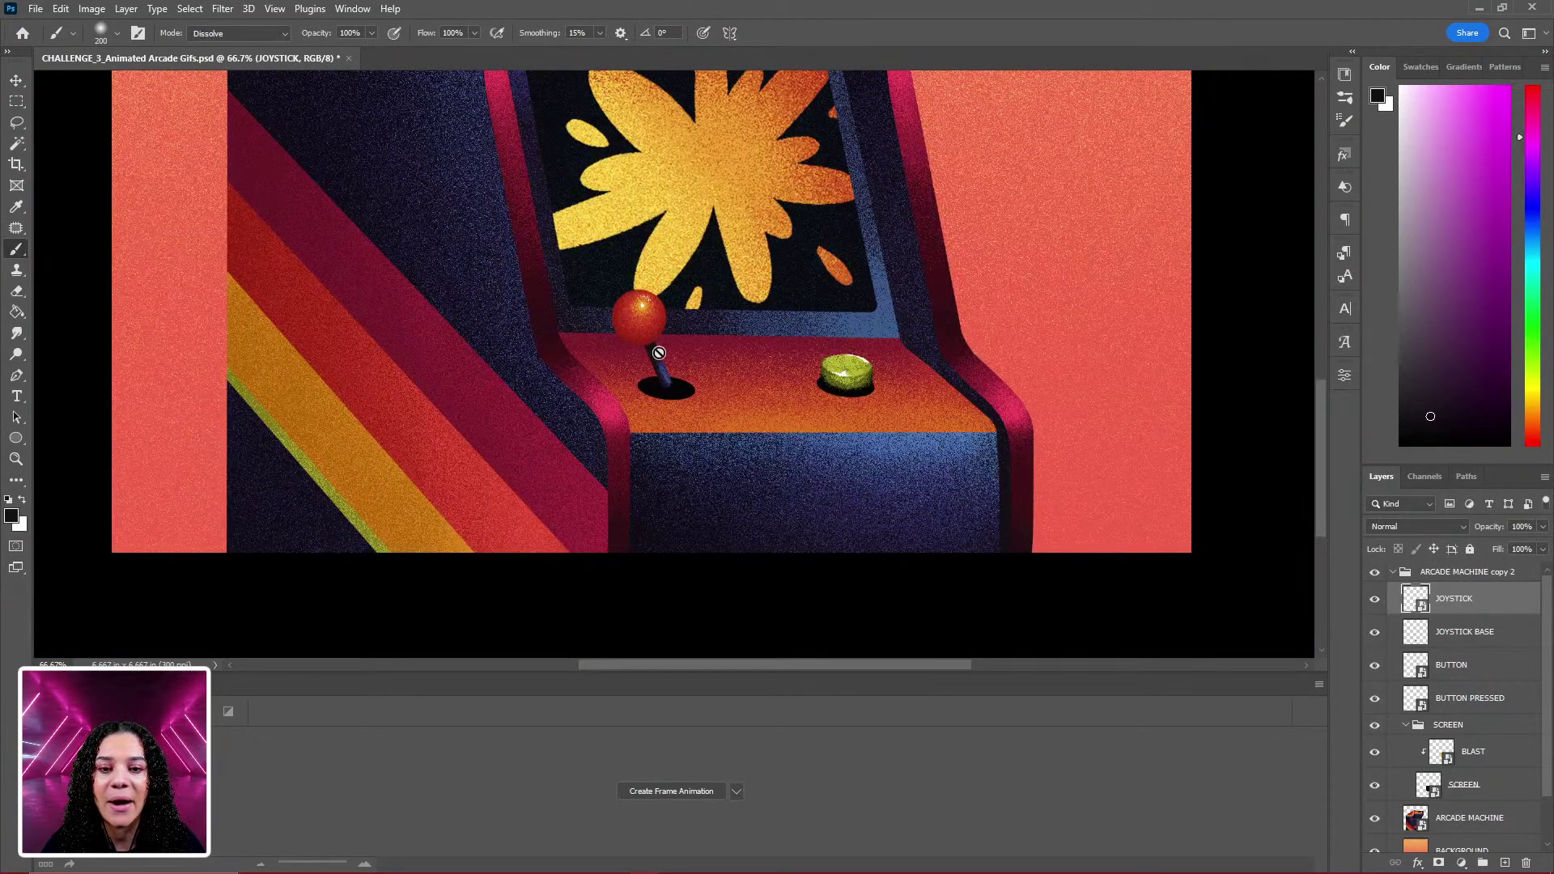
{"action": "key", "text": "ctrl+plus"}
{"action": "key", "text": "ctrl+plus"}
{"action": "key", "text": "ctrl+plus"}
{"action": "key", "text": "ctrl+minus"}
{"action": "key", "text": "ctrl+minus"}
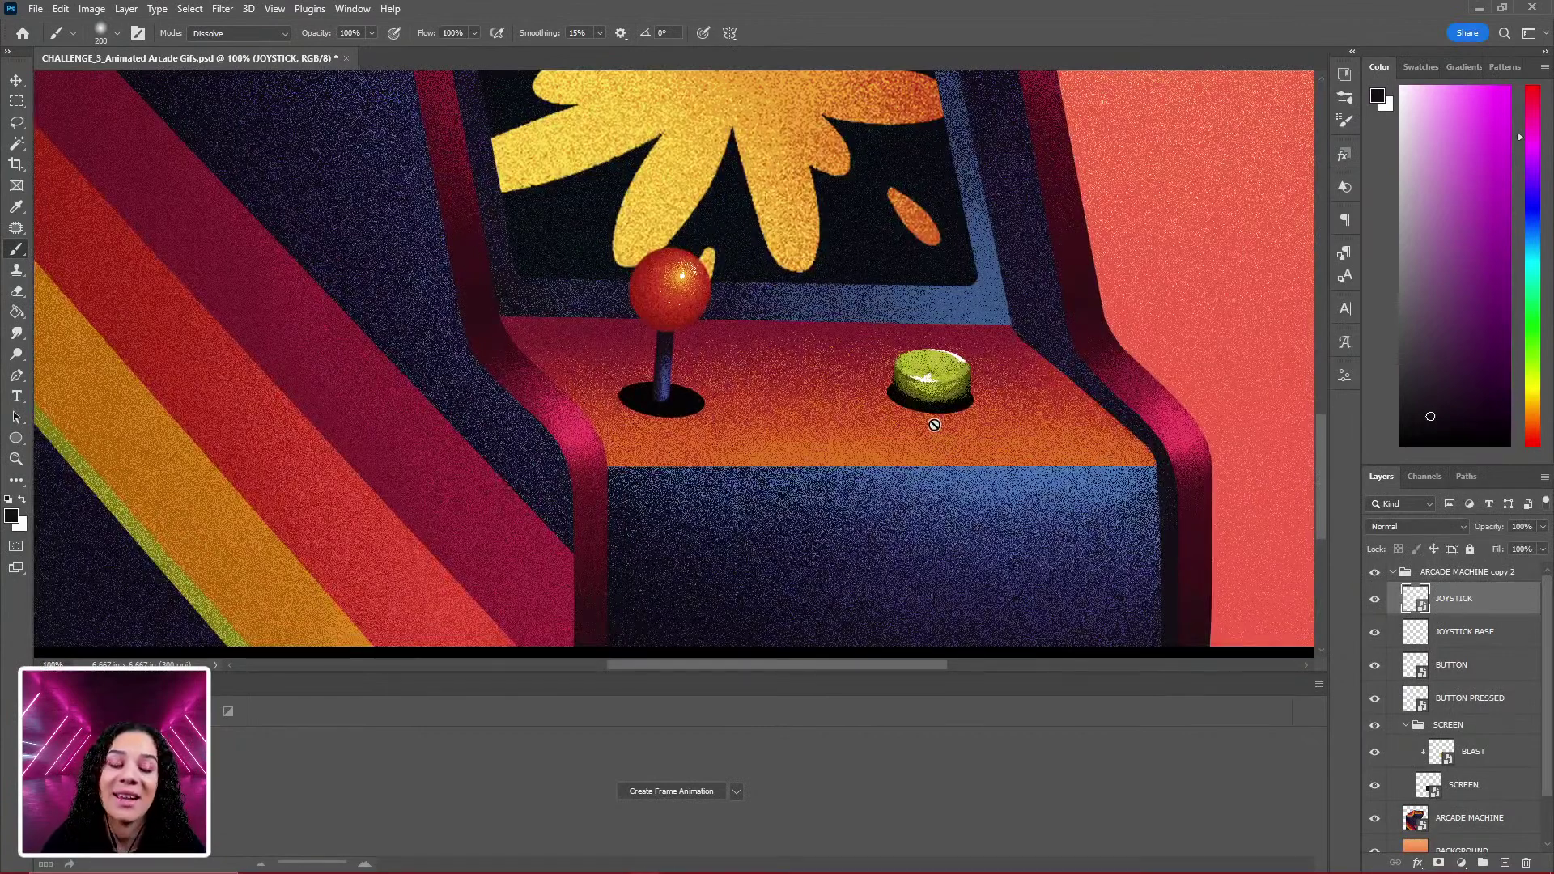
Add a new layer above JOYSTICK and set up a hard round brush in Normal mode with a pale pink colour.
{"action": "left_click_drag", "start_coordinate": [1177, 278], "coordinate": [1006, 300]}
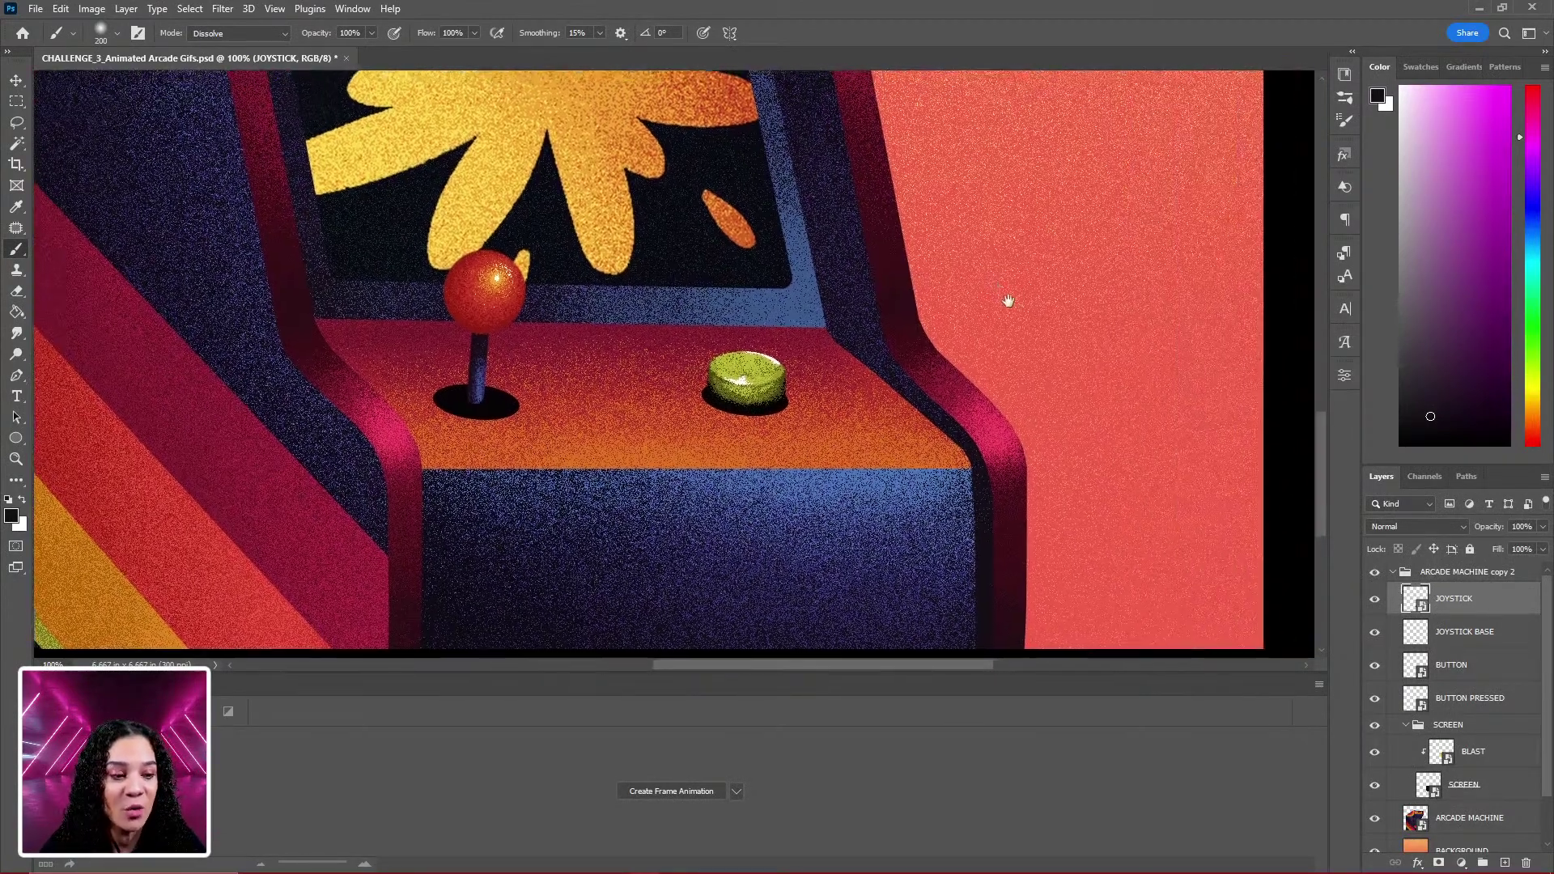
{"action": "key", "text": "ctrl+shift+alt+n"}
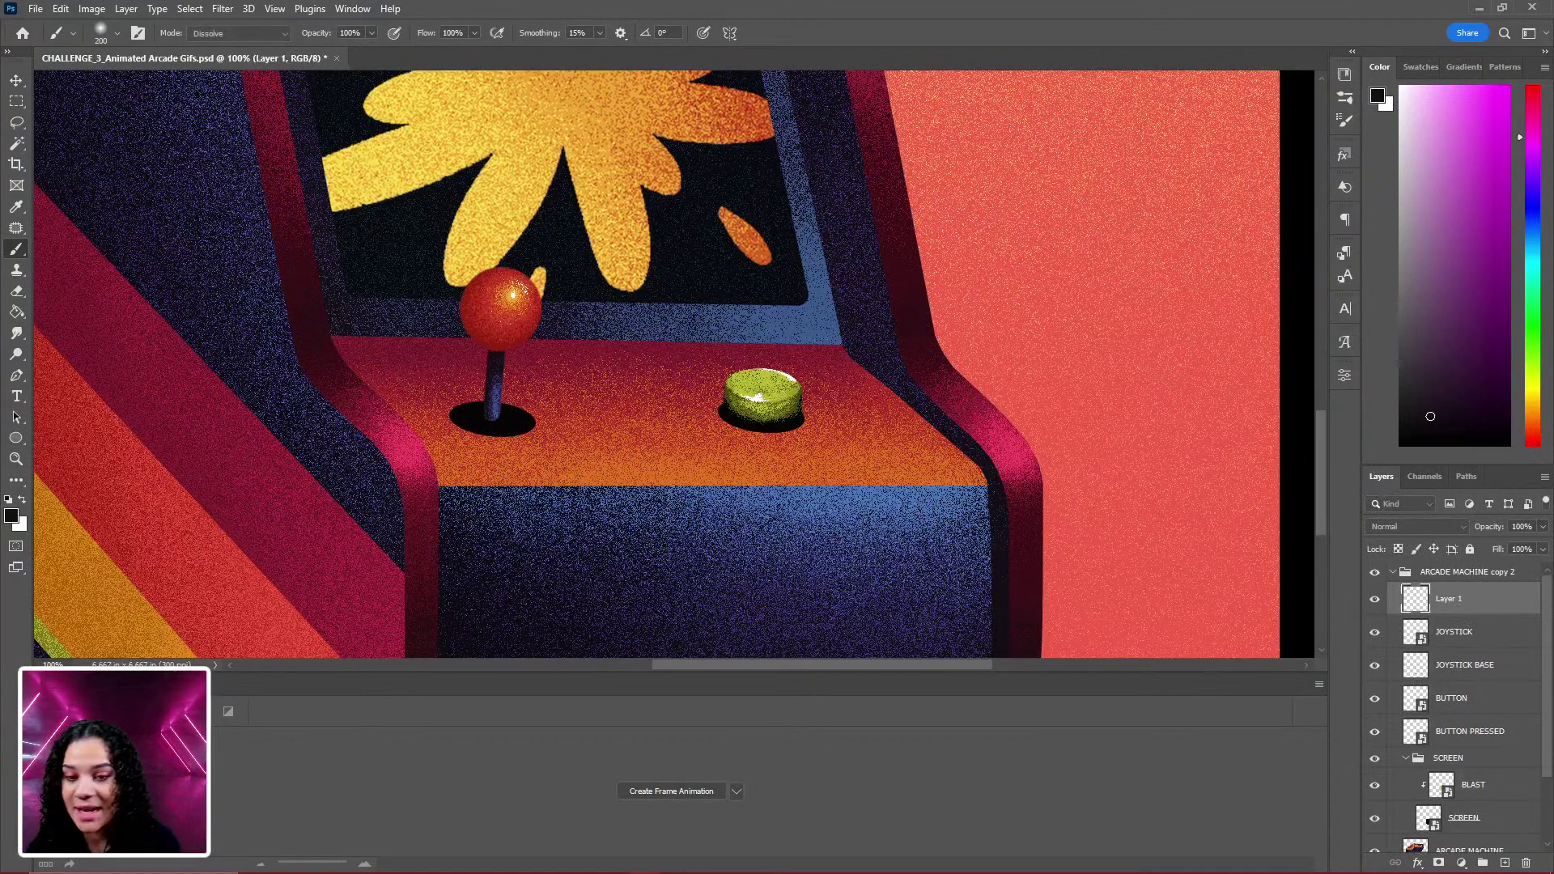
{"action": "right_click", "coordinate": [952, 234]}
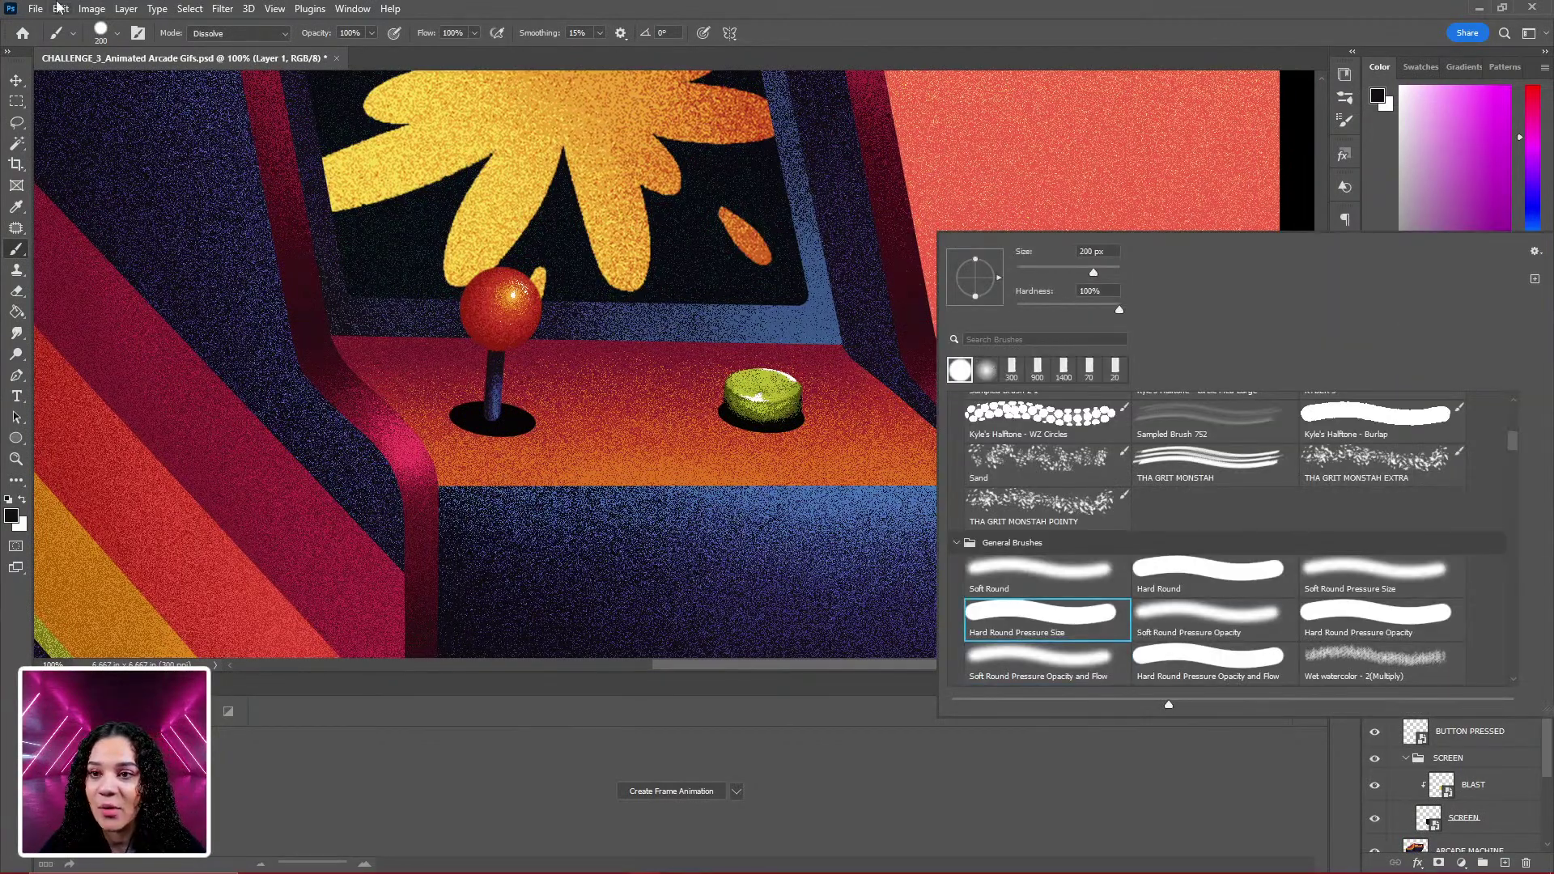
{"action": "left_click", "coordinate": [226, 34]}
{"action": "left_click", "coordinate": [210, 48]}
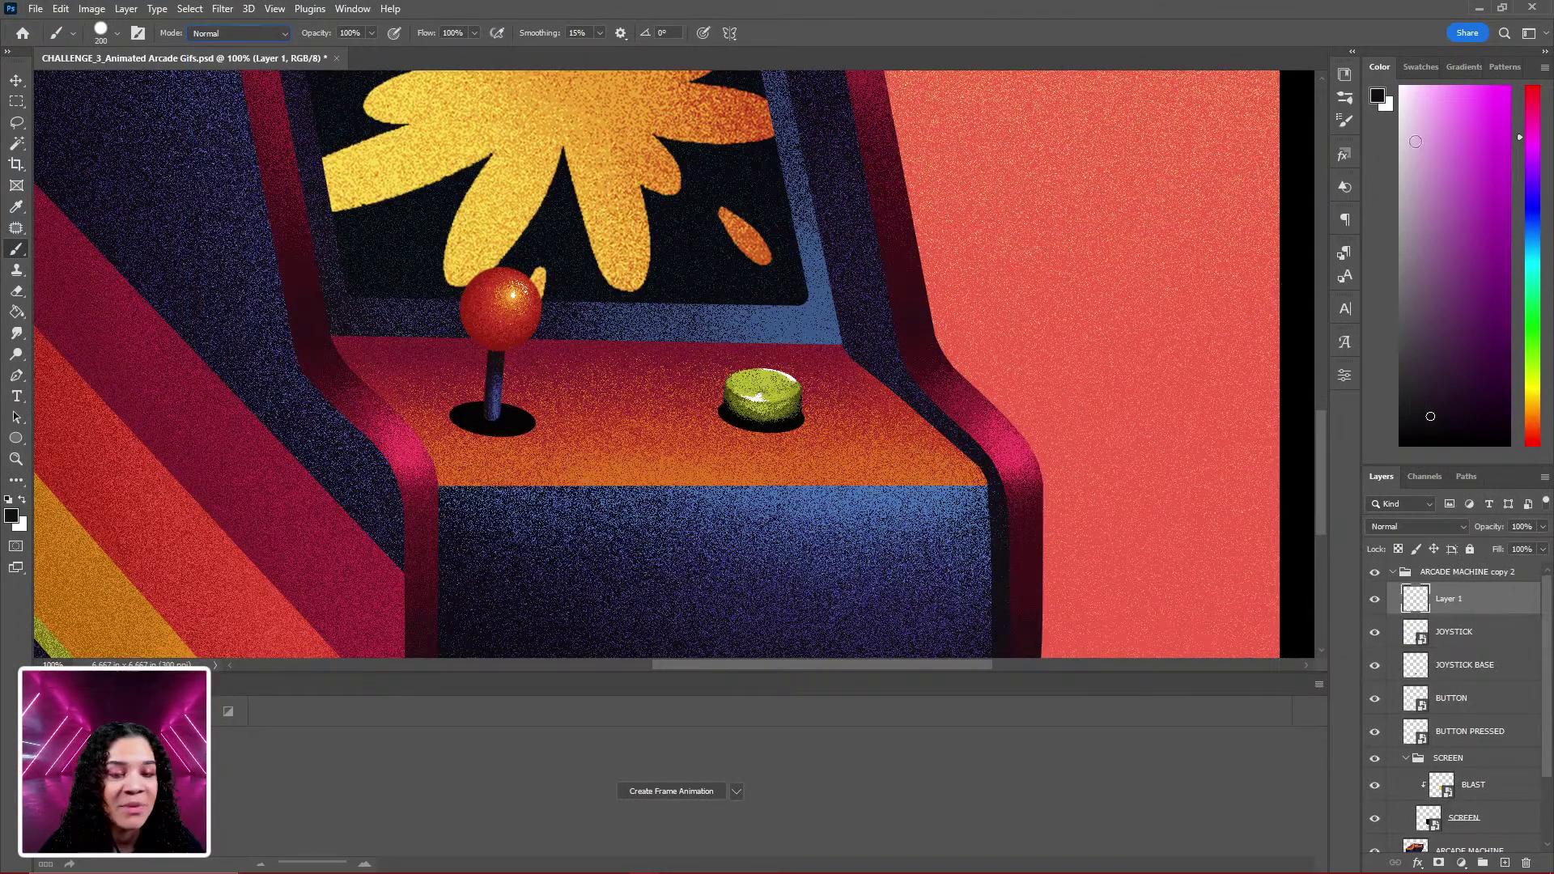
{"action": "left_click", "coordinate": [1410, 106]}
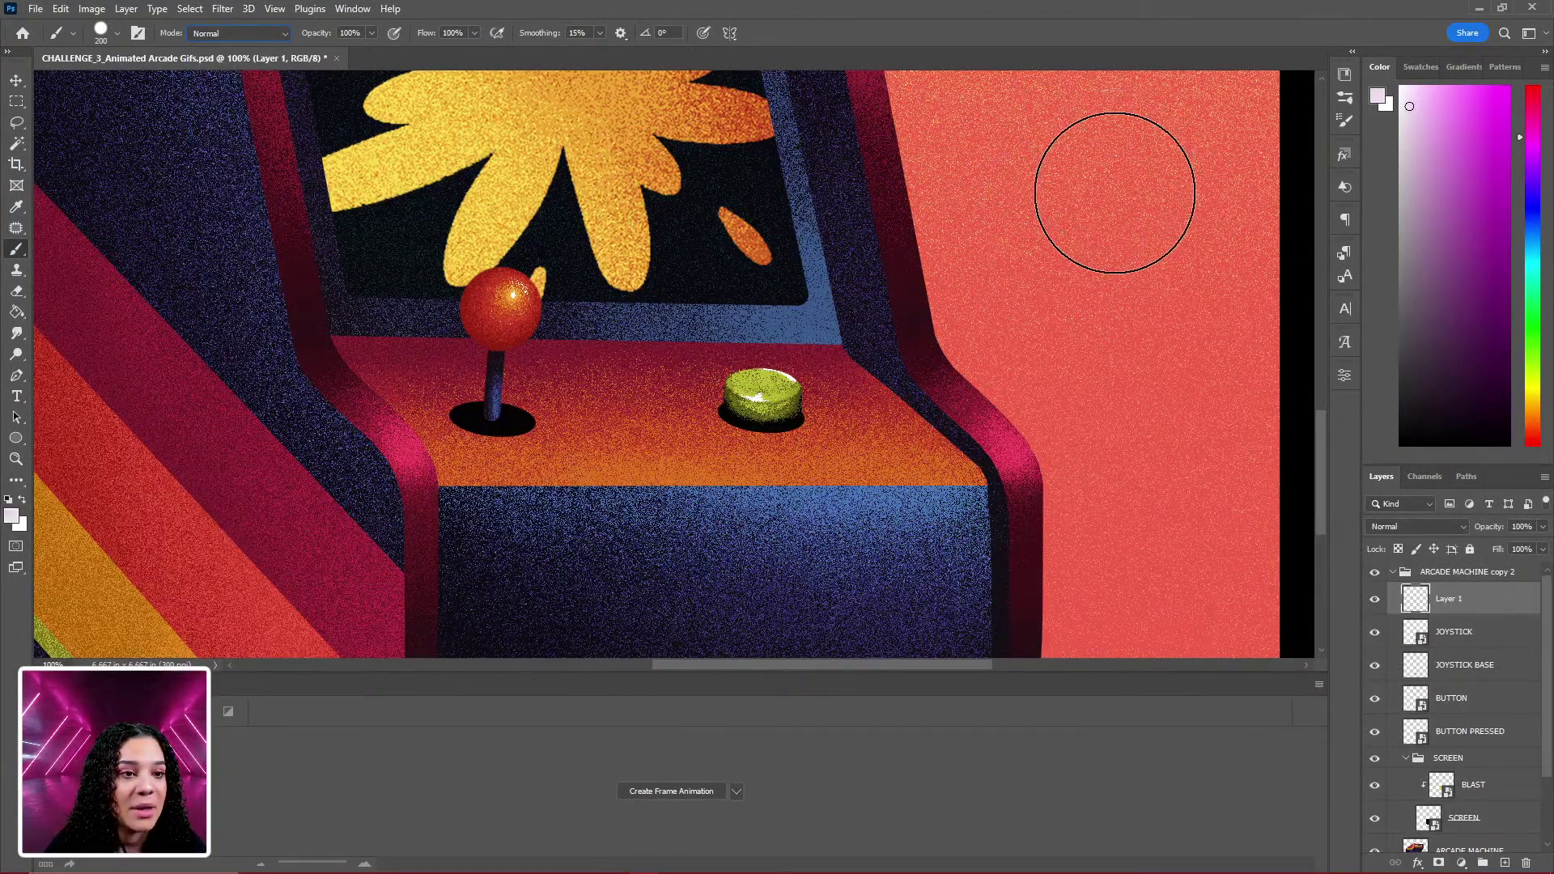
Reduce the brush size to 45 px and paint a vertical practice stroke on the background beside the arcade machine.
{"action": "left_click", "coordinate": [1114, 192]}
{"action": "key", "text": "ctrl+z"}
{"action": "key", "text": "bracketleft"}
{"action": "key", "text": "bracketleft"}
{"action": "key", "text": "bracketleft"}
{"action": "key", "text": "bracketleft"}
{"action": "key", "text": "bracketleft"}
{"action": "key", "text": "bracketleft"}
{"action": "key", "text": "bracketleft"}
{"action": "key", "text": "bracketleft"}
{"action": "key", "text": "bracketleft"}
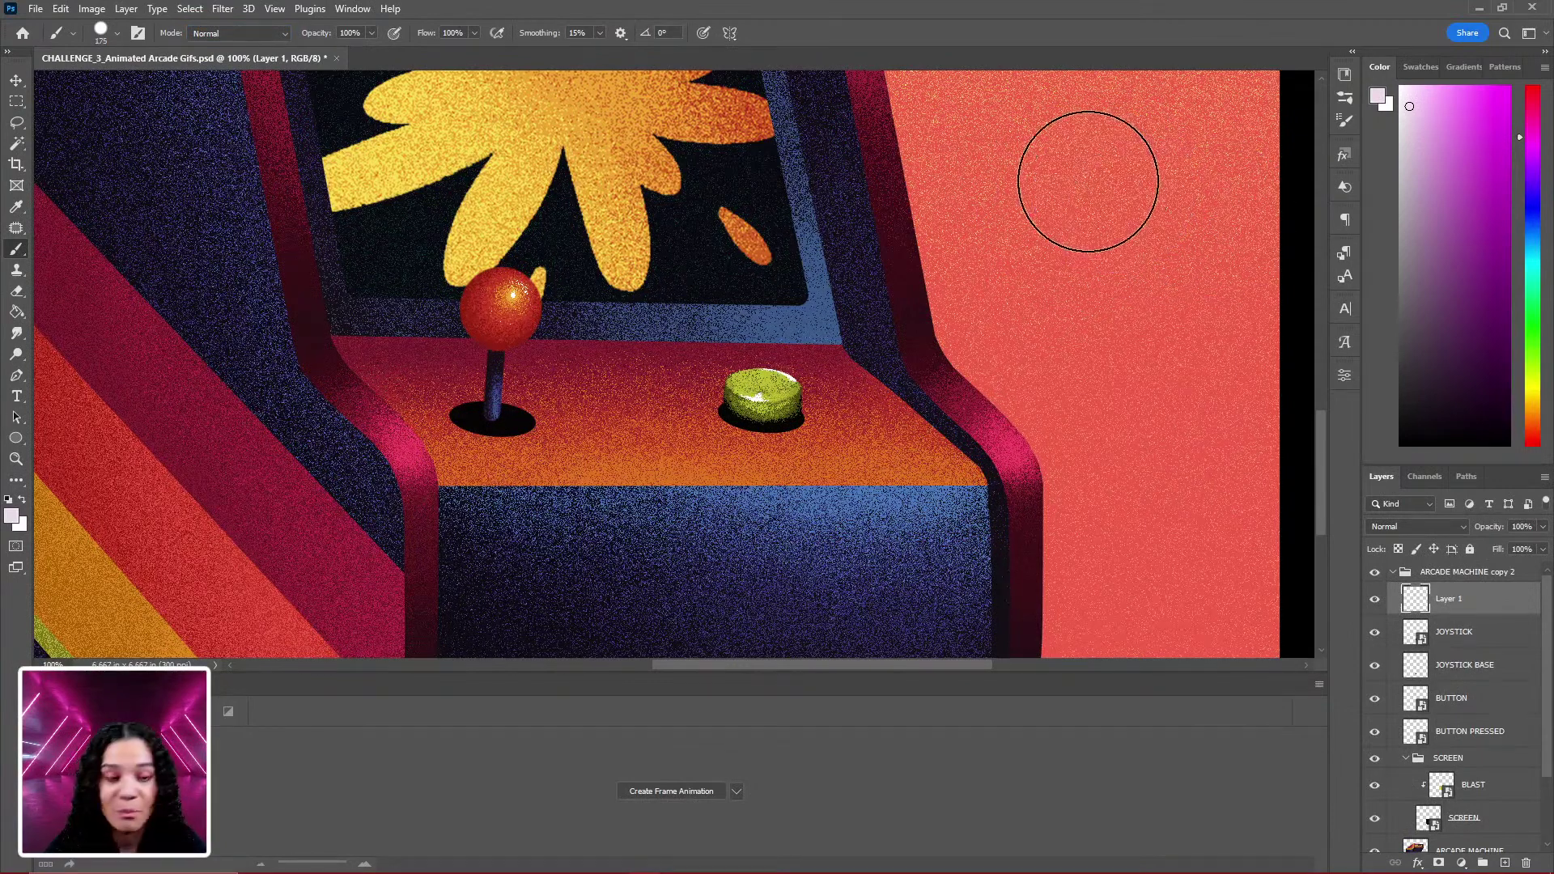
{"action": "key", "text": "bracketleft"}
{"action": "mouse_move", "coordinate": [1085, 124]}
{"action": "left_mouse_down"}
{"action": "mouse_move", "coordinate": [1095, 310]}
{"action": "mouse_move", "coordinate": [1121, 292]}
{"action": "mouse_move", "coordinate": [1057, 325]}
{"action": "mouse_move", "coordinate": [996, 319]}
{"action": "left_mouse_up"}
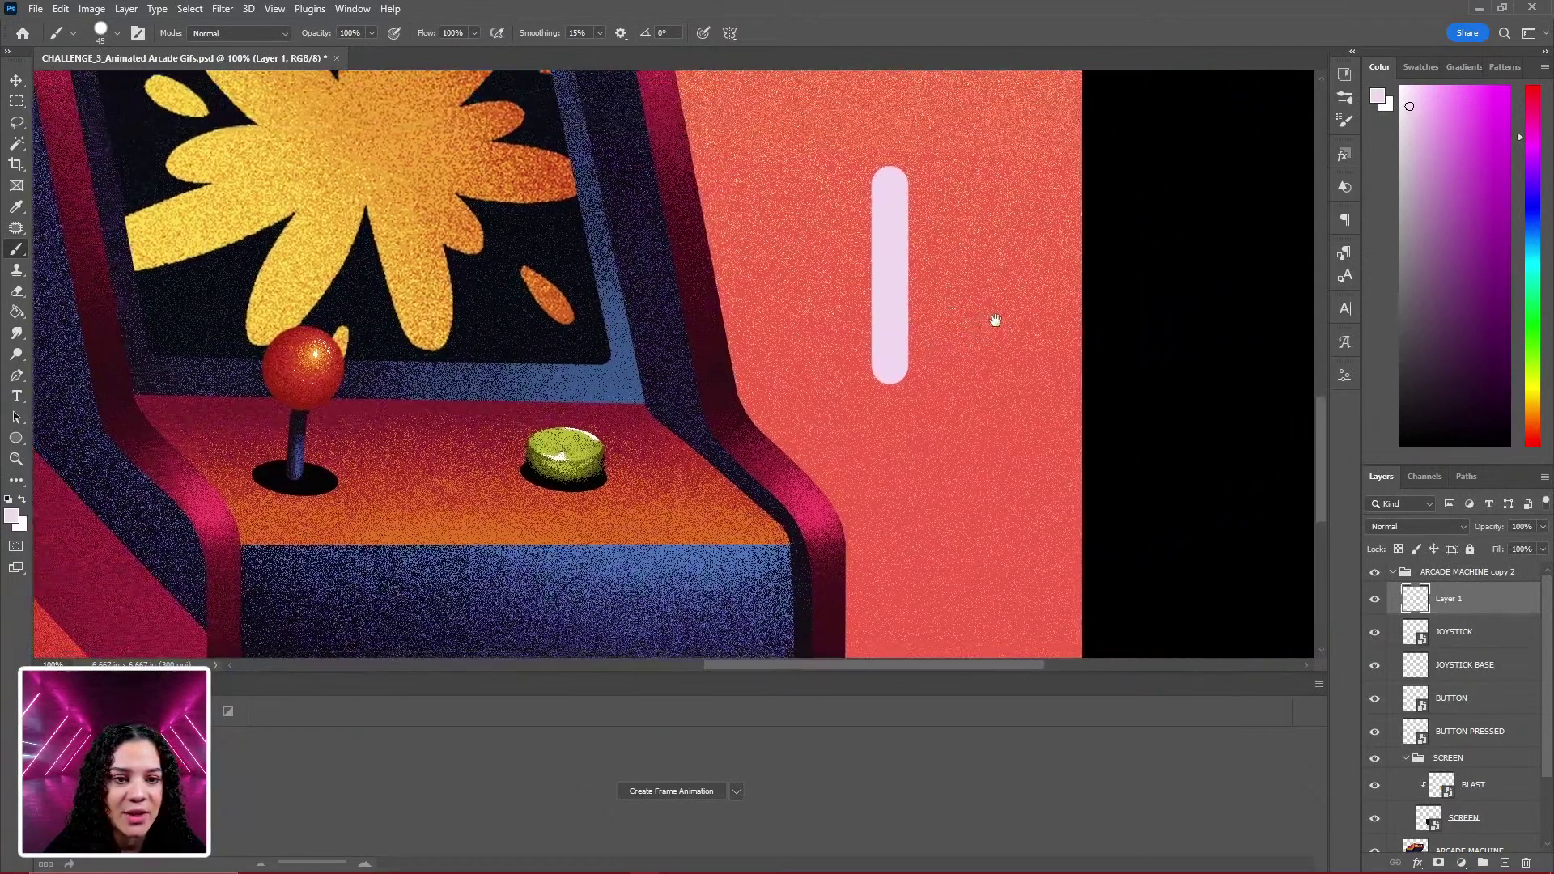
Try rotating the practice stroke around its centre and undo the rotation.
{"action": "key", "text": "Return"}
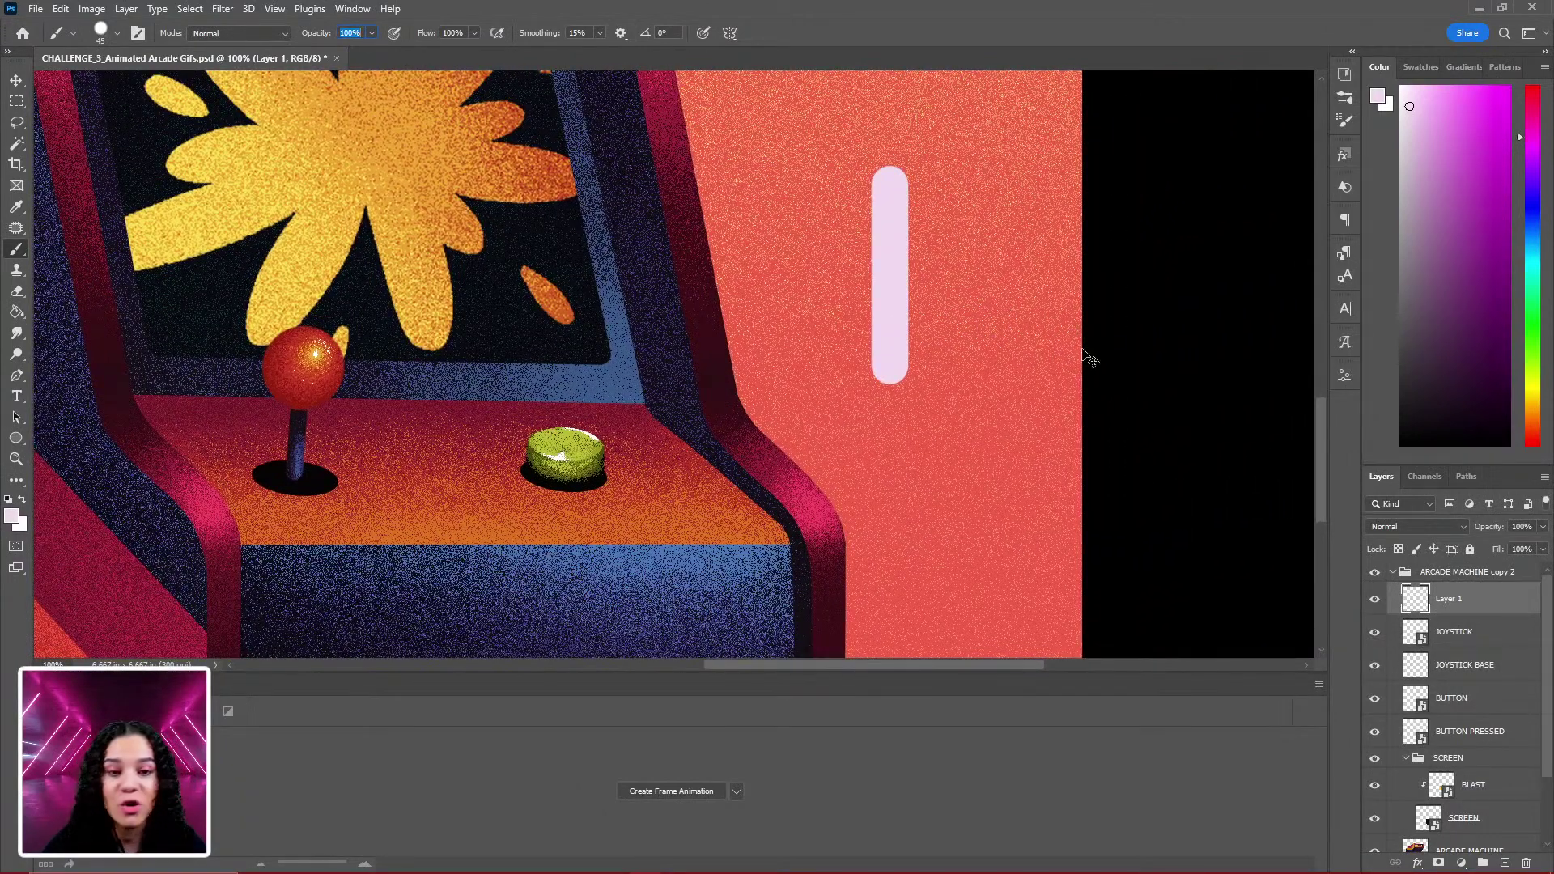
{"action": "key", "text": "ctrl+t"}
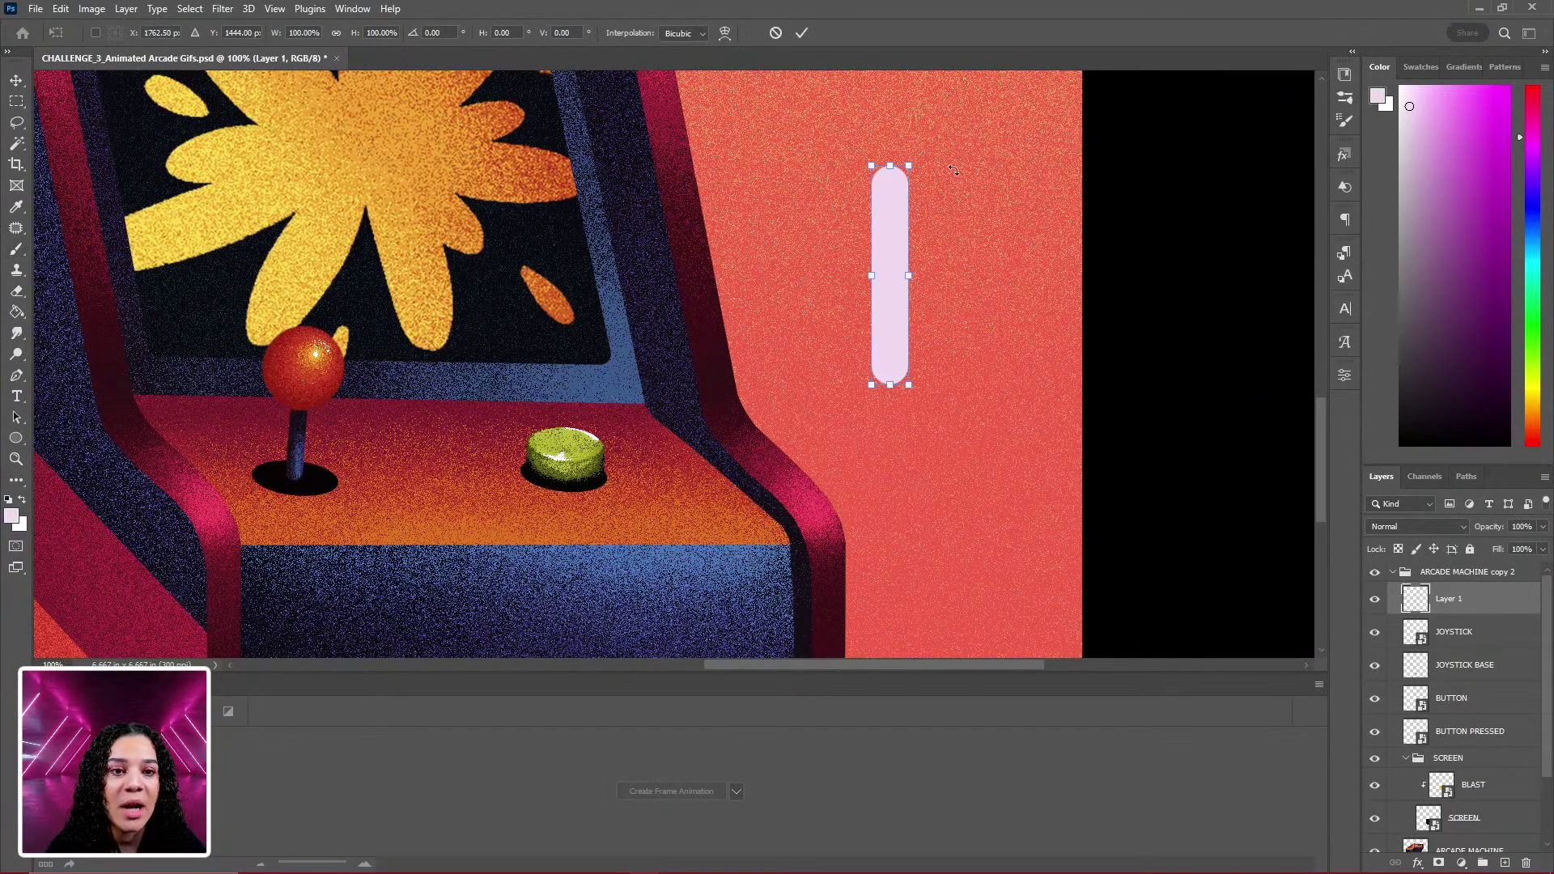
{"action": "left_click_drag", "start_coordinate": [939, 146], "coordinate": [901, 229]}
{"action": "key", "text": "ctrl+z"}
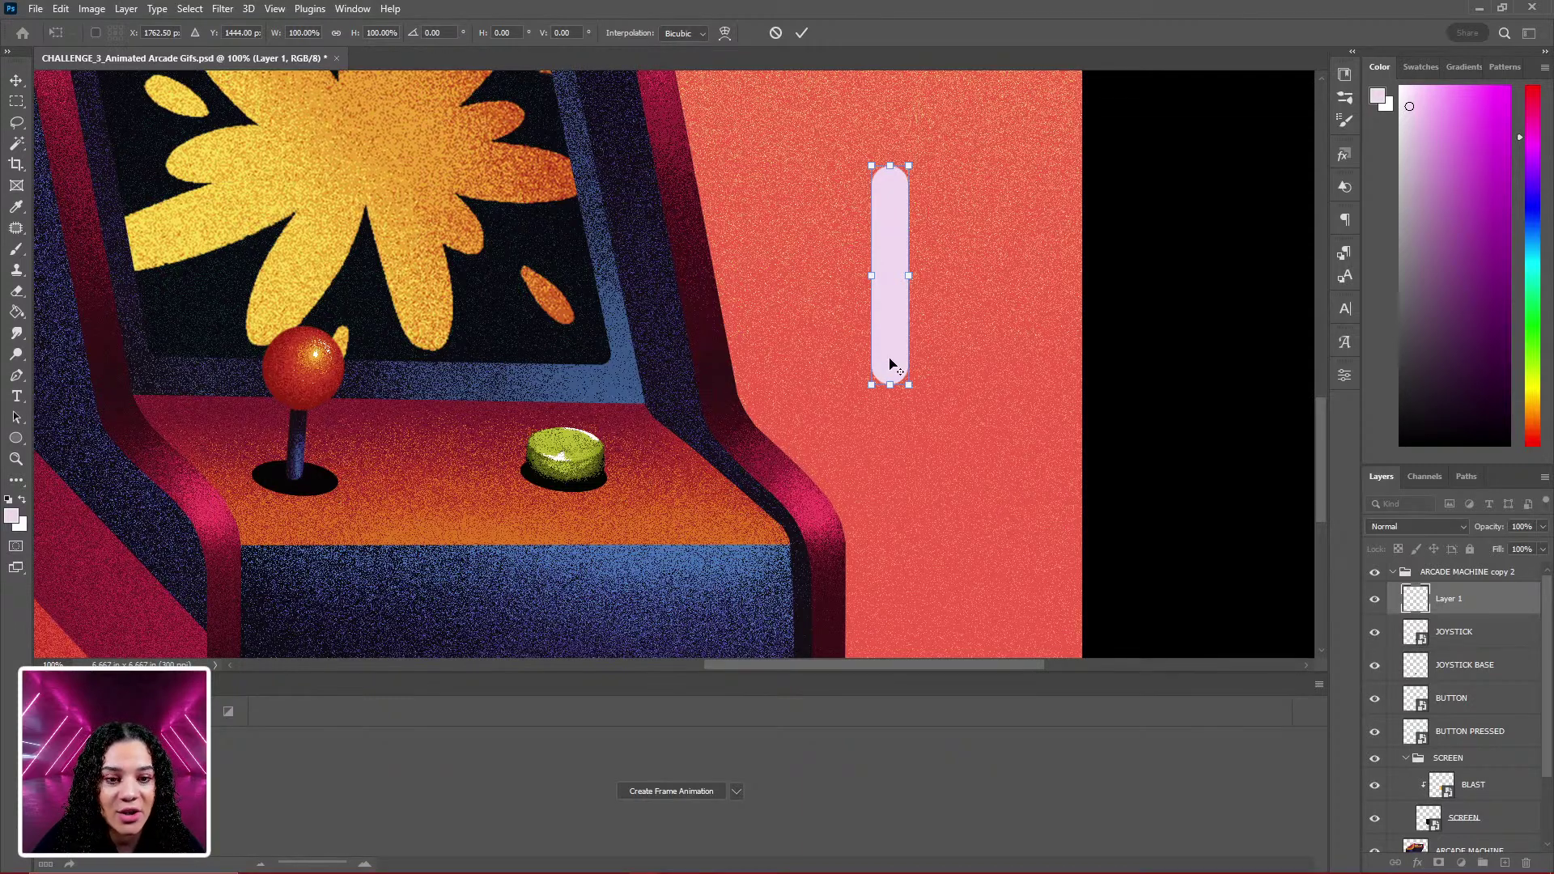
Try rotating the practice stroke around a reference point moved to its lower end, and delete its layer.
{"action": "left_click_drag", "start_coordinate": [890, 380], "coordinate": [890, 384]}
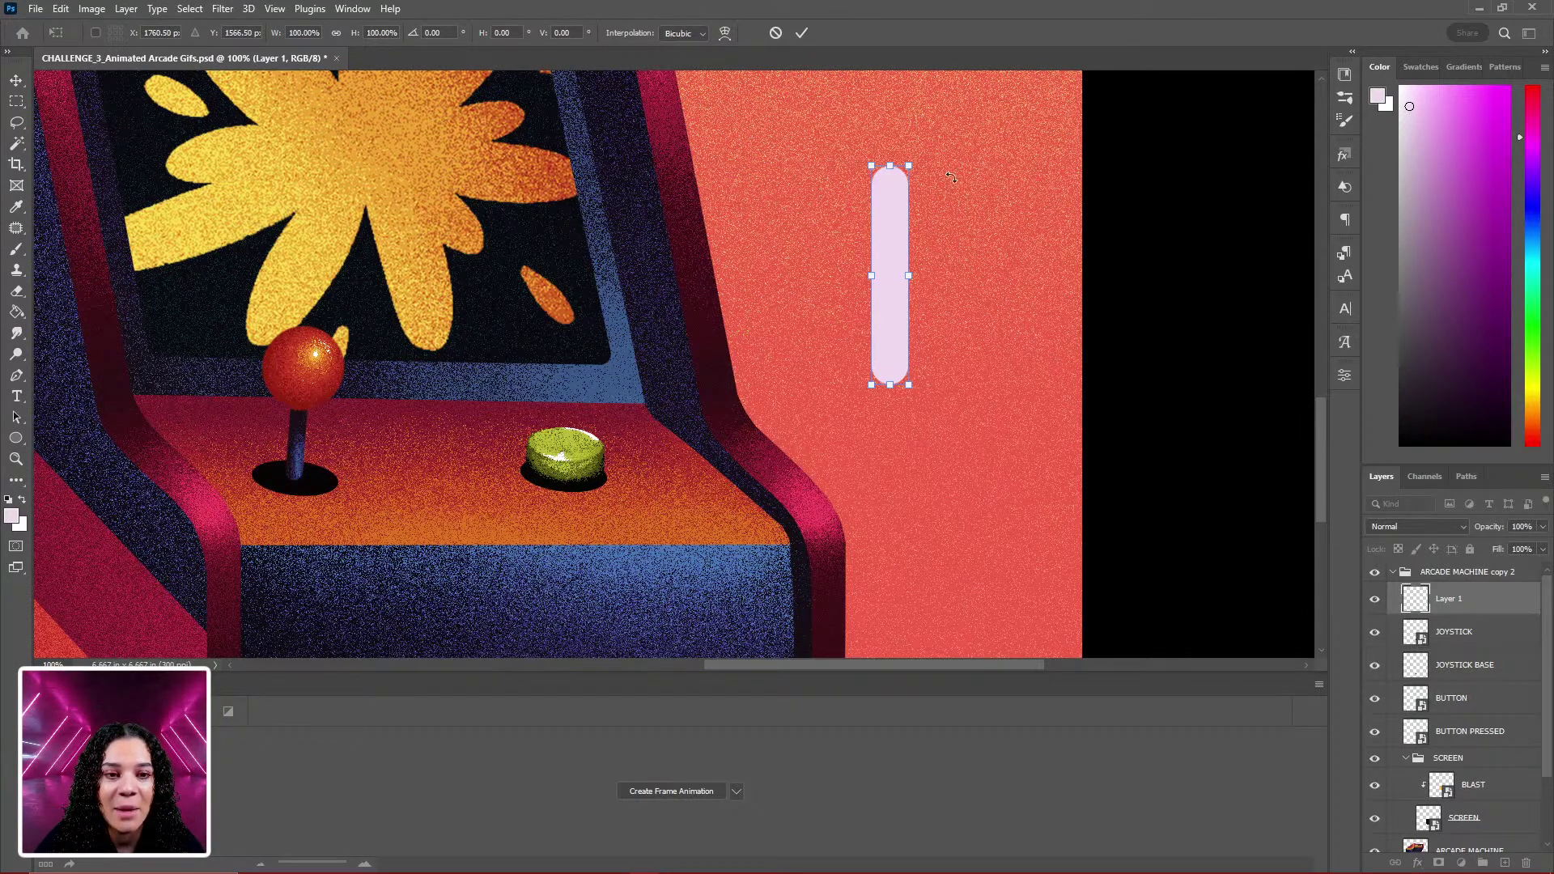
{"action": "left_click_drag", "start_coordinate": [960, 174], "coordinate": [947, 253]}
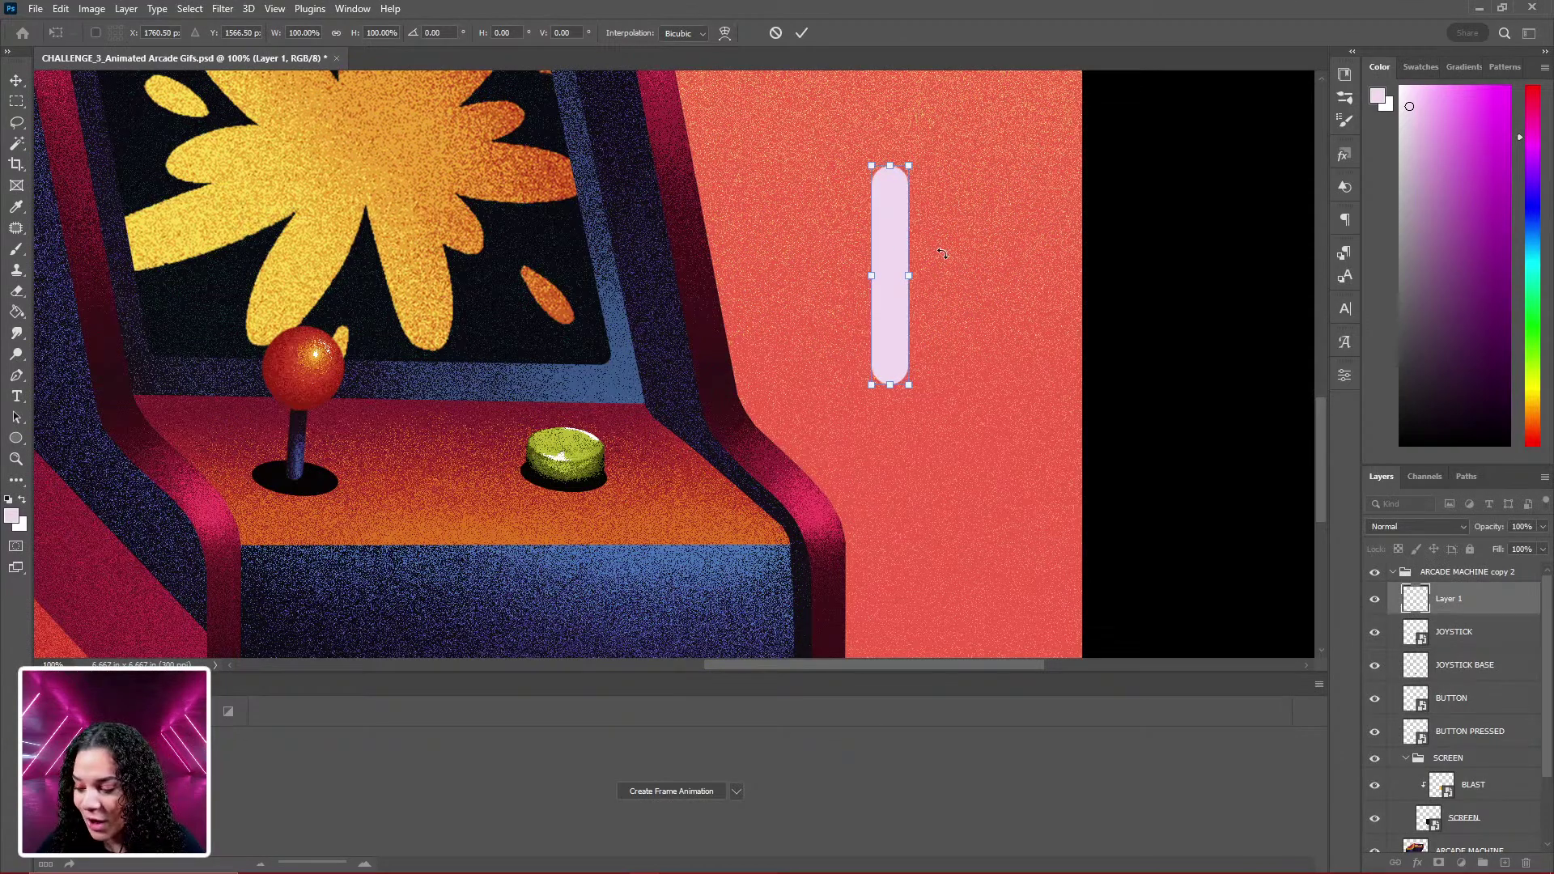
{"action": "key", "text": "Return"}
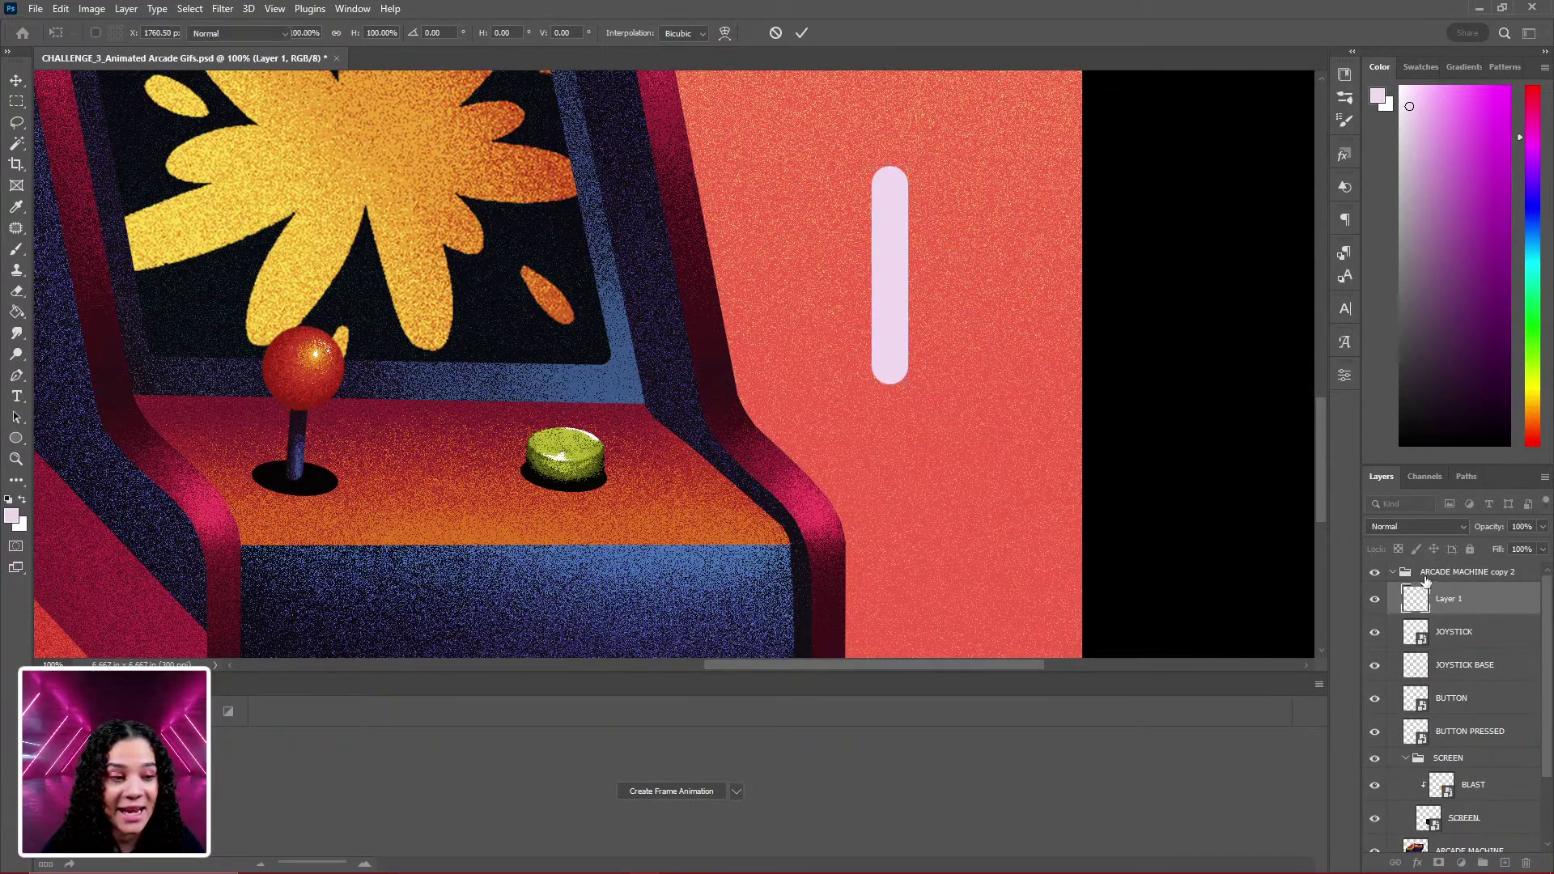
{"action": "key", "text": "b"}
{"action": "key", "text": "Delete"}
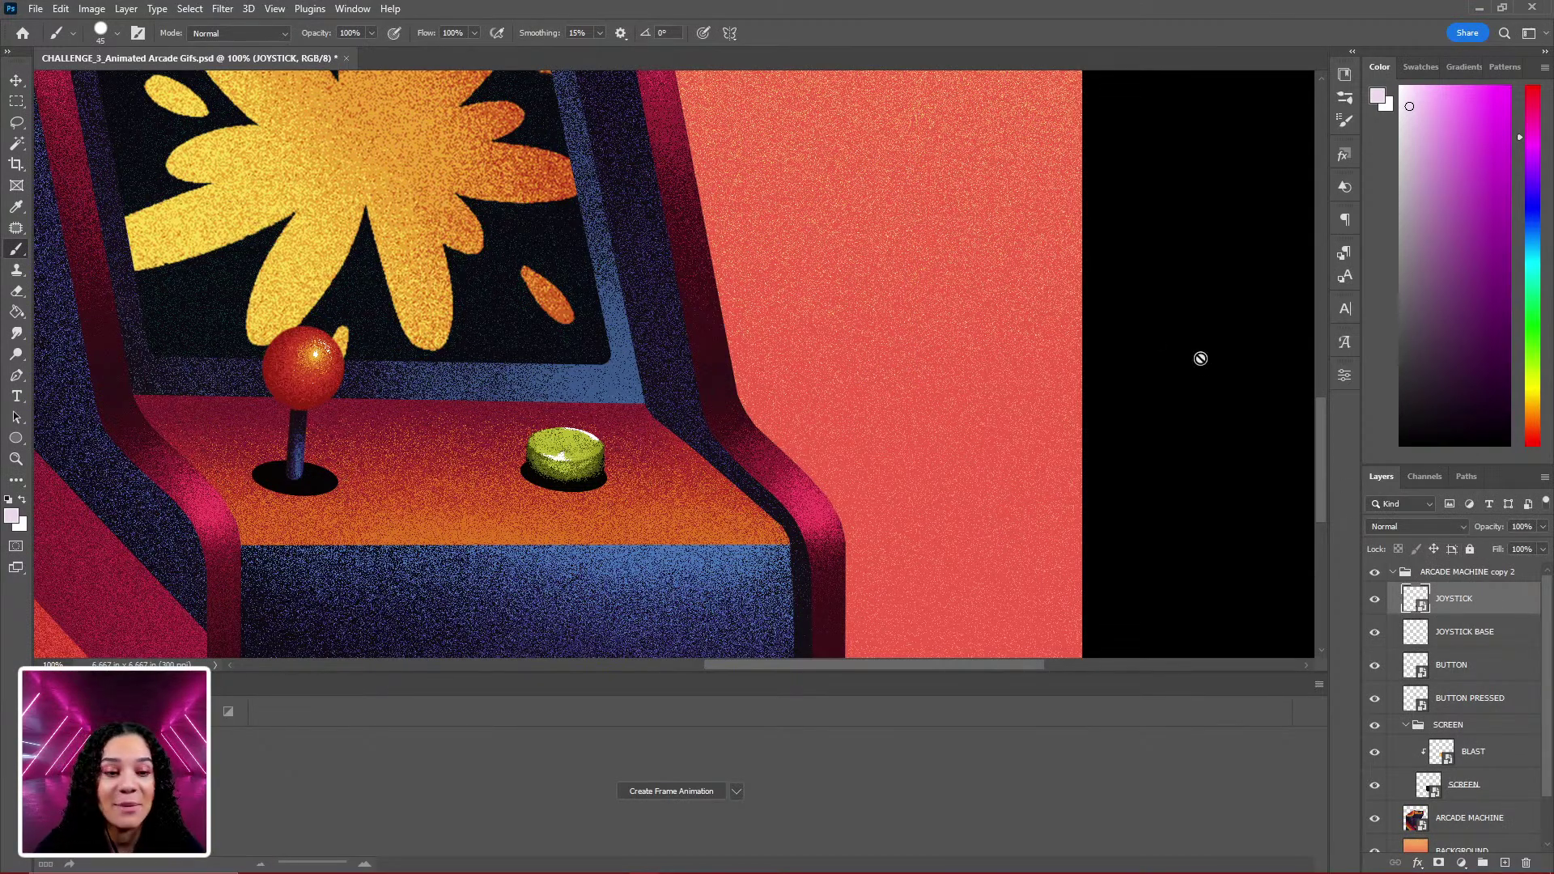
Rotate the JOYSTICK layer in ARCADE MACHINE copy 2 to about -17° around a reference point at the stick's base.
{"action": "mouse_move", "coordinate": [311, 387]}
{"action": "left_mouse_down"}
{"action": "mouse_move", "coordinate": [673, 388]}
{"action": "mouse_move", "coordinate": [658, 397]}
{"action": "mouse_move", "coordinate": [721, 403]}
{"action": "left_mouse_up"}
{"action": "key", "text": "ctrl+t"}
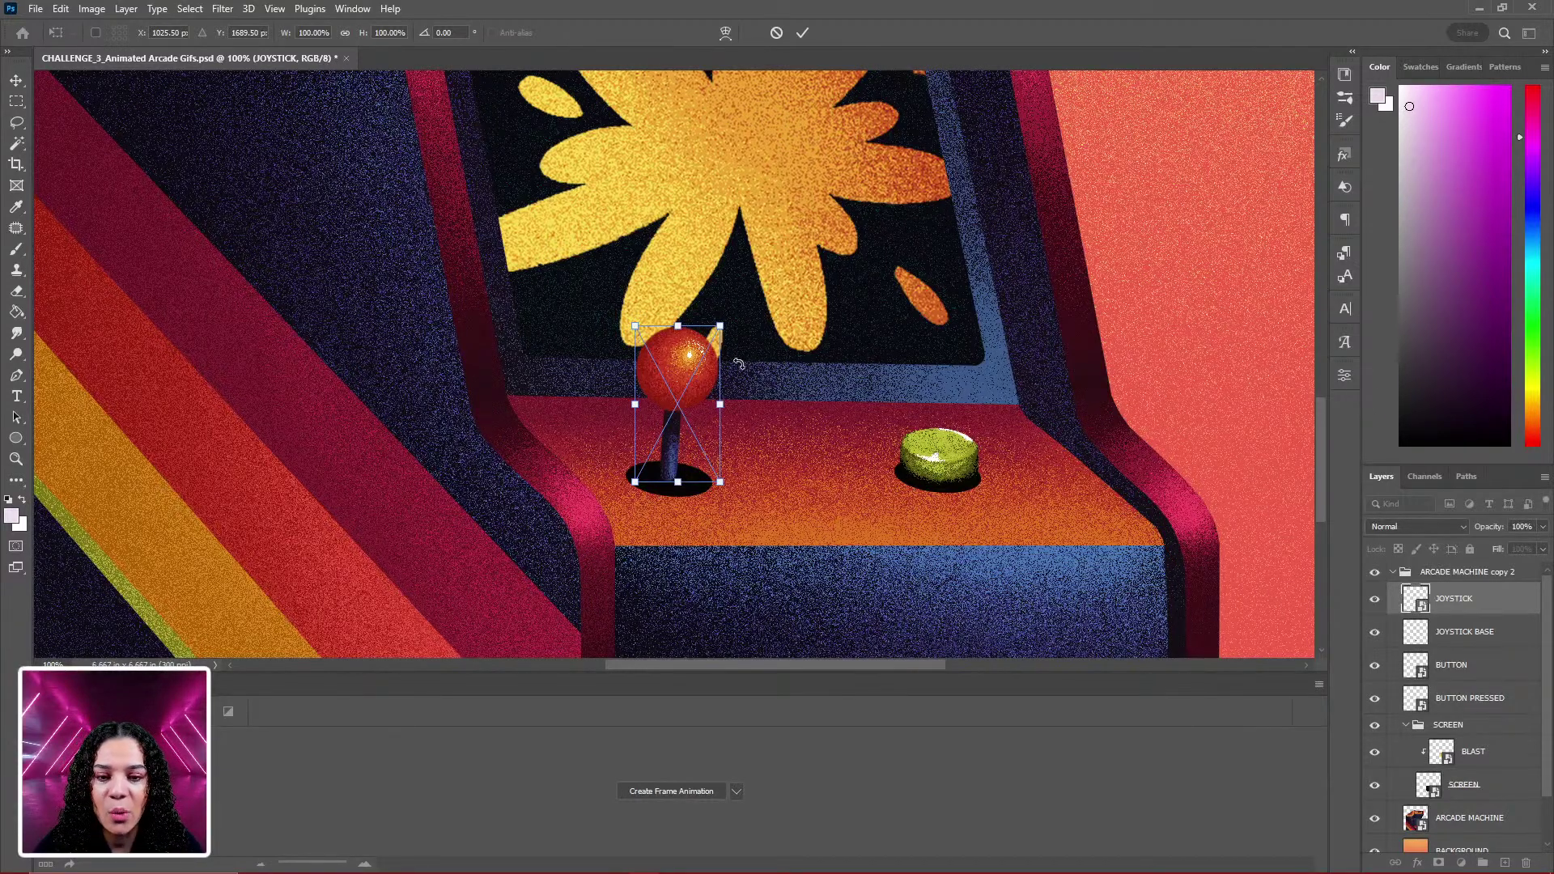
{"action": "left_click_drag", "start_coordinate": [752, 321], "coordinate": [697, 316]}
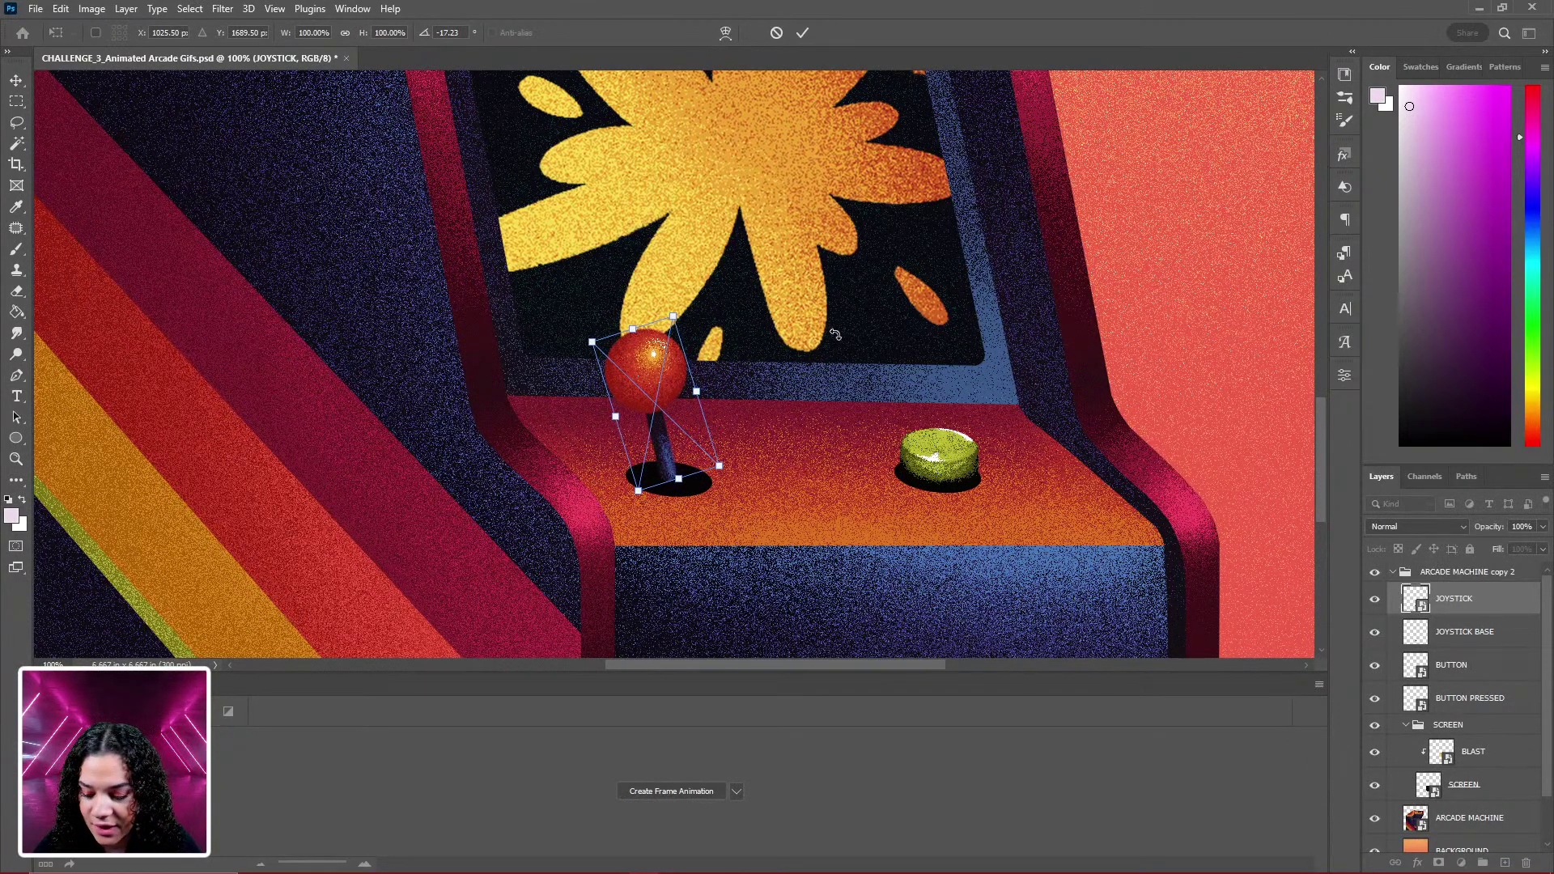
{"action": "key", "text": "Return"}
{"action": "key", "text": "b"}
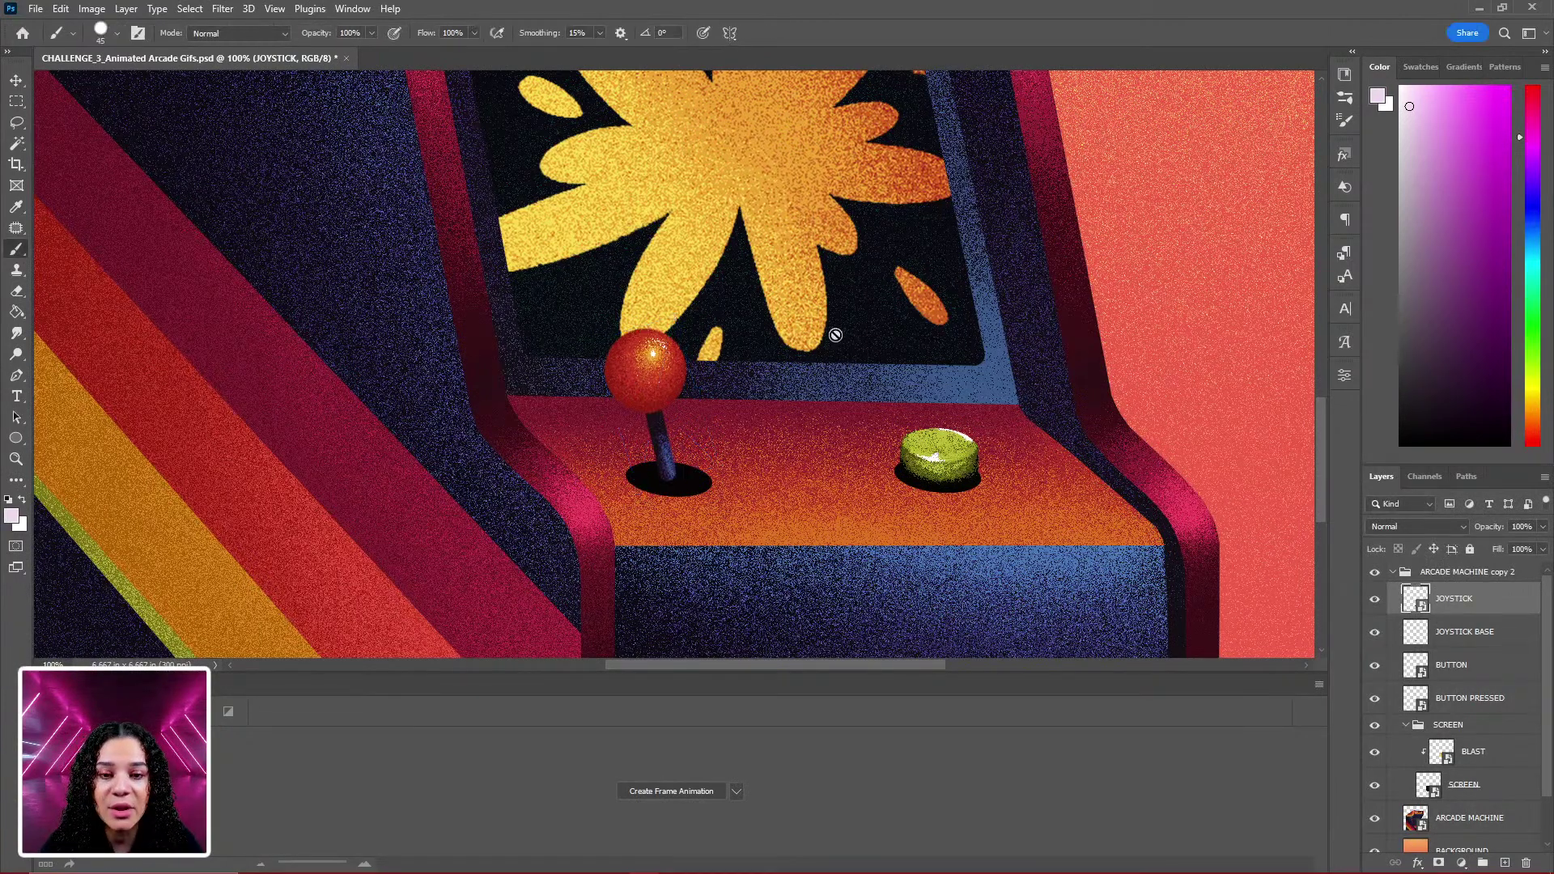
{"action": "key", "text": "ctrl+minus"}
{"action": "key", "text": "ctrl+minus"}
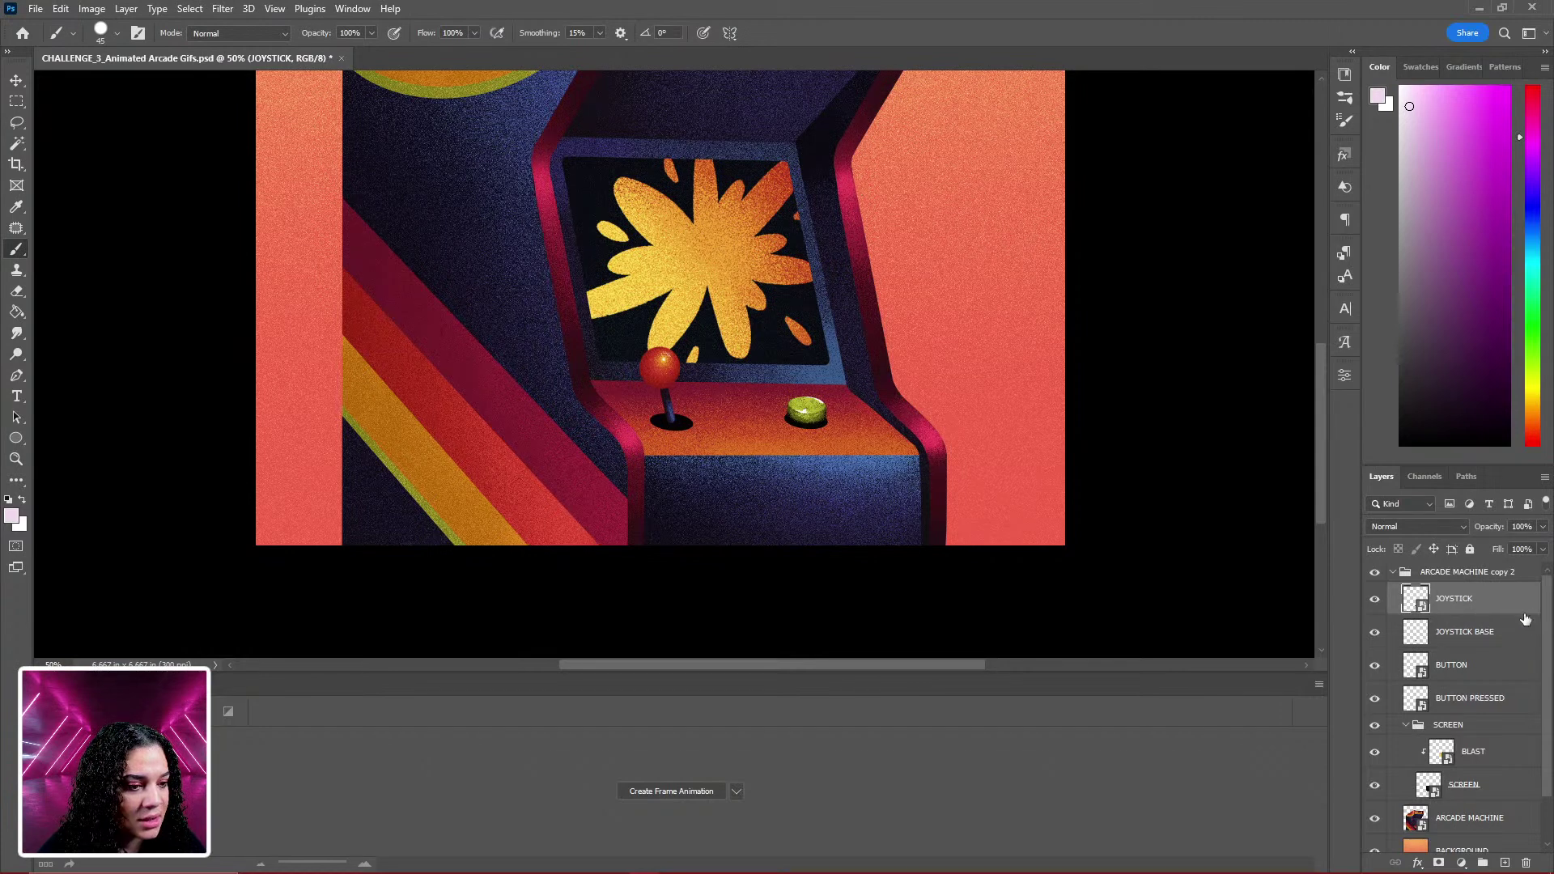
Collapse the ARCADE MACHINE copy 2 group and compare the frames by hiding and showing both copy groups.
{"action": "left_click", "coordinate": [1394, 573]}
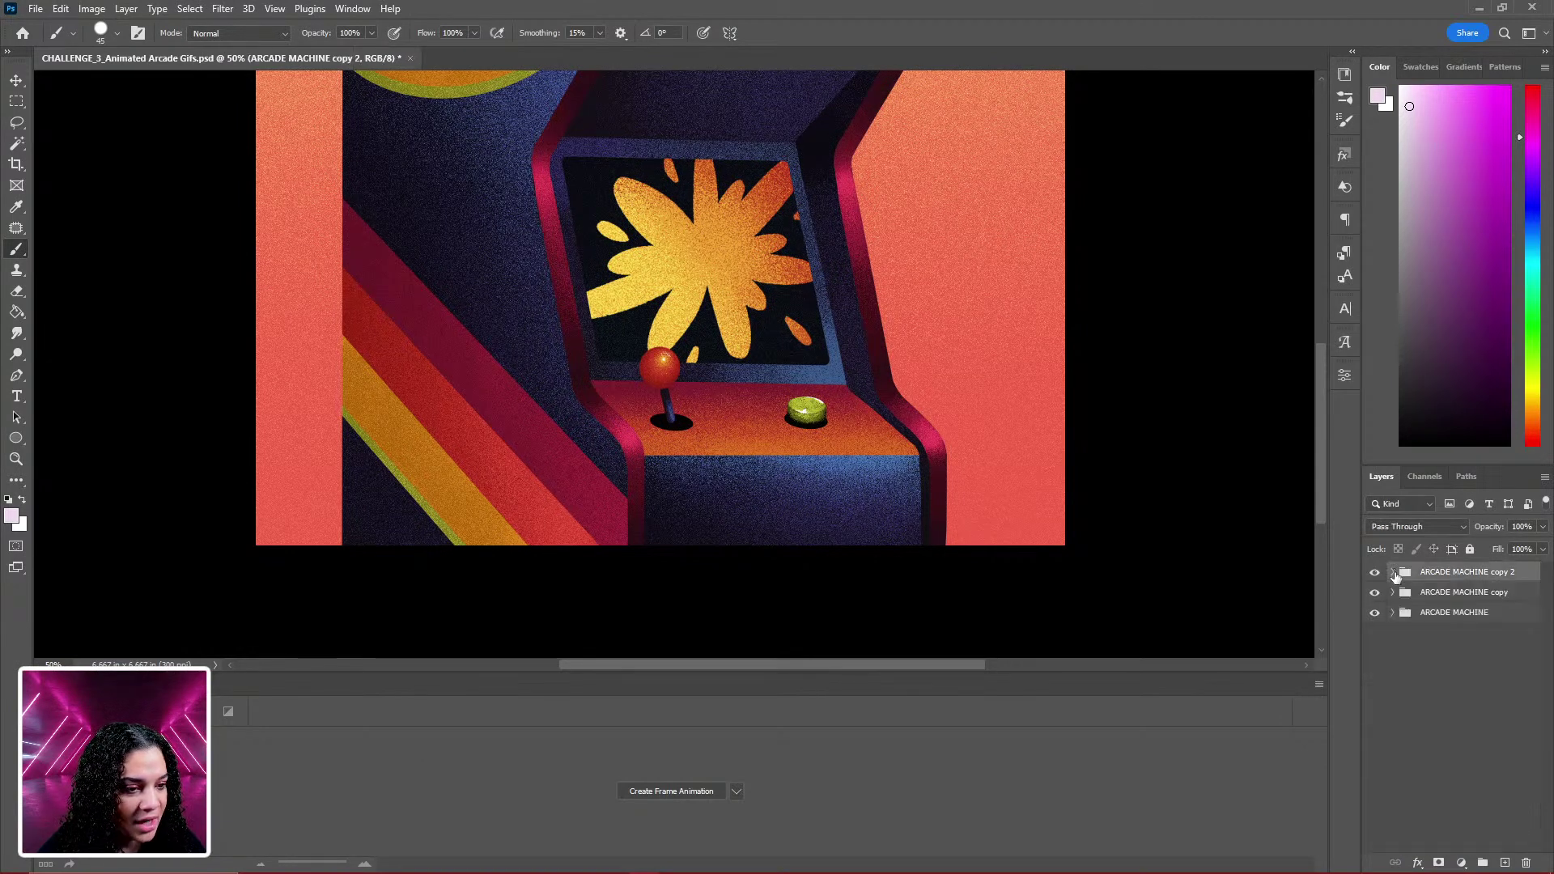
{"action": "left_click", "coordinate": [1374, 573]}
{"action": "left_click", "coordinate": [1374, 593]}
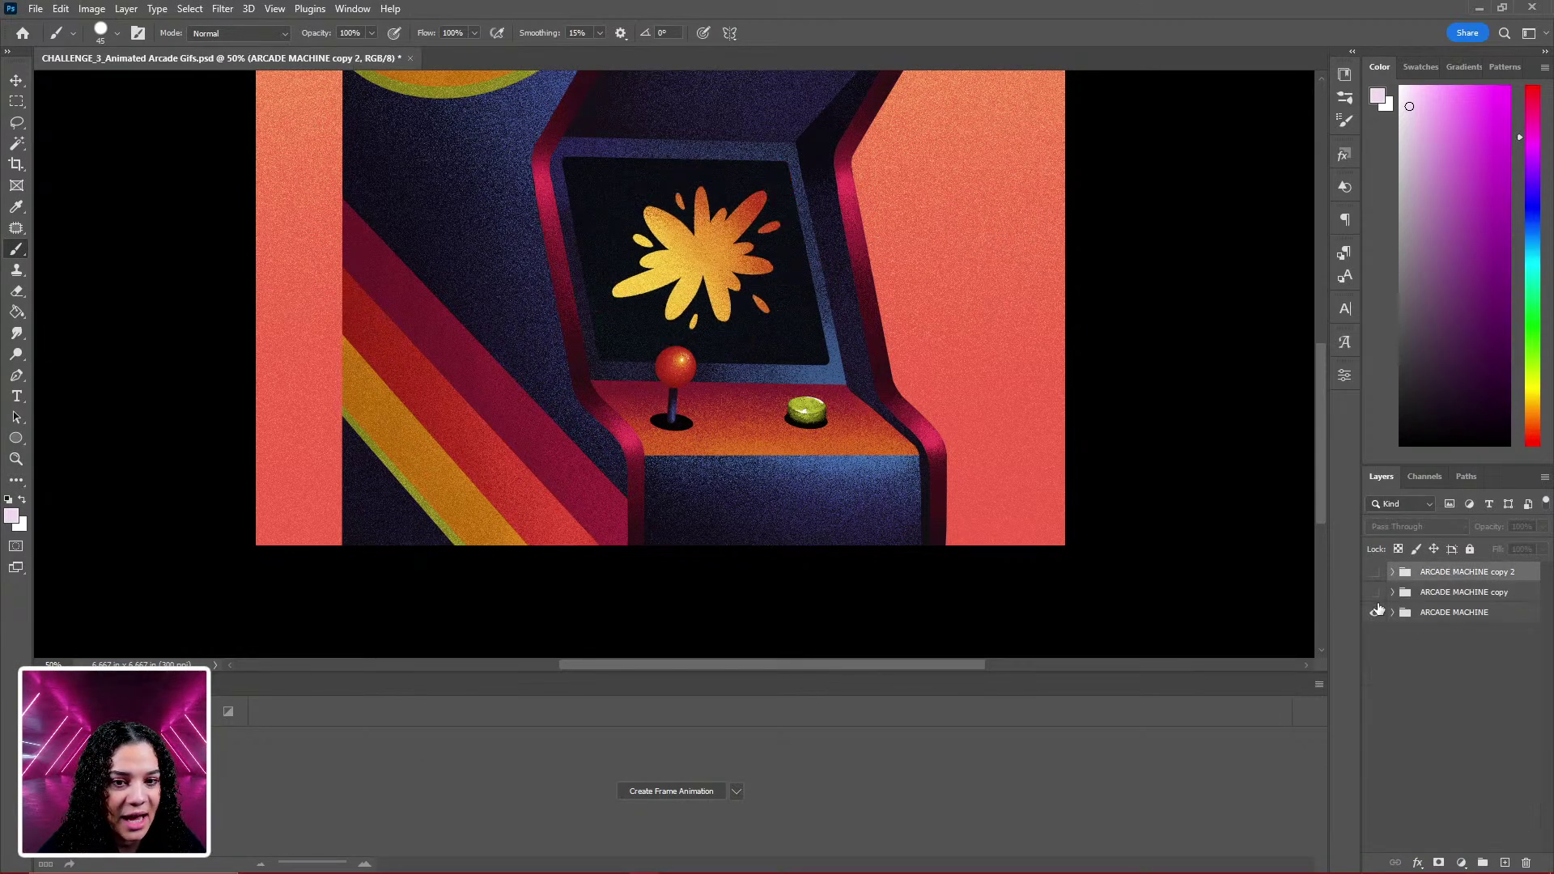
{"action": "left_click", "coordinate": [1374, 593]}
{"action": "left_click", "coordinate": [1376, 576]}
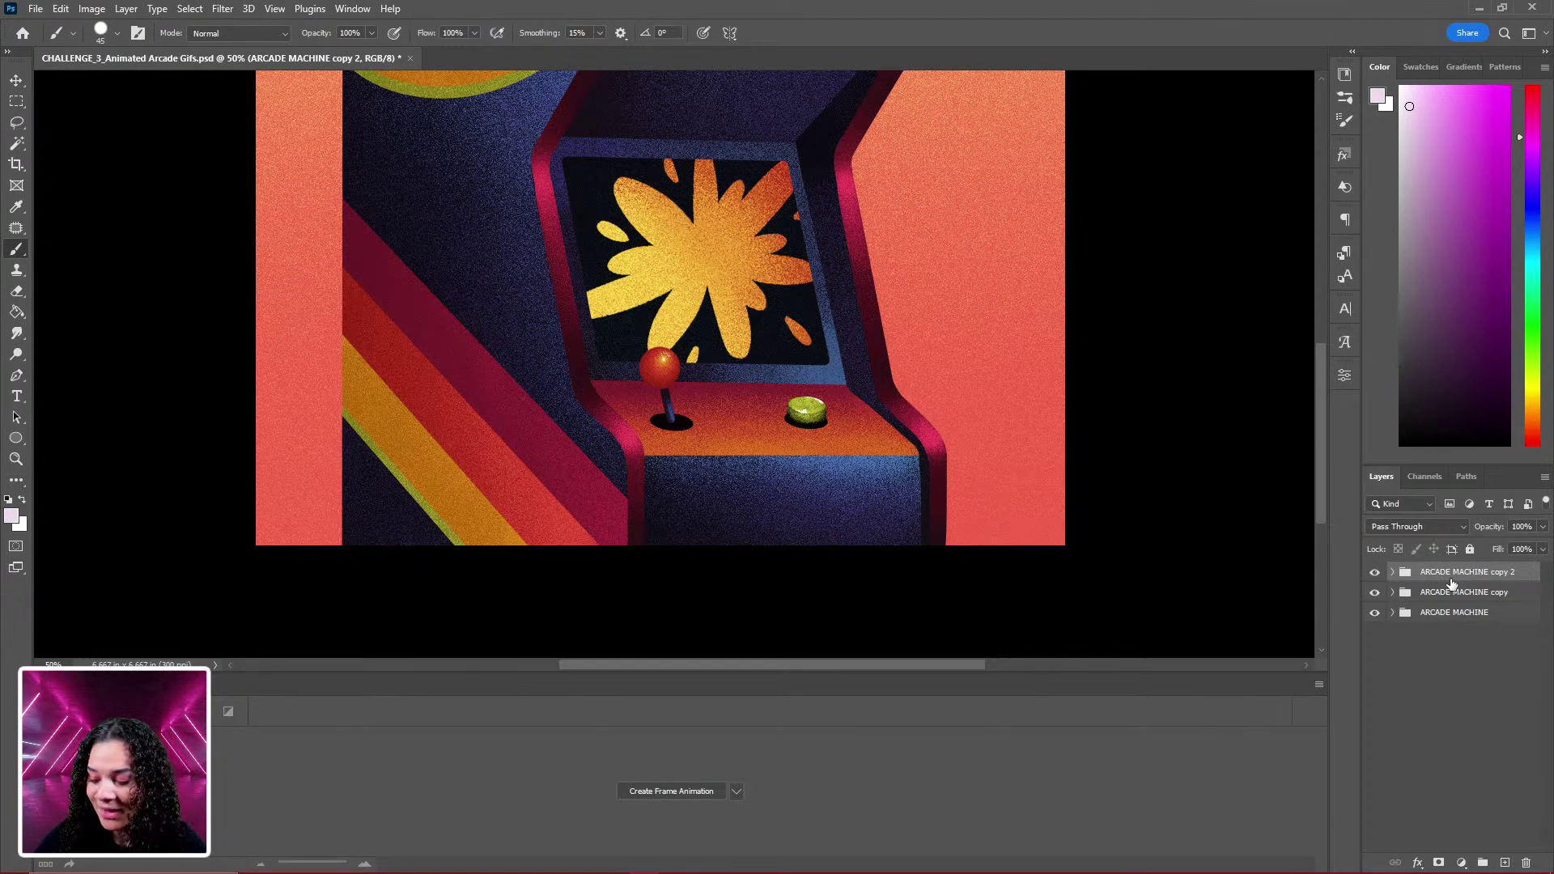
Duplicate the ARCADE MACHINE copy 2 group and expand the duplicate to show its layers.
{"action": "key", "text": "ctrl+j"}
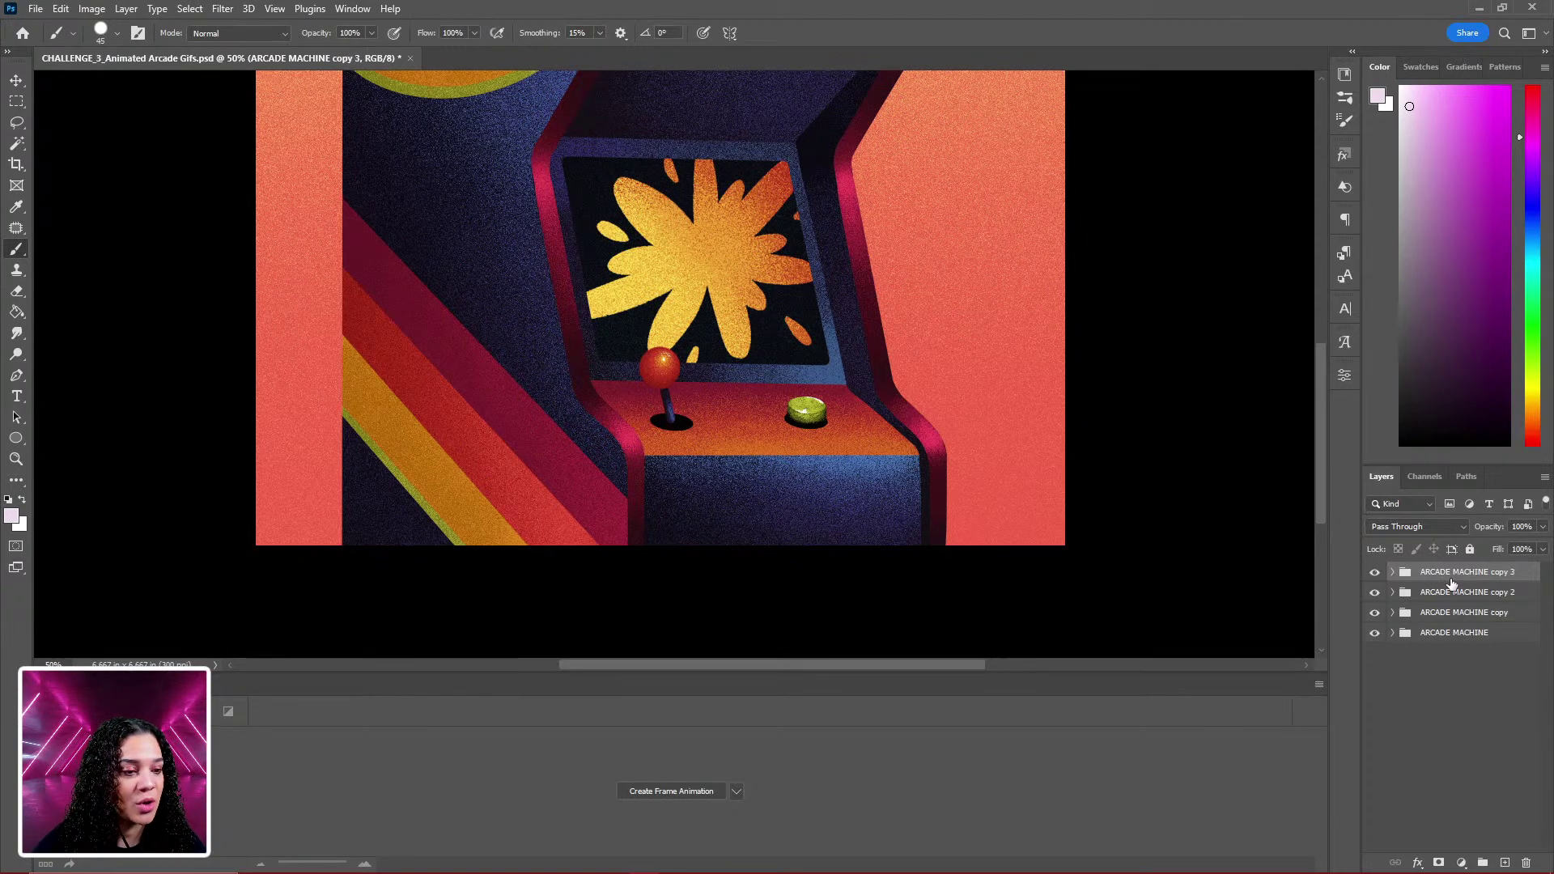
{"action": "left_click", "coordinate": [1393, 573]}
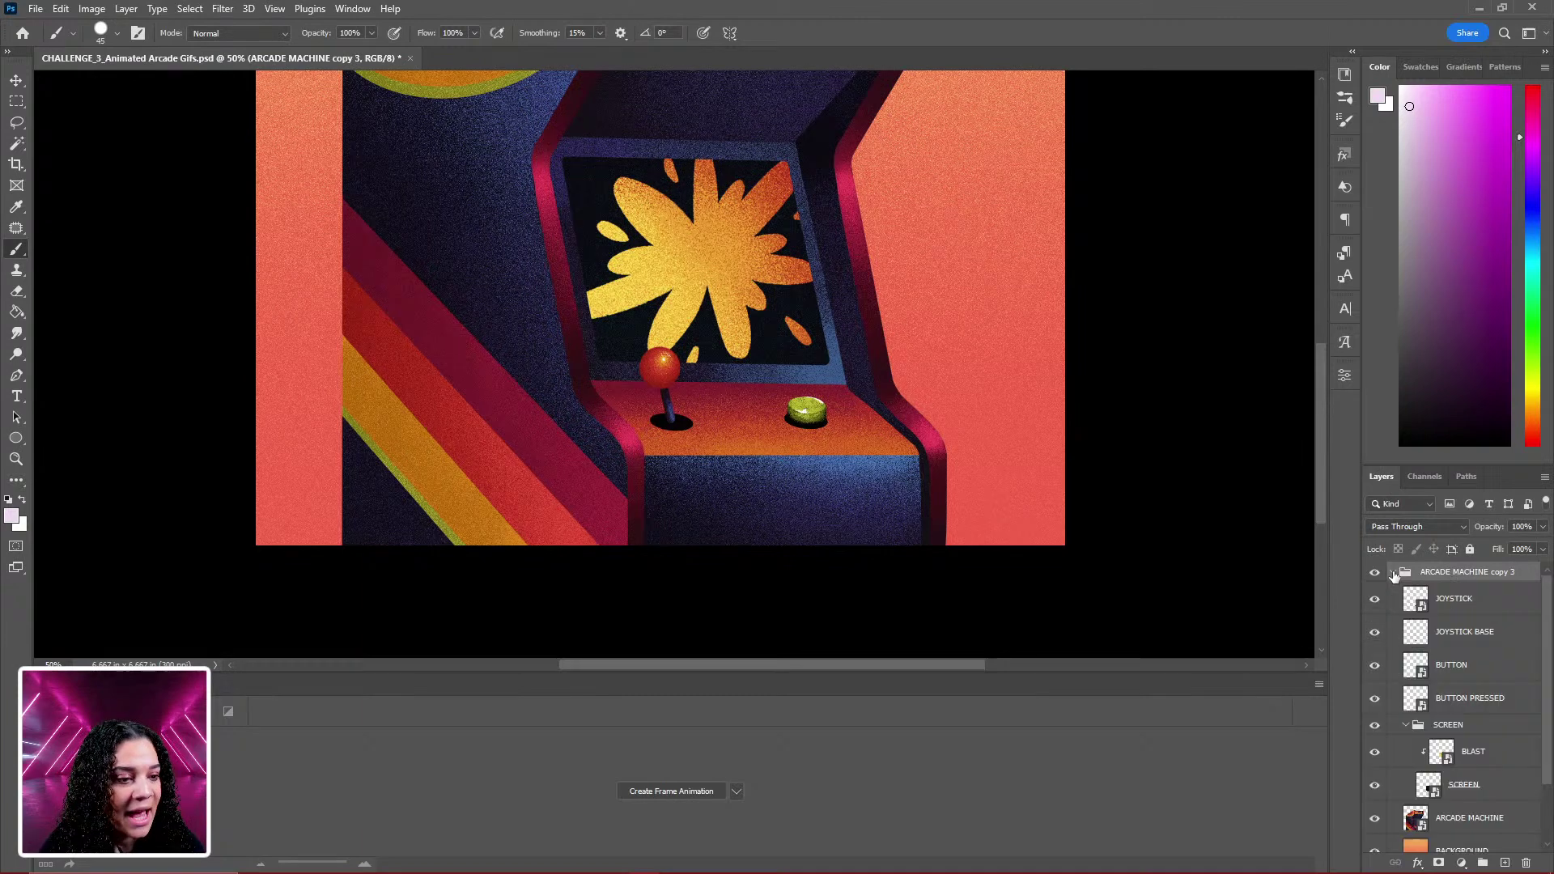
Enlarge the BLAST layer in ARCADE MACHINE copy 3 around its centre so the burst covers more of the arcade screen.
{"action": "left_click", "coordinate": [1487, 758]}
{"action": "key", "text": "ctrl+t"}
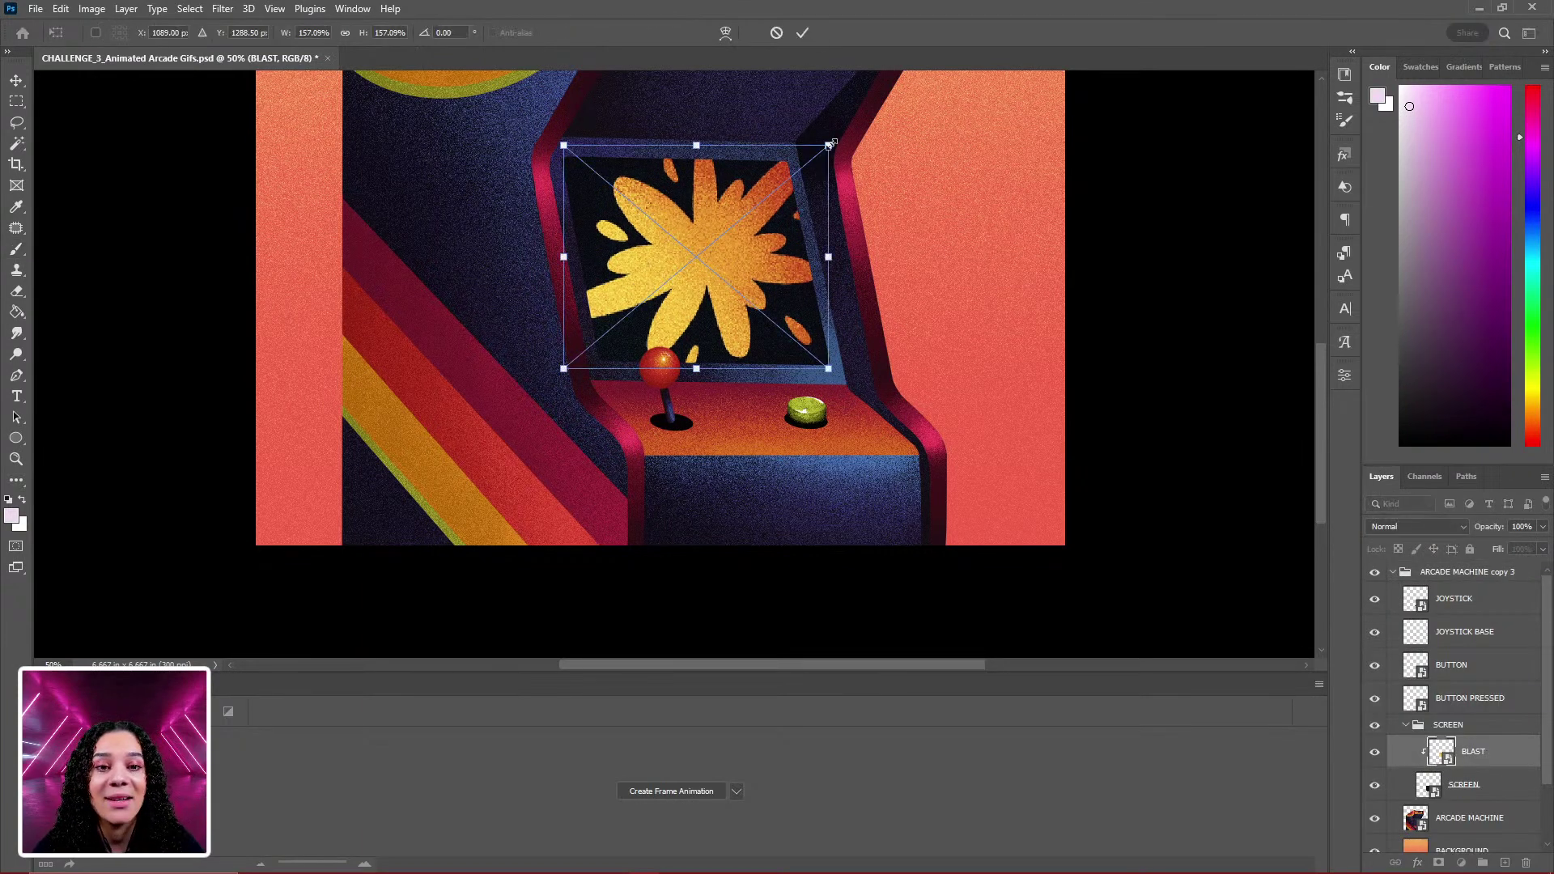
{"action": "left_click_drag", "start_coordinate": [830, 143], "coordinate": [868, 118]}
{"action": "key", "text": "Return"}
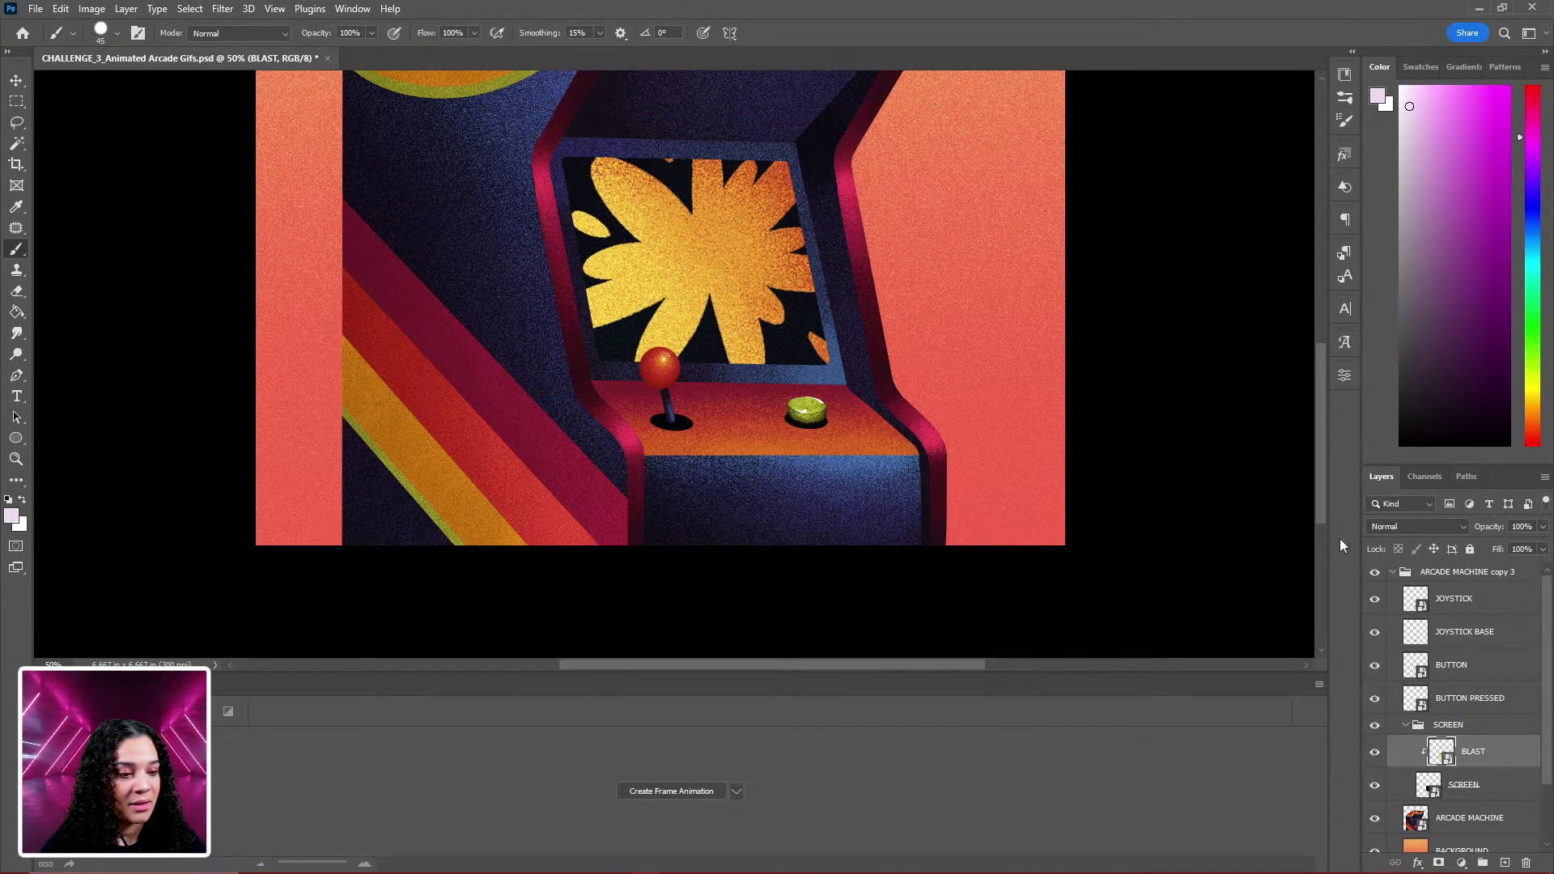
{"action": "scroll", "coordinate": [1482, 761], "scroll_direction": "down", "scroll_amount": 2}
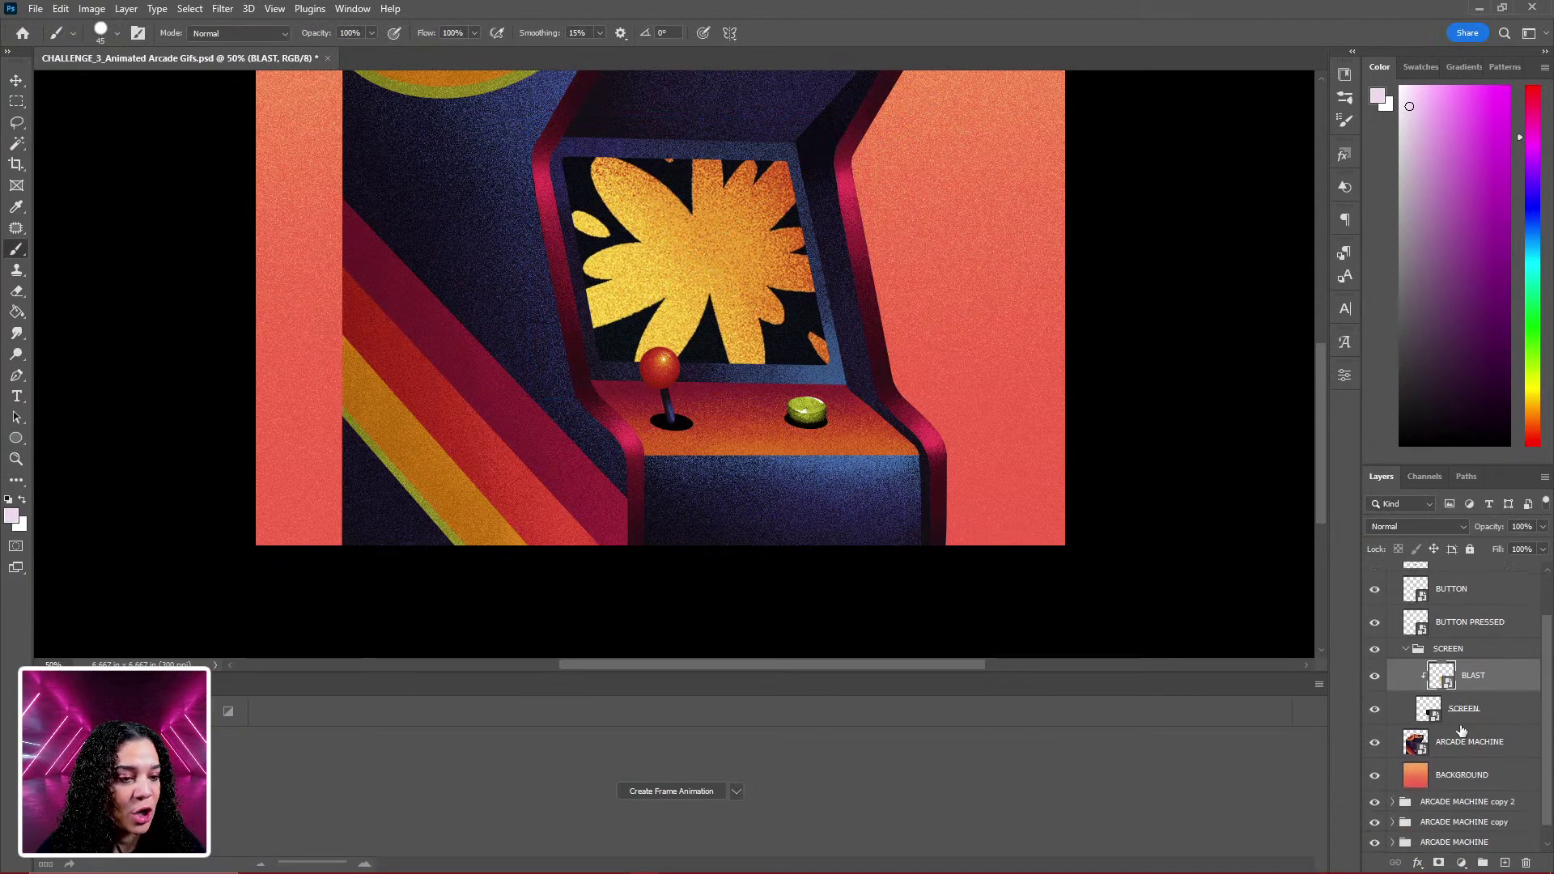
{"action": "scroll", "coordinate": [1470, 688], "scroll_direction": "up", "scroll_amount": 2}
Rotate the JOYSTICK layer in ARCADE MACHINE copy 3 upright to about 0° around a reference point at the stick's base.
{"action": "left_click", "coordinate": [1478, 609]}
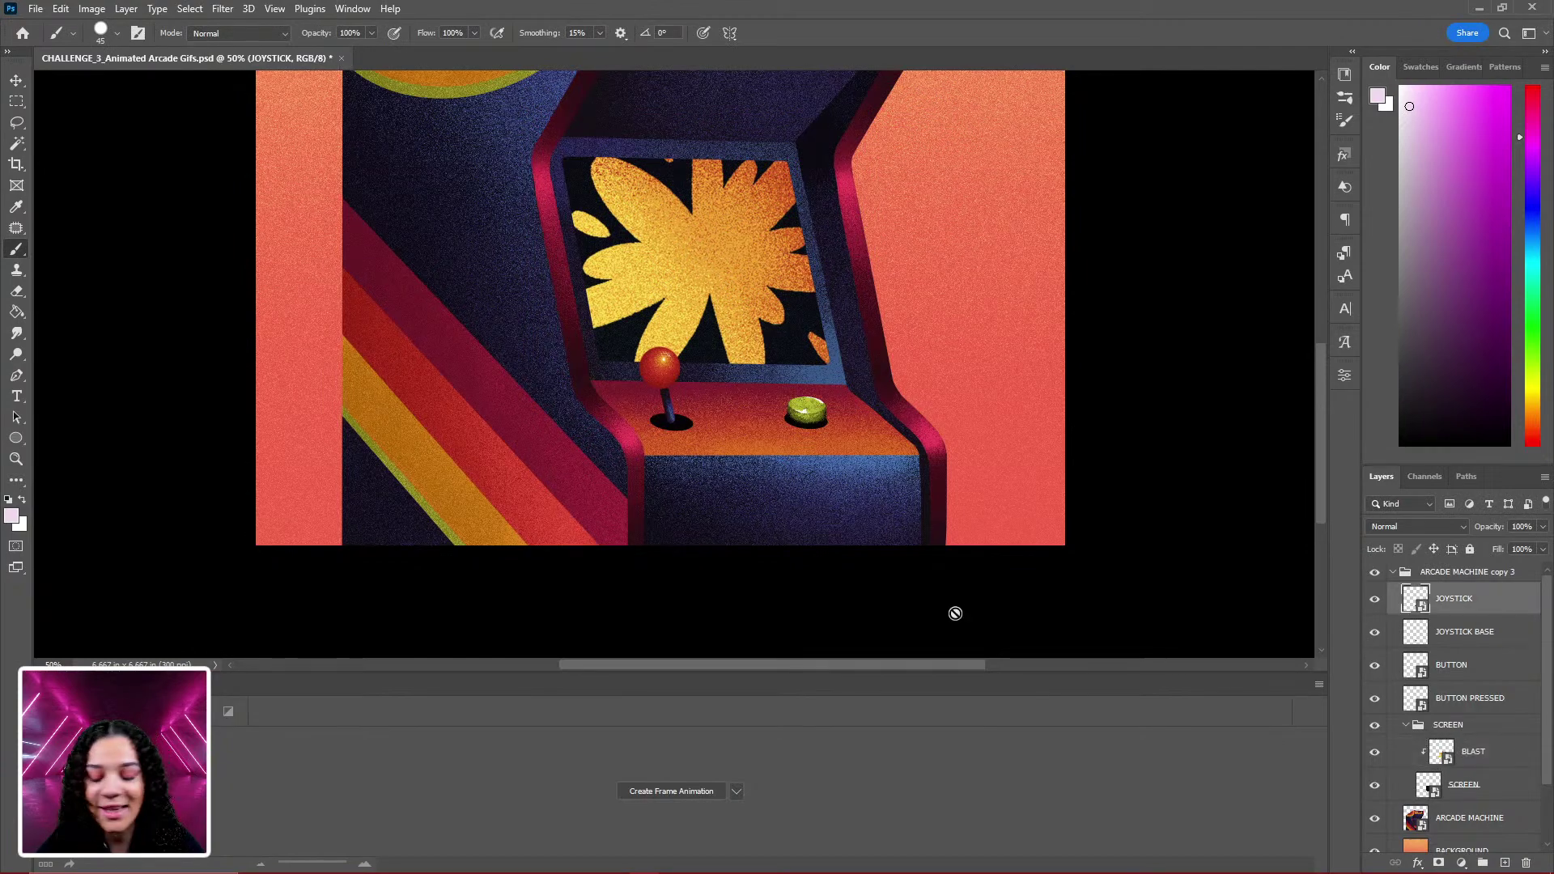
{"action": "key", "text": "ctrl+plus"}
{"action": "key", "text": "ctrl+plus"}
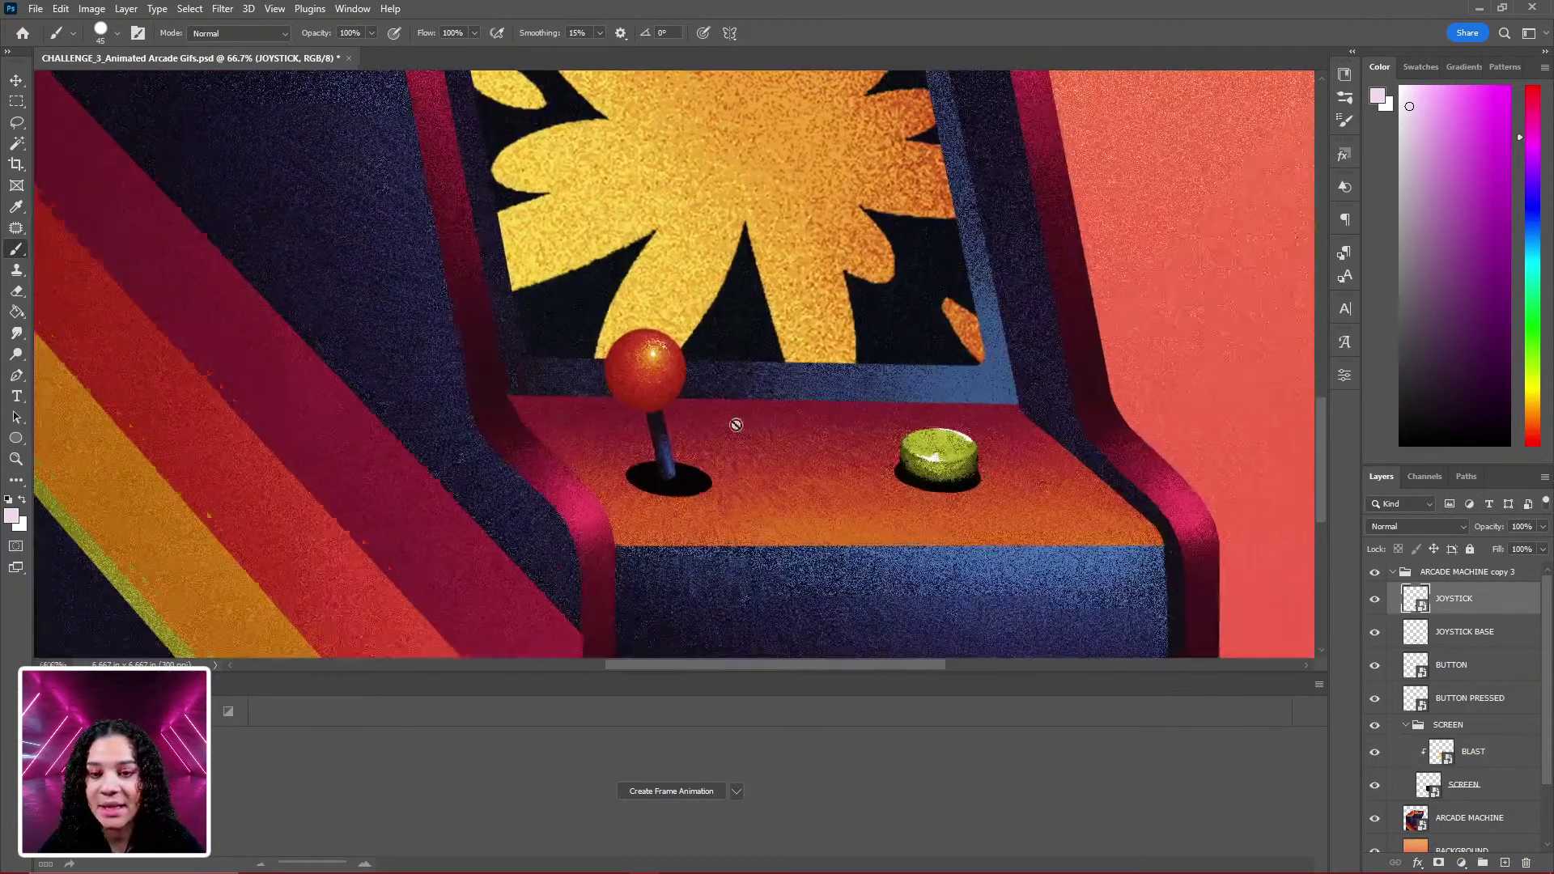
{"action": "key", "text": "ctrl+t"}
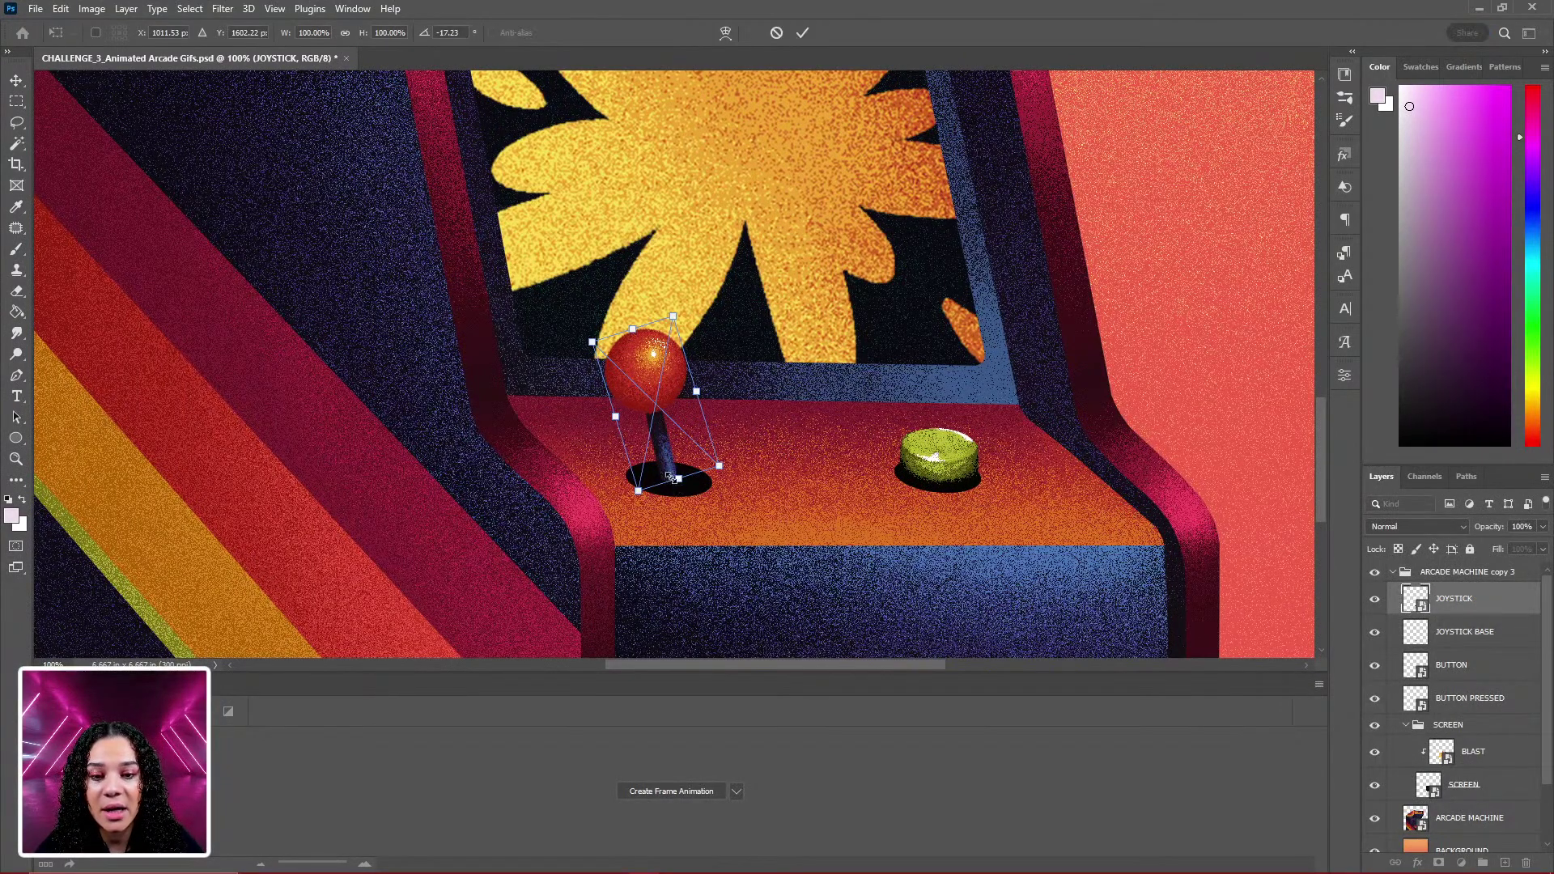
{"action": "left_click_drag", "start_coordinate": [672, 484], "coordinate": [678, 479]}
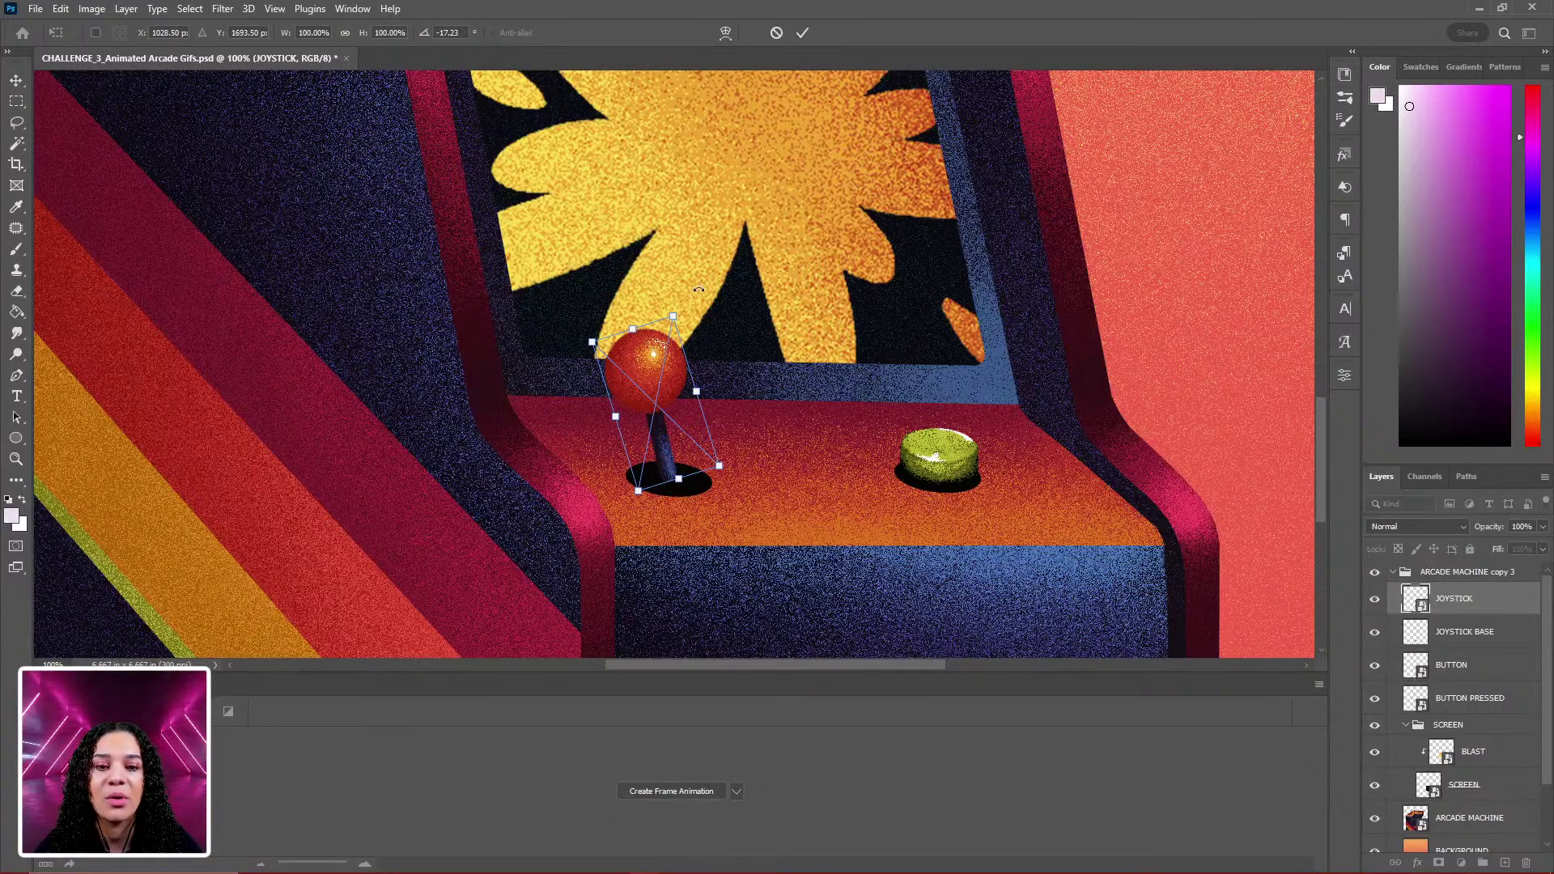
{"action": "left_click_drag", "start_coordinate": [701, 293], "coordinate": [745, 325]}
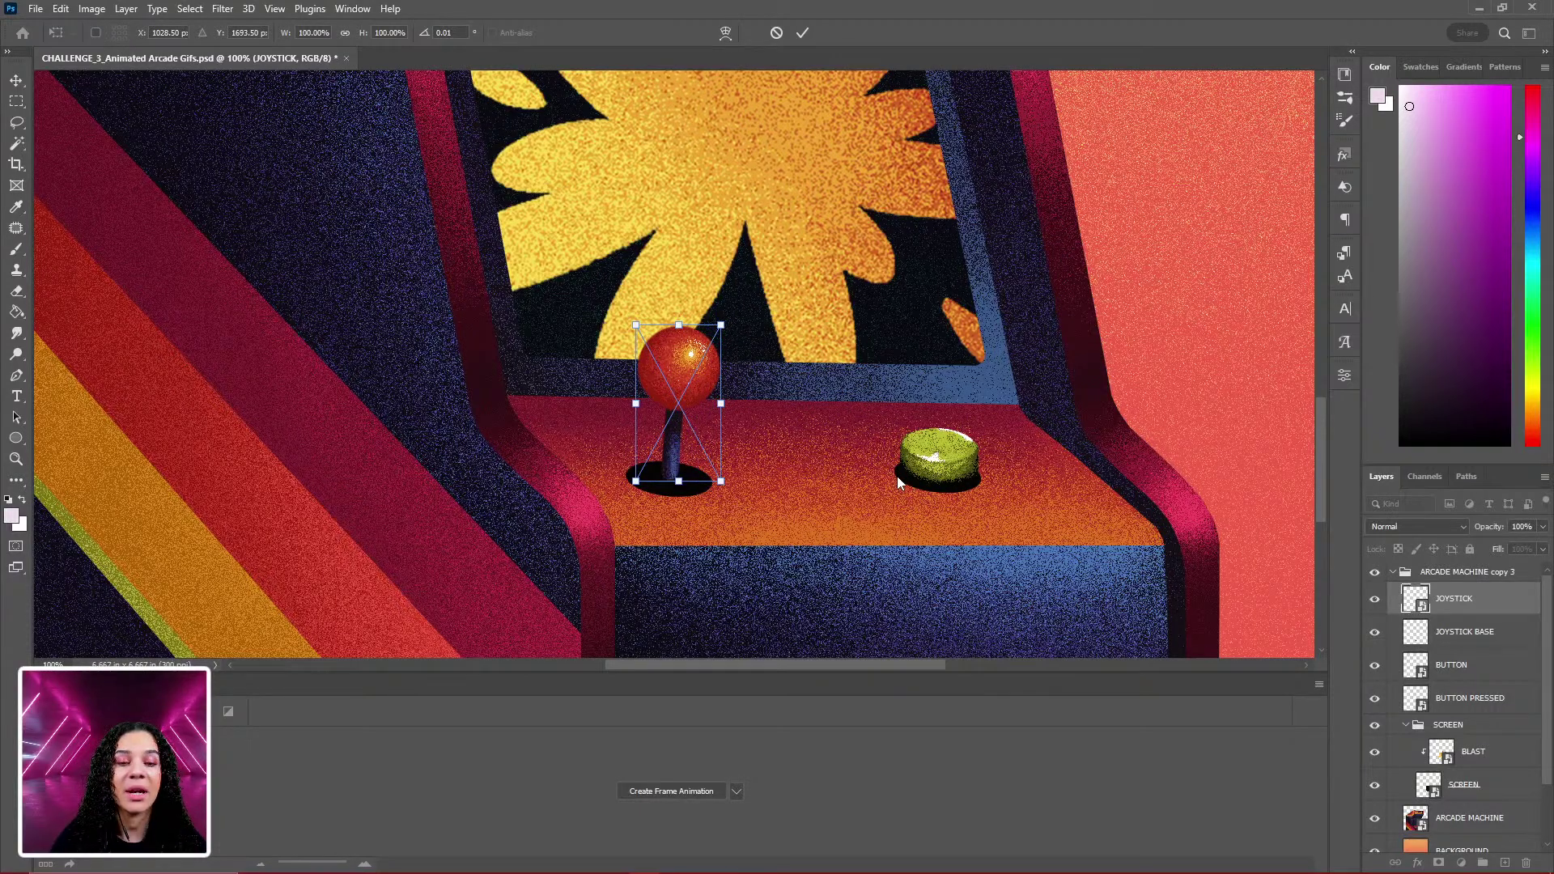
{"action": "key", "text": "Return"}
{"action": "key", "text": "b"}
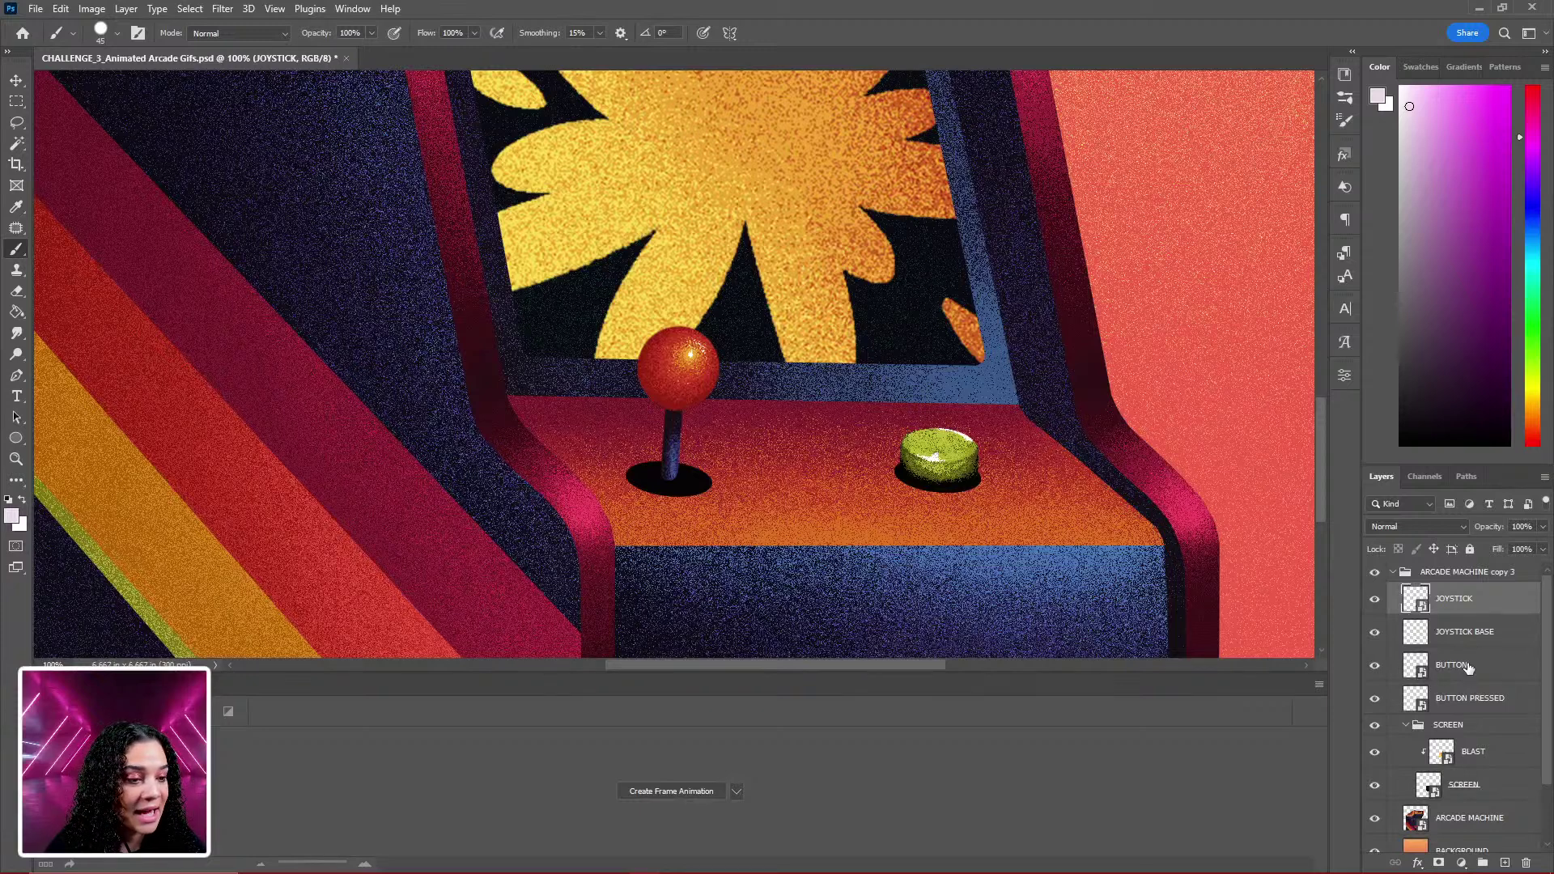
Hide the BUTTON layer in ARCADE MACHINE copy 3 to reveal the pressed button beneath, comparing both states.
{"action": "left_click", "coordinate": [1375, 667]}
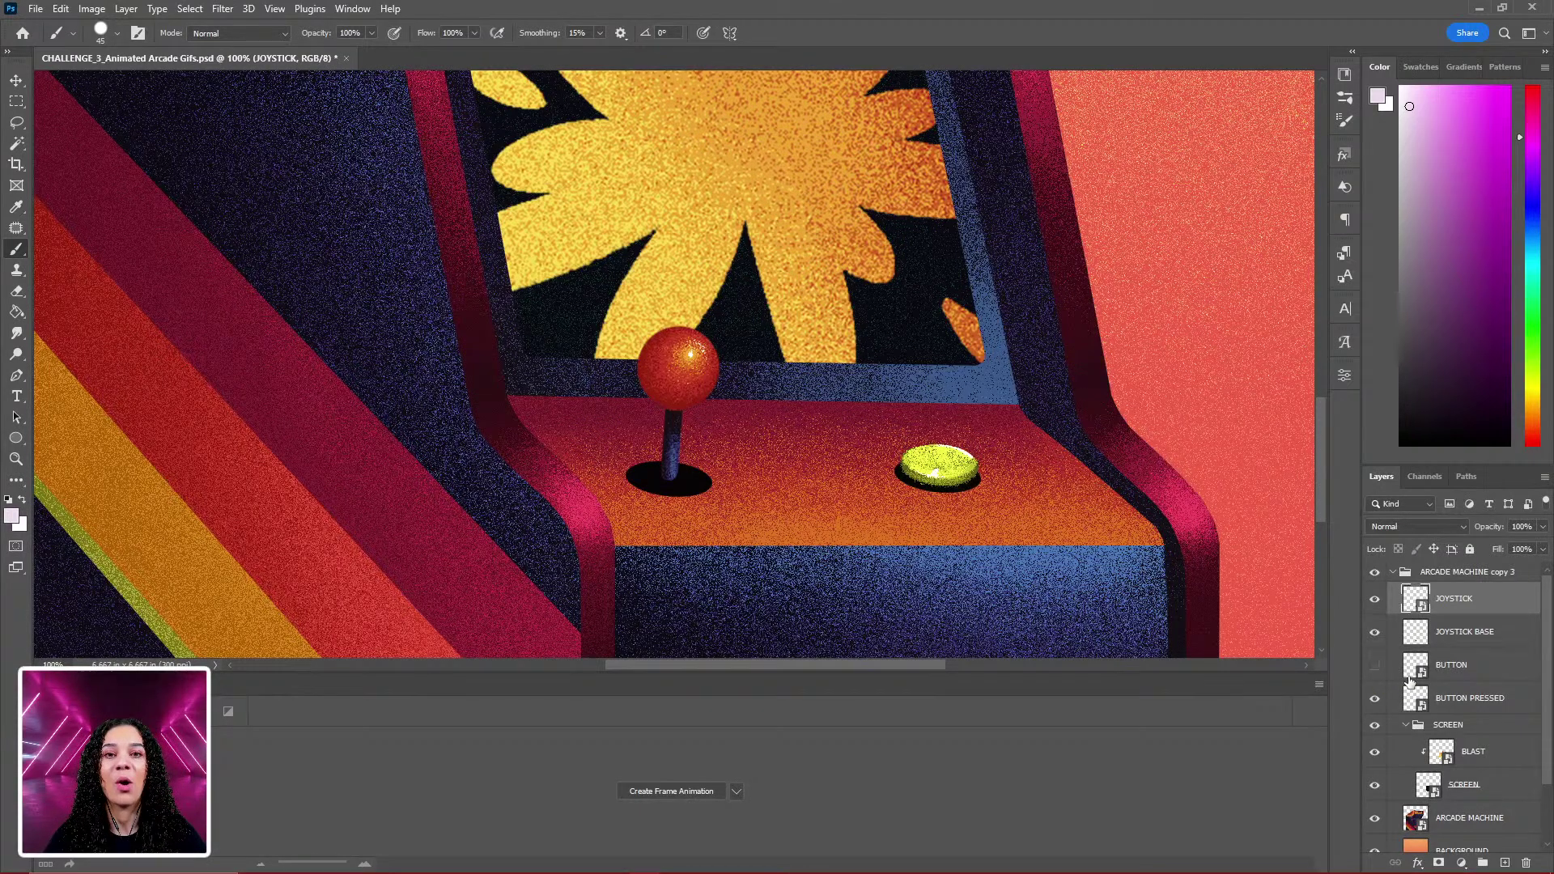
{"action": "left_click", "coordinate": [1375, 667]}
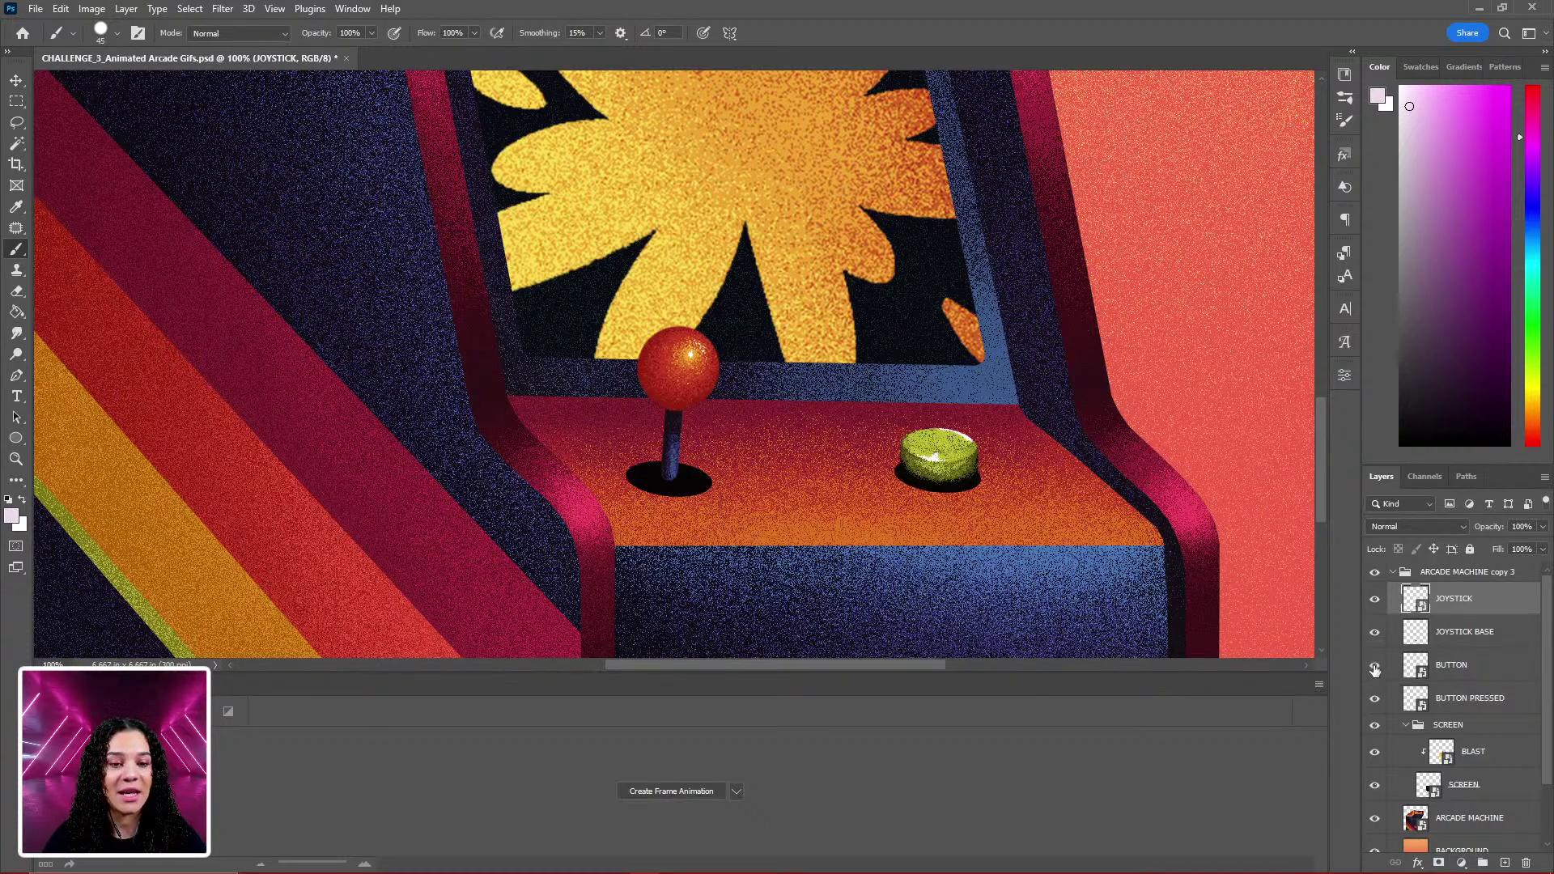
{"action": "left_click", "coordinate": [1375, 667]}
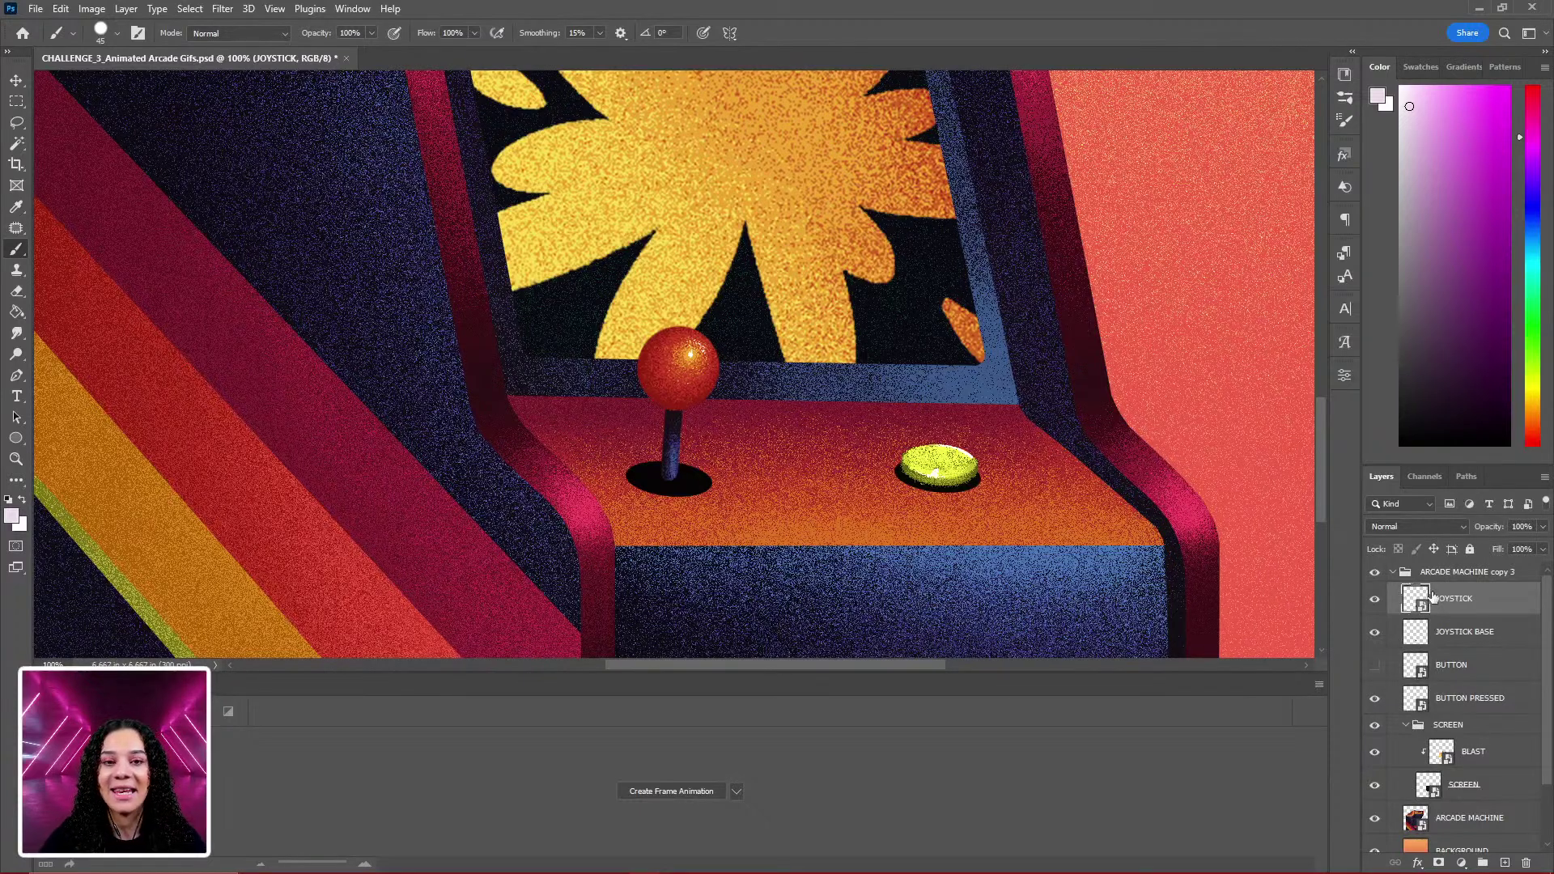
Collapse the ARCADE MACHINE copy 3 group, duplicate it, and expand the duplicate to show its layers.
{"action": "left_click", "coordinate": [1393, 572]}
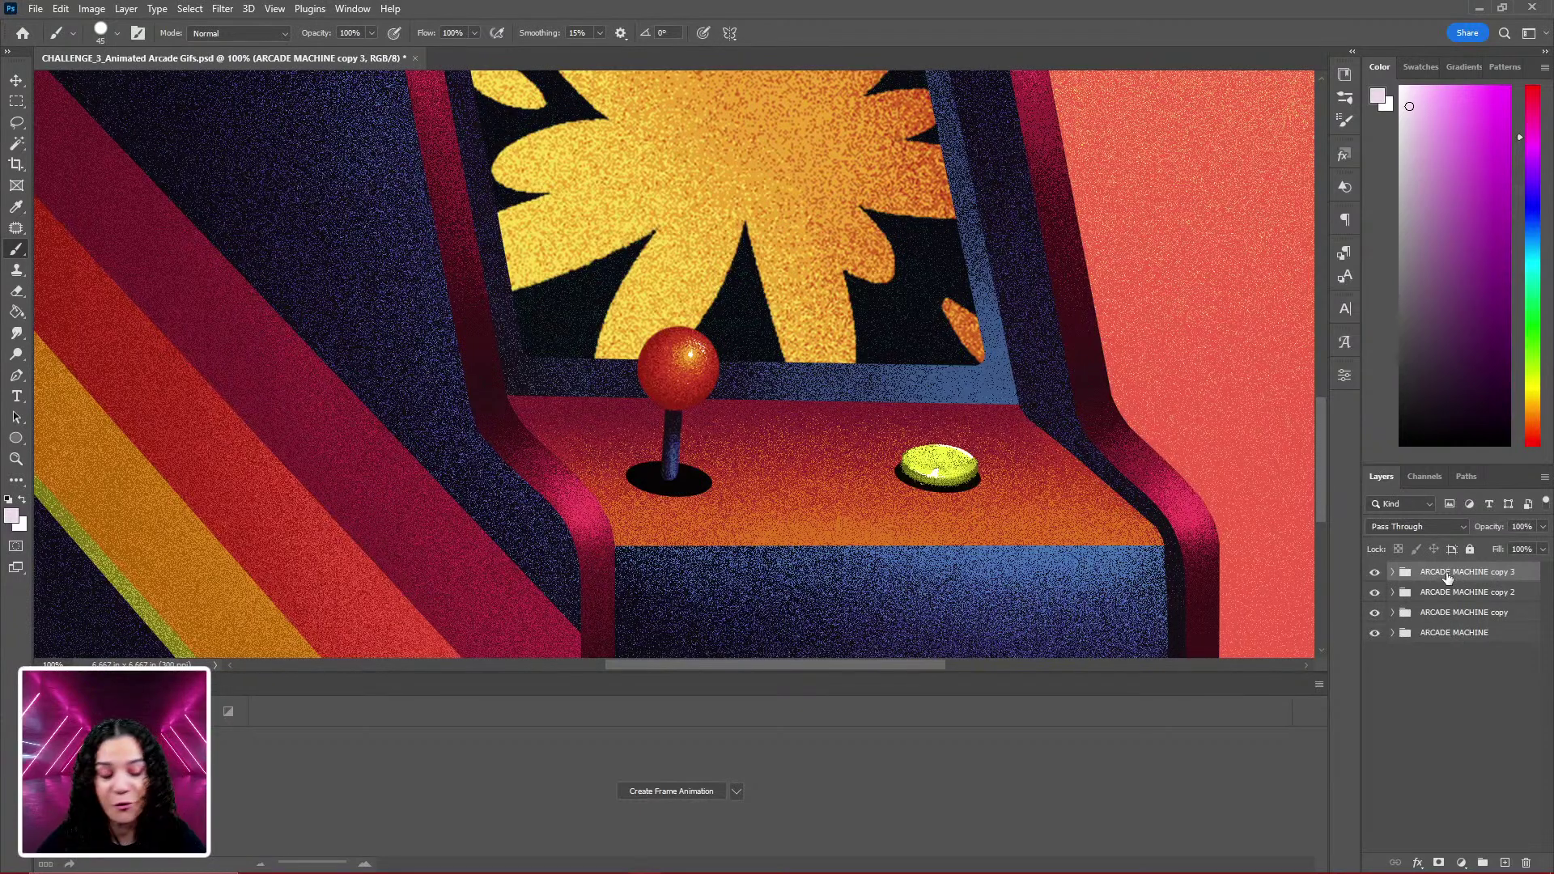
{"action": "key", "text": "ctrl+j"}
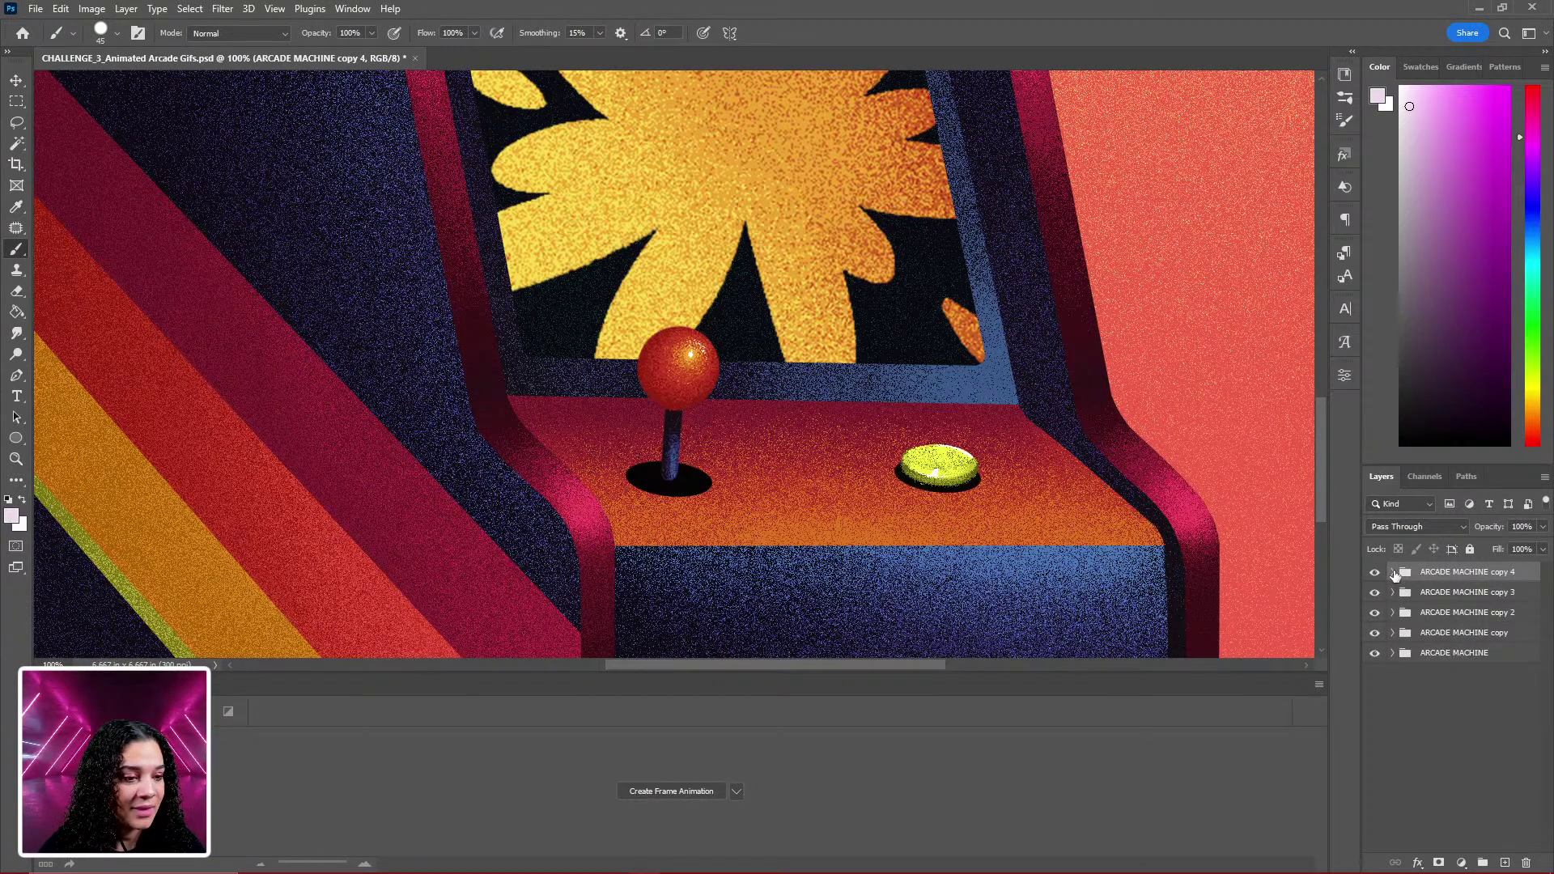
{"action": "left_click", "coordinate": [1393, 572]}
Scale the BLAST layer in ARCADE MACHINE copy 4 up to about 243% around its centre.
{"action": "left_click", "coordinate": [1490, 606]}
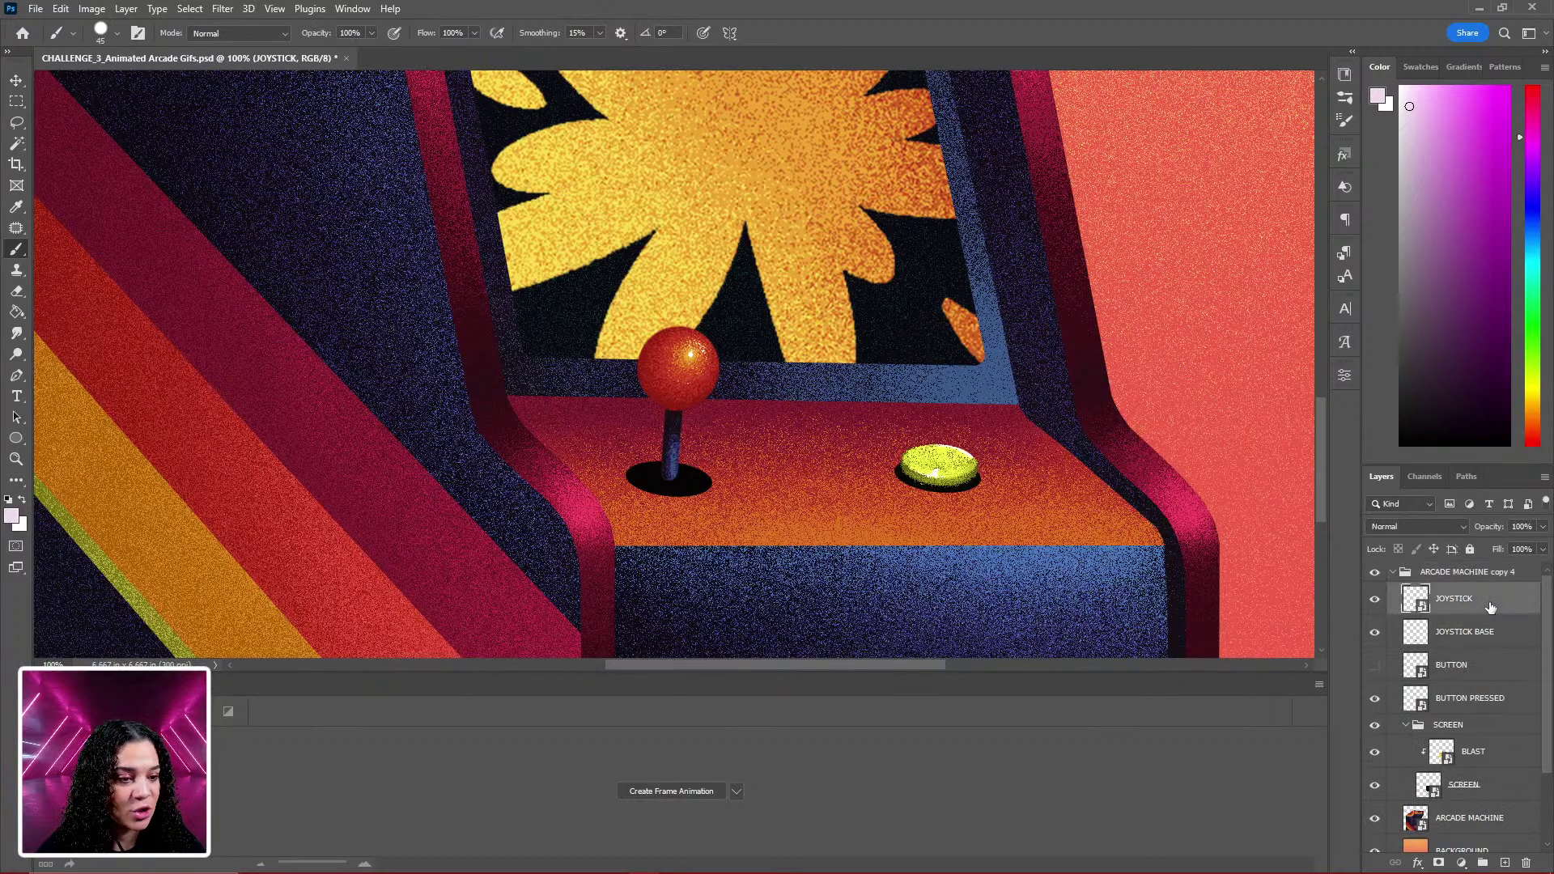
{"action": "left_click", "coordinate": [1475, 753]}
{"action": "key", "text": "ctrl+minus"}
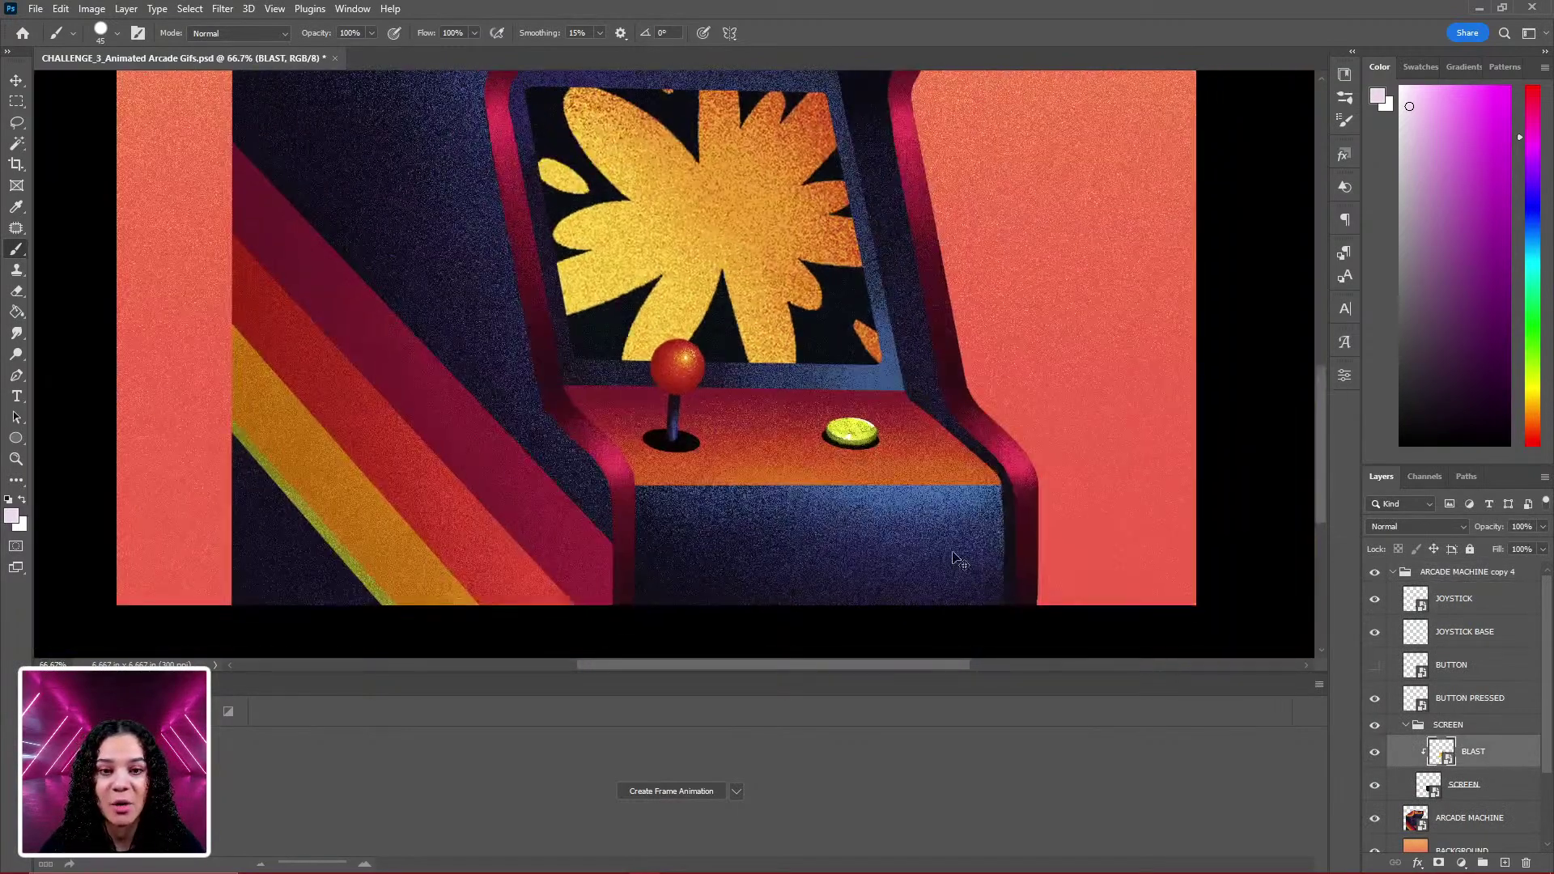
{"action": "key", "text": "ctrl+minus"}
{"action": "key", "text": "ctrl+t"}
{"action": "left_click_drag", "start_coordinate": [864, 116], "coordinate": [923, 113]}
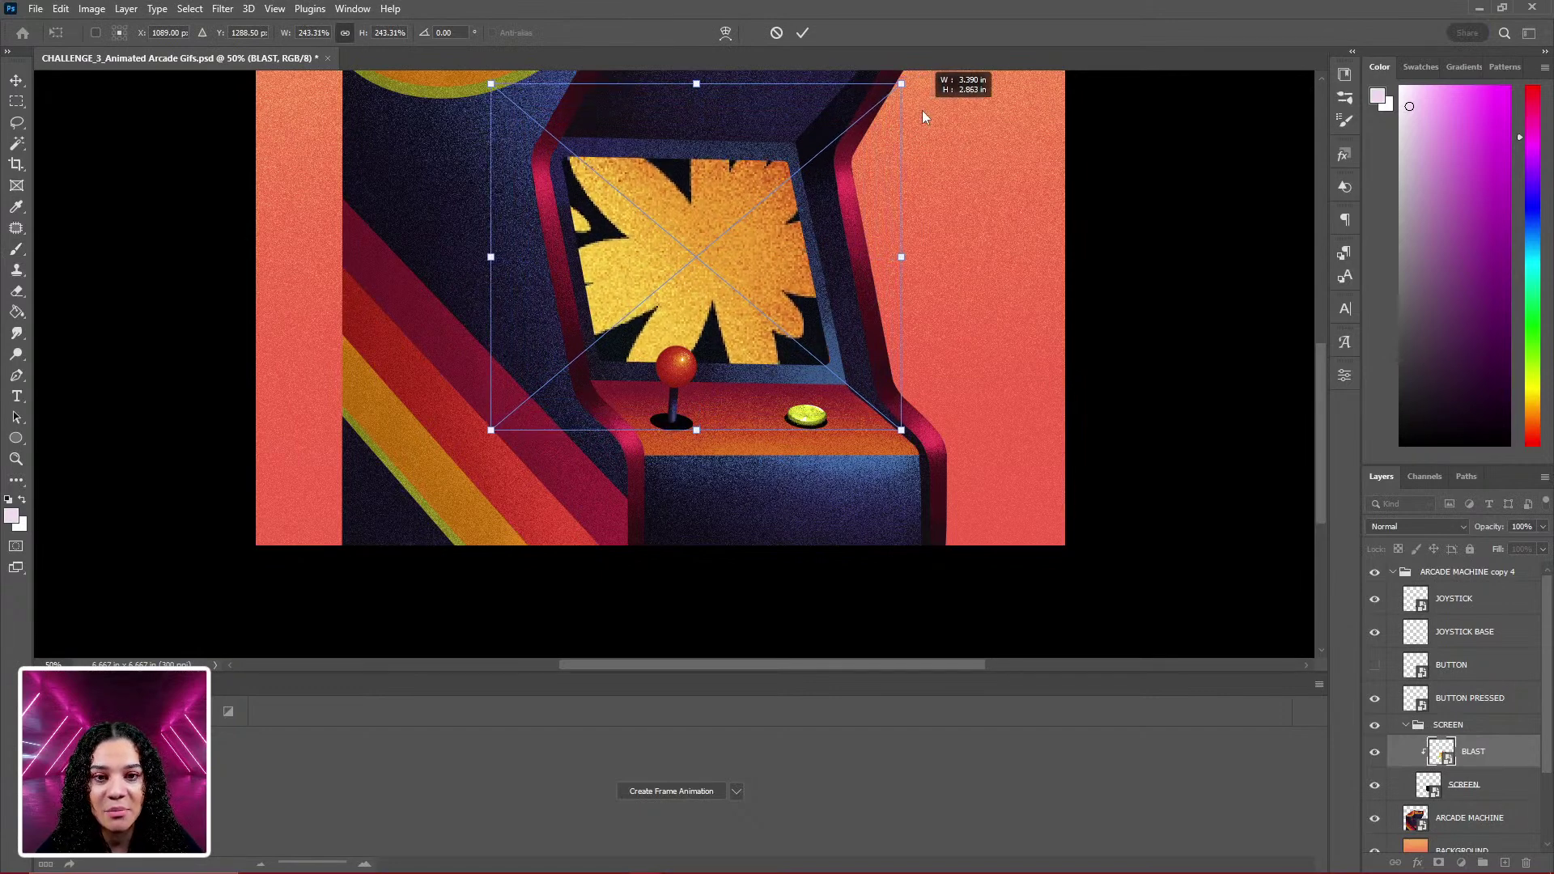
{"action": "key", "text": "Return"}
{"action": "key", "text": "b"}
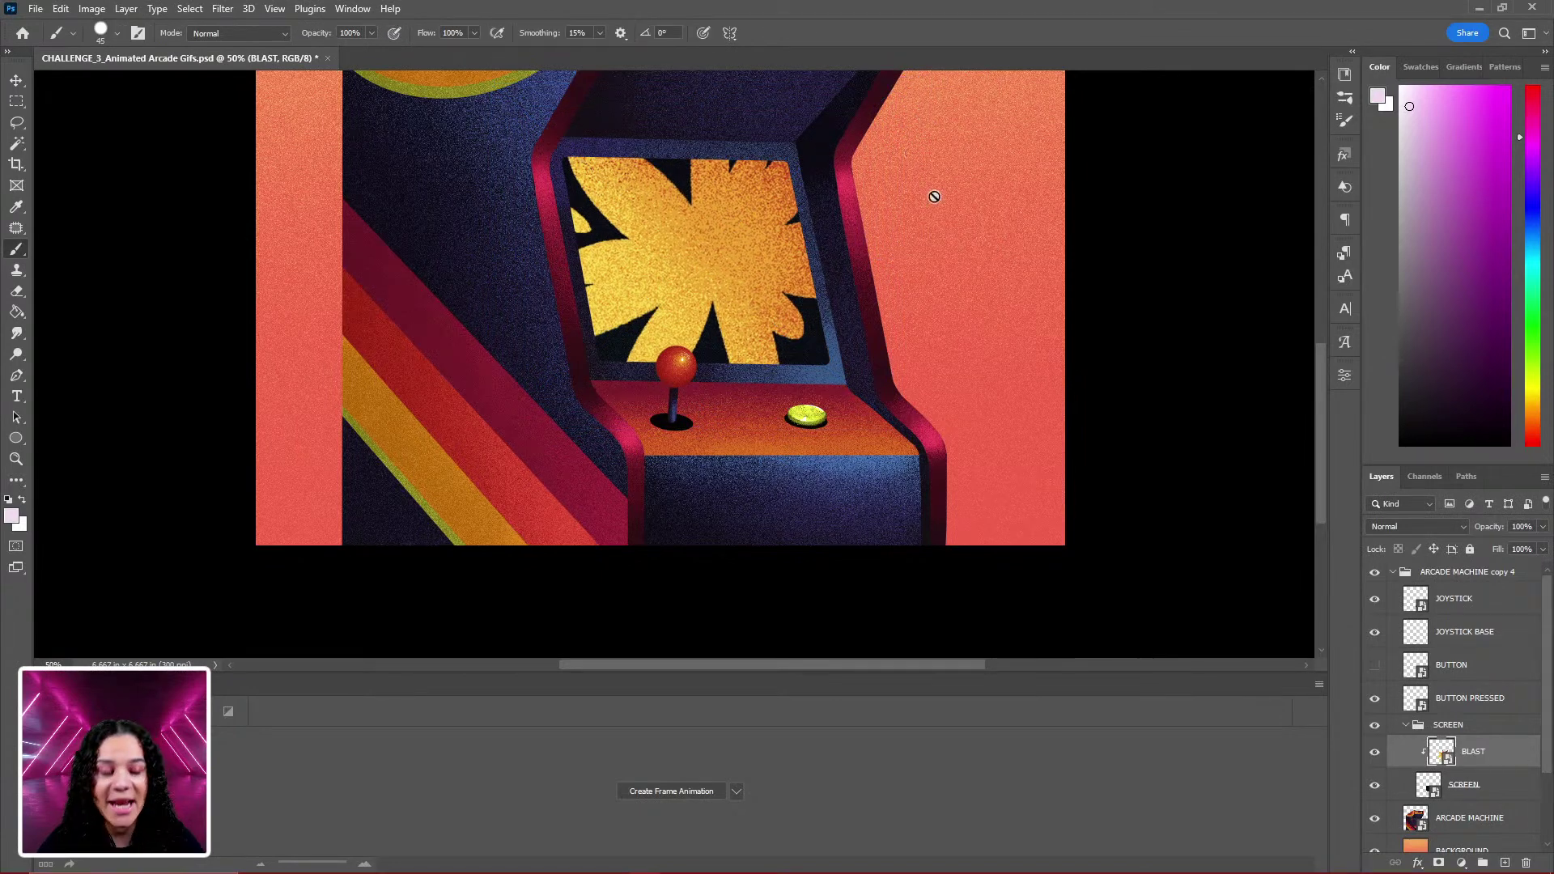
Rotate the JOYSTICK layer in ARCADE MACHINE copy 4 to about 24° around a reference point at the stick's base.
{"action": "left_click", "coordinate": [1485, 600]}
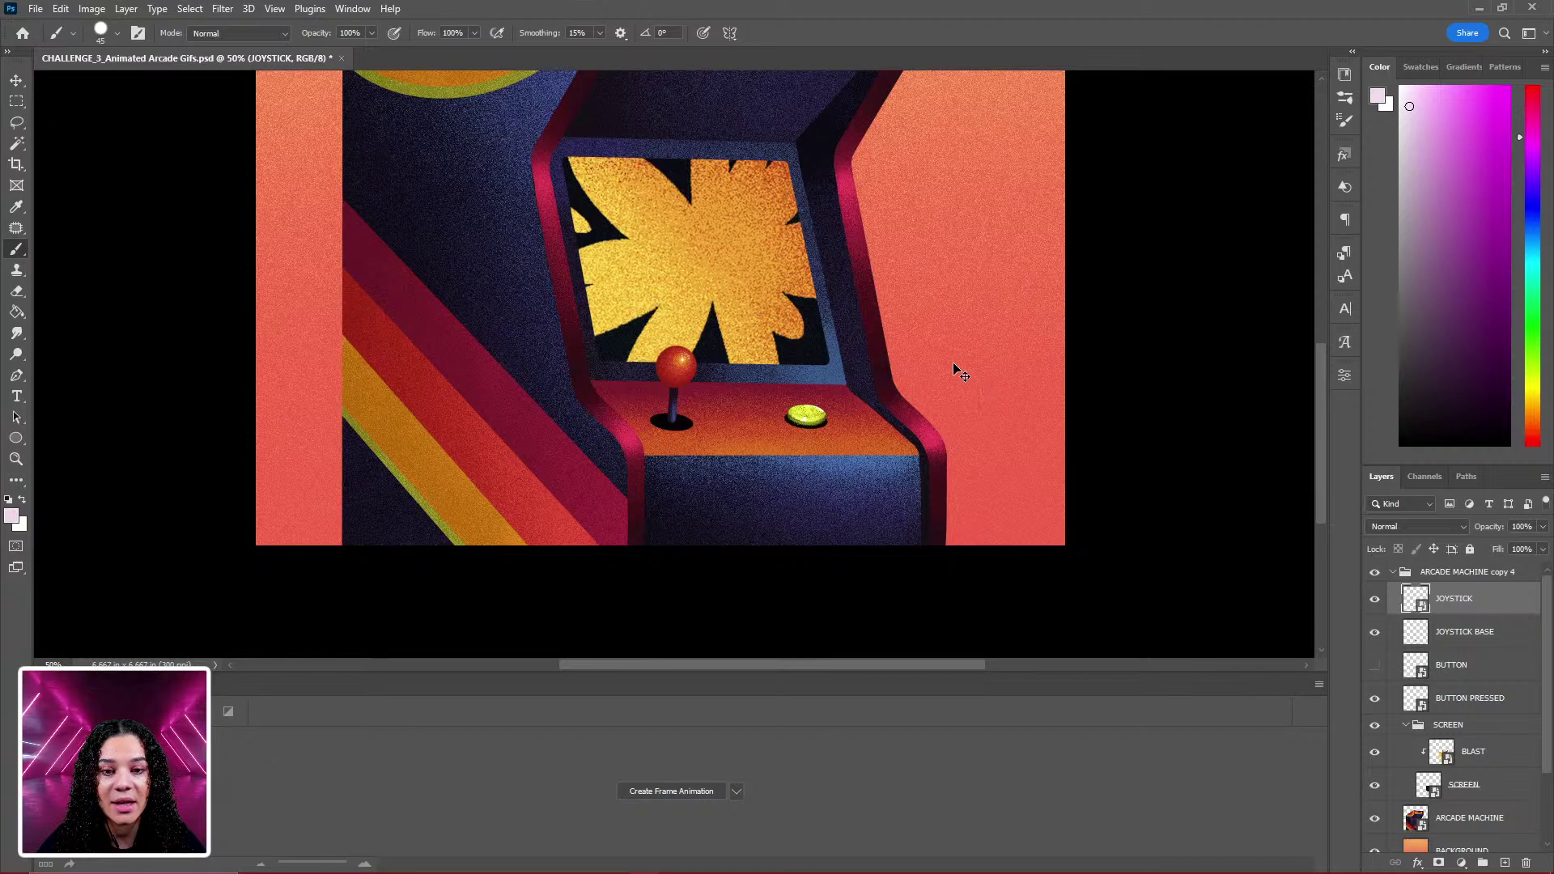
{"action": "key", "text": "ctrl+t"}
{"action": "key", "text": "ctrl+plus"}
{"action": "key", "text": "ctrl+plus"}
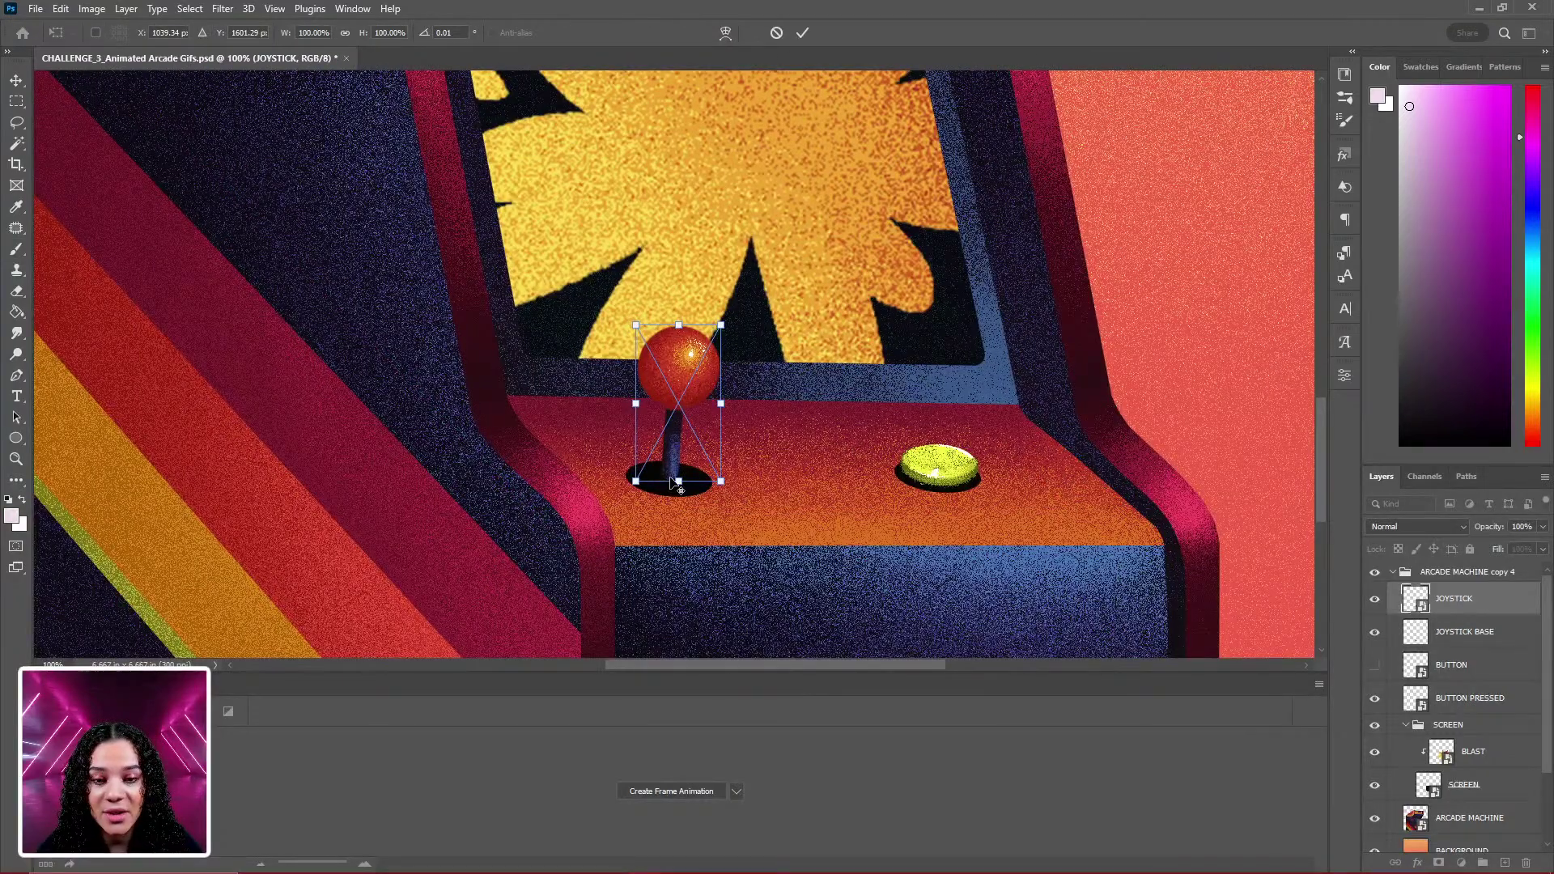
{"action": "left_click", "coordinate": [672, 483], "text": "alt"}
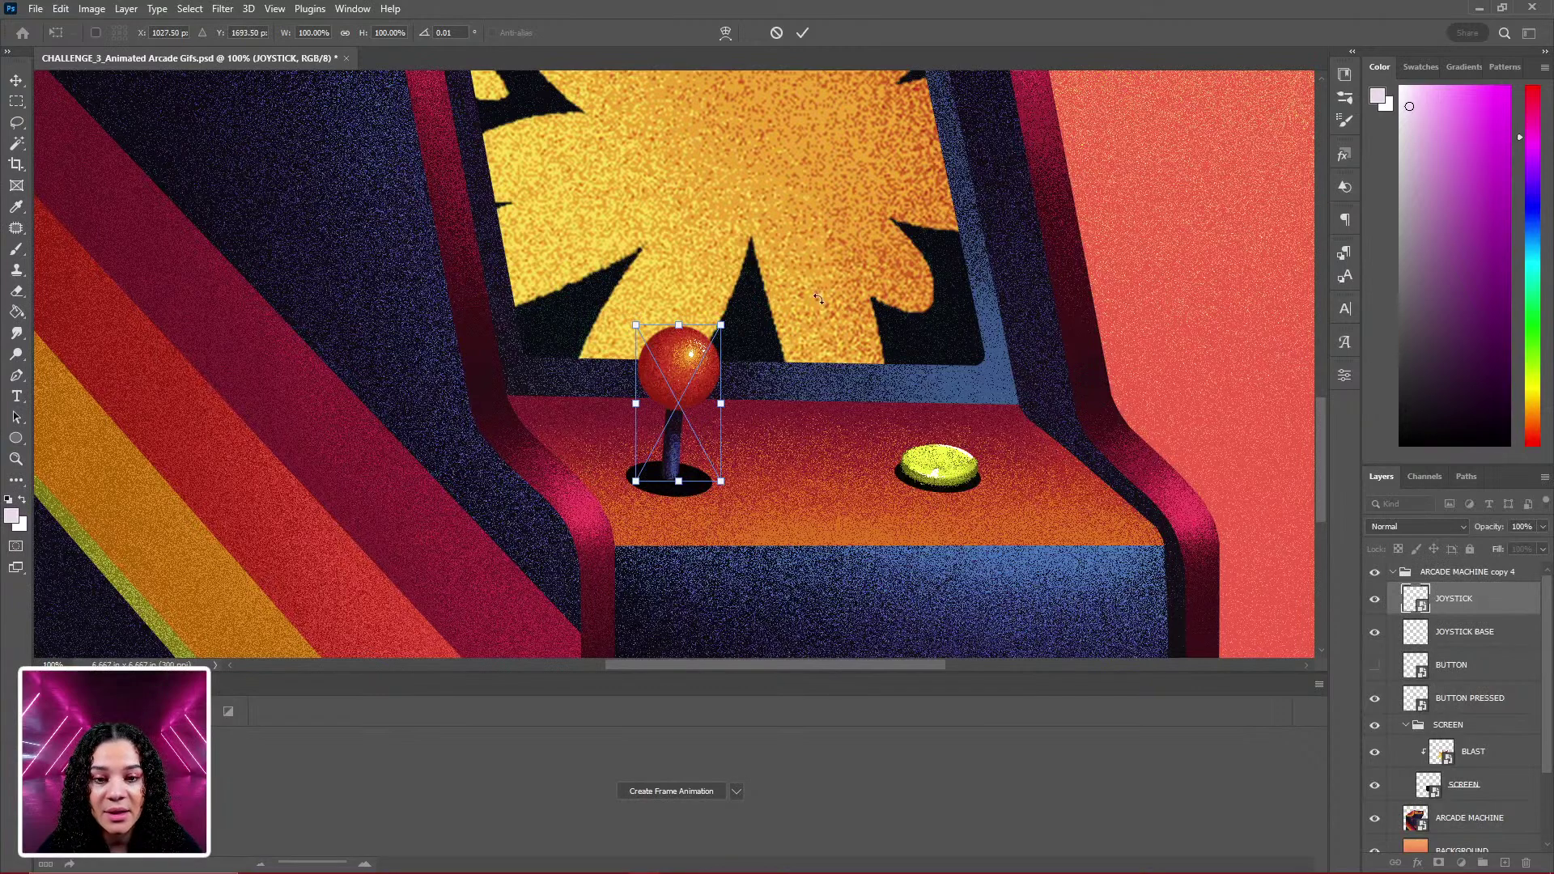
{"action": "left_click_drag", "start_coordinate": [745, 311], "coordinate": [784, 390]}
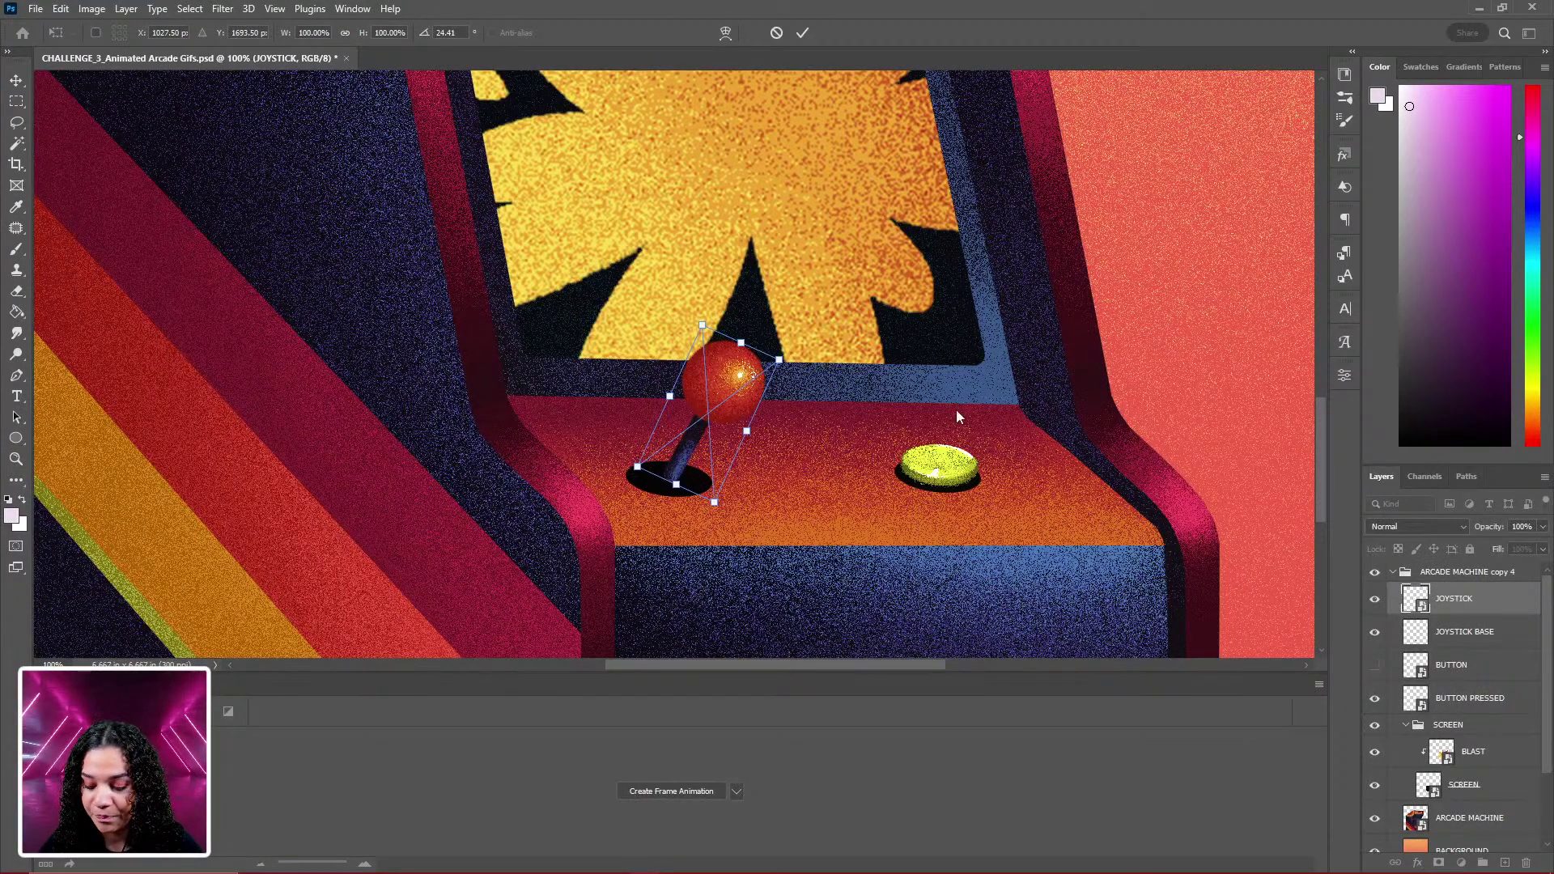
{"action": "key", "text": "Return"}
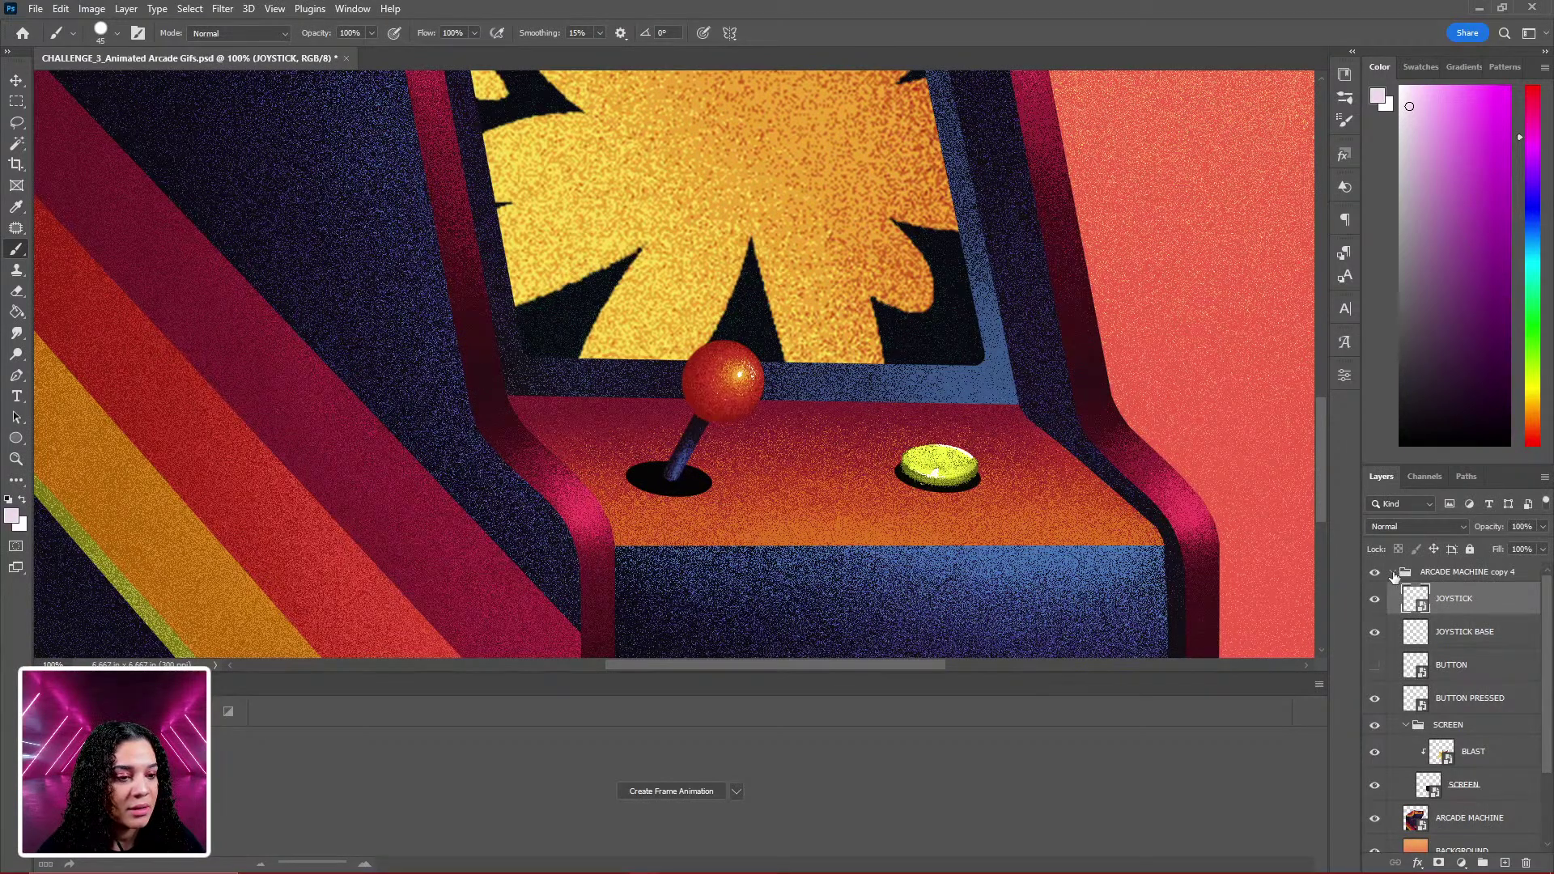
Duplicate the ARCADE MACHINE copy 4 group and make the BUTTON layer visible in the duplicate.
{"action": "left_click", "coordinate": [1393, 573]}
{"action": "key", "text": "ctrl+j"}
{"action": "left_click", "coordinate": [1394, 572]}
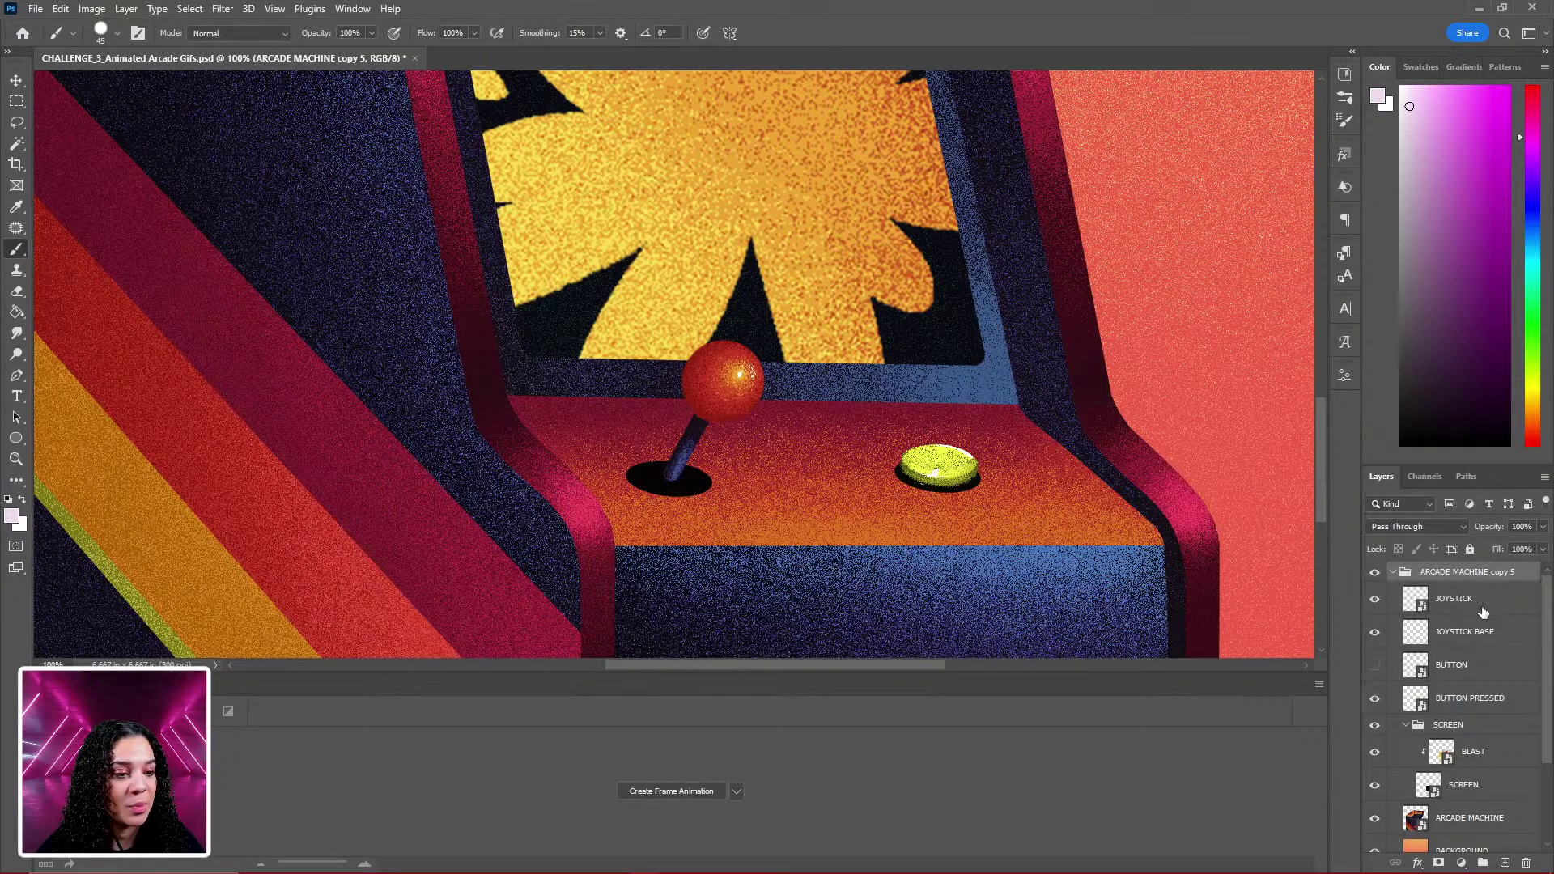
{"action": "left_click", "coordinate": [1374, 666]}
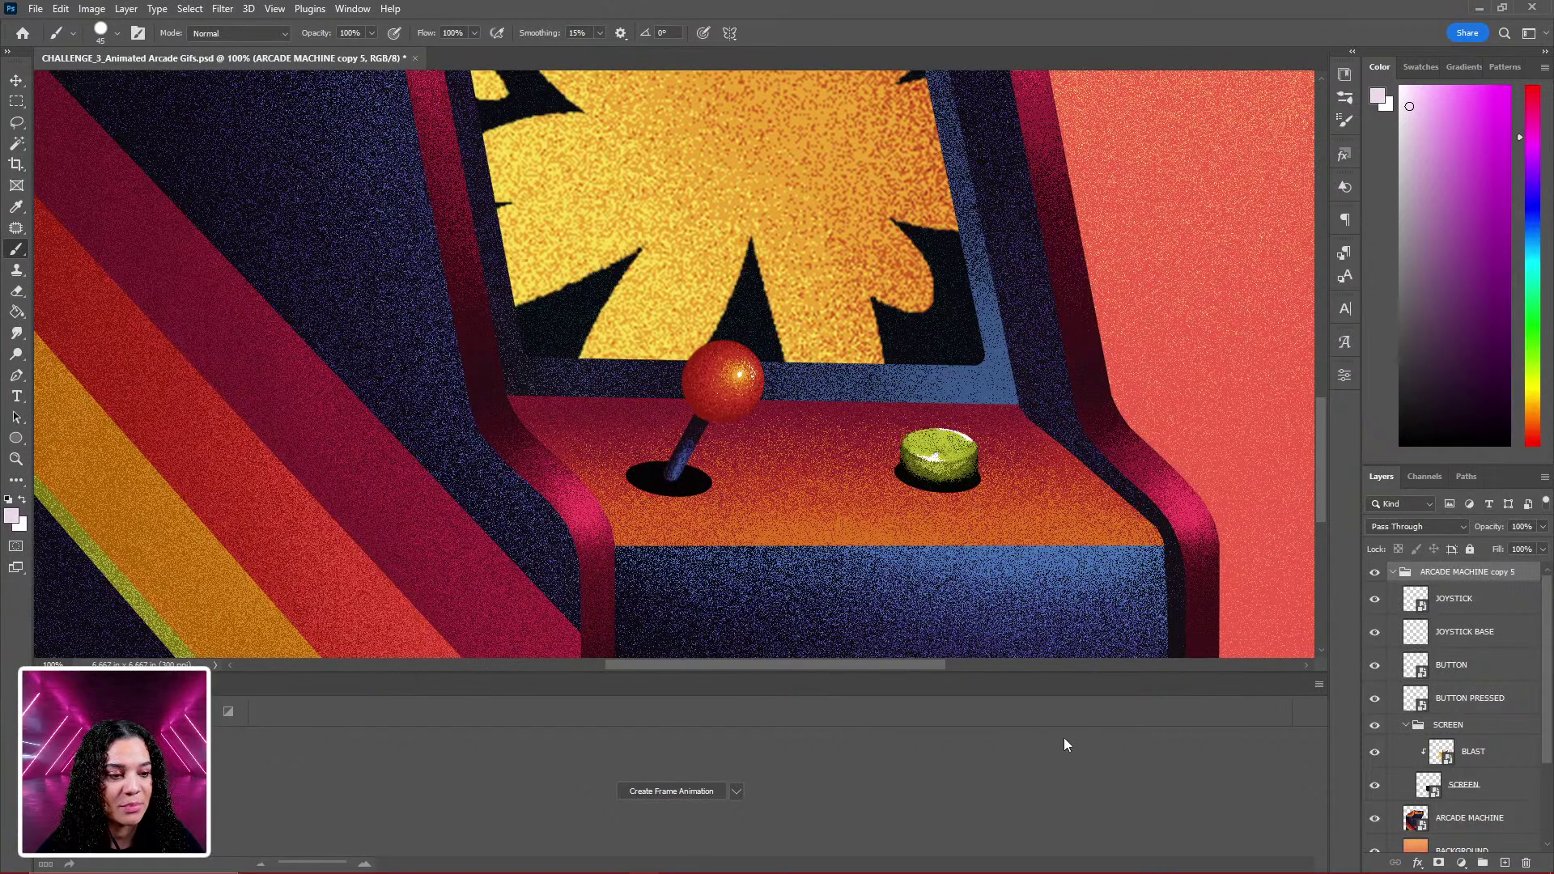
Rotate the JOYSTICK layer in ARCADE MACHINE copy 5 back upright to about 0° around a reference point at the stick's base.
{"action": "left_click", "coordinate": [1455, 599]}
{"action": "key", "text": "ctrl+t"}
{"action": "left_click_drag", "start_coordinate": [714, 324], "coordinate": [751, 335]}
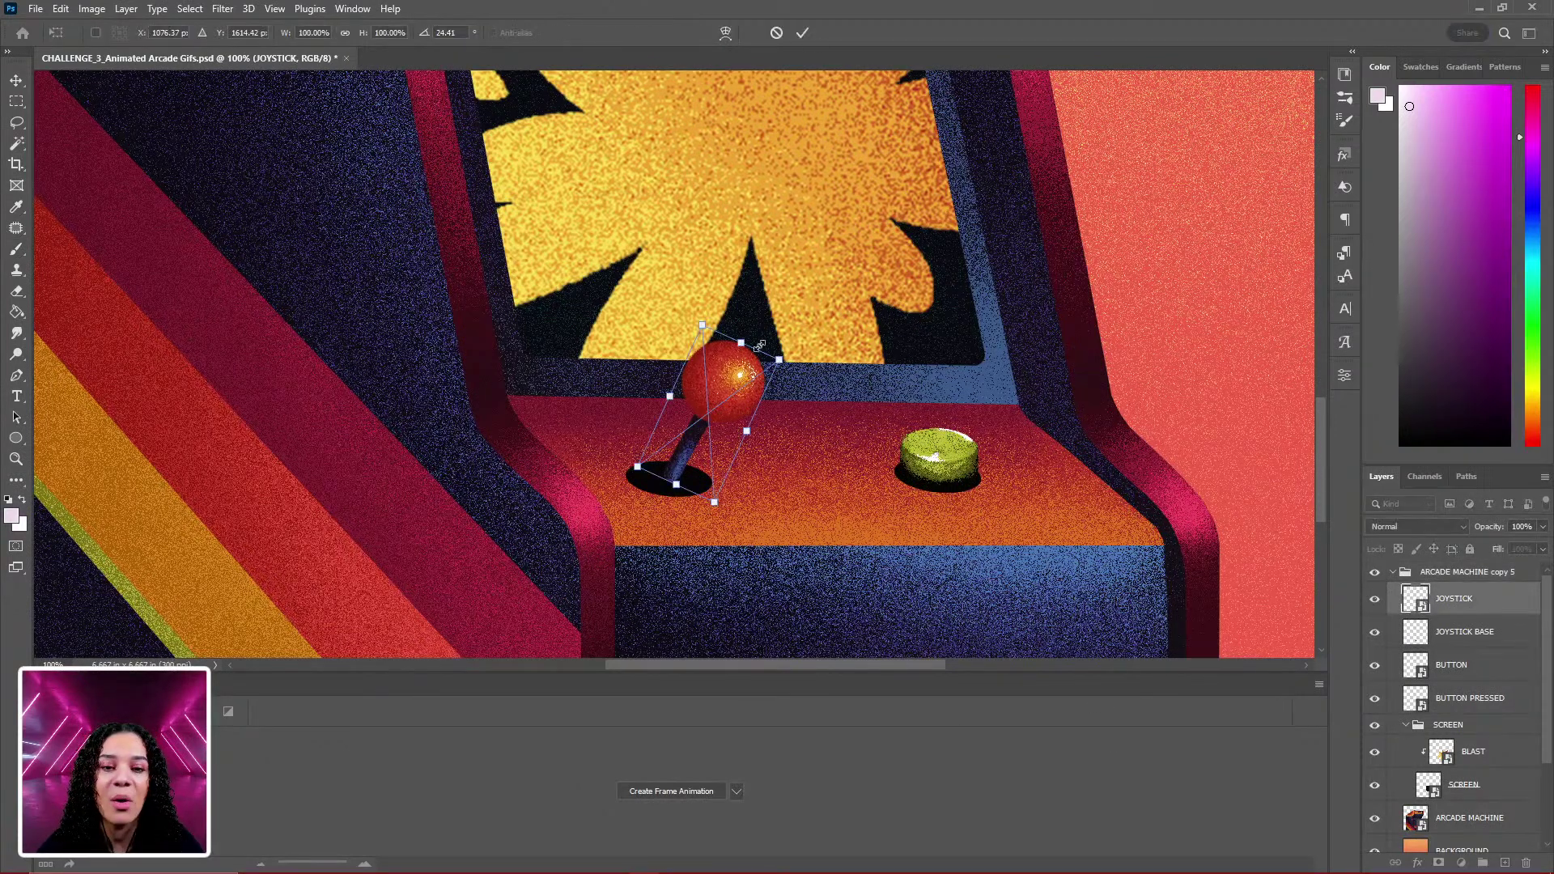
{"action": "left_click", "coordinate": [676, 483], "text": "alt"}
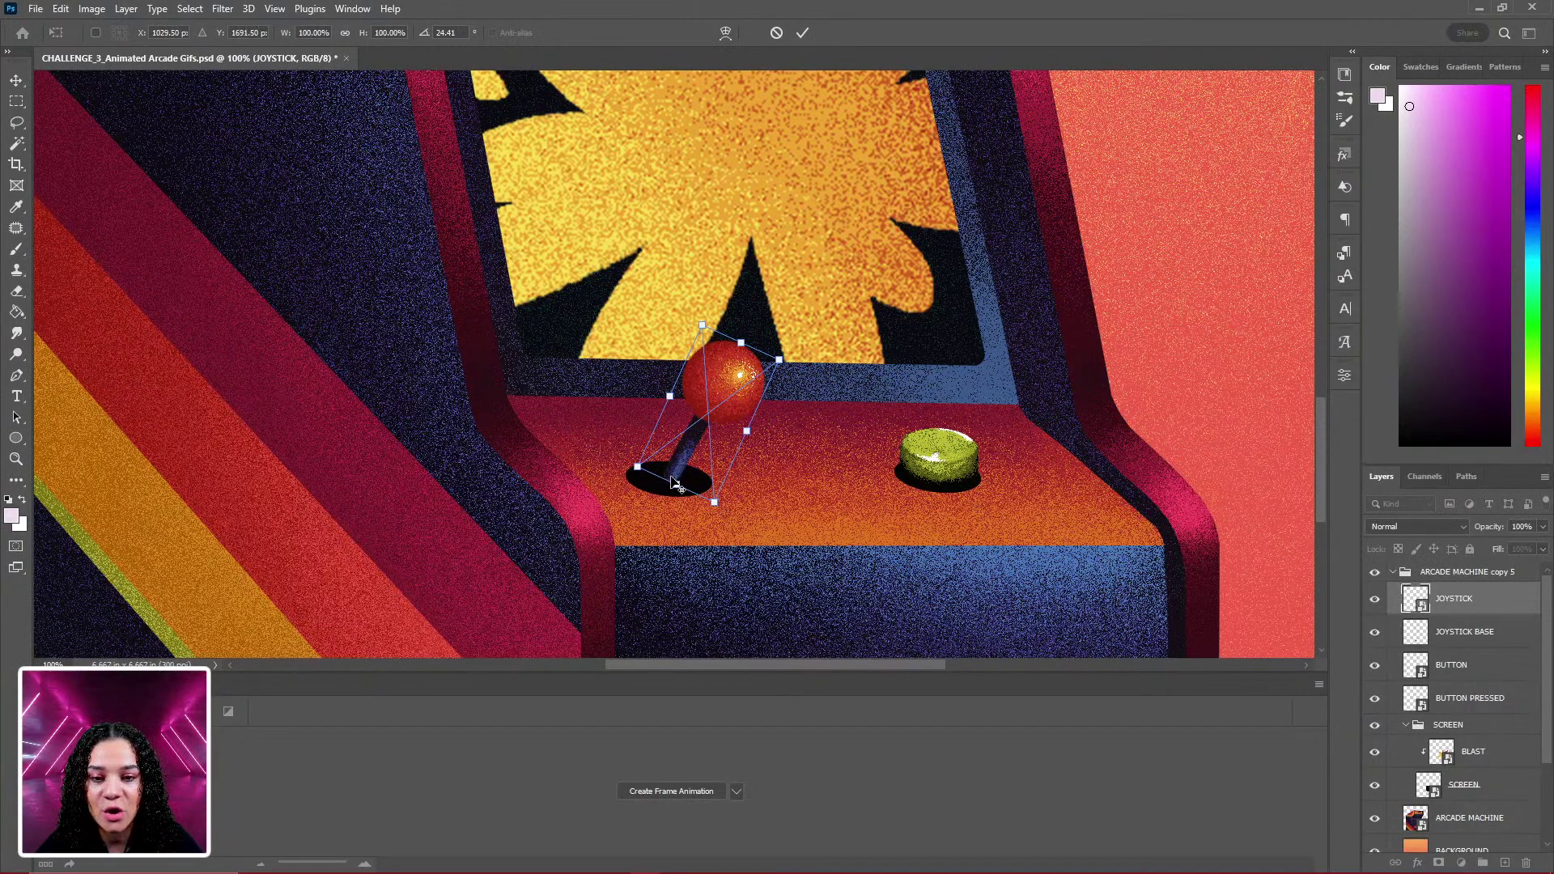
{"action": "left_click_drag", "start_coordinate": [673, 479], "coordinate": [673, 481]}
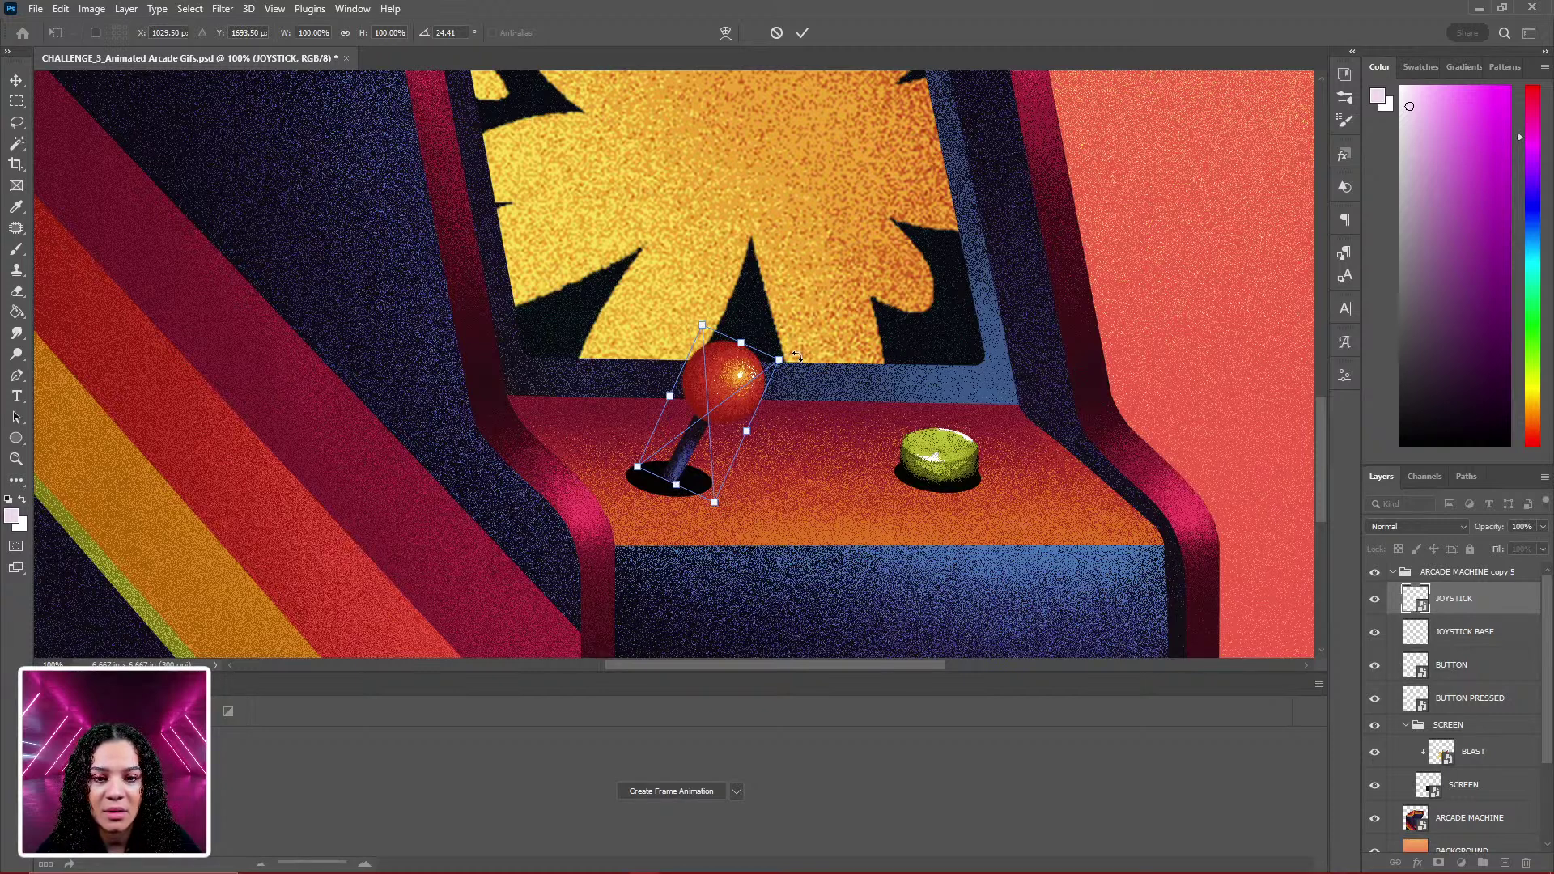
{"action": "left_click_drag", "start_coordinate": [796, 354], "coordinate": [728, 339]}
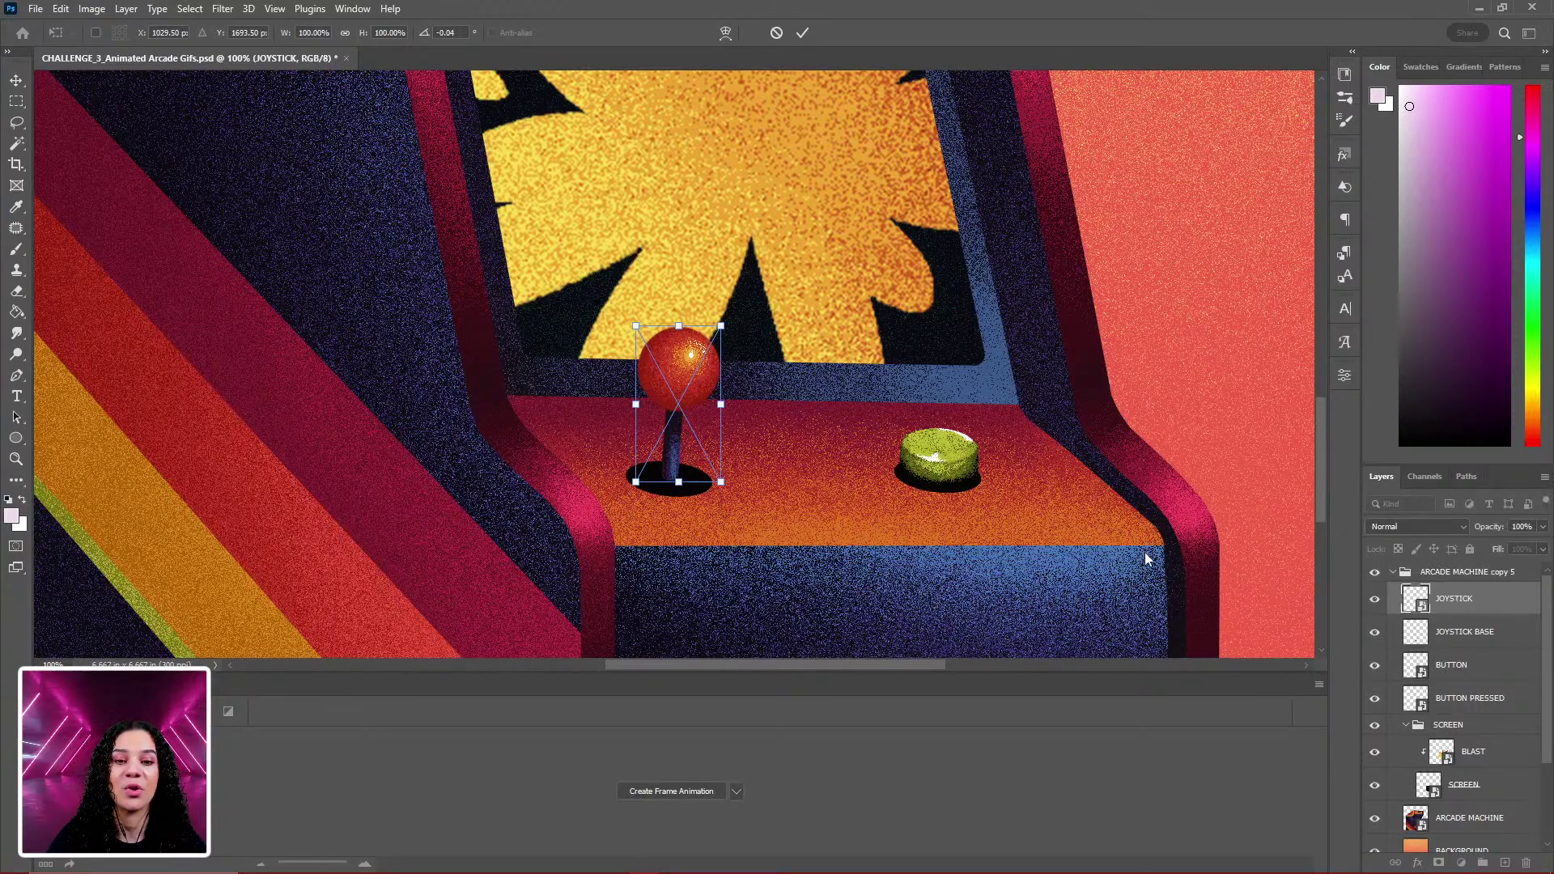
{"action": "key", "text": "Return"}
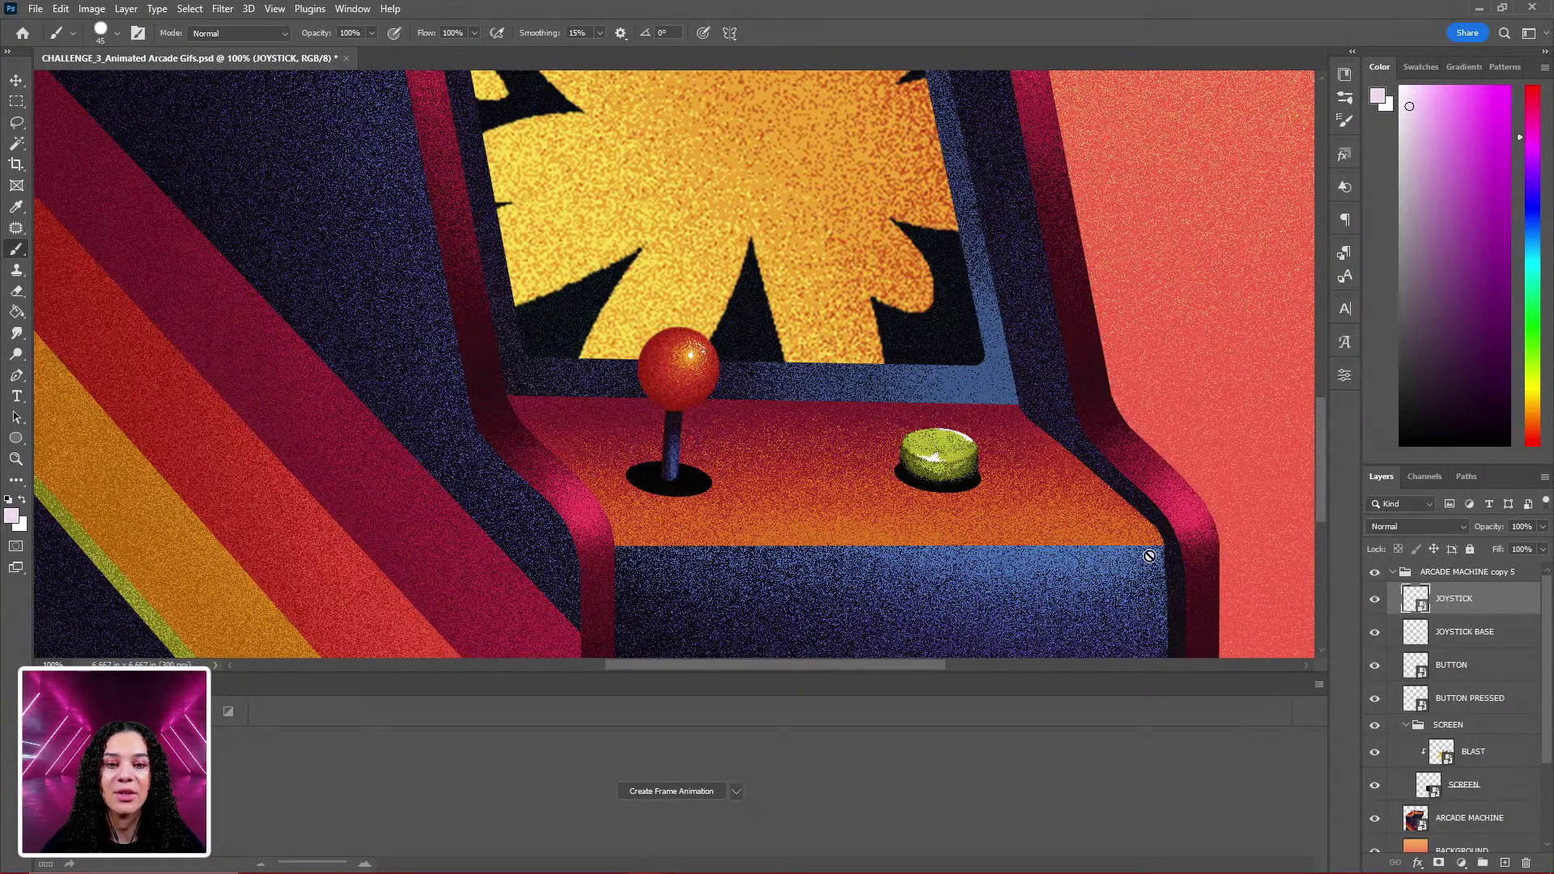
Enlarge the BLAST layer in ARCADE MACHINE copy 5 around its centre until the burst nearly fills the arcade screen.
{"action": "left_click", "coordinate": [1486, 761]}
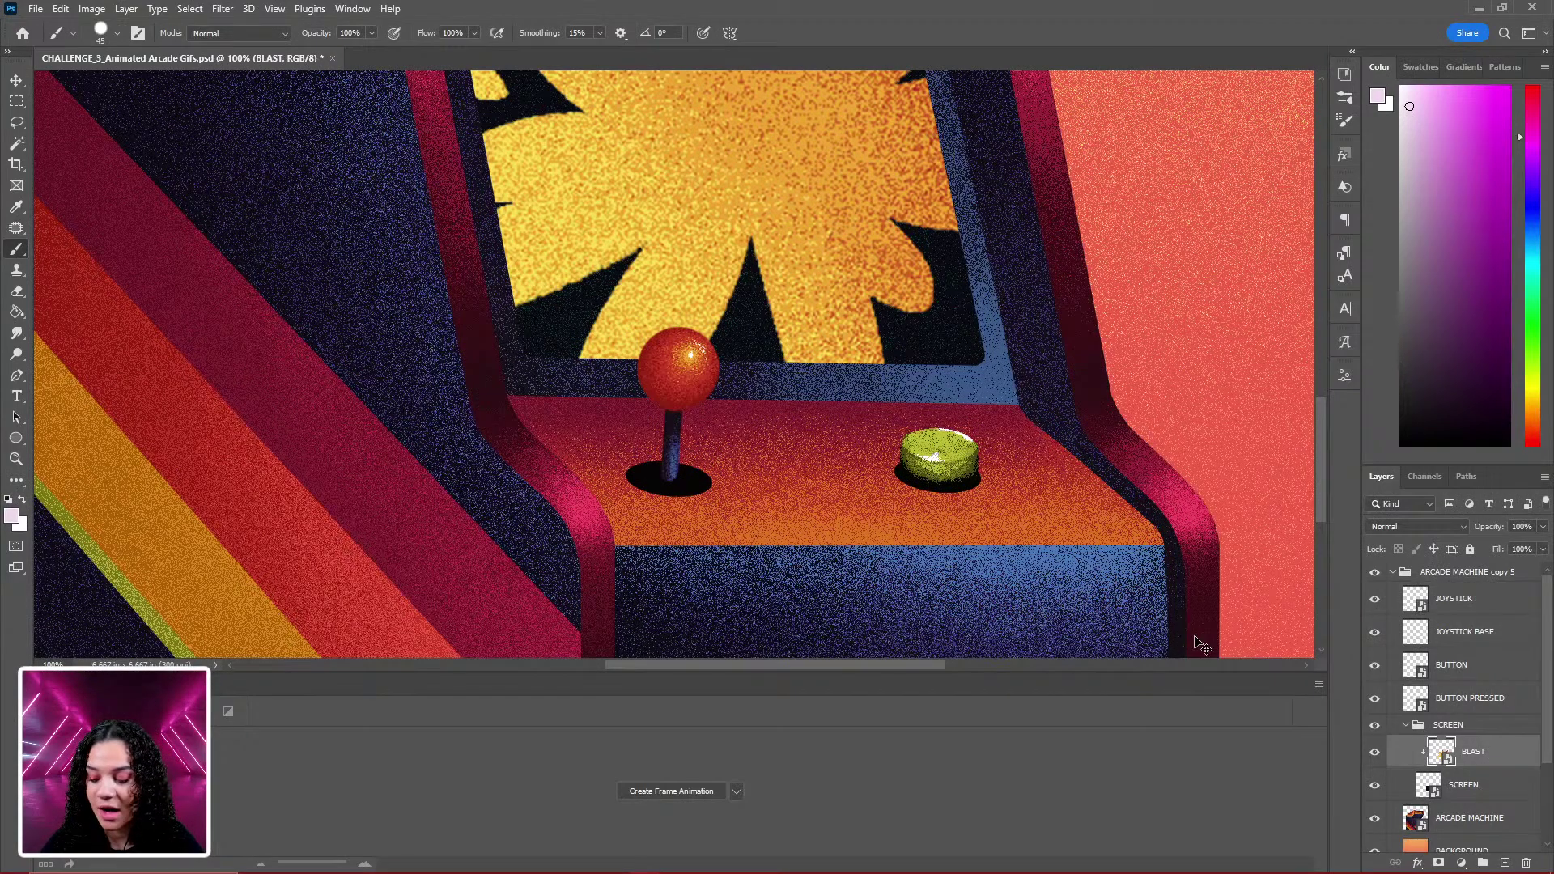
{"action": "key", "text": "ctrl+minus"}
{"action": "key", "text": "ctrl+minus"}
{"action": "key", "text": "ctrl+minus"}
{"action": "key", "text": "ctrl+t"}
{"action": "left_click_drag", "start_coordinate": [847, 319], "coordinate": [904, 270]}
{"action": "key", "text": "Return"}
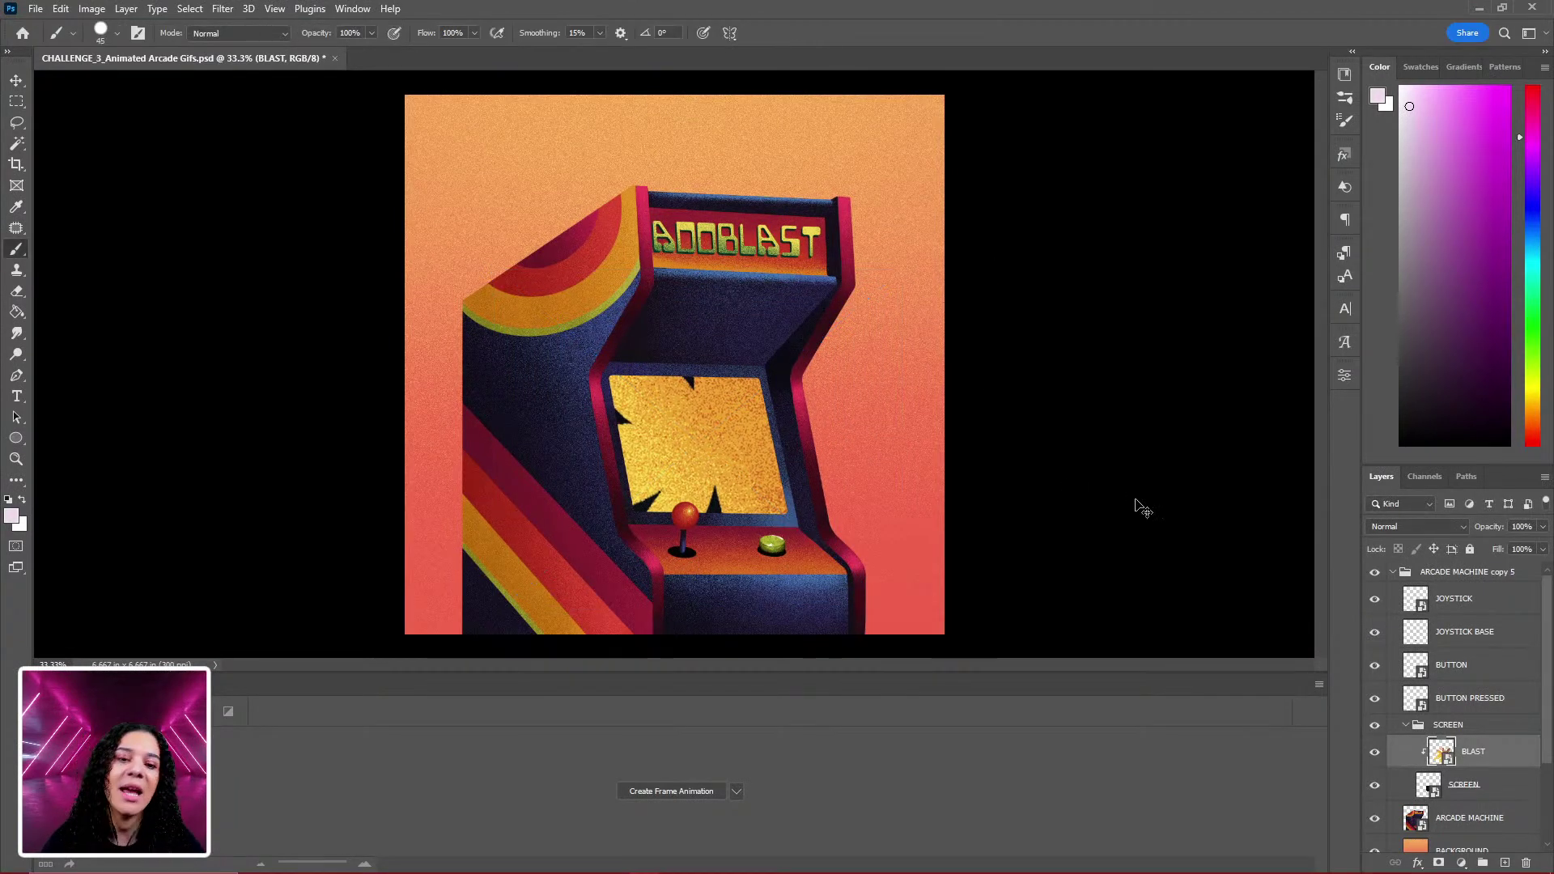
Review the whole artwork at a reduced size and collapse the ARCADE MACHINE copy 5 group.
{"action": "key", "text": "ctrl+minus"}
{"action": "key", "text": "ctrl+minus"}
{"action": "key", "text": "ctrl+minus"}
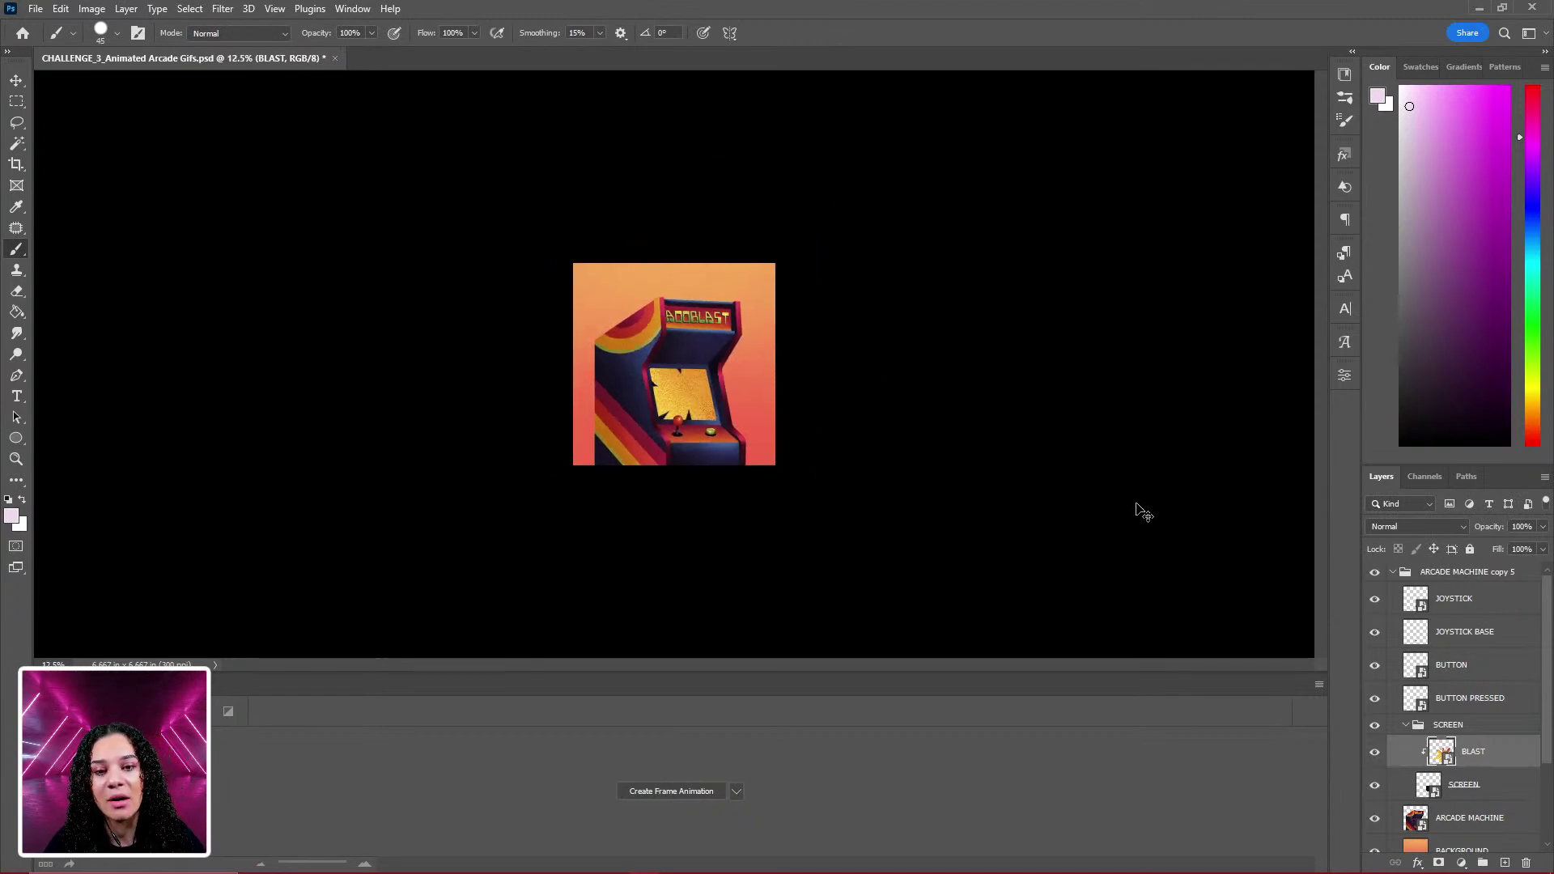
{"action": "key", "text": "ctrl+plus"}
{"action": "key", "text": "ctrl+plus"}
{"action": "key", "text": "ctrl+plus"}
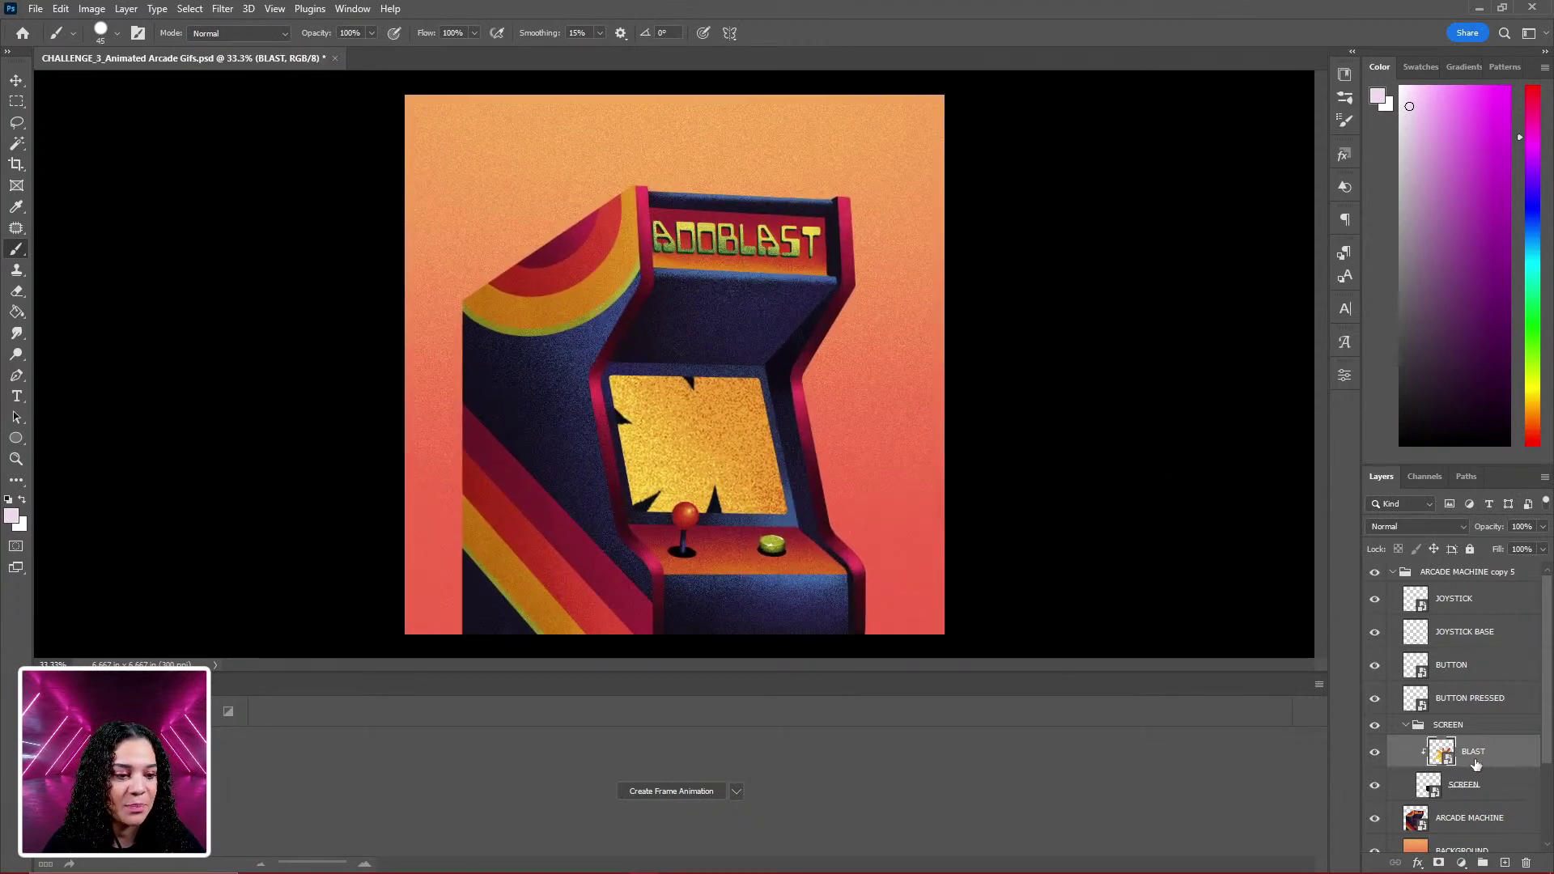
{"action": "left_click", "coordinate": [1393, 573]}
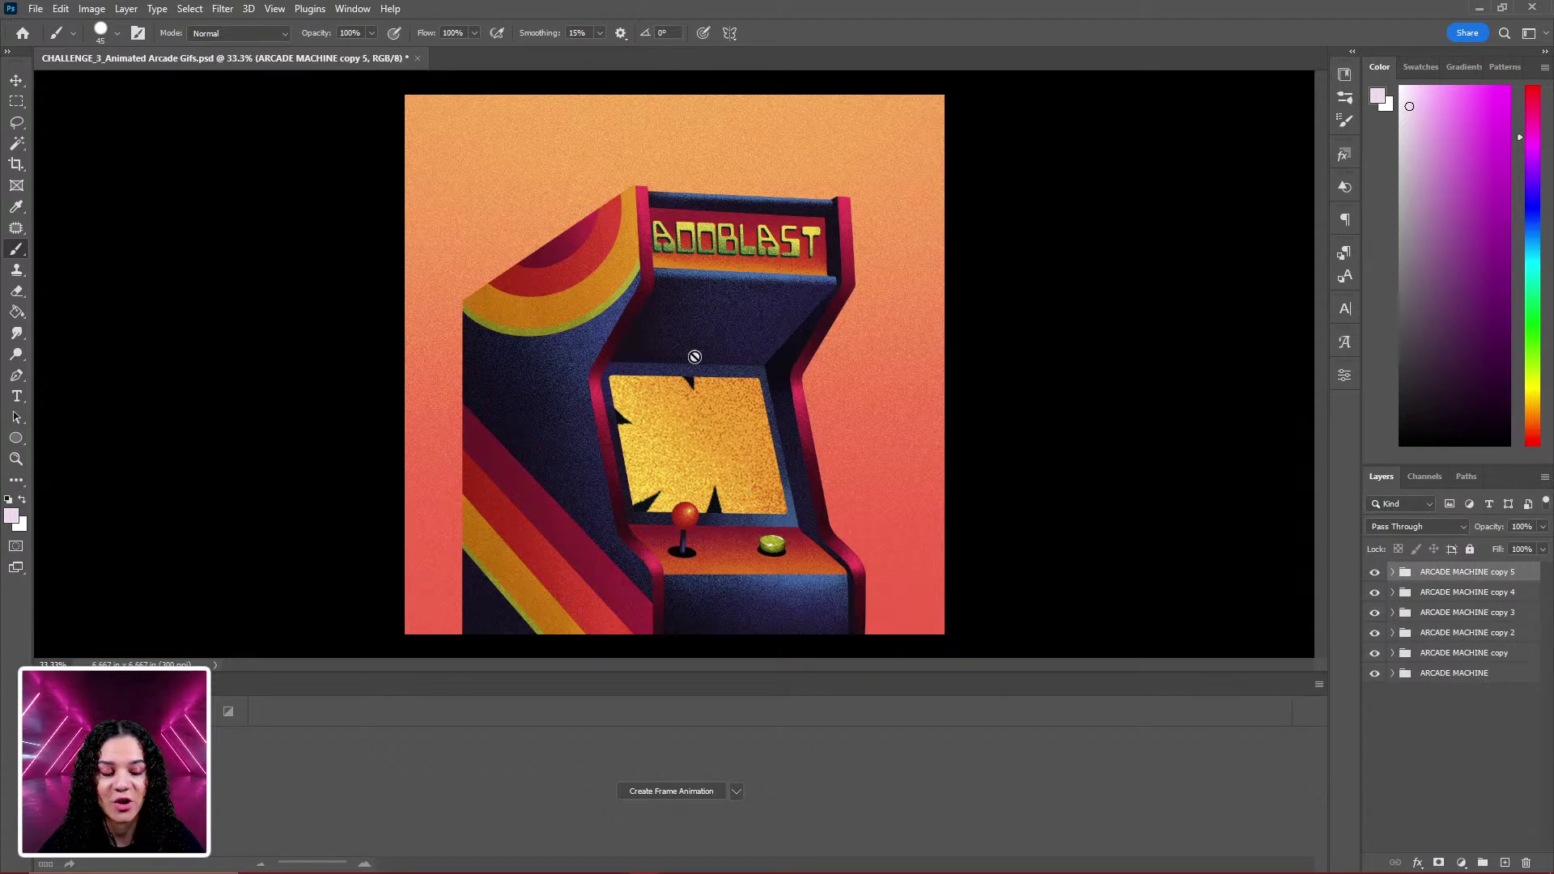
Duplicate the ARCADE MACHINE copy 5 group and enlarge the duplicate's BLAST layer until the burst completely fills the arcade screen.
{"action": "key", "text": "ctrl+j"}
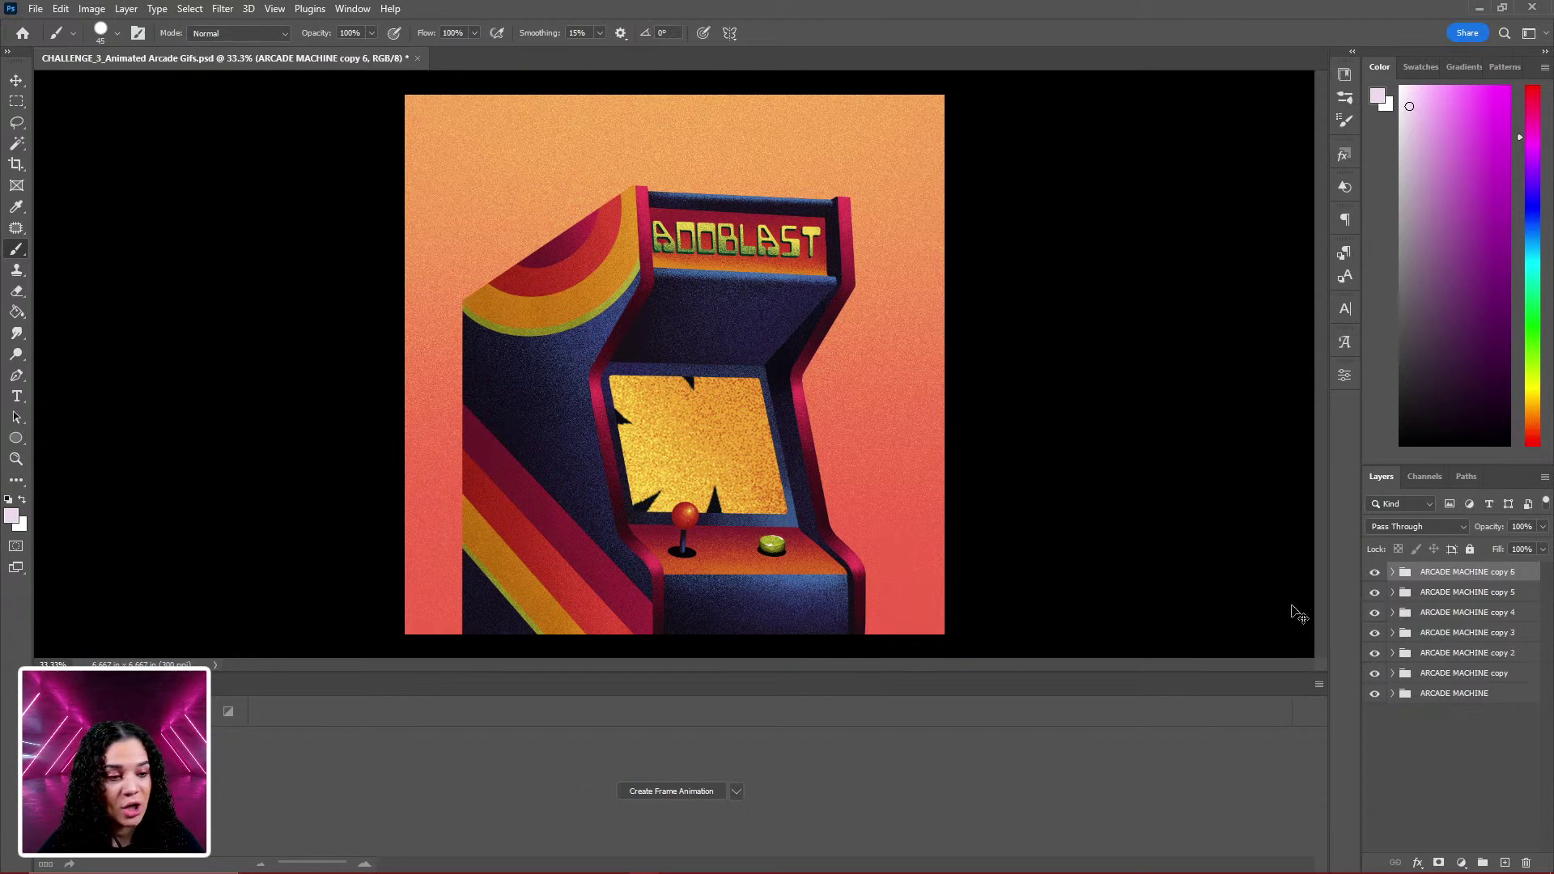
{"action": "left_click", "coordinate": [1393, 574]}
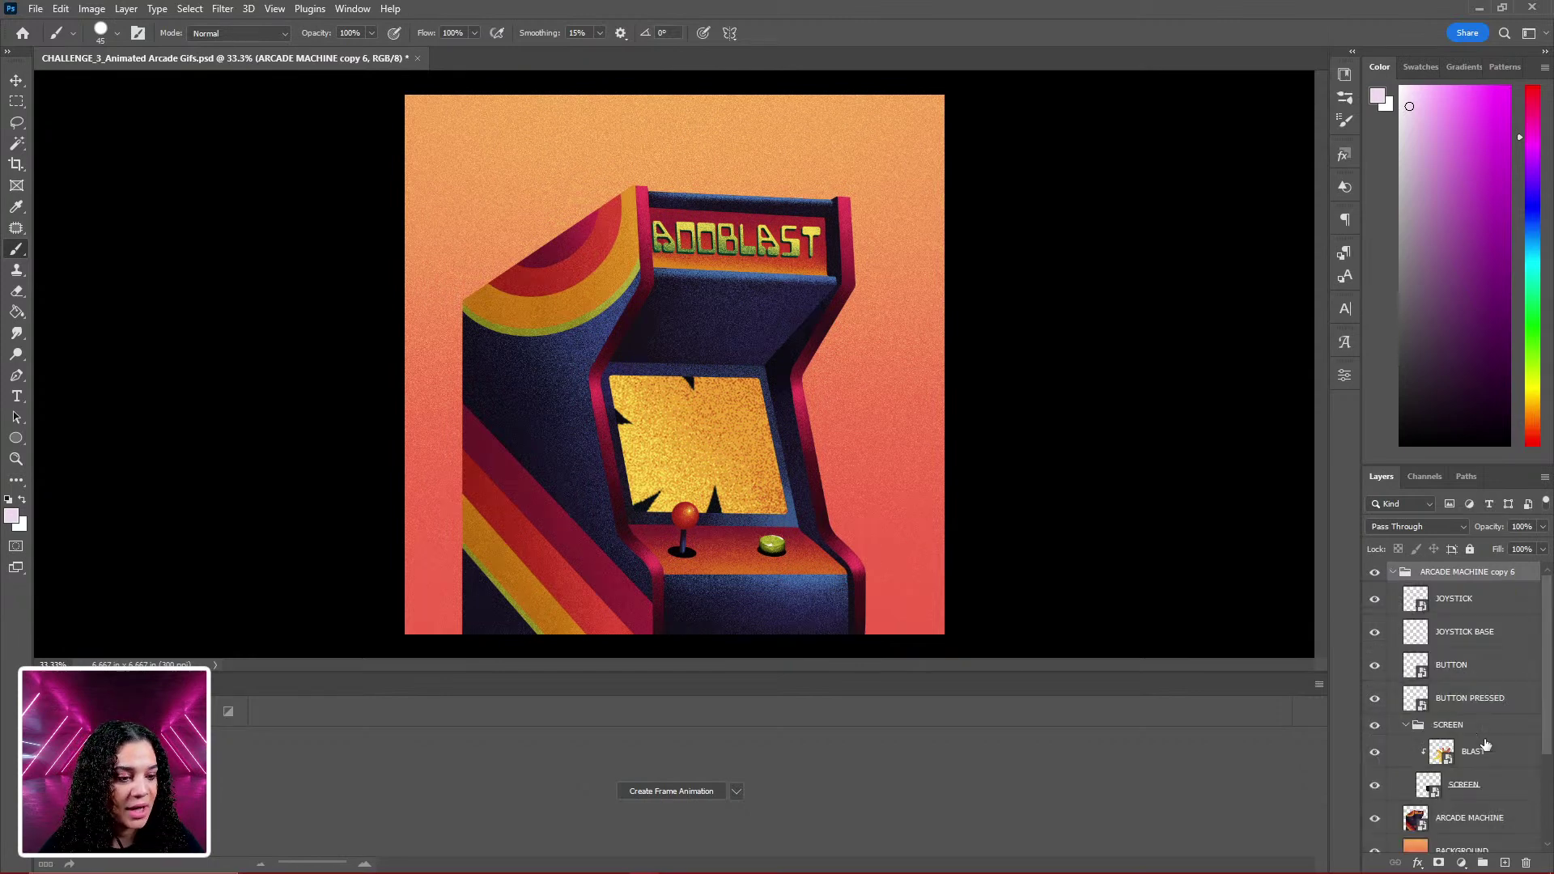
{"action": "left_click", "coordinate": [1473, 751]}
{"action": "key", "text": "ctrl+t"}
{"action": "left_click_drag", "start_coordinate": [901, 270], "coordinate": [966, 219]}
{"action": "left_click_drag", "start_coordinate": [881, 323], "coordinate": [865, 338]}
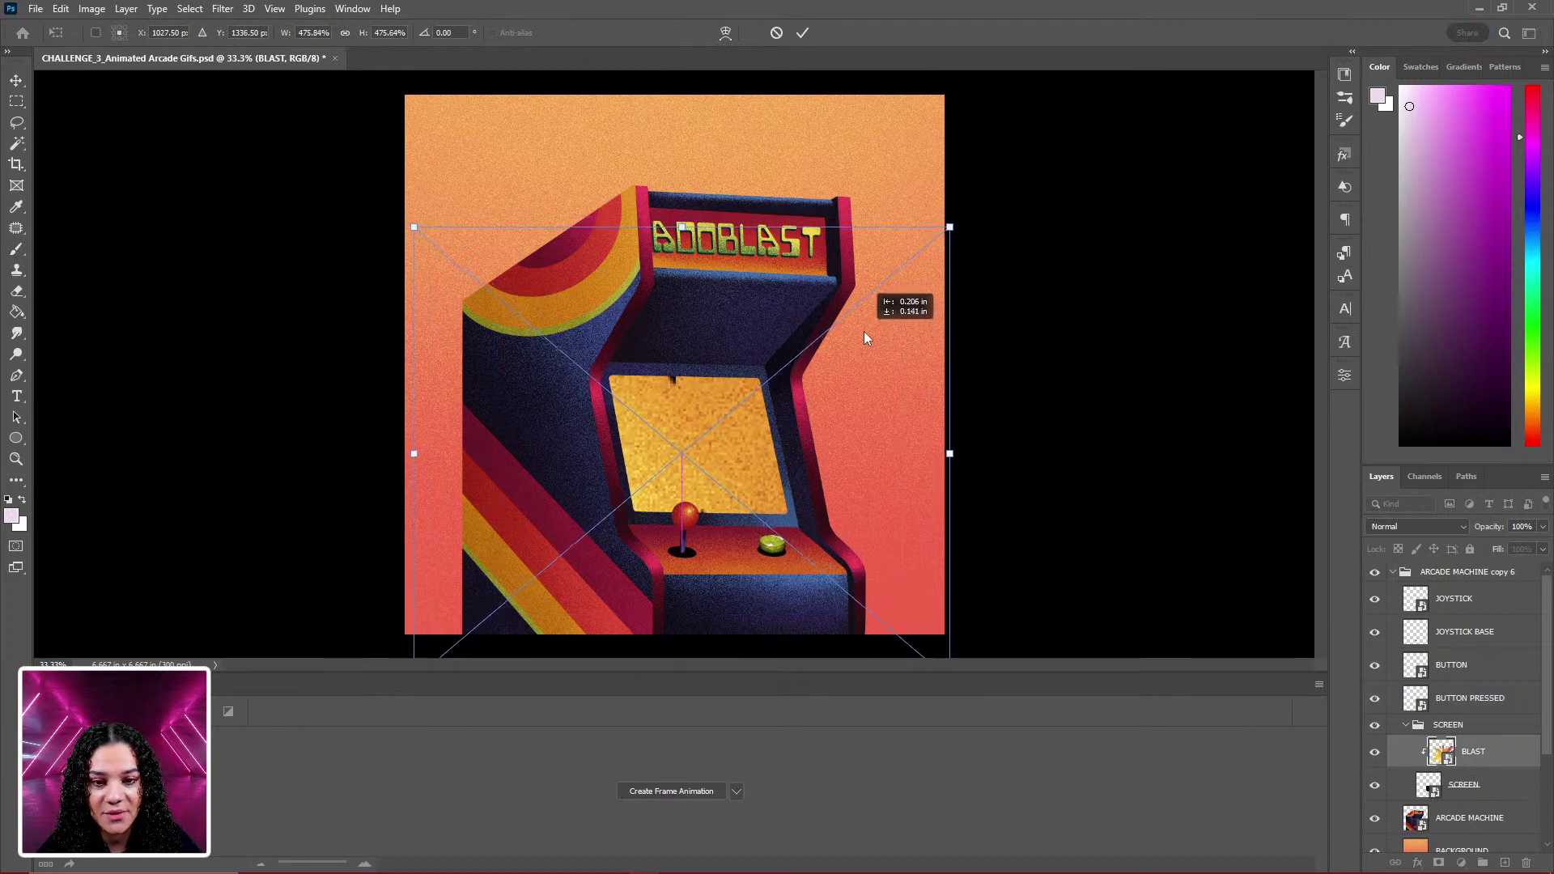
{"action": "left_click_drag", "start_coordinate": [951, 229], "coordinate": [1044, 186]}
{"action": "key", "text": "Return"}
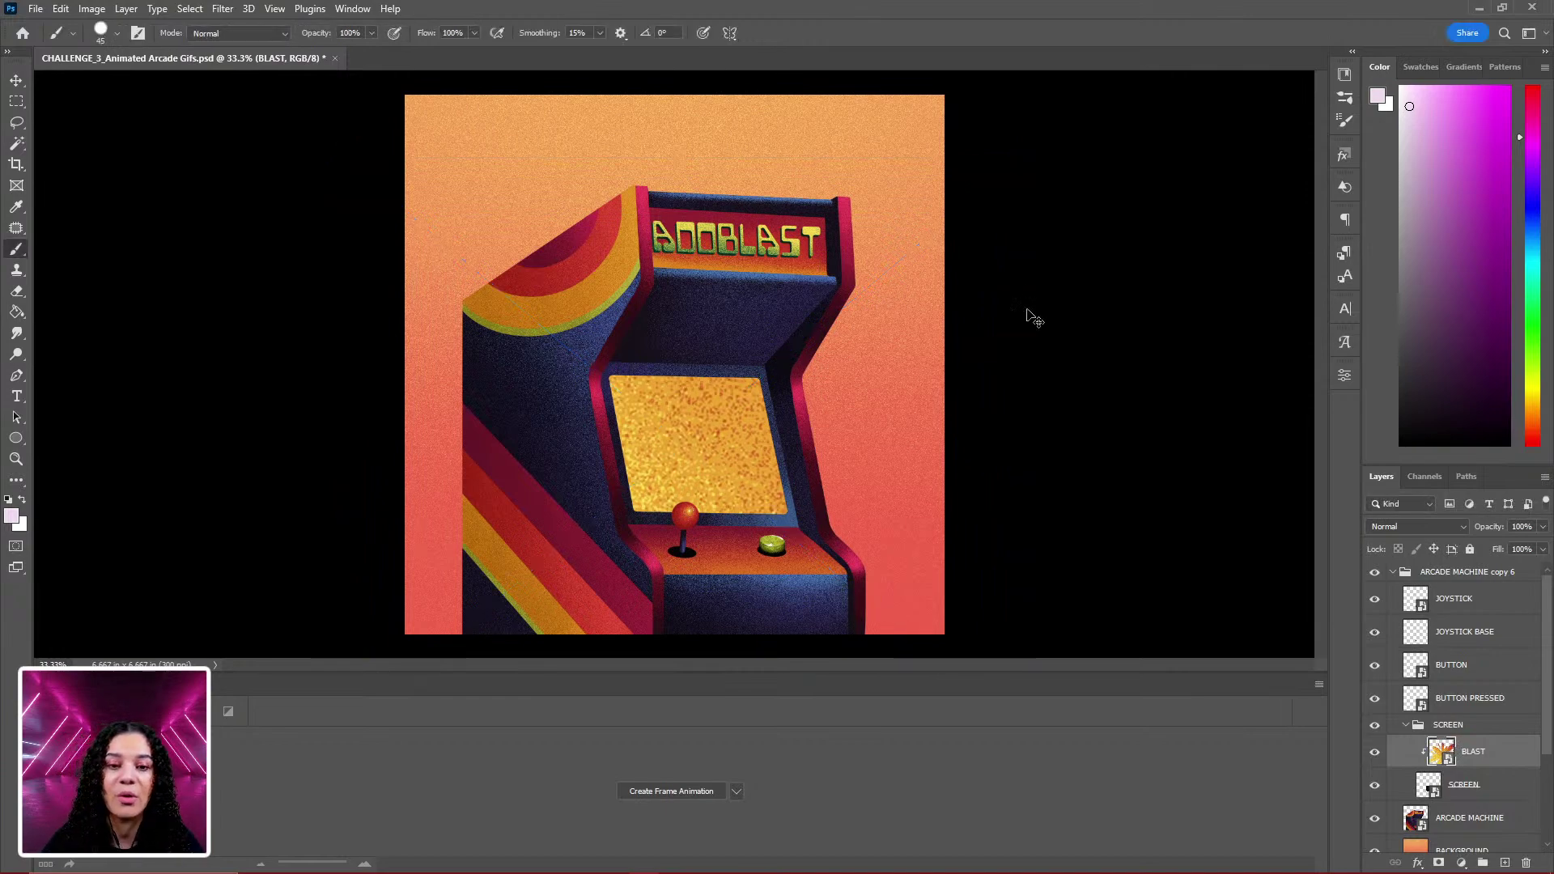
Review the whole artwork at a reduced size and collapse the ARCADE MACHINE copy 6 group.
{"action": "scroll", "coordinate": [1035, 315], "scroll_direction": "down", "scroll_amount": 4, "text": "alt"}
{"action": "scroll", "coordinate": [1056, 340], "scroll_direction": "up", "scroll_amount": 2, "text": "alt"}
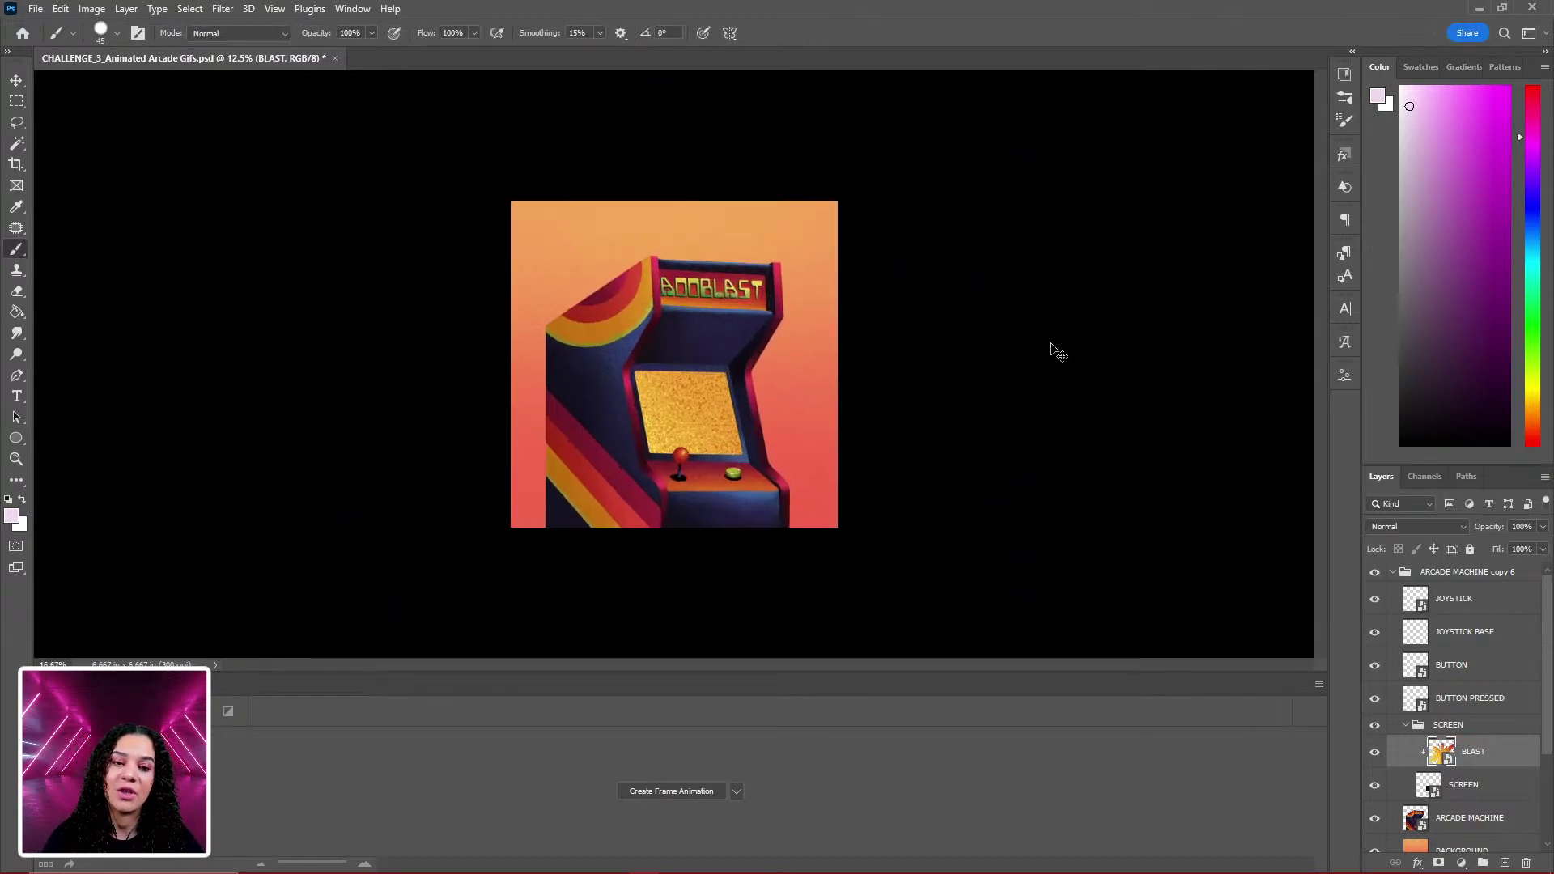
{"action": "scroll", "coordinate": [1050, 356], "scroll_direction": "up", "scroll_amount": 3, "text": "alt"}
{"action": "scroll", "coordinate": [1045, 378], "scroll_direction": "down", "scroll_amount": 1, "text": "alt"}
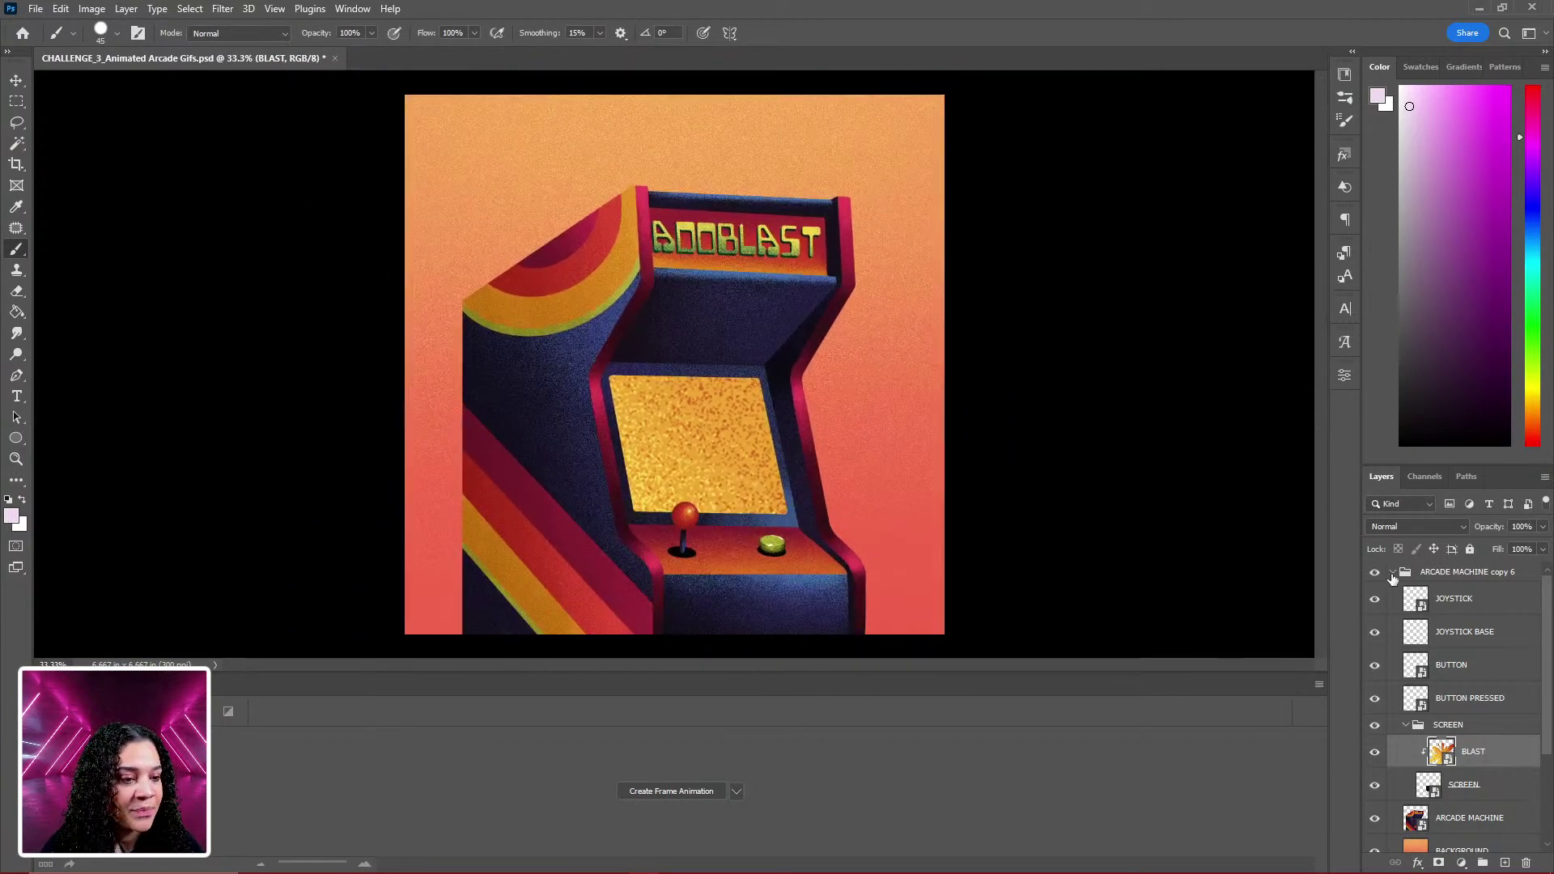
{"action": "left_click", "coordinate": [1393, 573]}
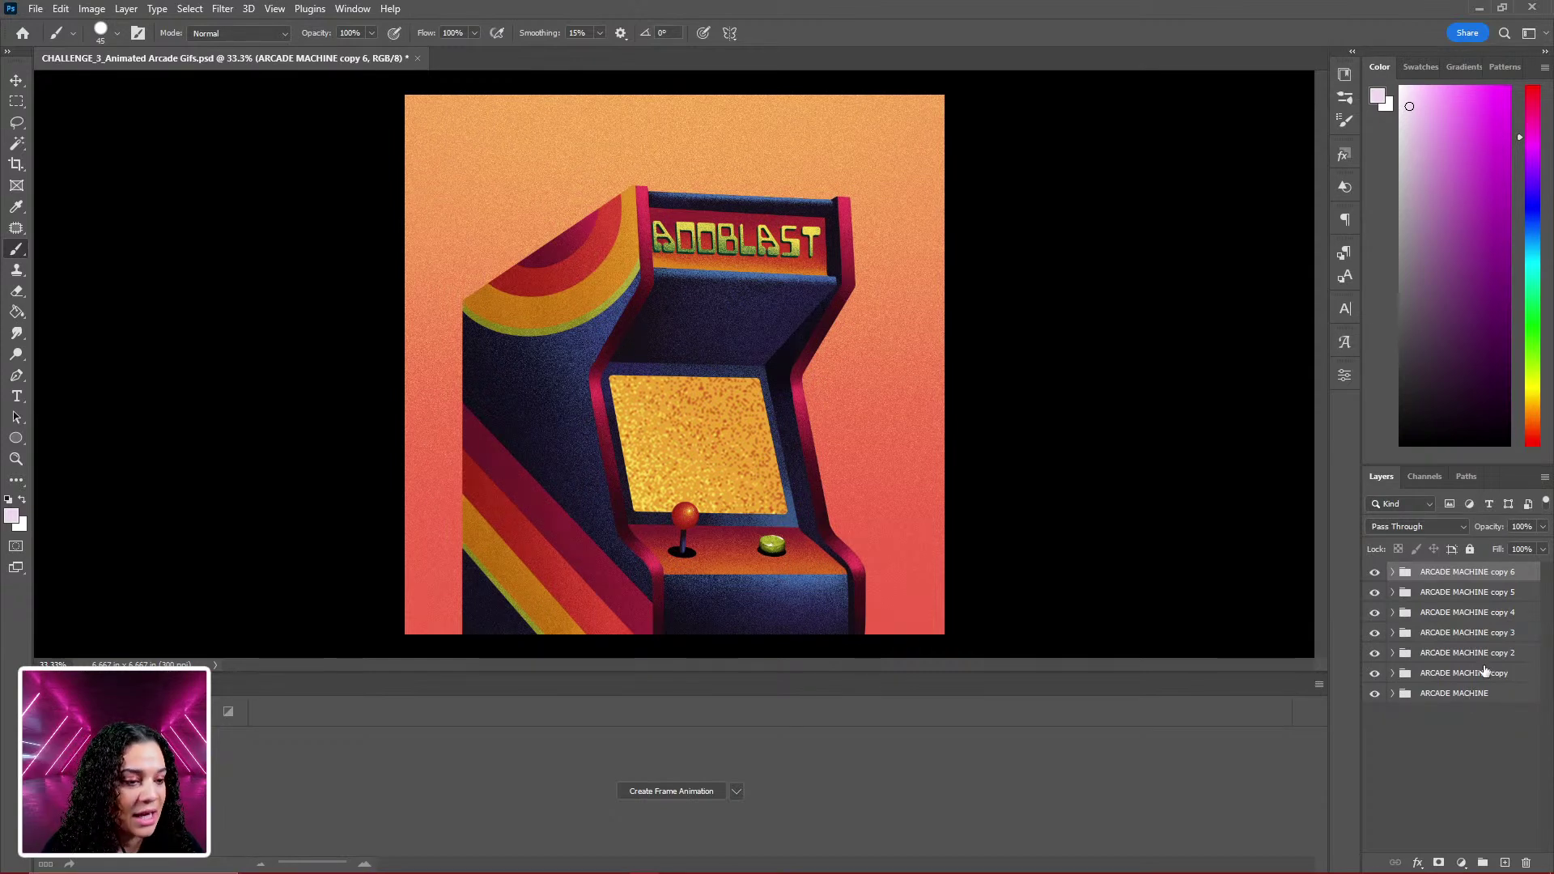
Convert the ARCADE MACHINE and ARCADE MACHINE copy groups individually into smart objects.
{"action": "right_click", "coordinate": [1475, 698]}
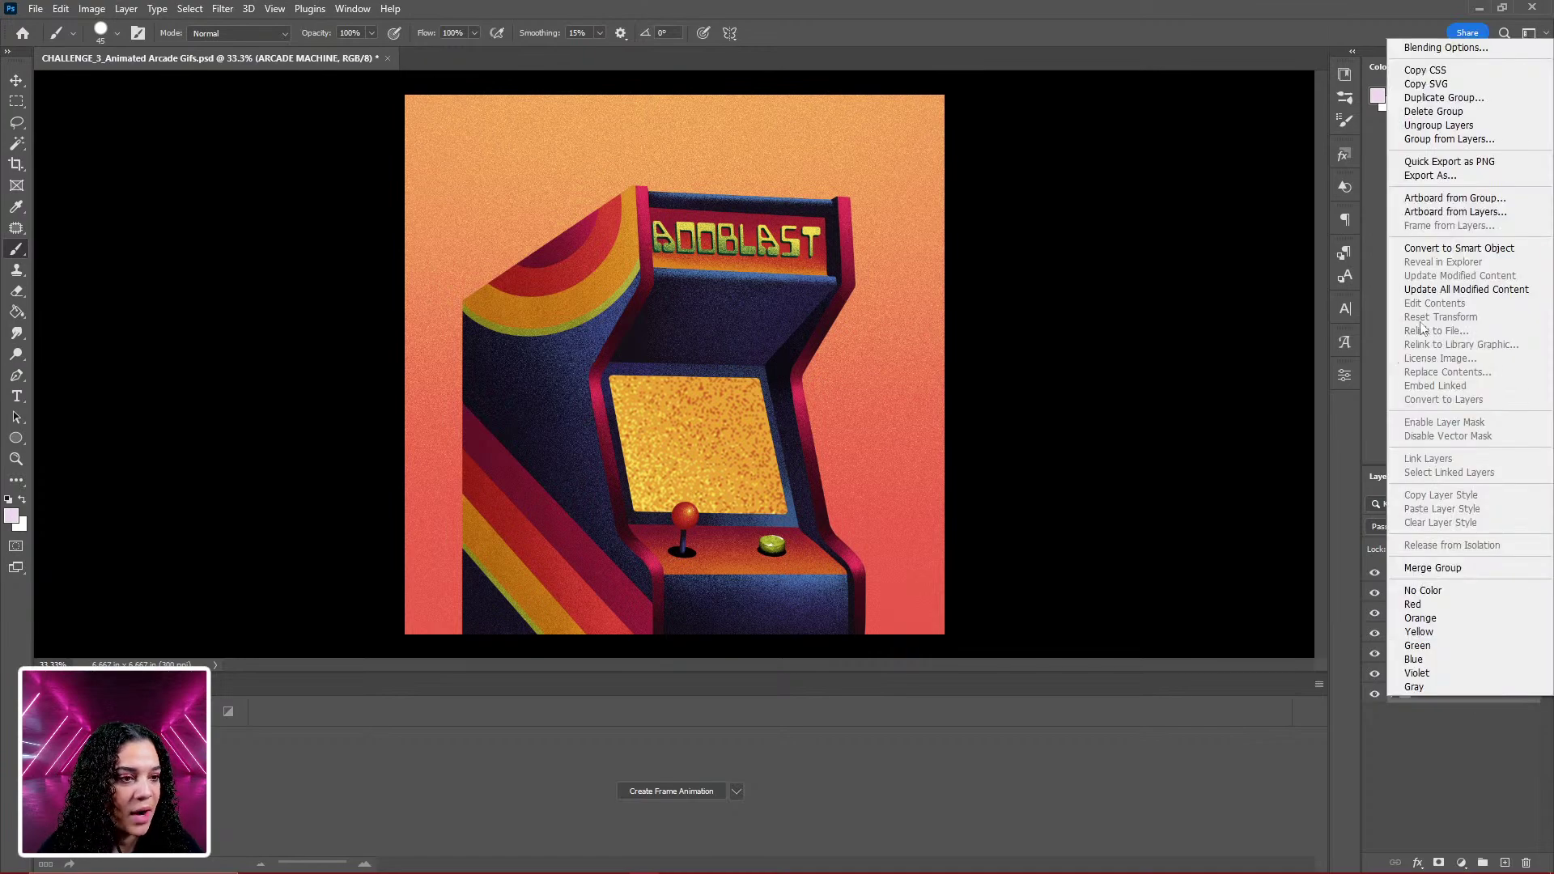
{"action": "left_click", "coordinate": [1506, 247]}
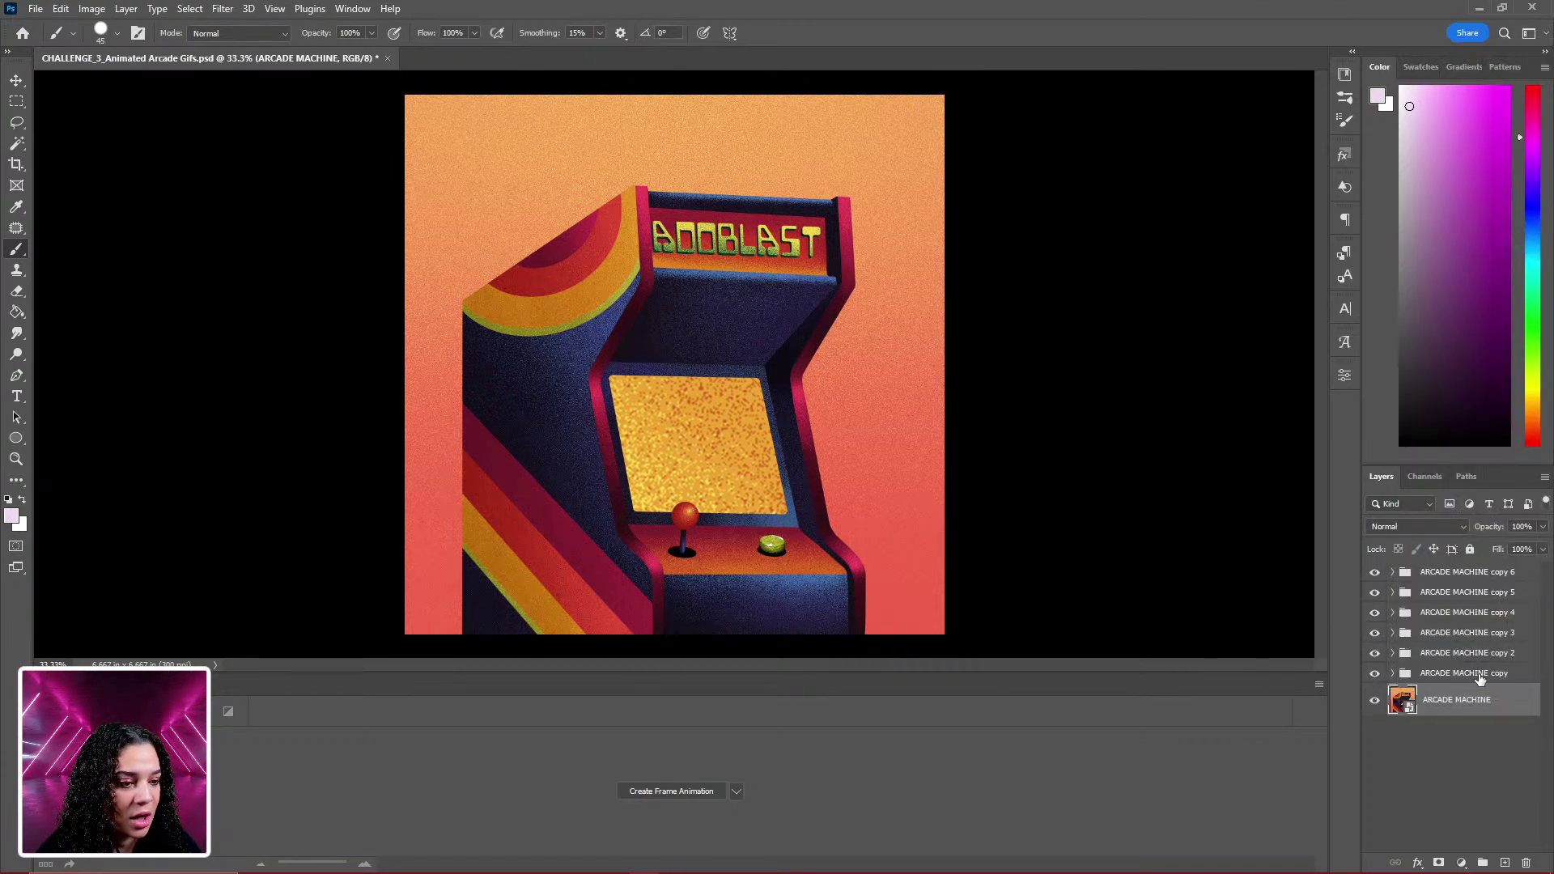
{"action": "right_click", "coordinate": [1482, 677]}
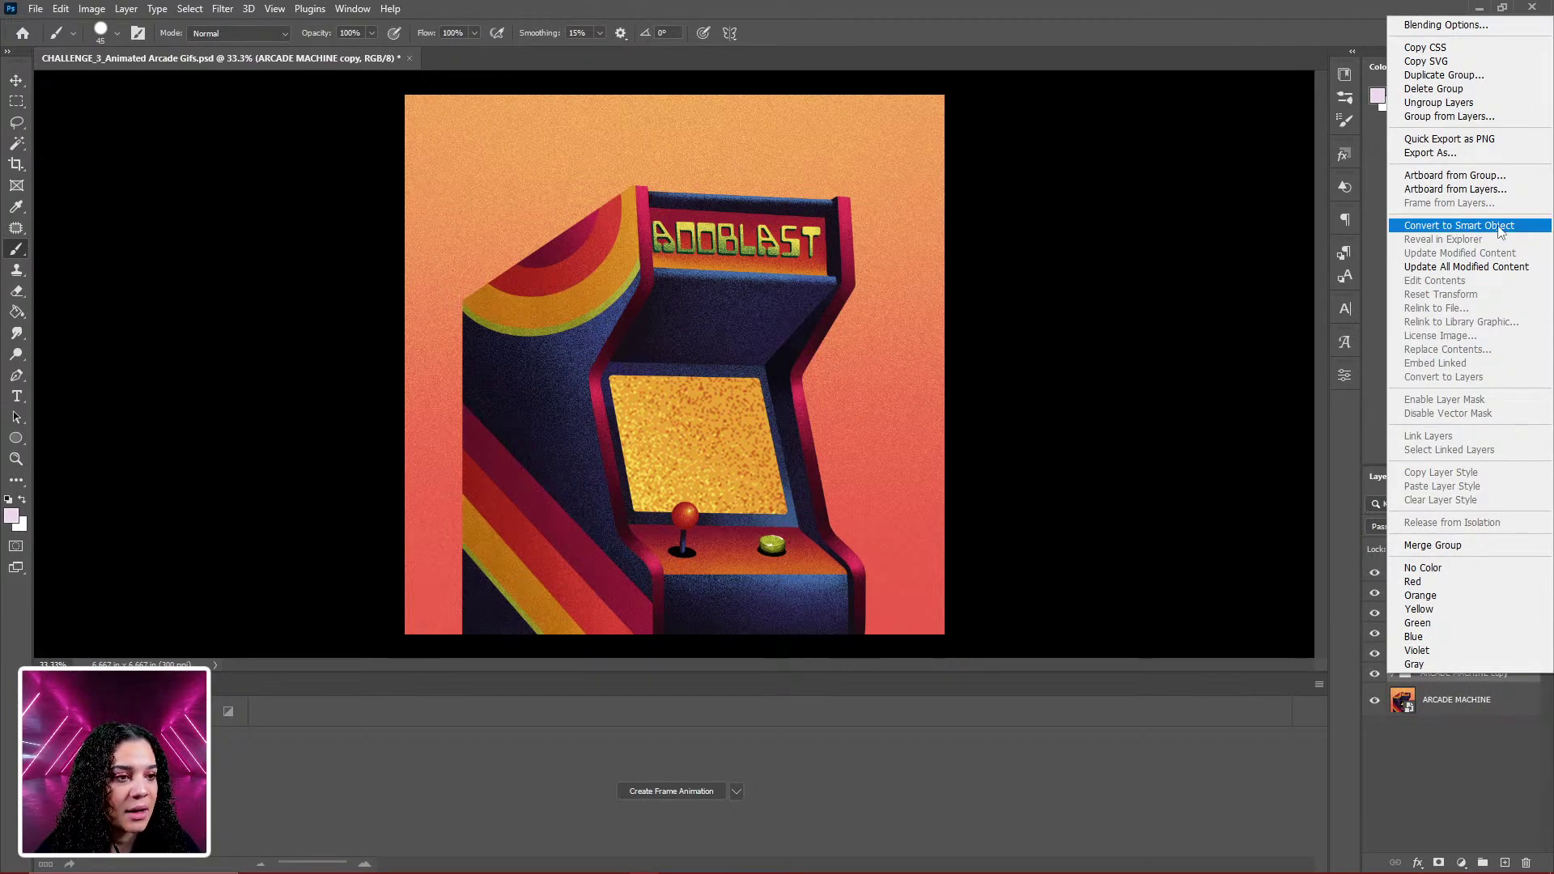
{"action": "left_click", "coordinate": [1500, 228]}
Try to convert the groups ARCADE MACHINE copy 2 through copy 6 to a smart object all at once and undo it.
{"action": "left_click", "coordinate": [1472, 656]}
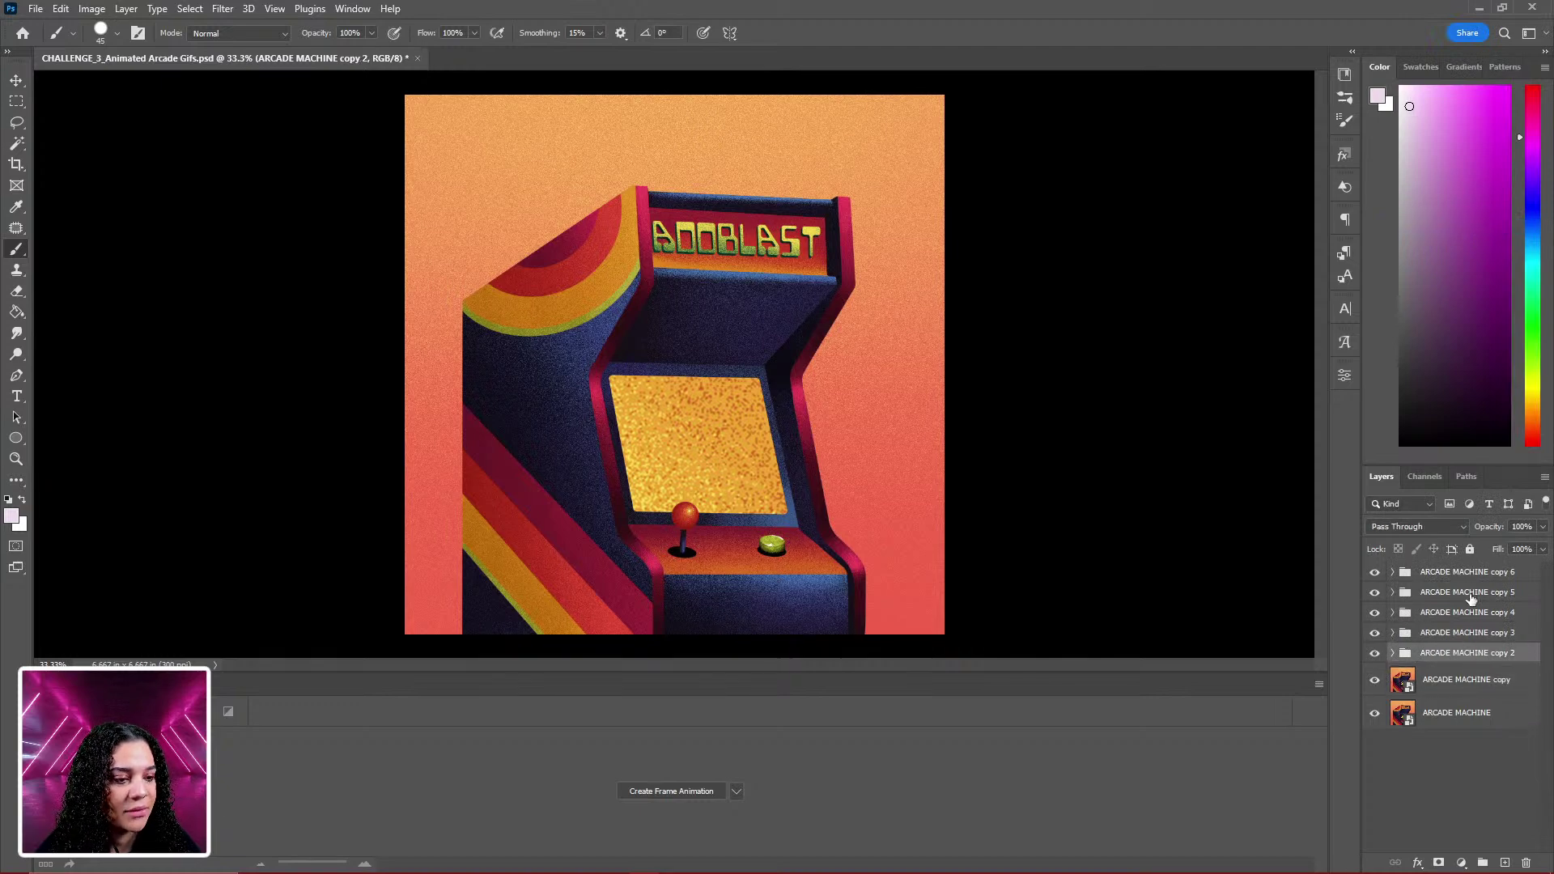
{"action": "left_click", "coordinate": [1470, 572], "text": "shift"}
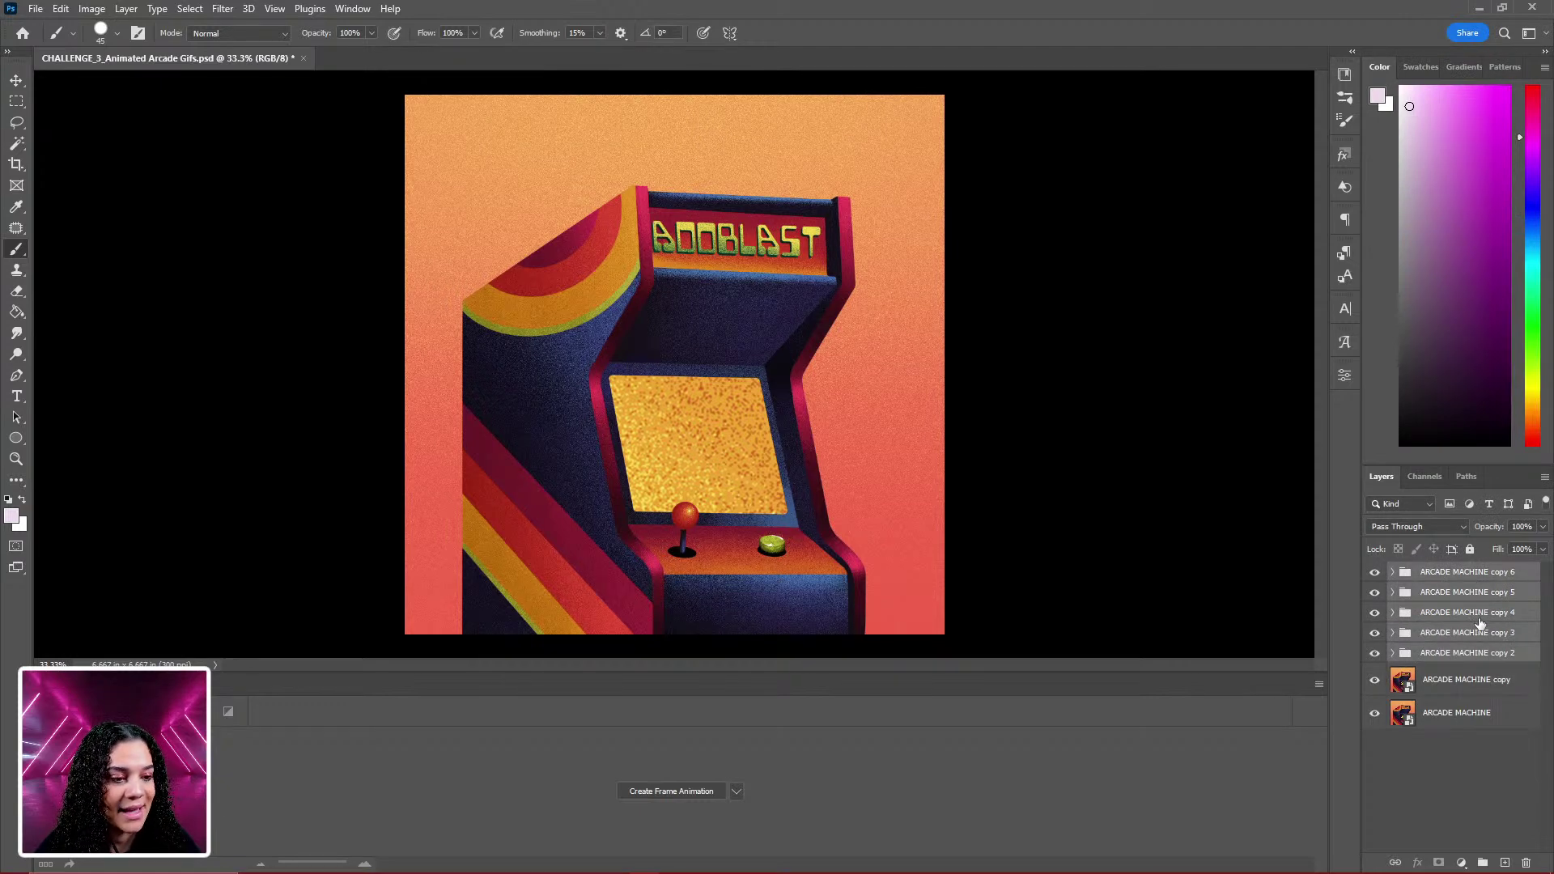
{"action": "right_click", "coordinate": [1481, 619]}
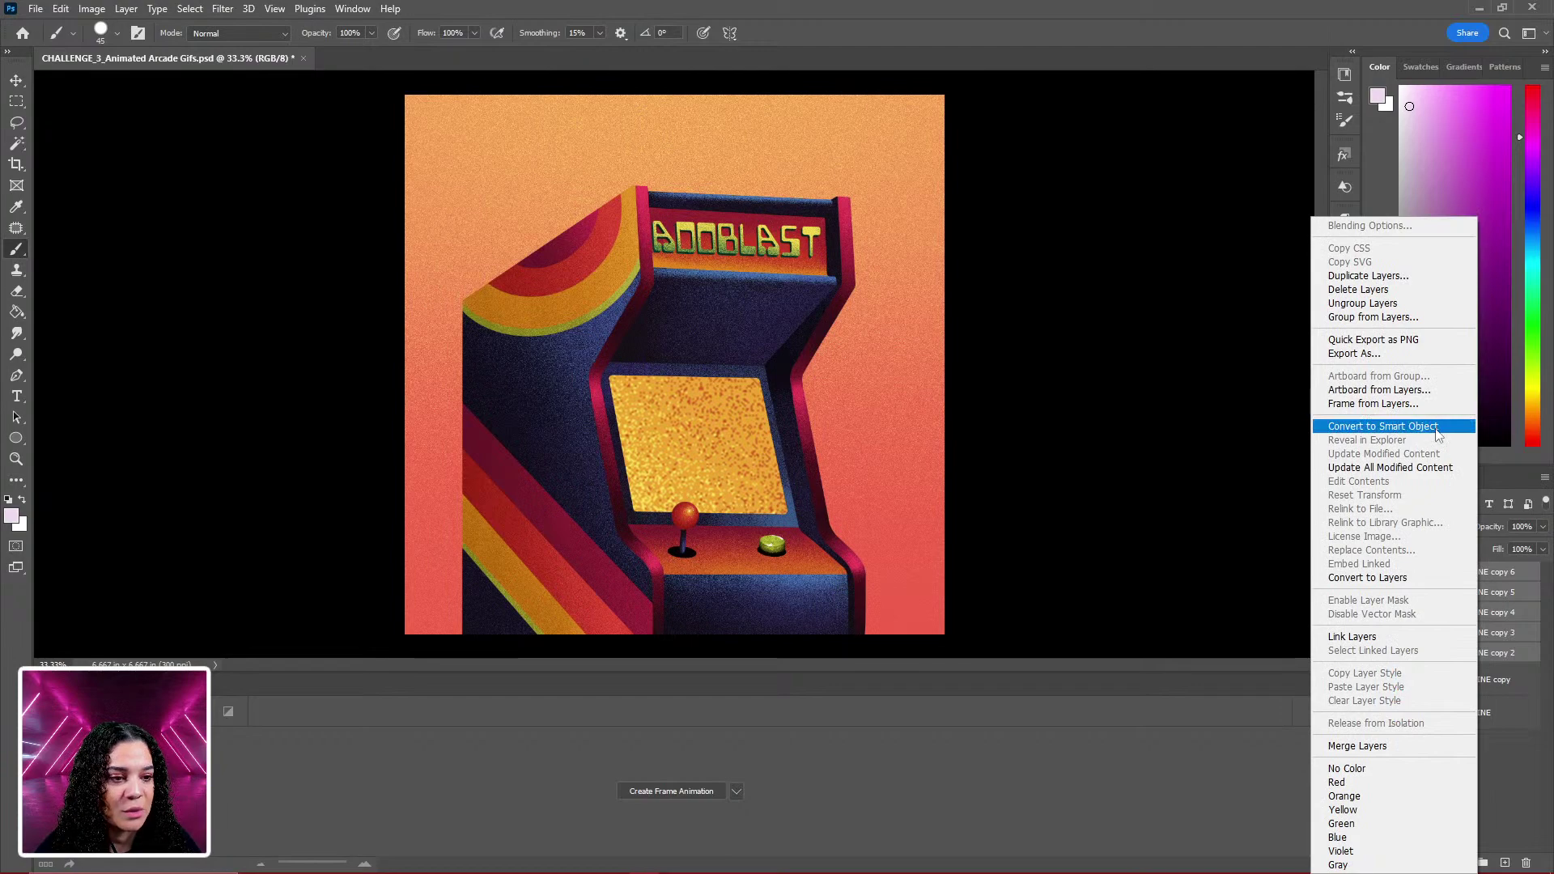
{"action": "left_click", "coordinate": [1437, 429]}
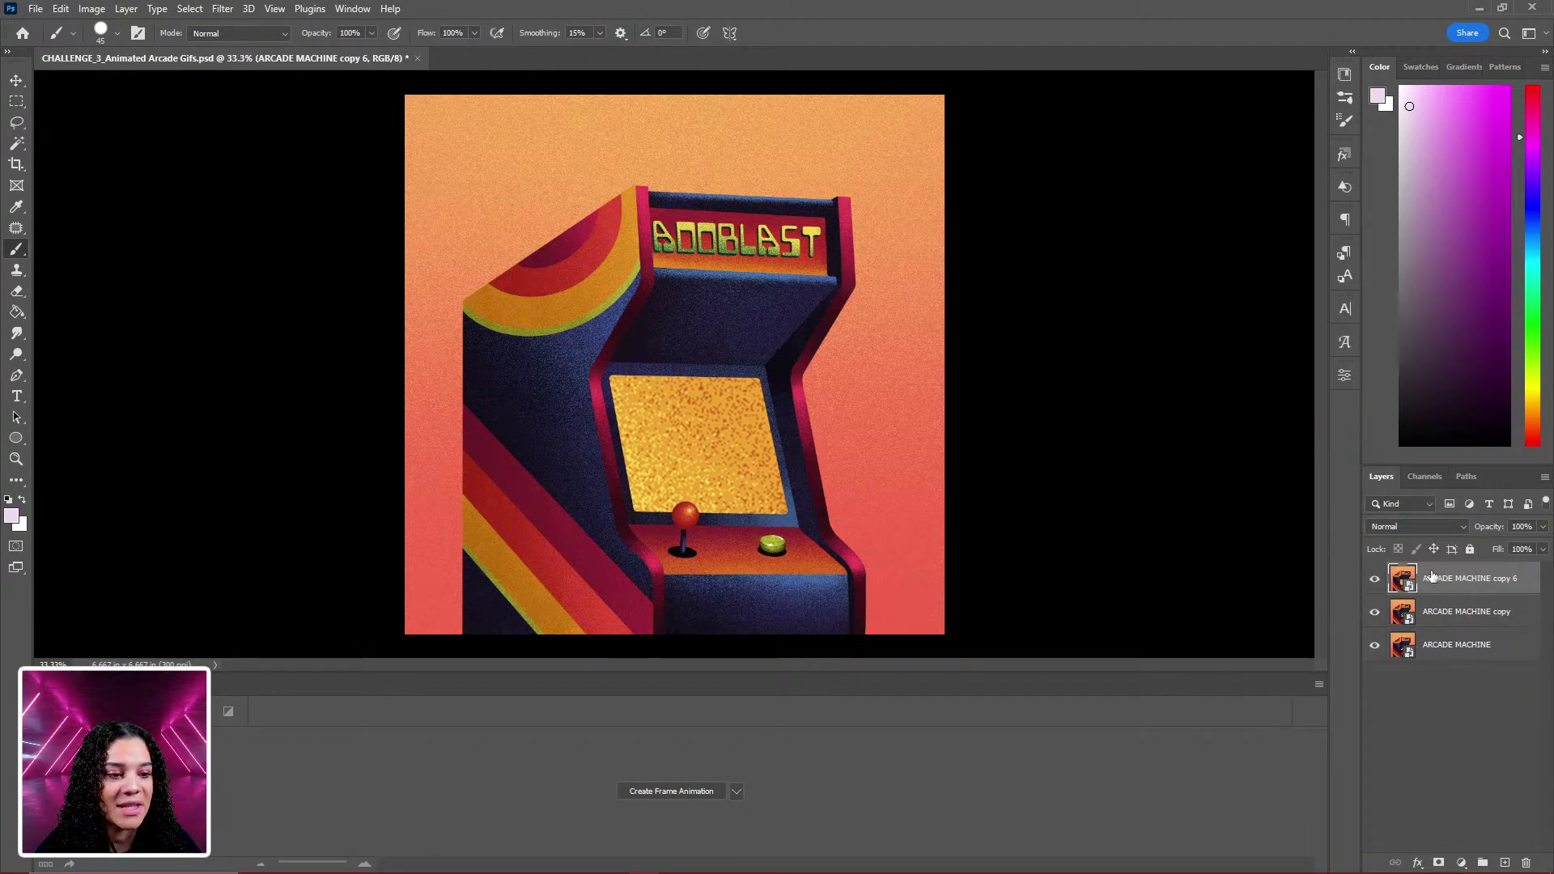
{"action": "key", "text": "ctrl+z"}
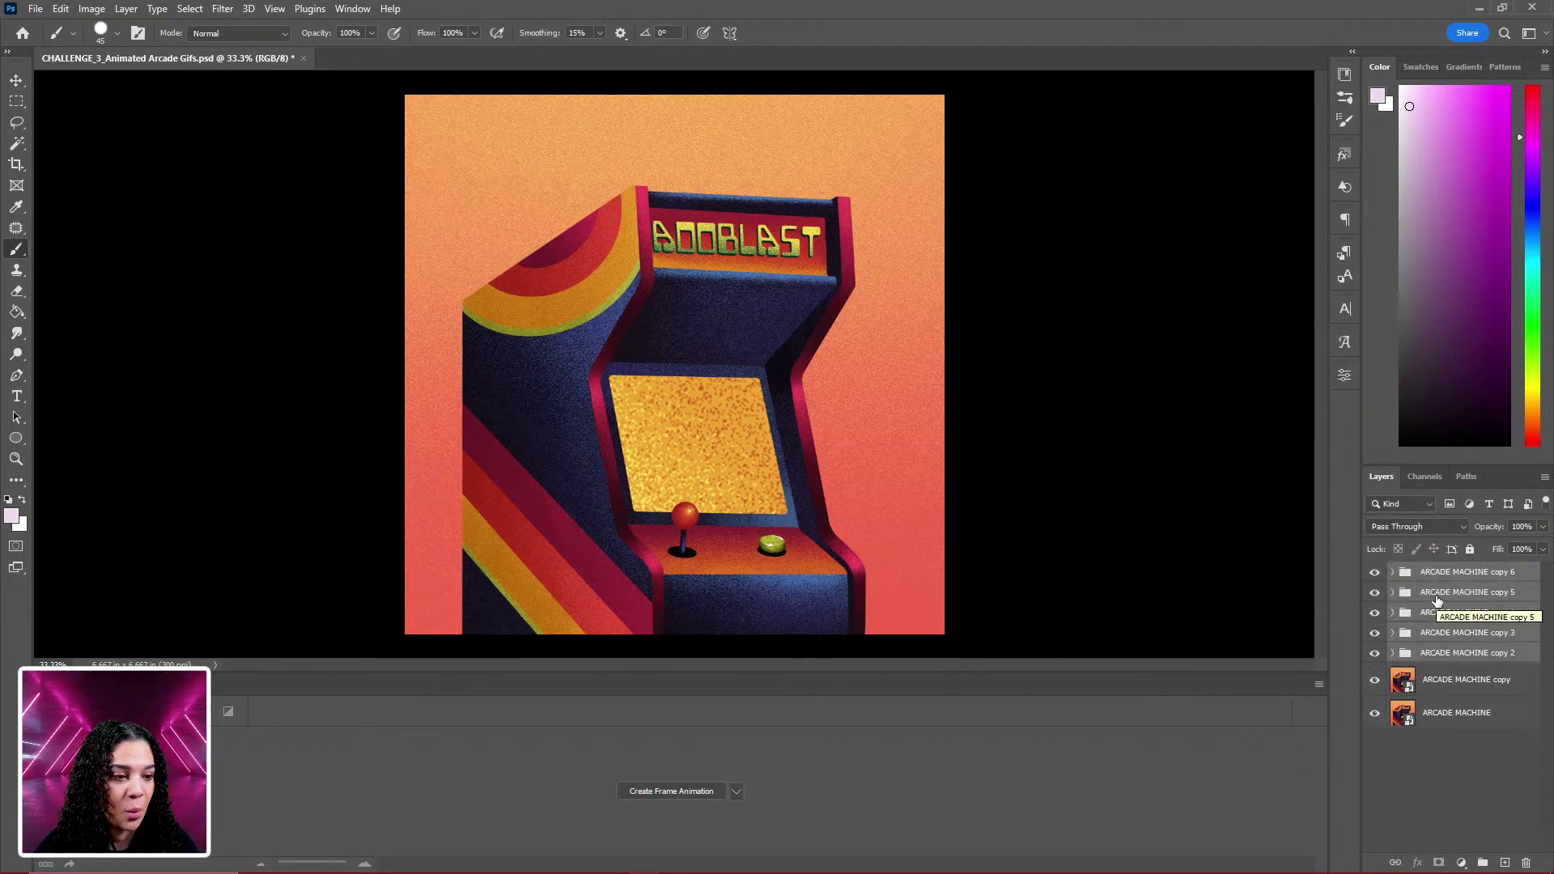
Convert the ARCADE MACHINE copy 2, copy 3 and copy 4 groups one at a time into separate smart objects.
{"action": "left_click", "coordinate": [1457, 652]}
{"action": "right_click", "coordinate": [1457, 652]}
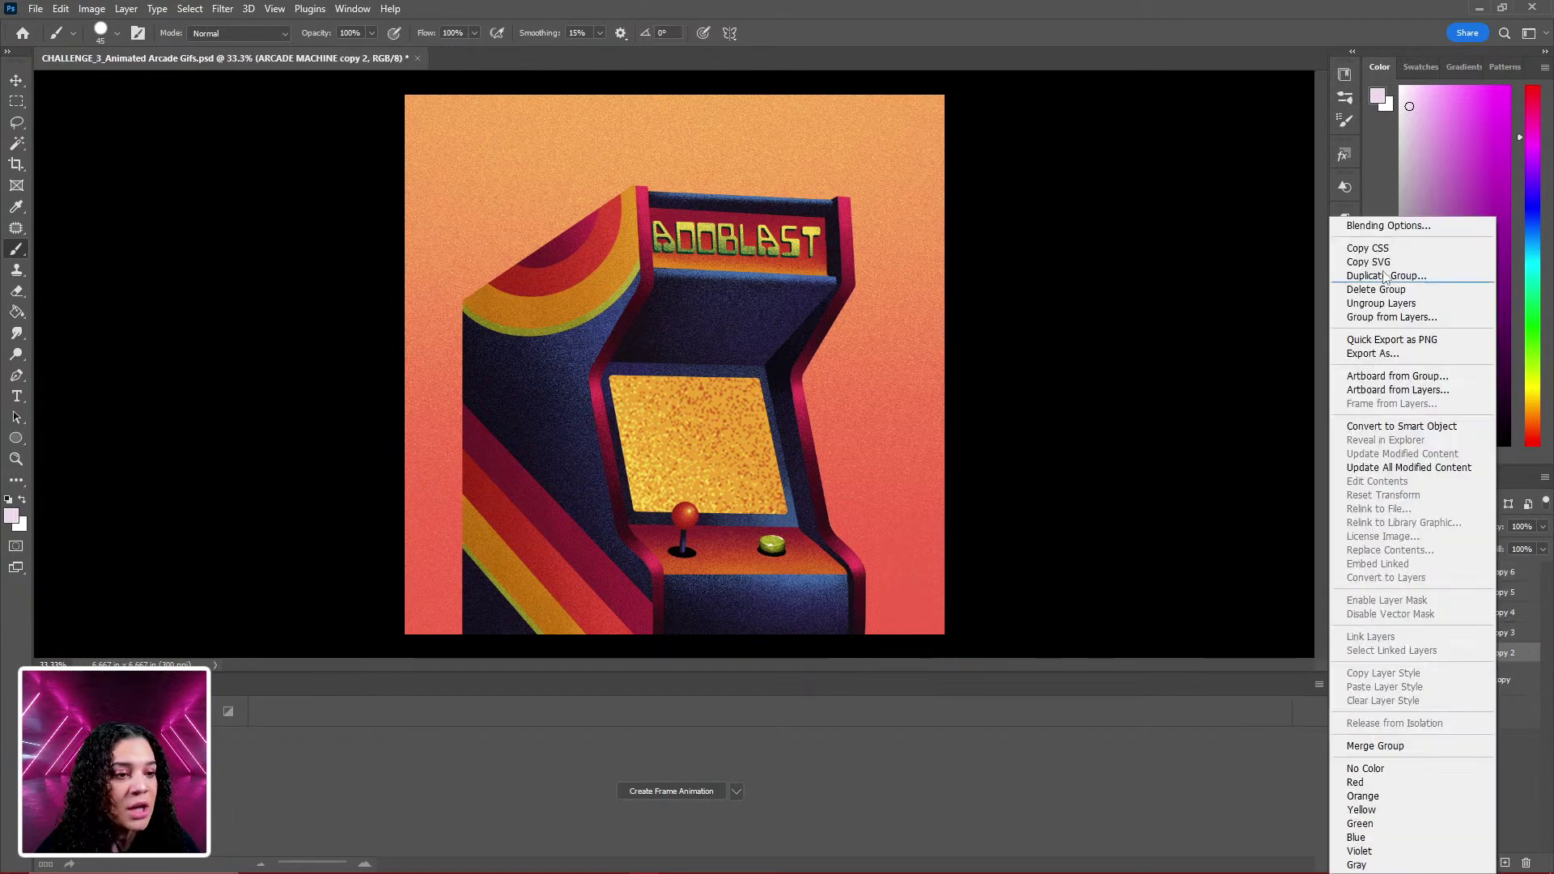
{"action": "left_click", "coordinate": [1437, 427]}
{"action": "left_click", "coordinate": [1483, 637]}
{"action": "right_click", "coordinate": [1483, 637]}
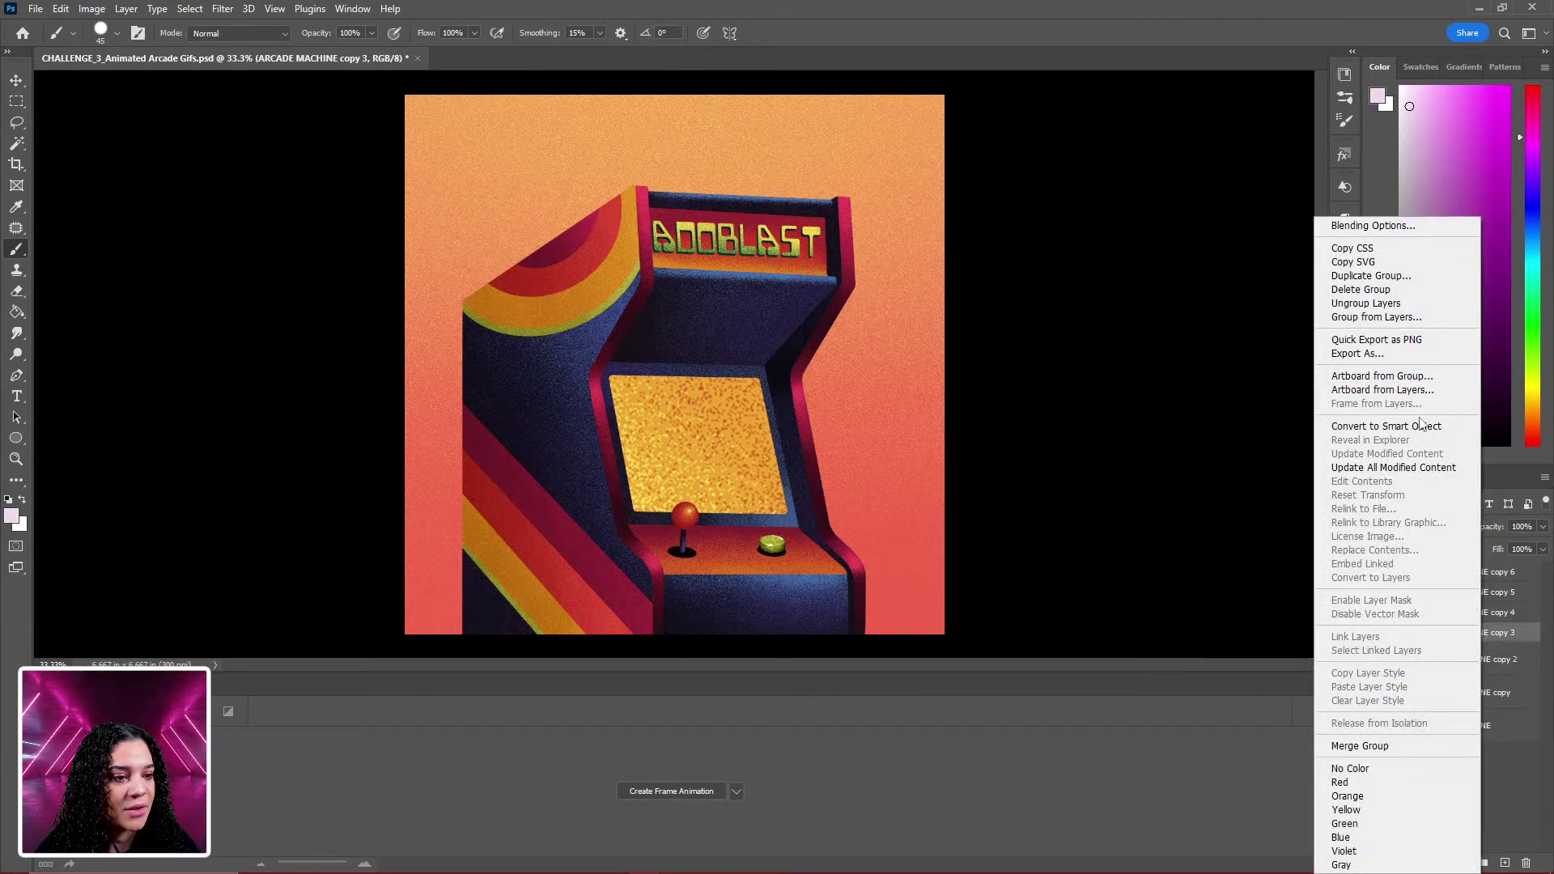
{"action": "left_click", "coordinate": [1437, 424]}
{"action": "left_click", "coordinate": [1464, 614]}
{"action": "right_click", "coordinate": [1464, 614]}
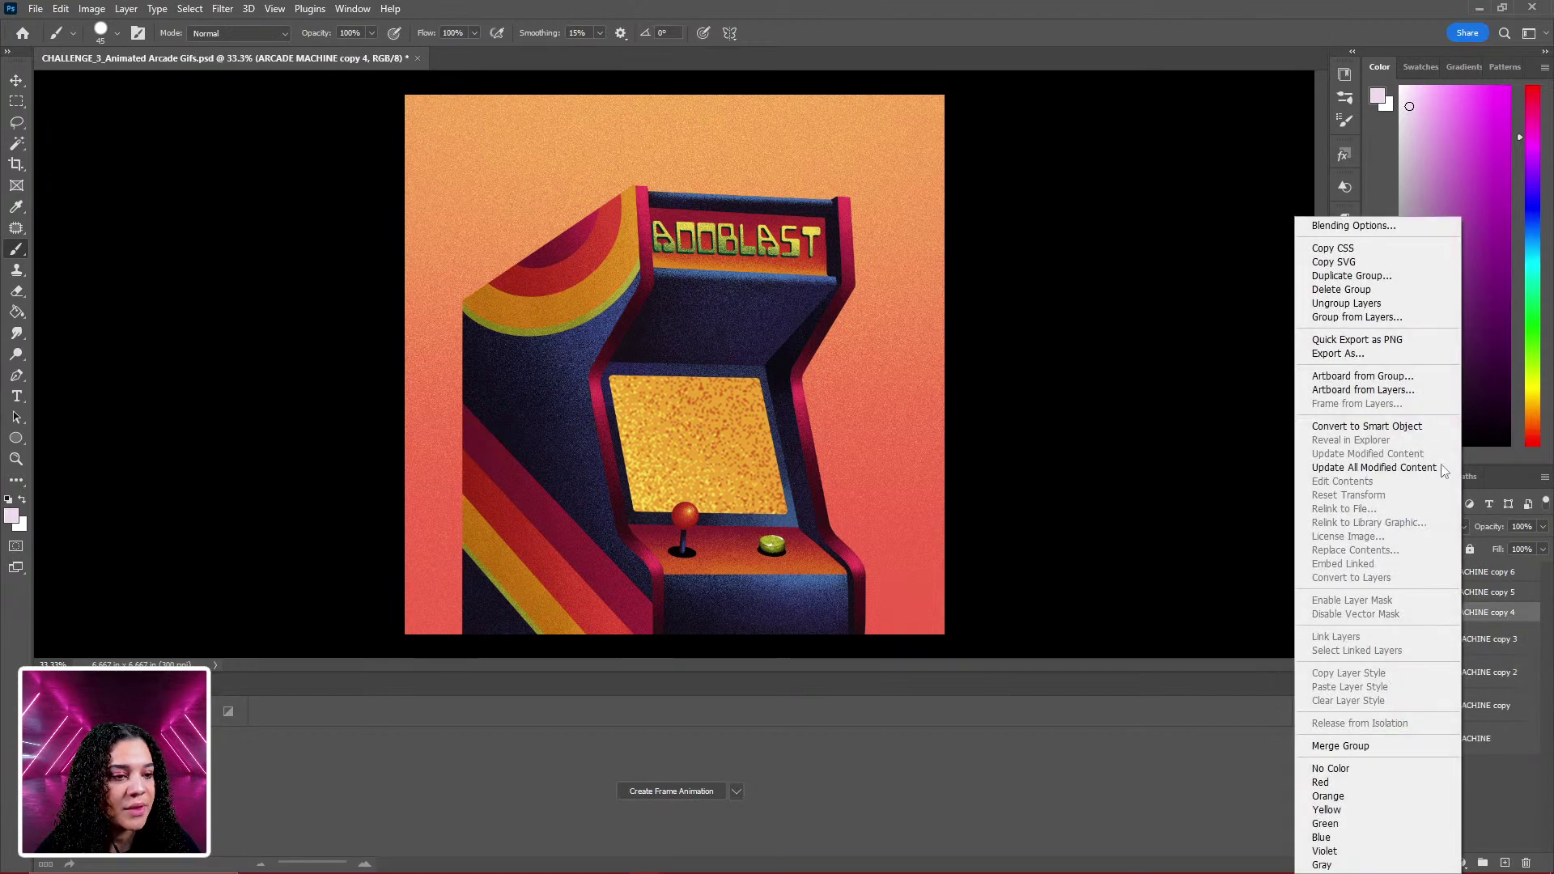
{"action": "left_click", "coordinate": [1397, 427]}
Convert the ARCADE MACHINE copy 5 and copy 6 groups into separate smart objects.
{"action": "left_click", "coordinate": [1480, 592]}
{"action": "right_click", "coordinate": [1480, 592]}
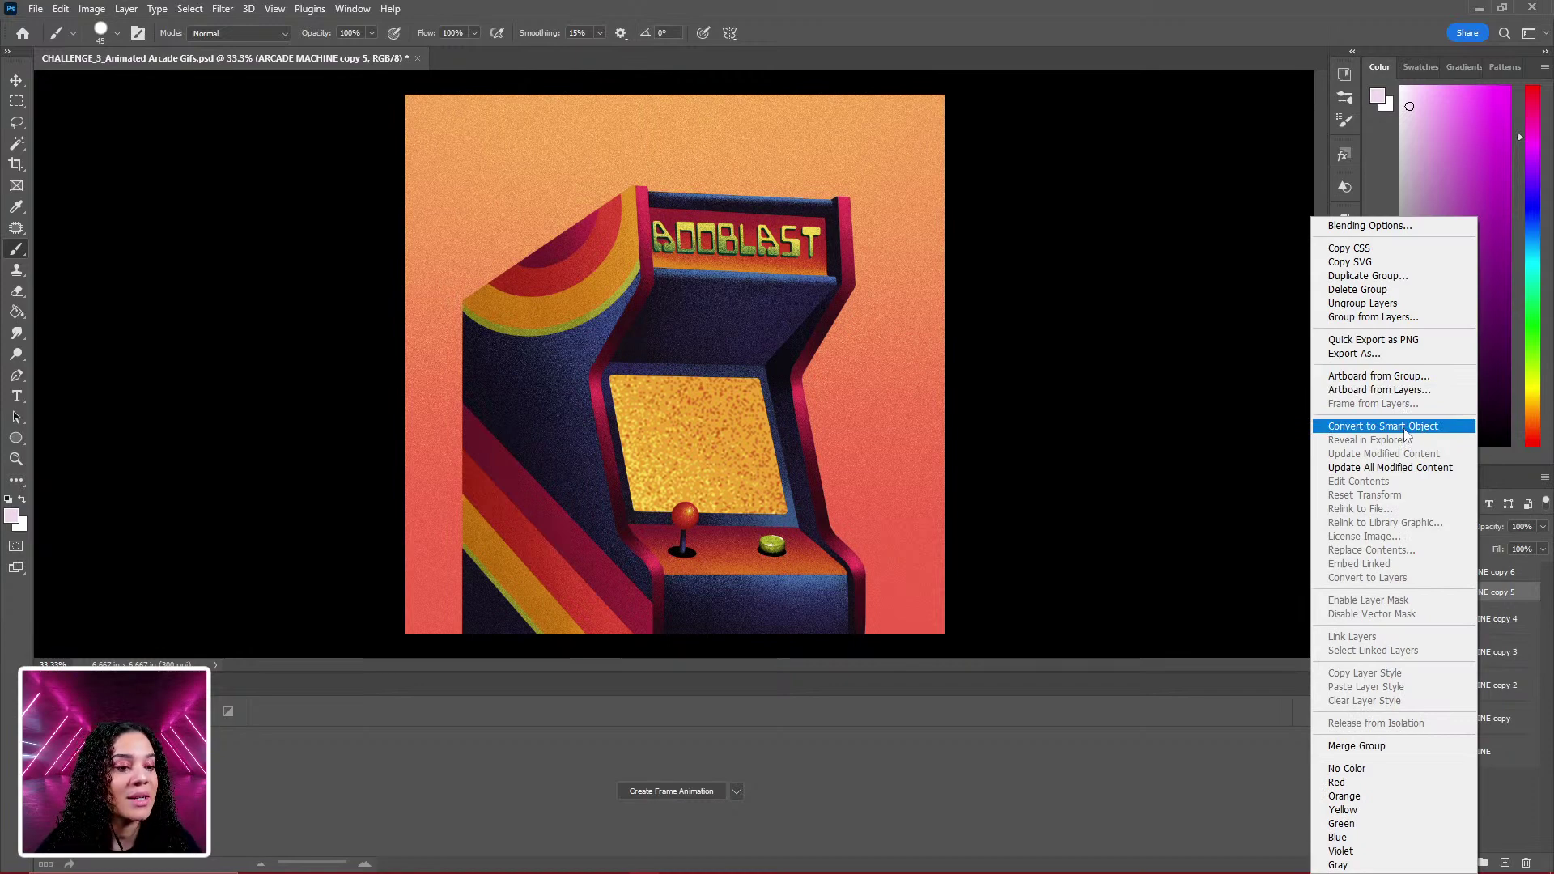
{"action": "left_click", "coordinate": [1405, 427]}
{"action": "left_click", "coordinate": [1472, 575]}
{"action": "right_click", "coordinate": [1472, 575]}
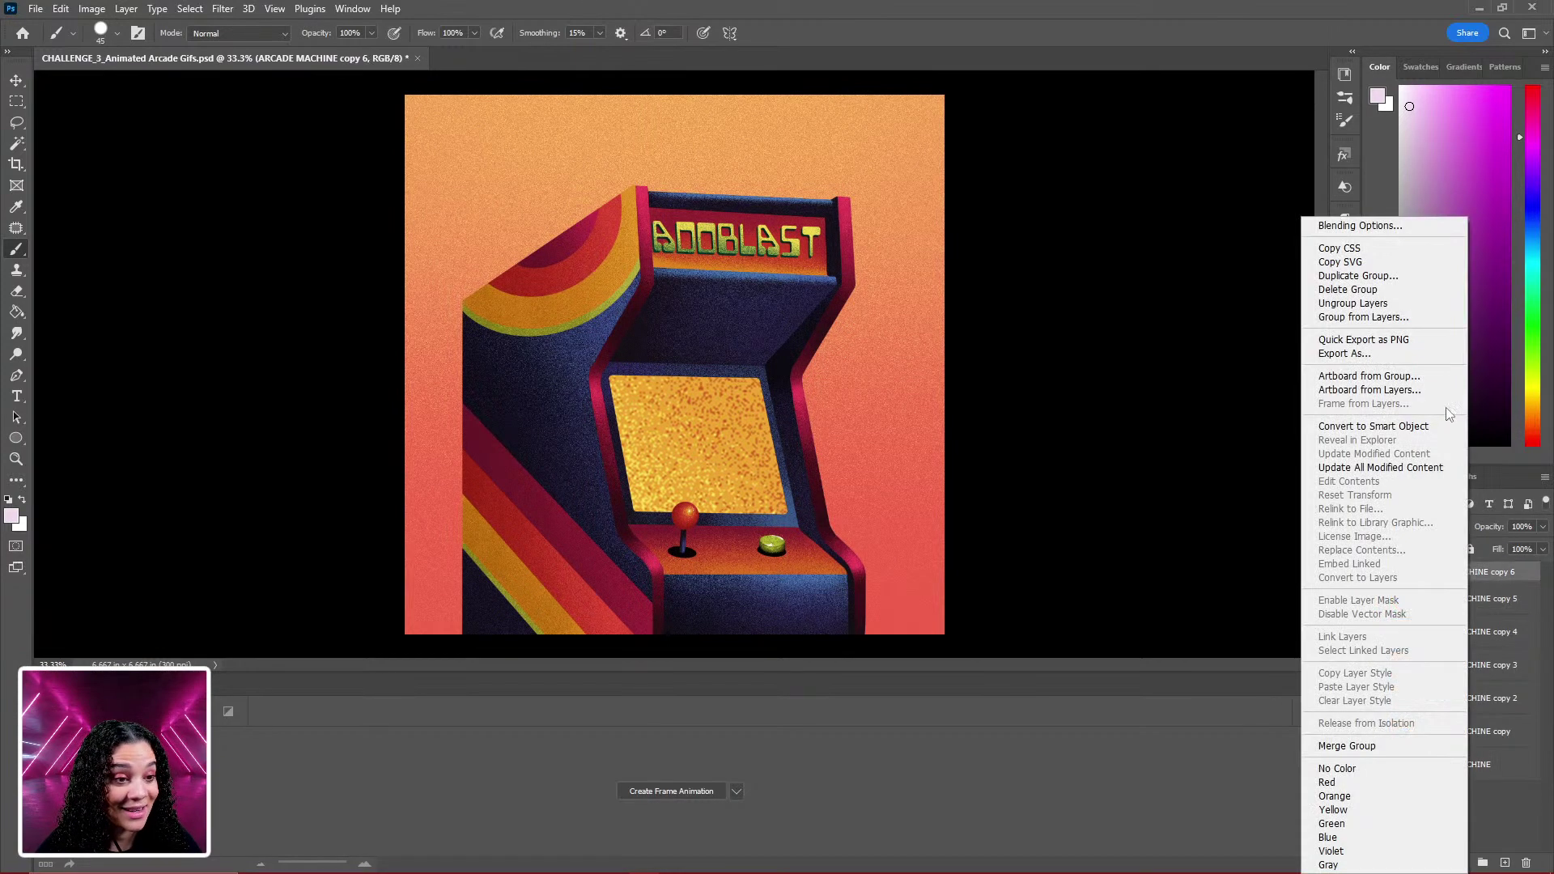
{"action": "left_click", "coordinate": [1430, 427]}
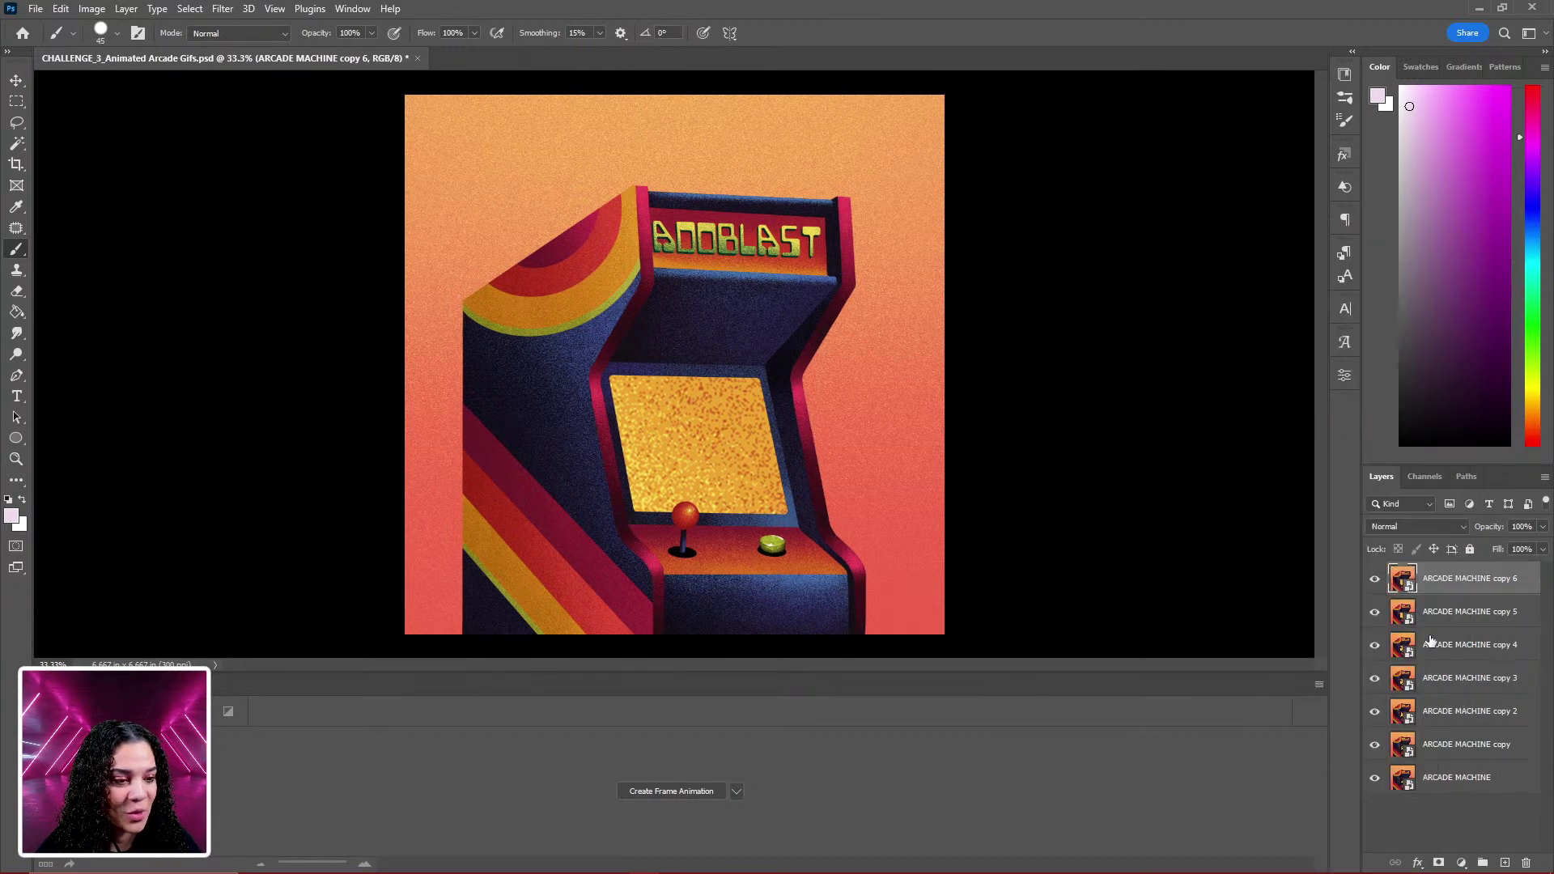
Hide the ARCADE MACHINE layers one by one from copy 6 down to the original to check each animation stage.
{"action": "left_click", "coordinate": [1374, 580]}
{"action": "left_click", "coordinate": [1377, 613]}
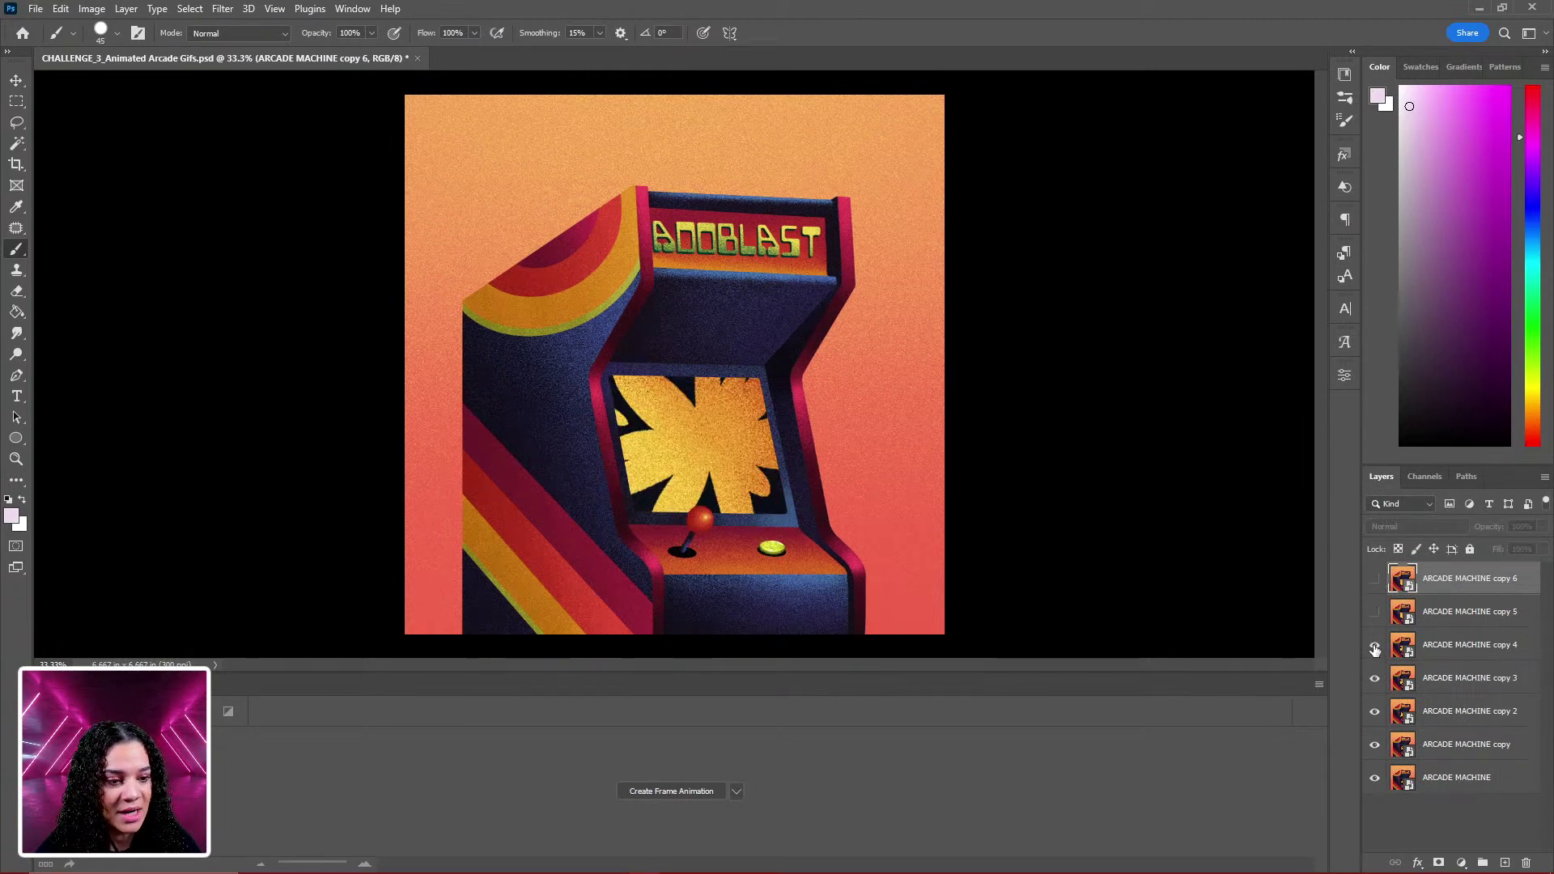
{"action": "left_click", "coordinate": [1374, 646]}
{"action": "left_click", "coordinate": [1375, 678]}
{"action": "left_click", "coordinate": [1377, 712]}
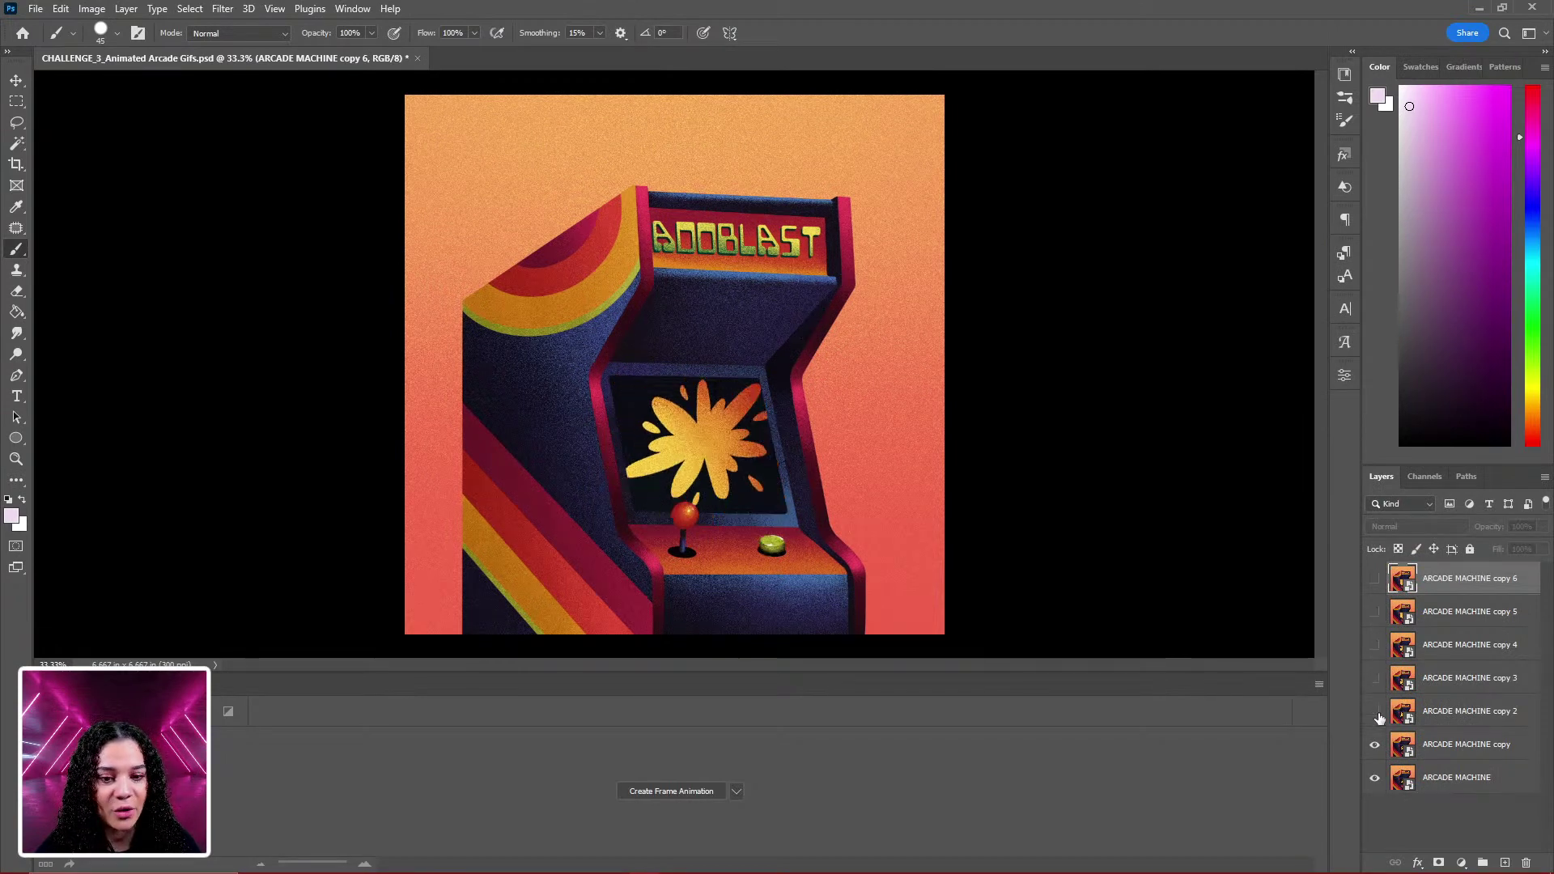
{"action": "left_click", "coordinate": [1374, 744]}
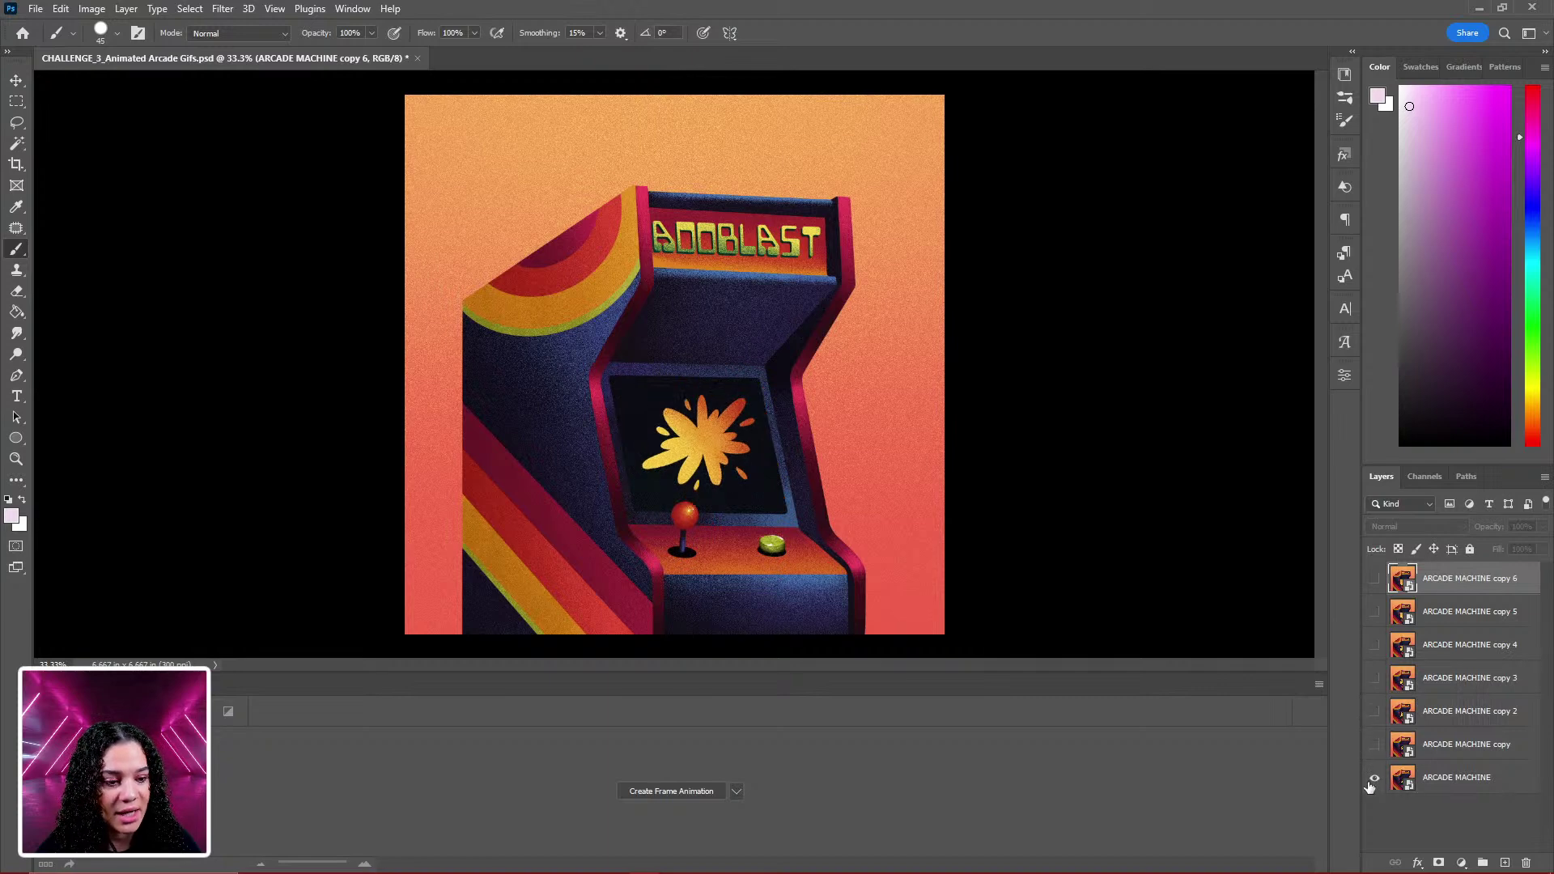
{"action": "left_click", "coordinate": [1376, 779]}
Show the seven ARCADE MACHINE layers again one by one, from the original up to copy 6.
{"action": "left_click", "coordinate": [1376, 779]}
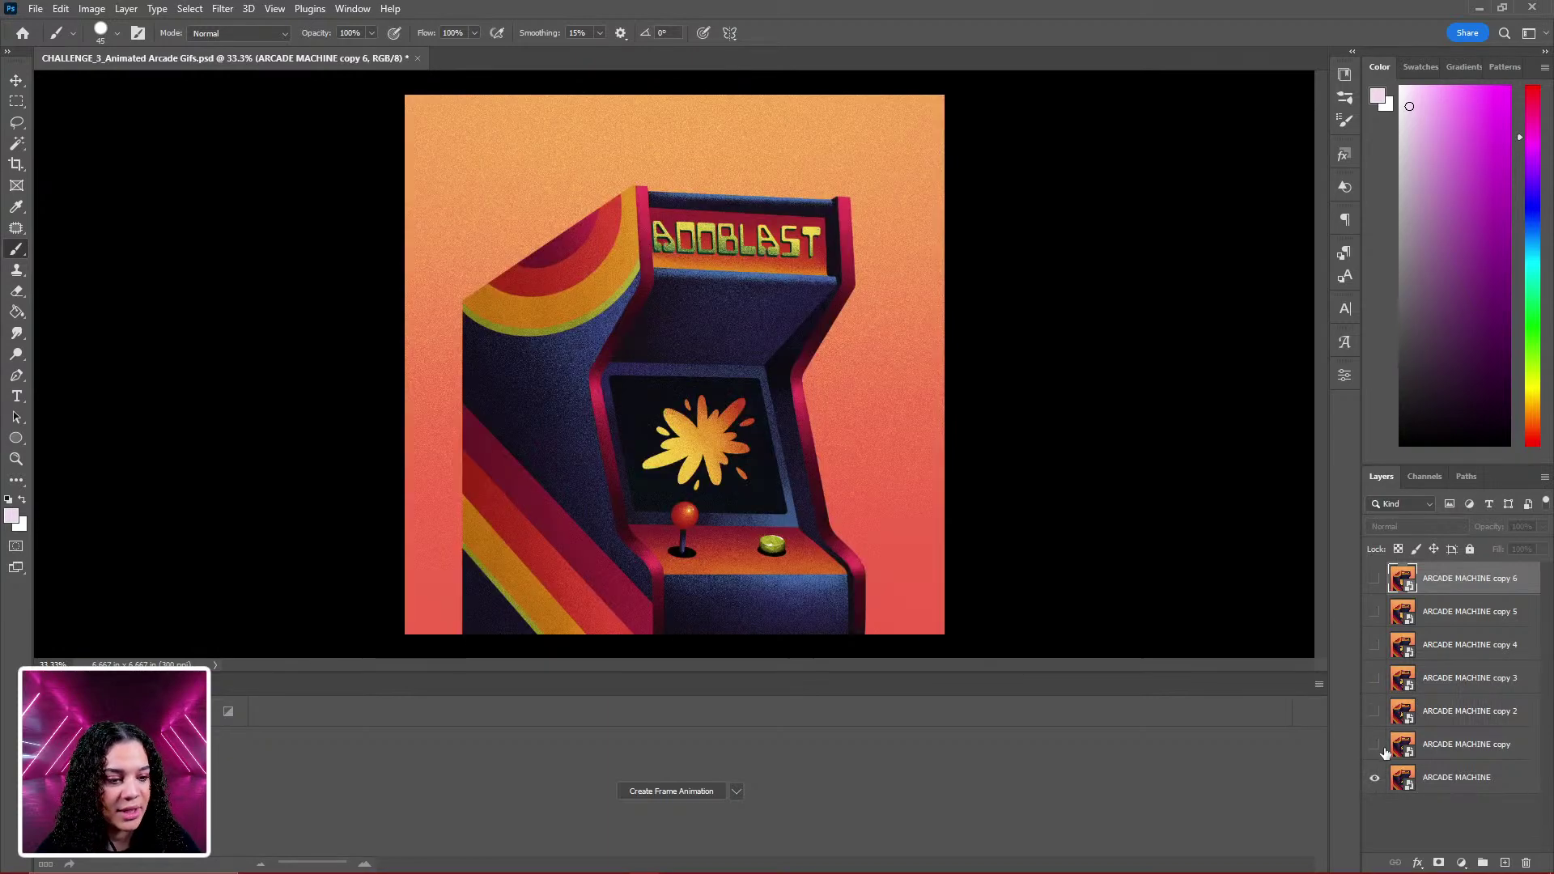
{"action": "left_click", "coordinate": [1374, 745]}
{"action": "left_click", "coordinate": [1376, 712]}
{"action": "left_click", "coordinate": [1375, 678]}
{"action": "left_click", "coordinate": [1375, 645]}
{"action": "left_click", "coordinate": [1375, 612]}
{"action": "left_click", "coordinate": [1374, 581]}
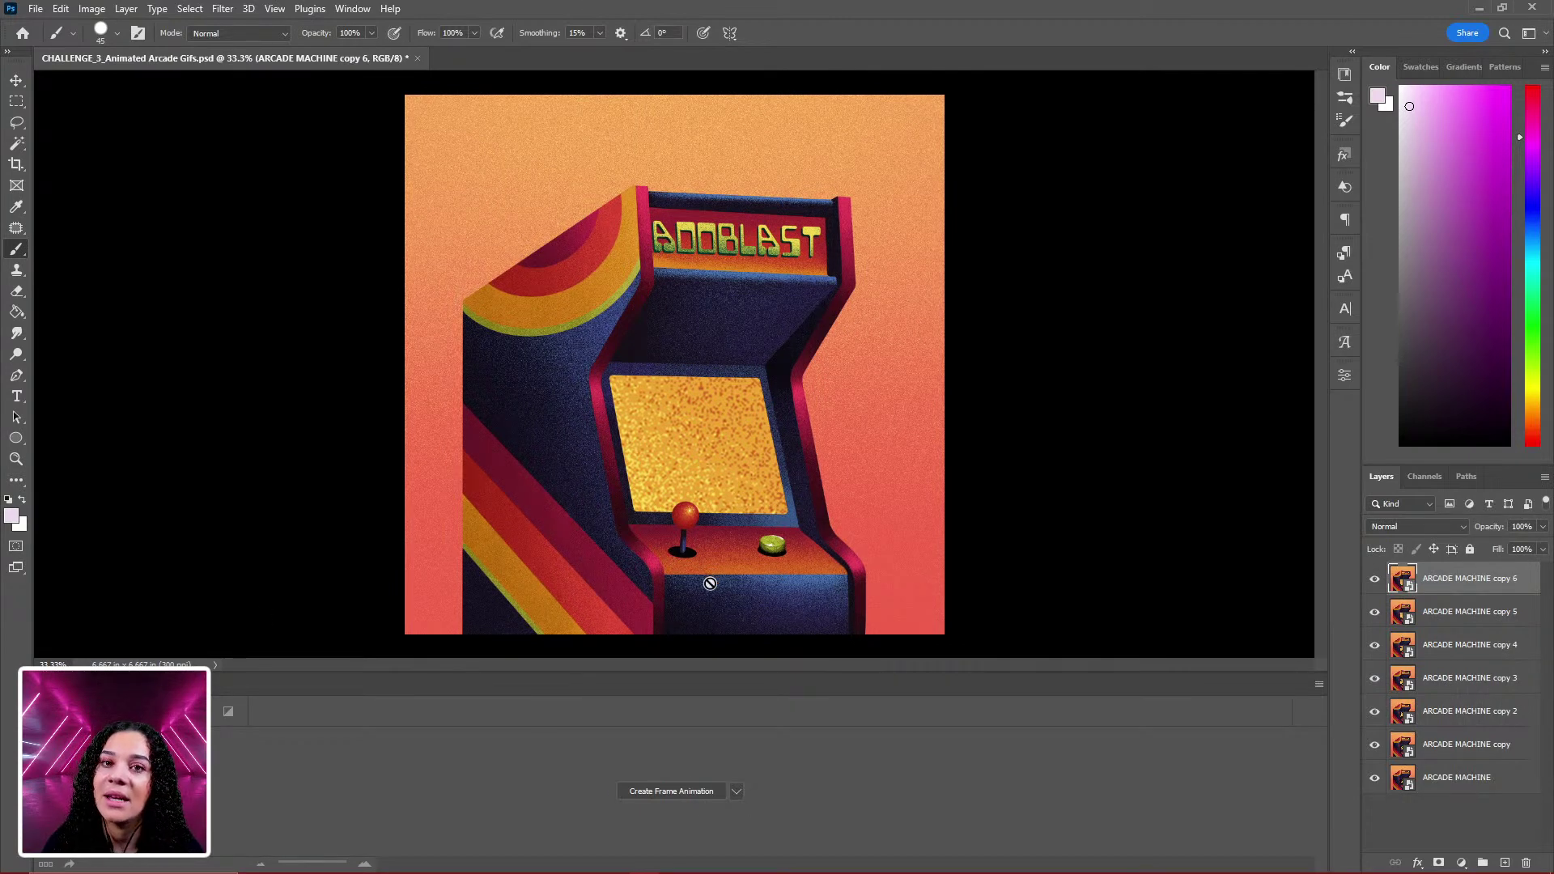
{"action": "left_click", "coordinate": [353, 9]}
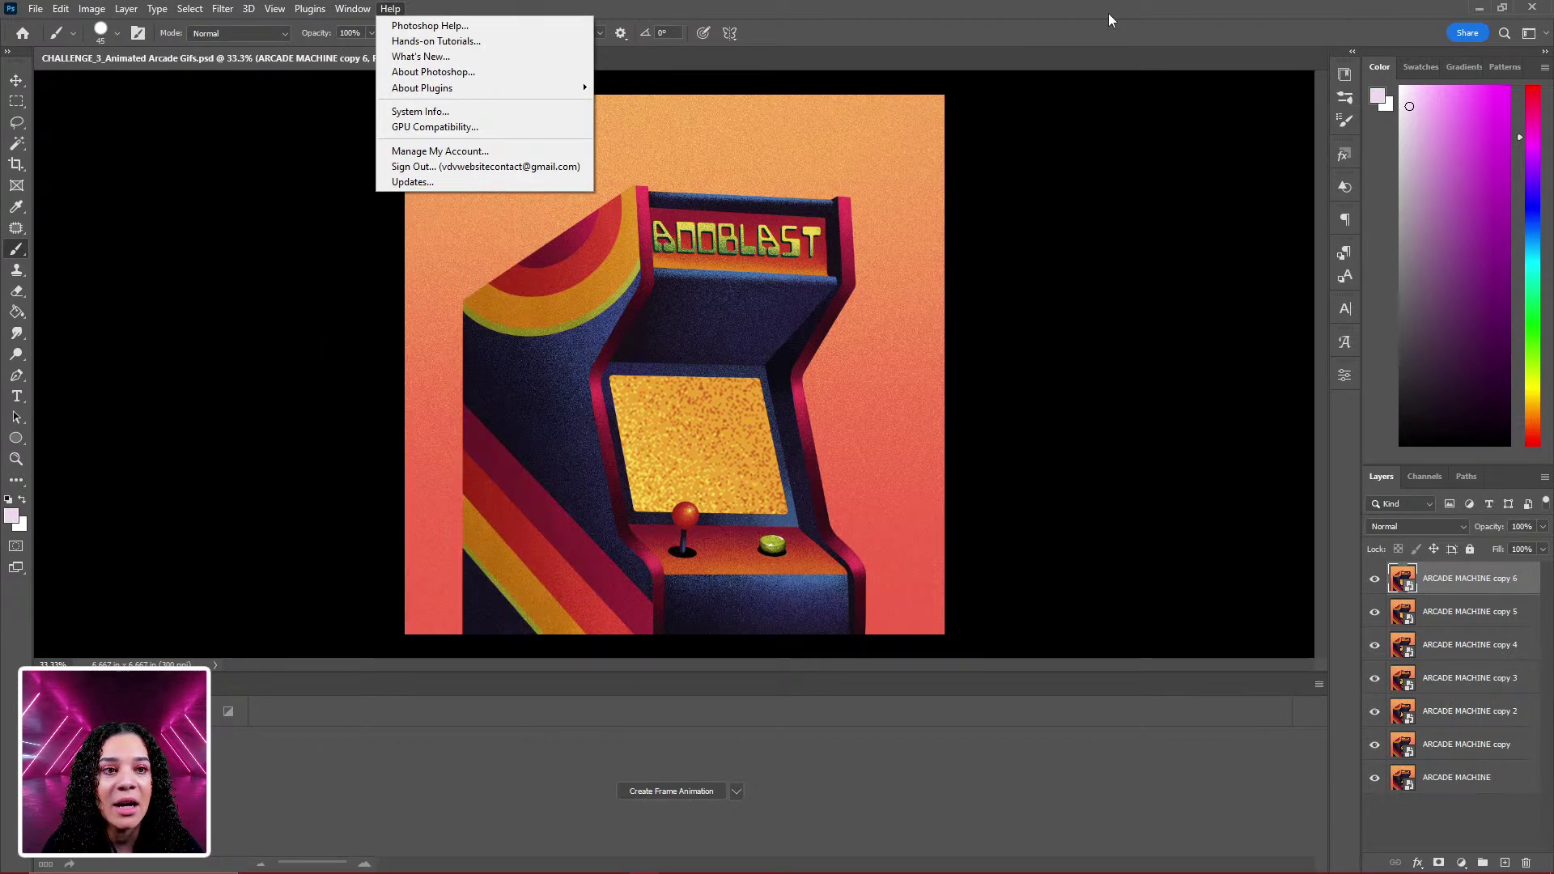
{"action": "left_click", "coordinate": [391, 9]}
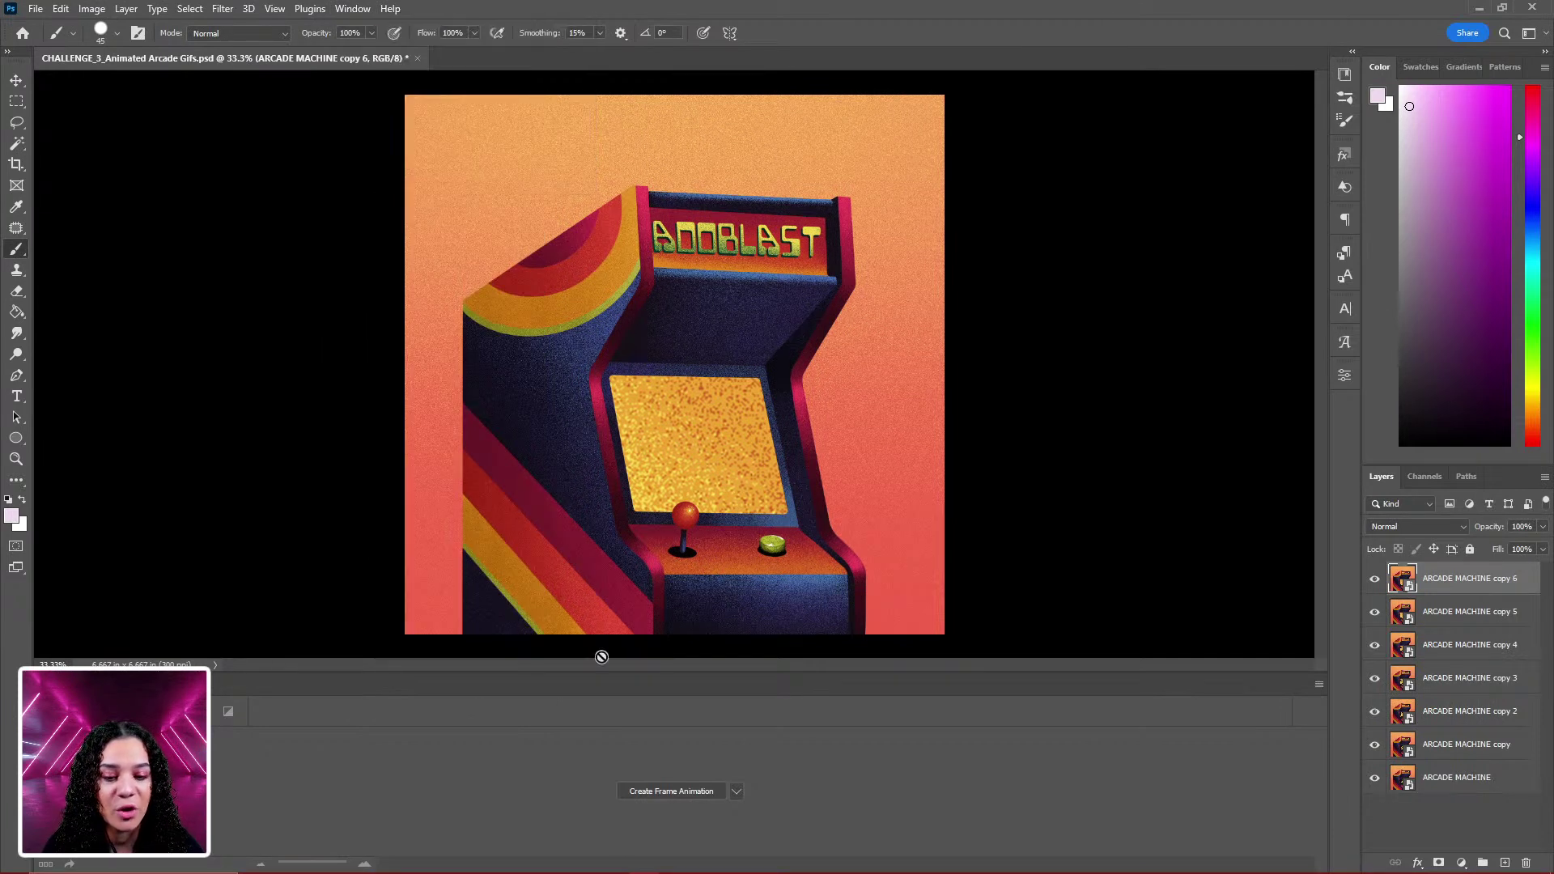
Create a frame animation in the Timeline for the document.
{"action": "left_click", "coordinate": [732, 793]}
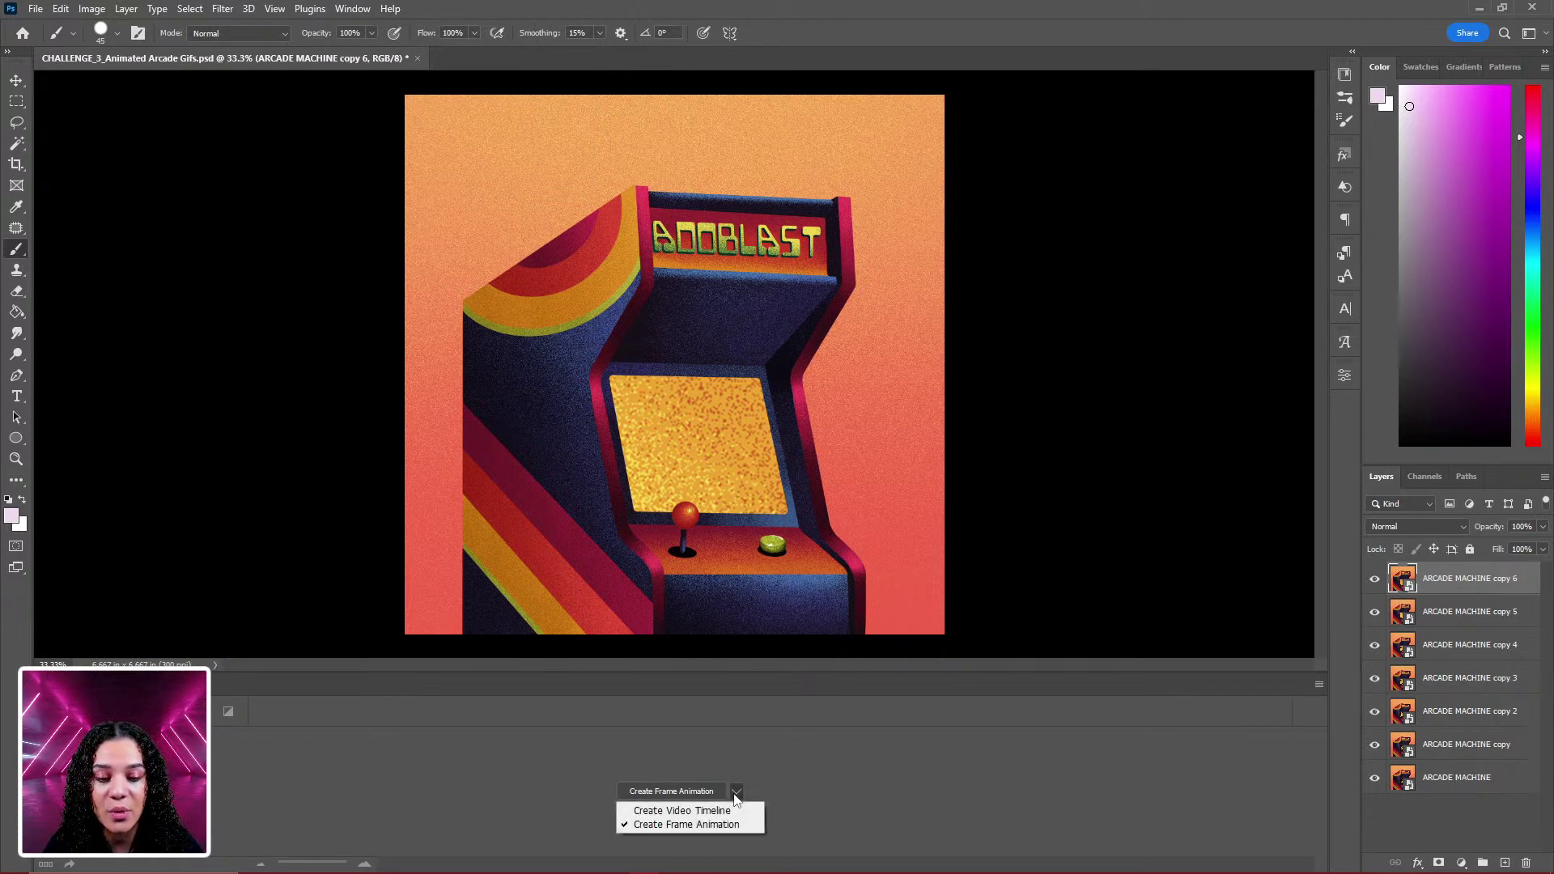
{"action": "left_click", "coordinate": [683, 793]}
{"action": "left_click", "coordinate": [683, 792]}
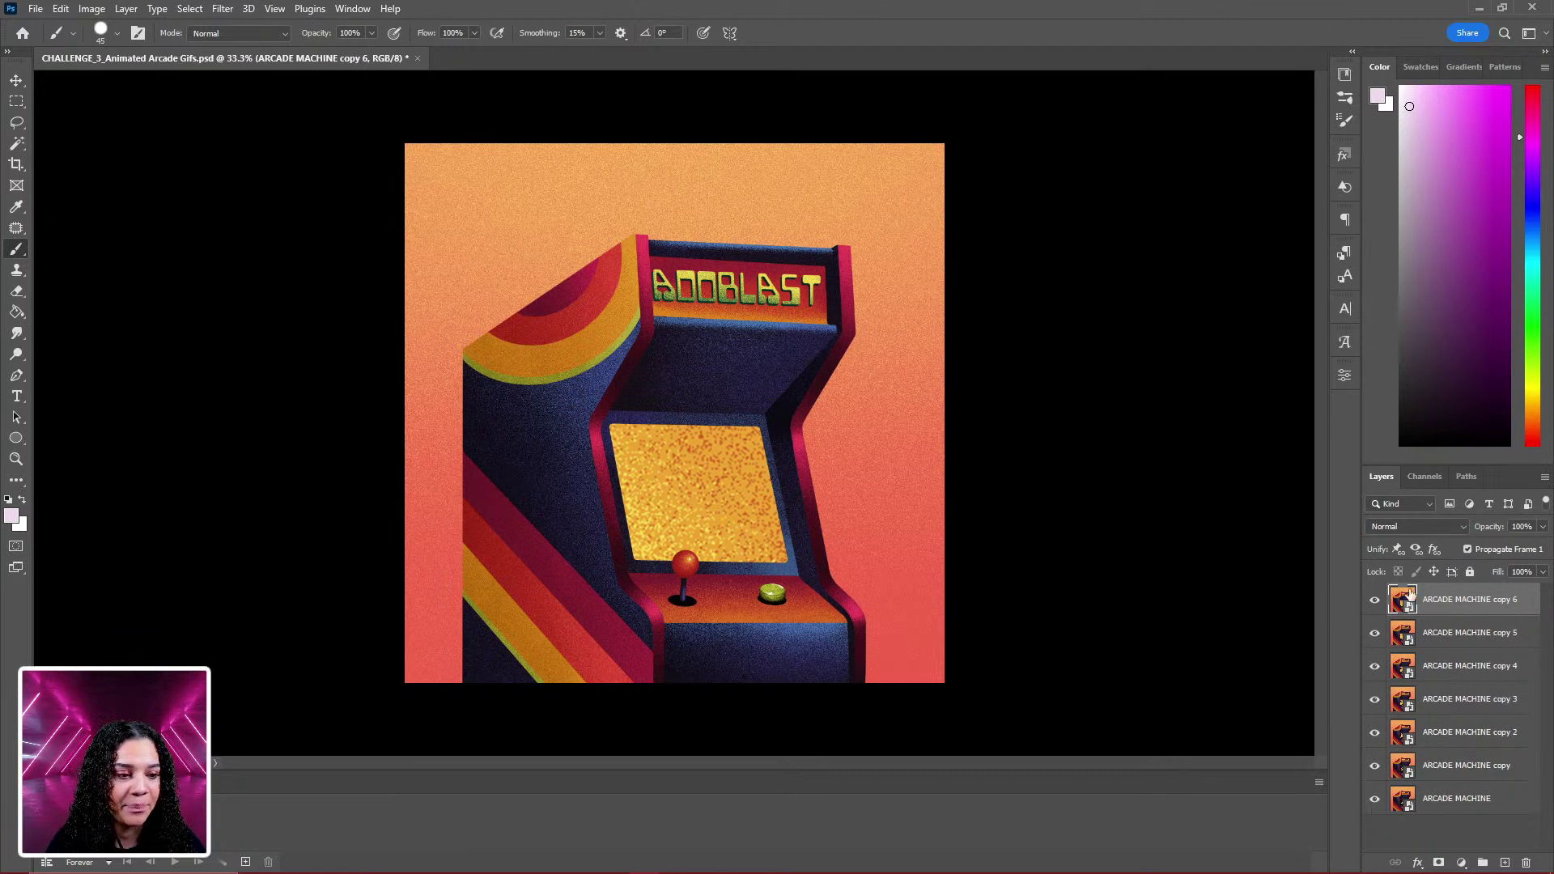
Make animation frames from the seven ARCADE MACHINE layers.
{"action": "left_click", "coordinate": [1442, 802]}
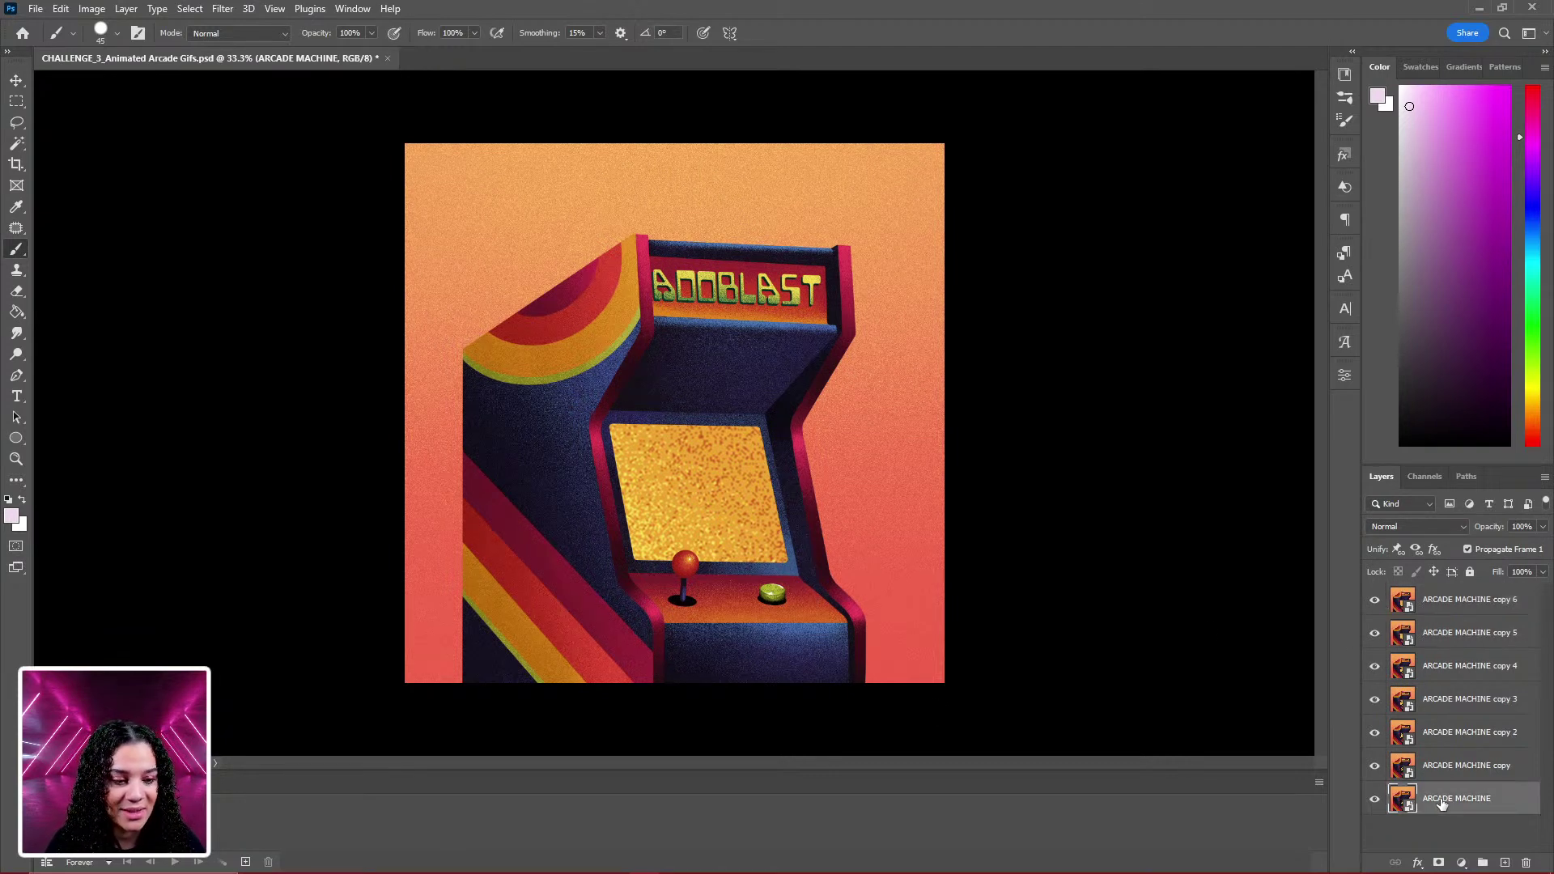
{"action": "left_click", "coordinate": [1318, 782]}
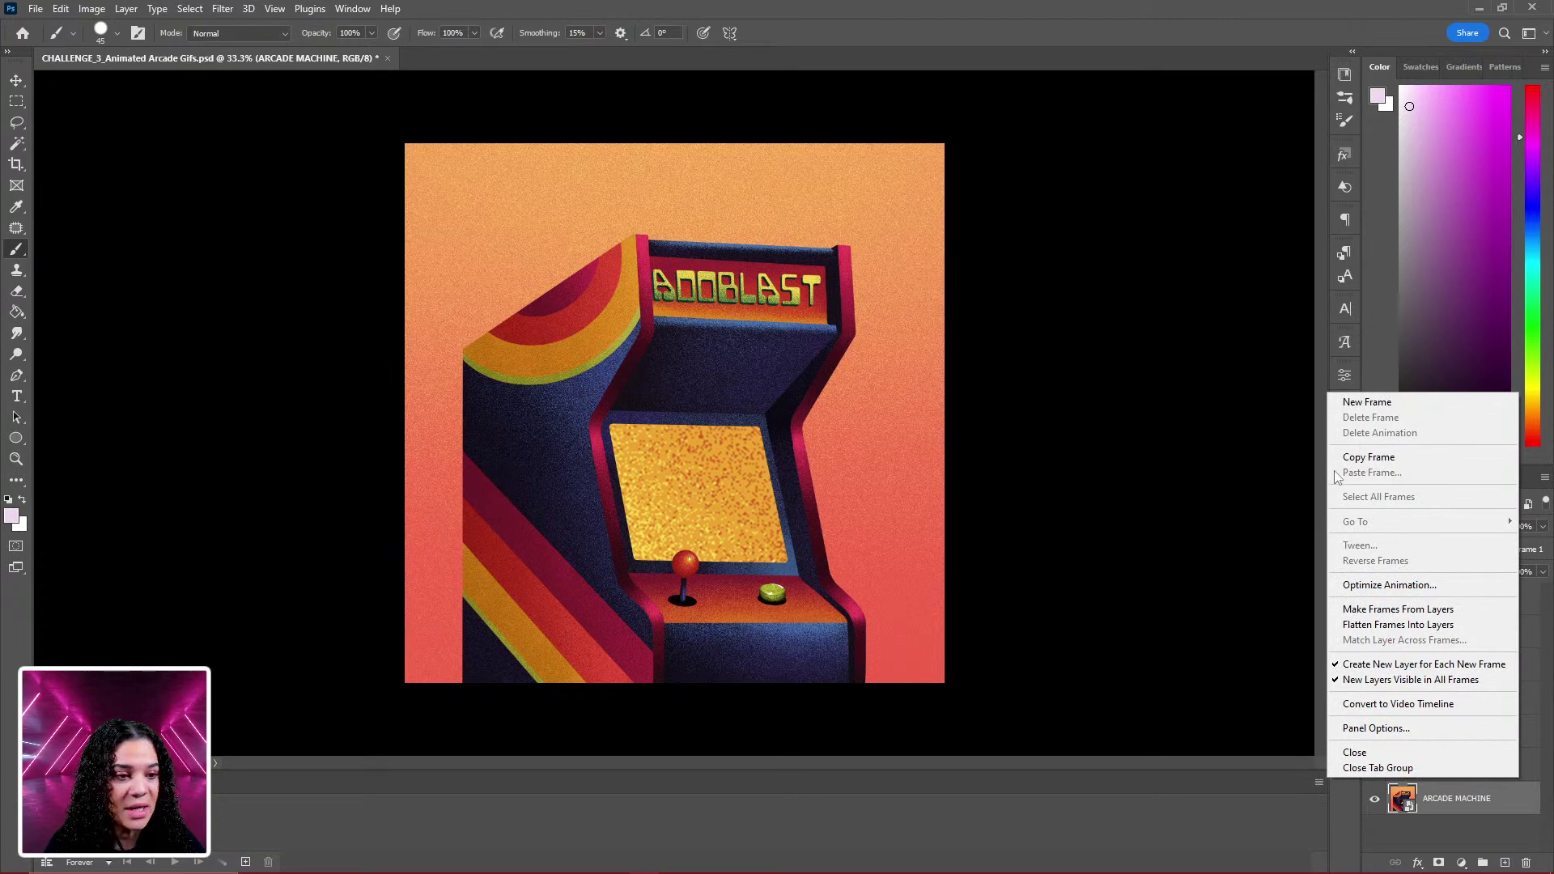
{"action": "left_click", "coordinate": [1398, 617]}
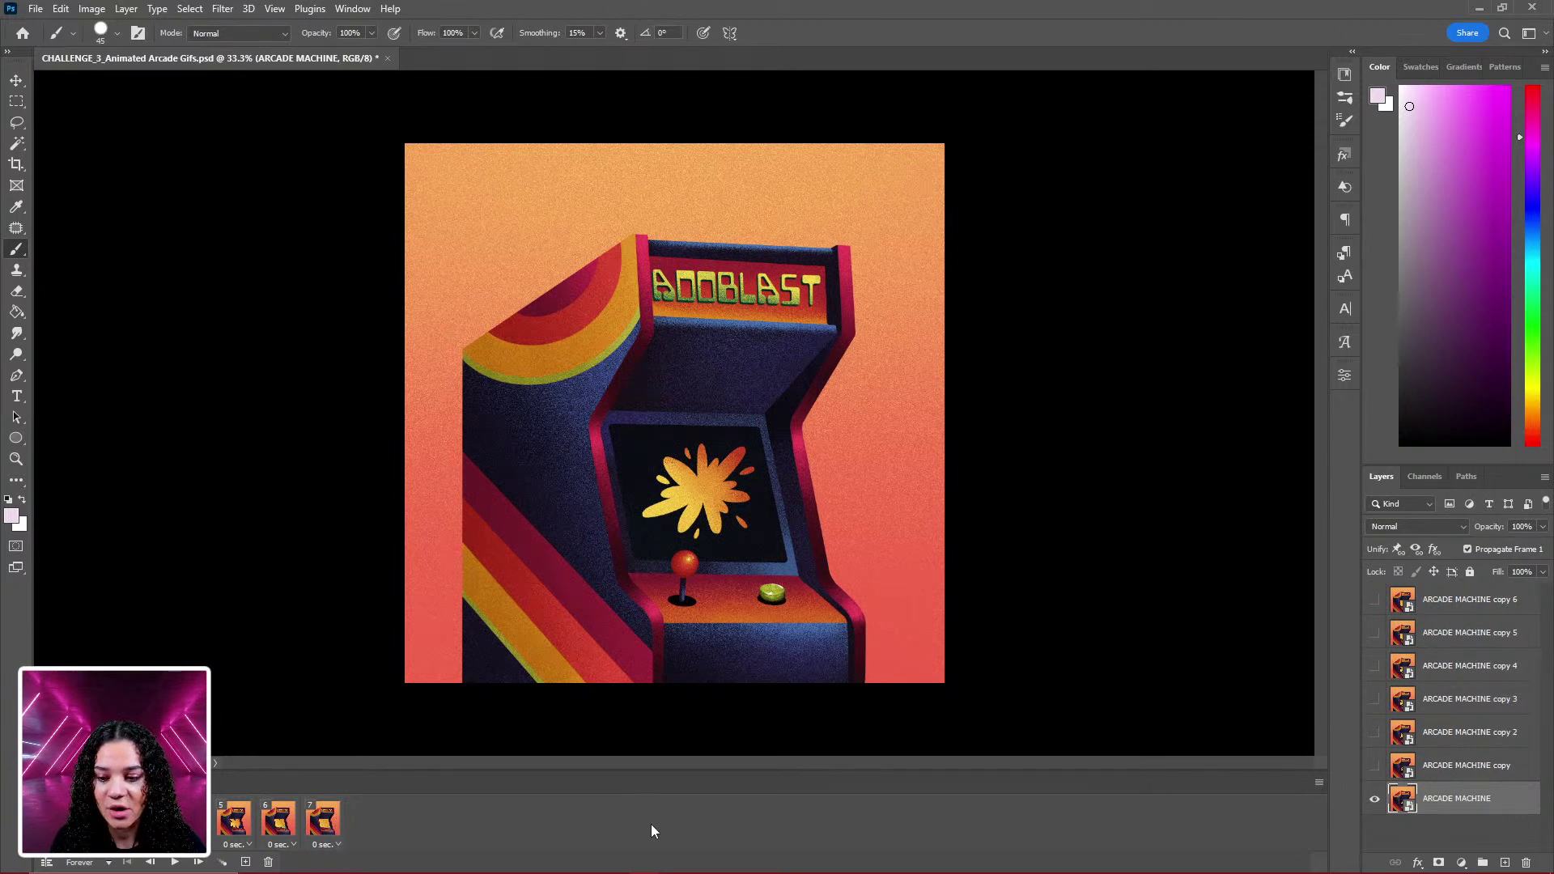
Play the frame animation as a preview, stop it, and undo making frames from the layers.
{"action": "left_click", "coordinate": [176, 864]}
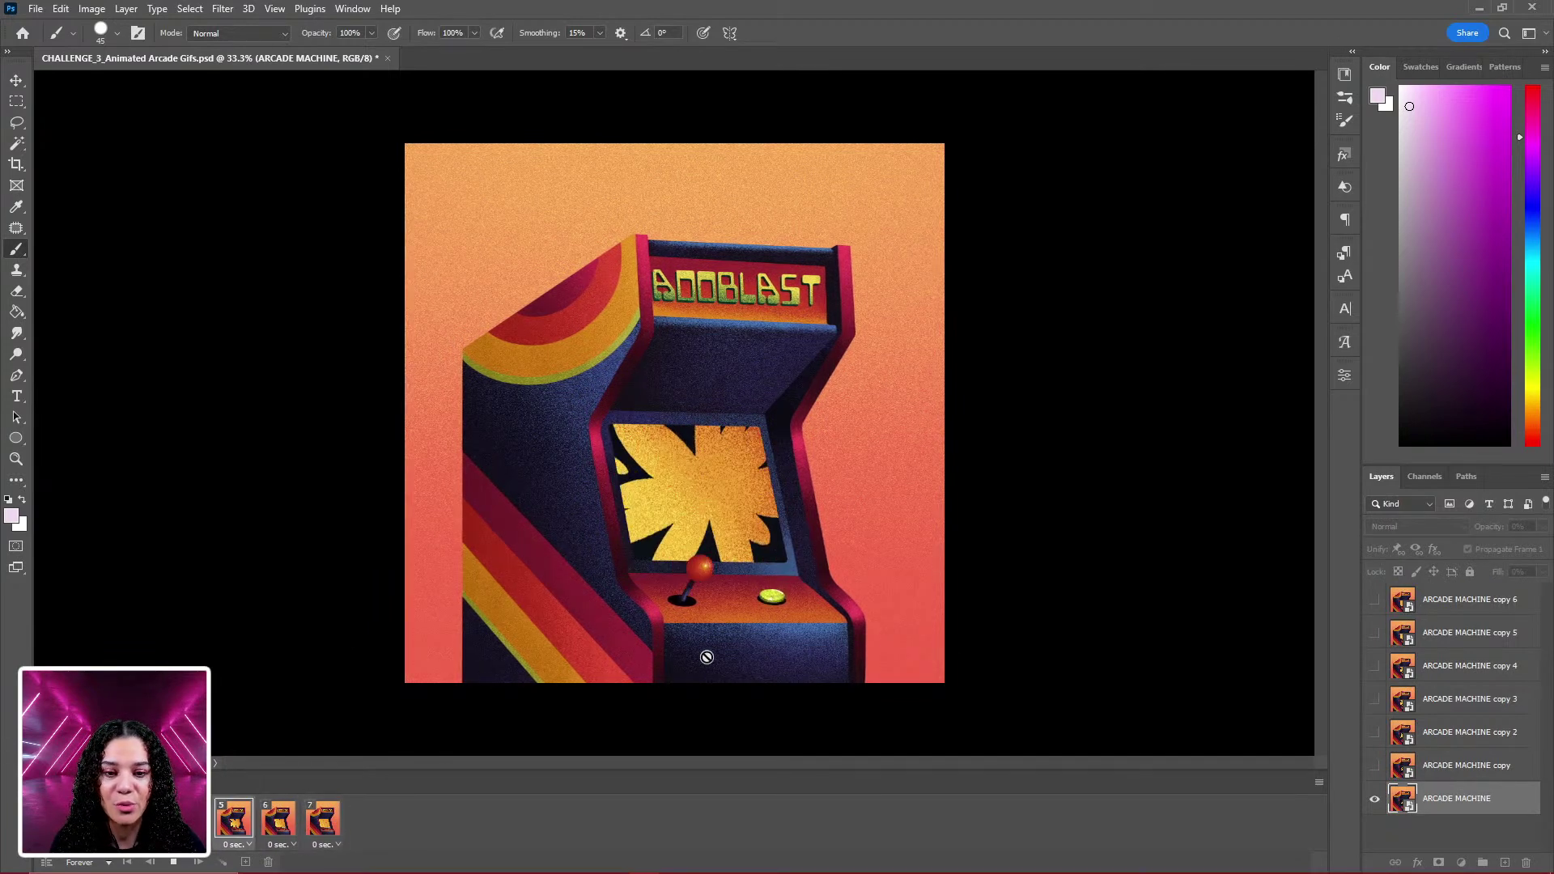
{"action": "key", "text": "space"}
{"action": "key", "text": "ctrl+z"}
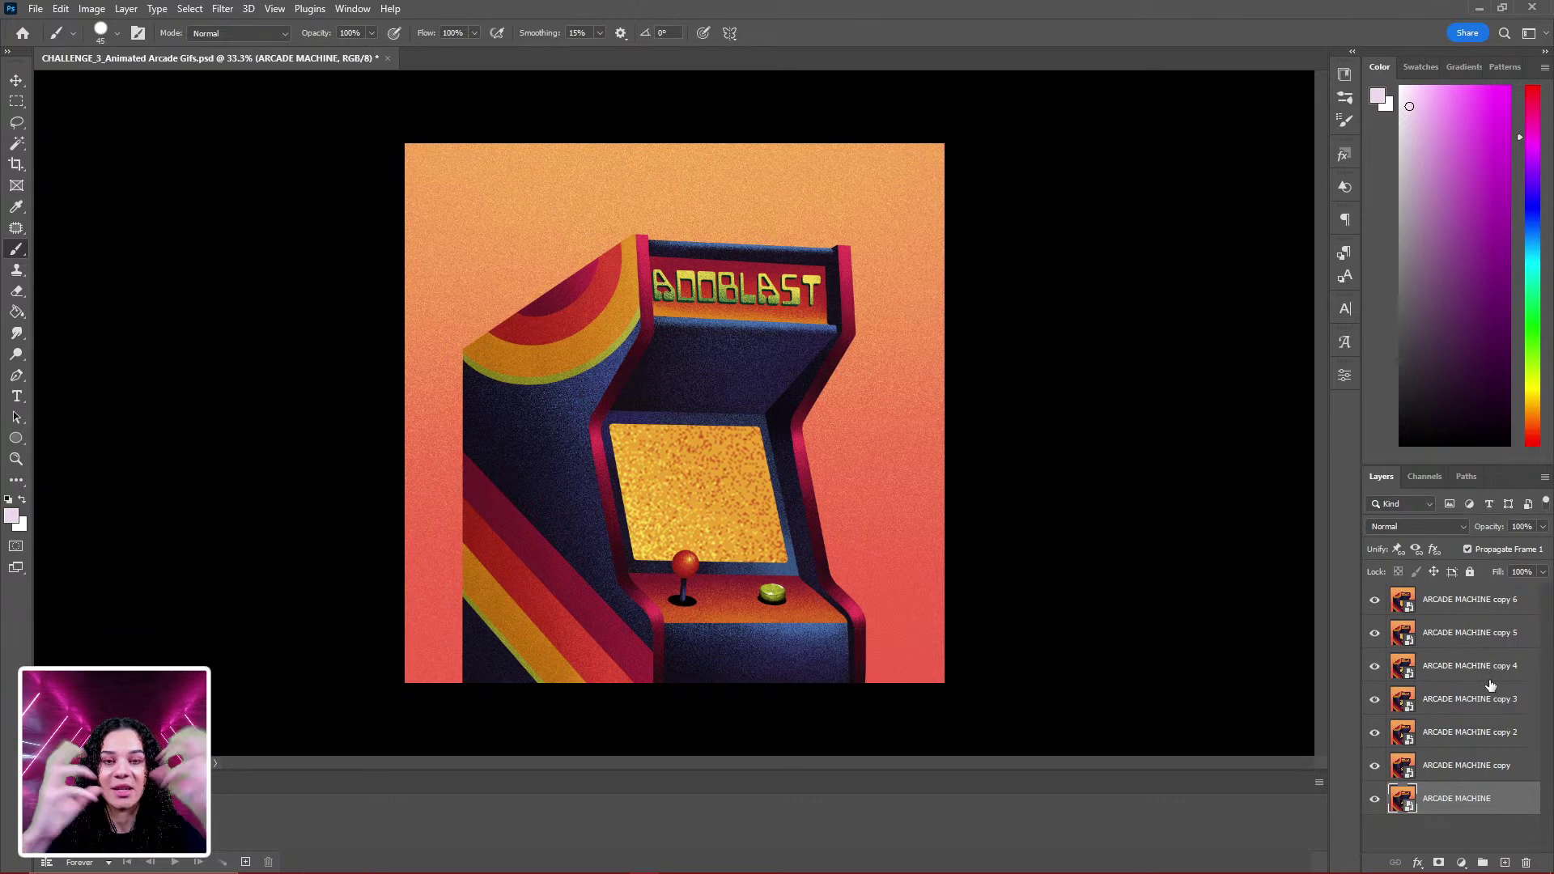
Duplicate the ARCADE MACHINE copy 5, 4, 3, 2 and copy layers in that order, placing each duplicate at the top of the layer stack.
{"action": "left_click", "coordinate": [1512, 639]}
{"action": "left_click_drag", "start_coordinate": [1500, 639], "coordinate": [1496, 595]}
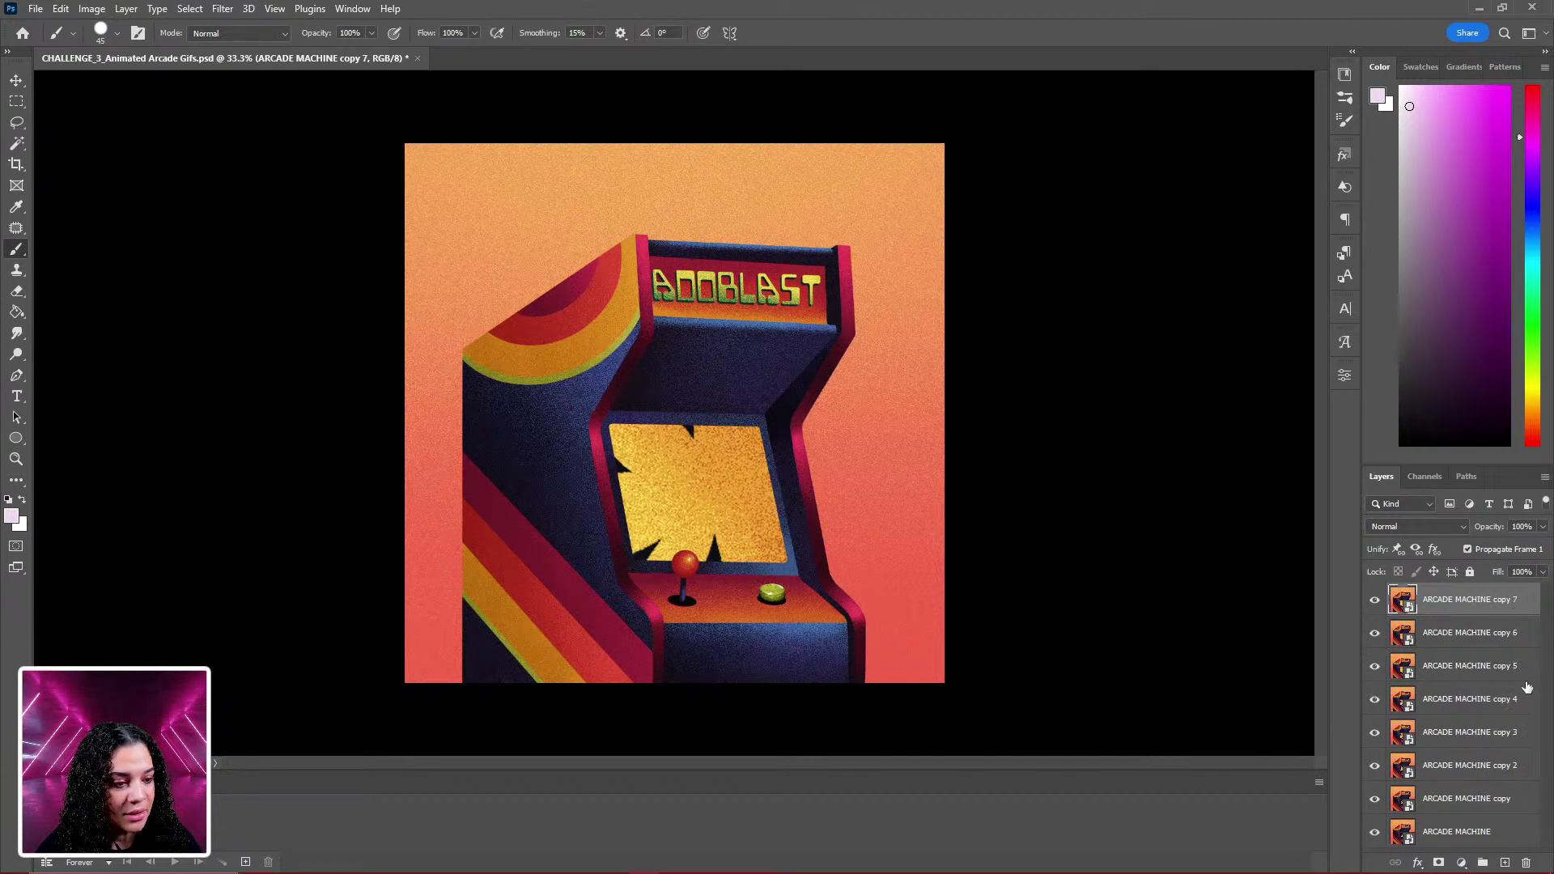
{"action": "left_click_drag", "start_coordinate": [1511, 706], "coordinate": [1510, 597]}
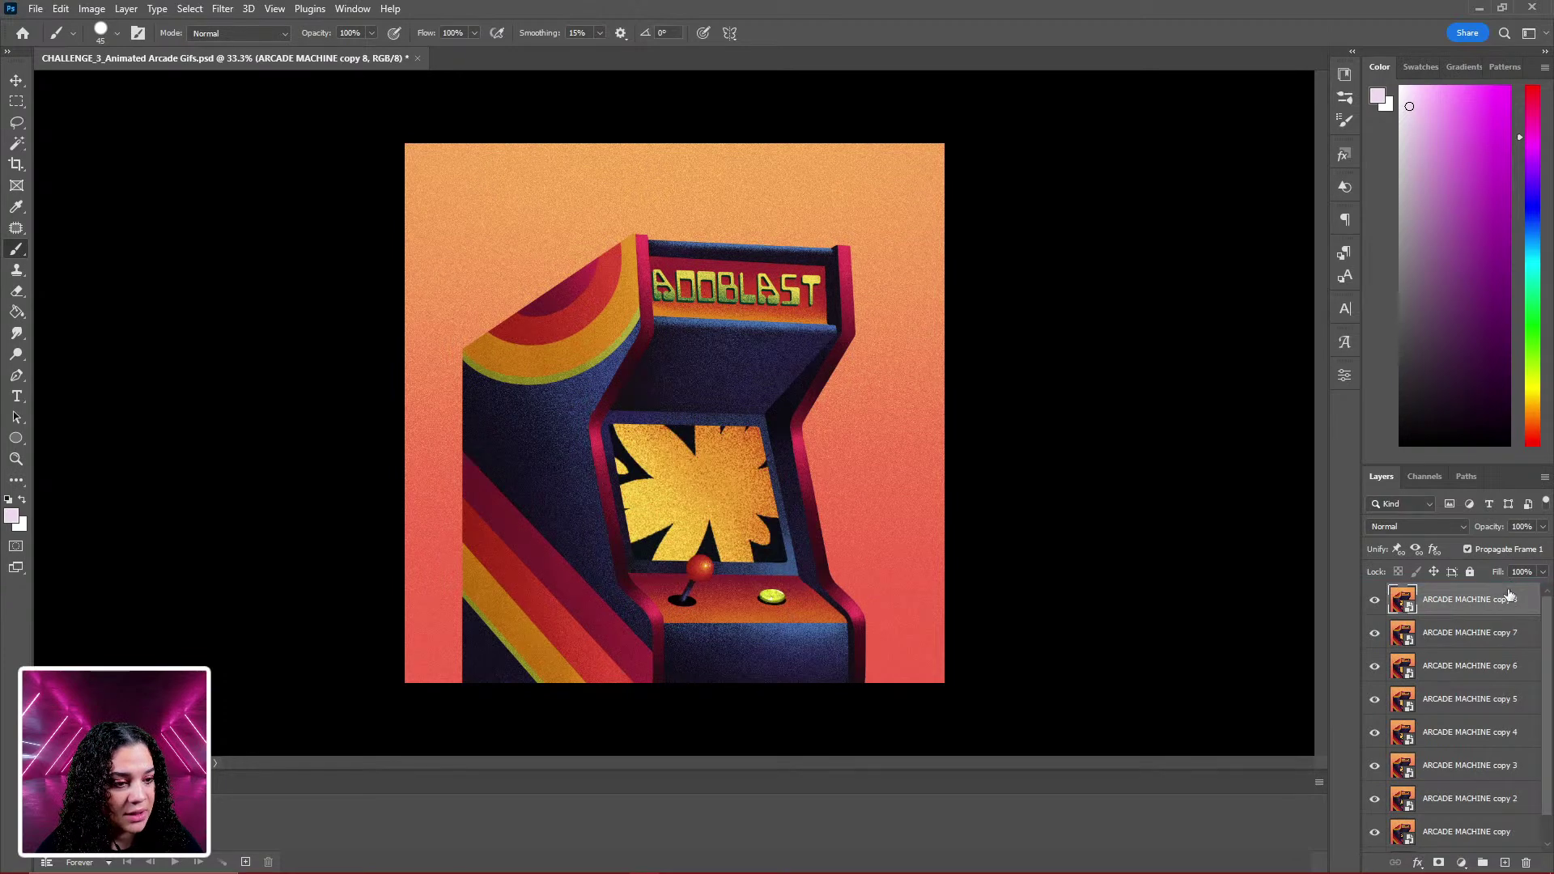
{"action": "left_click_drag", "start_coordinate": [1505, 771], "coordinate": [1503, 589]}
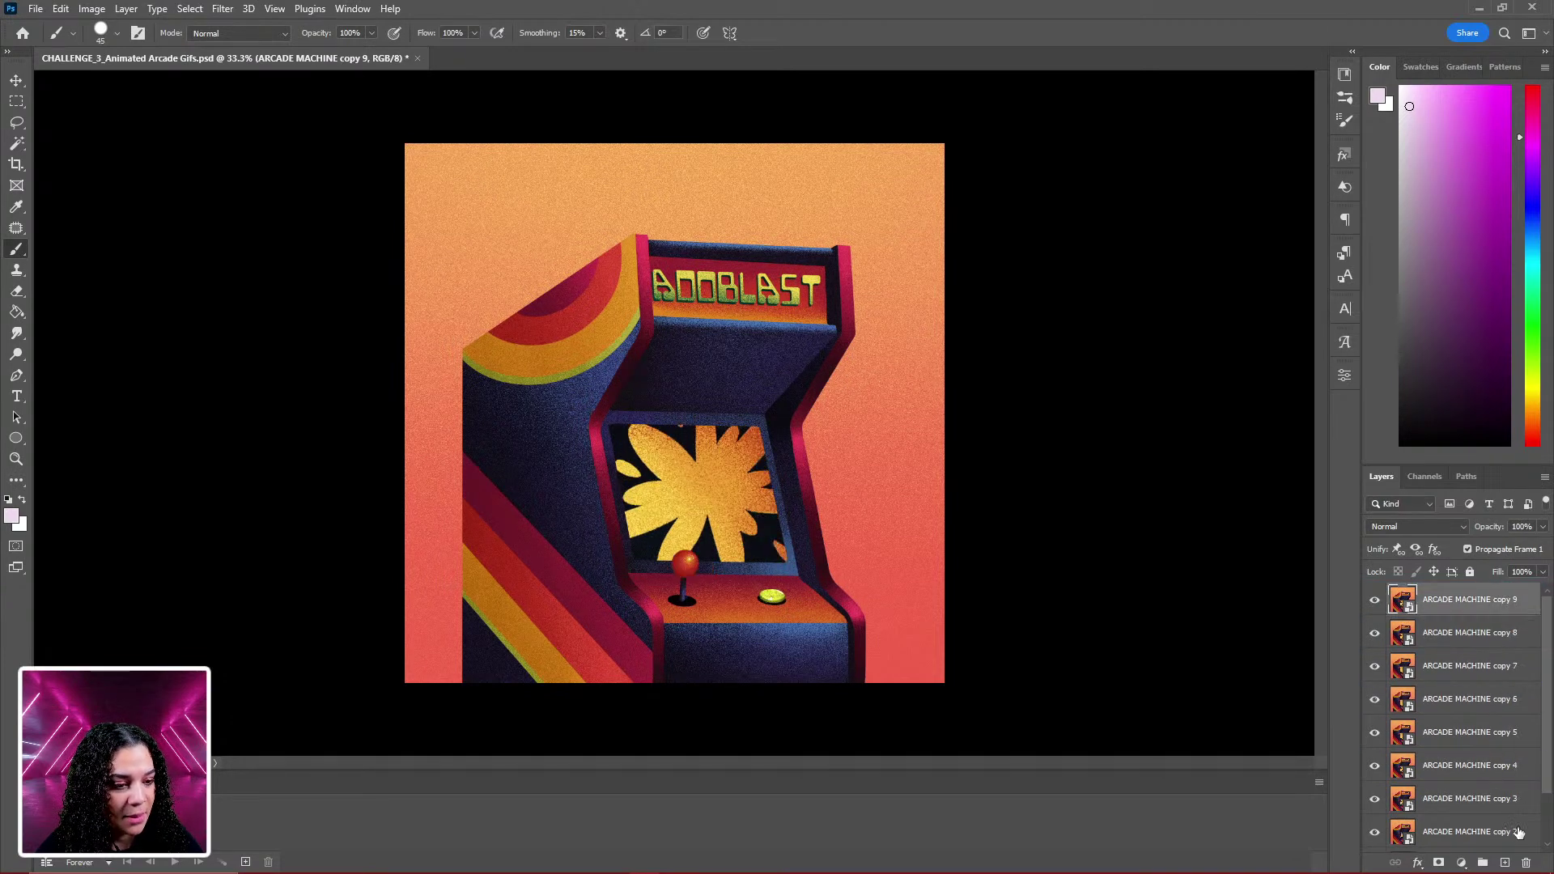
{"action": "left_click_drag", "start_coordinate": [1513, 837], "coordinate": [1498, 596]}
{"action": "scroll", "coordinate": [1510, 648], "scroll_direction": "down", "scroll_amount": 1}
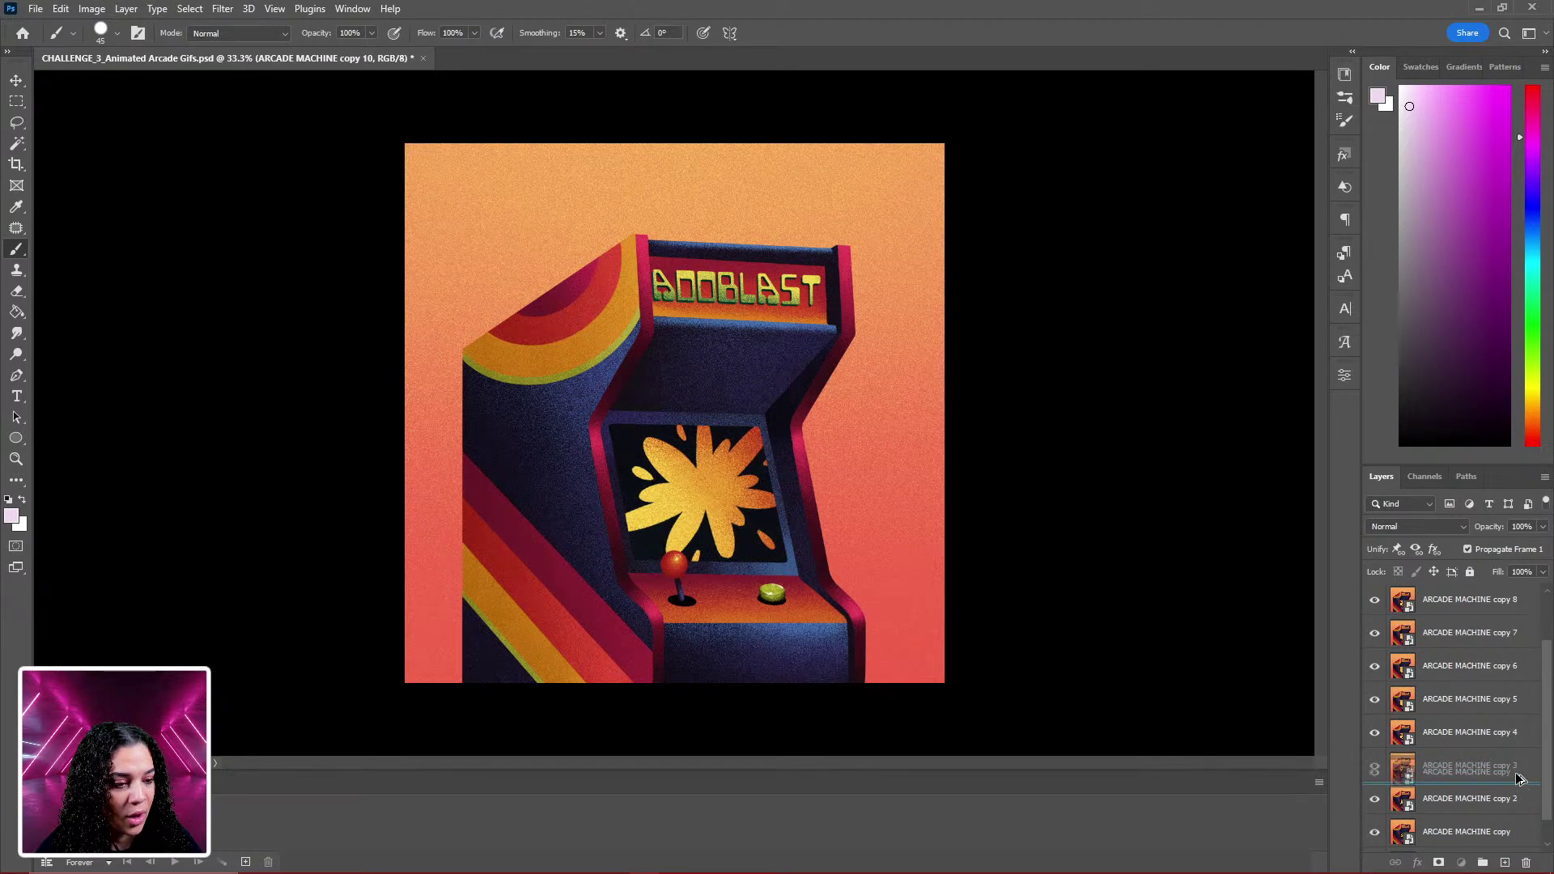
{"action": "scroll", "coordinate": [1505, 591], "scroll_direction": "up", "scroll_amount": 1}
{"action": "left_click_drag", "start_coordinate": [1506, 589], "coordinate": [1504, 599]}
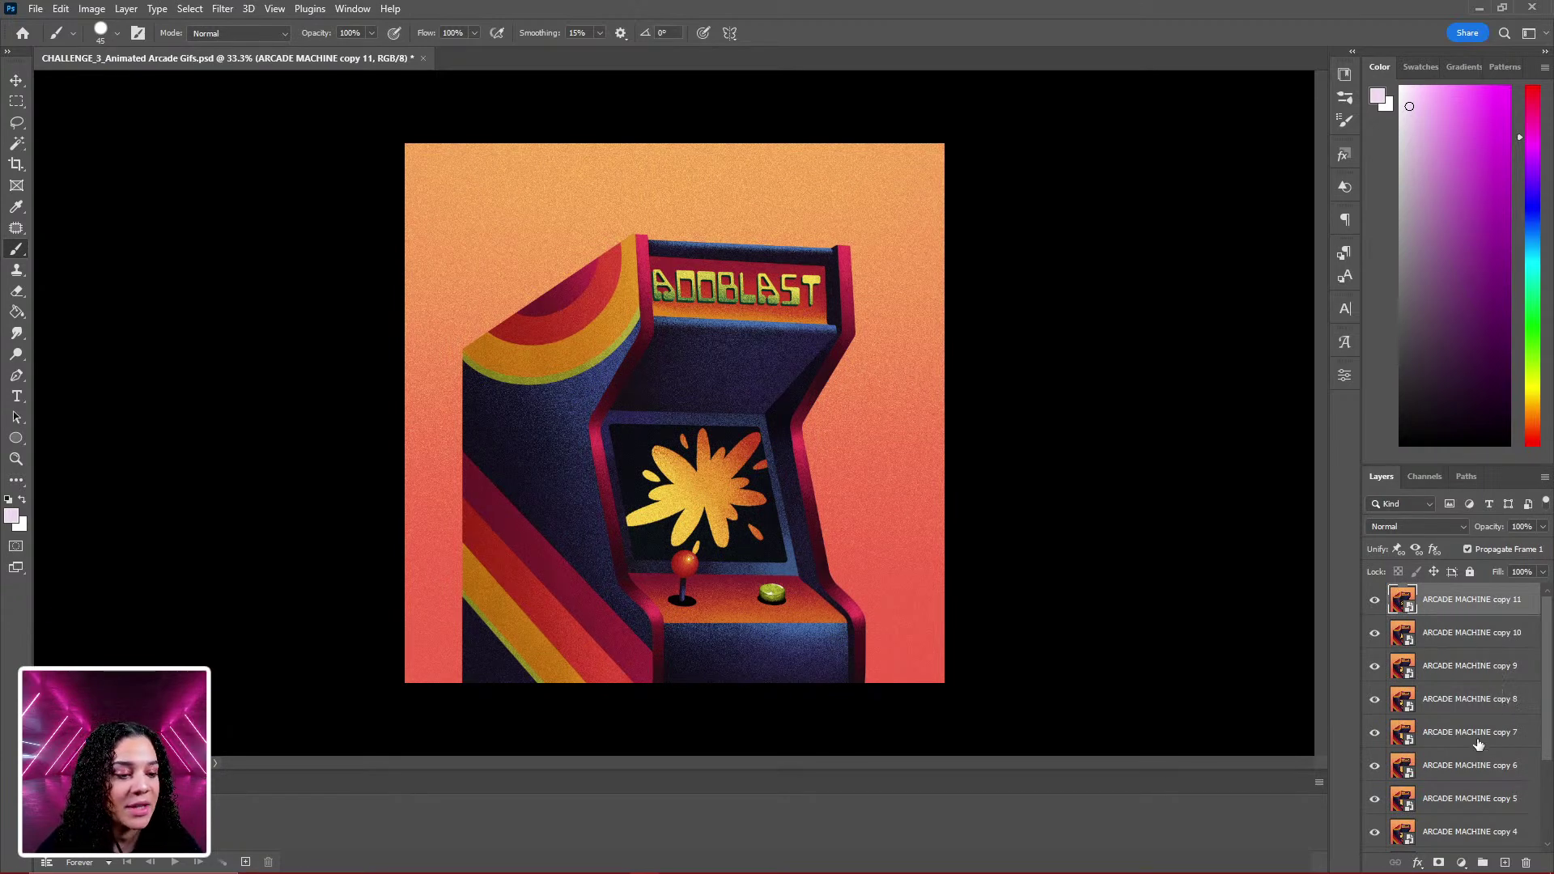
Check the layer order and make animation frames from all twelve ARCADE MACHINE layers.
{"action": "scroll", "coordinate": [1477, 733], "scroll_direction": "down", "scroll_amount": 2}
{"action": "scroll", "coordinate": [1491, 841], "scroll_direction": "up", "scroll_amount": 2}
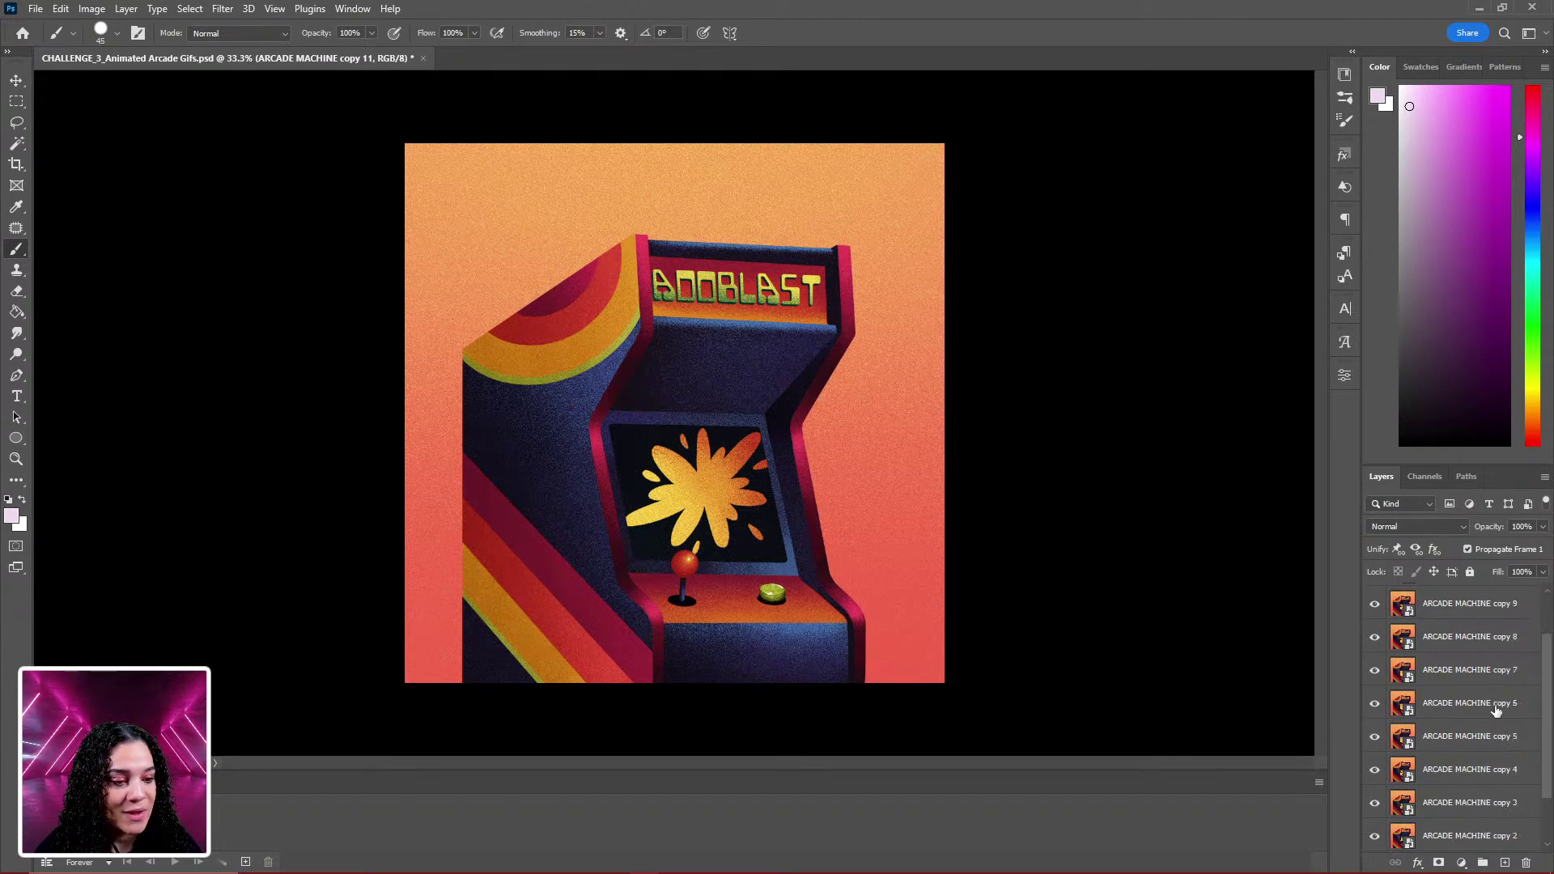
{"action": "scroll", "coordinate": [1490, 648], "scroll_direction": "up", "scroll_amount": 2}
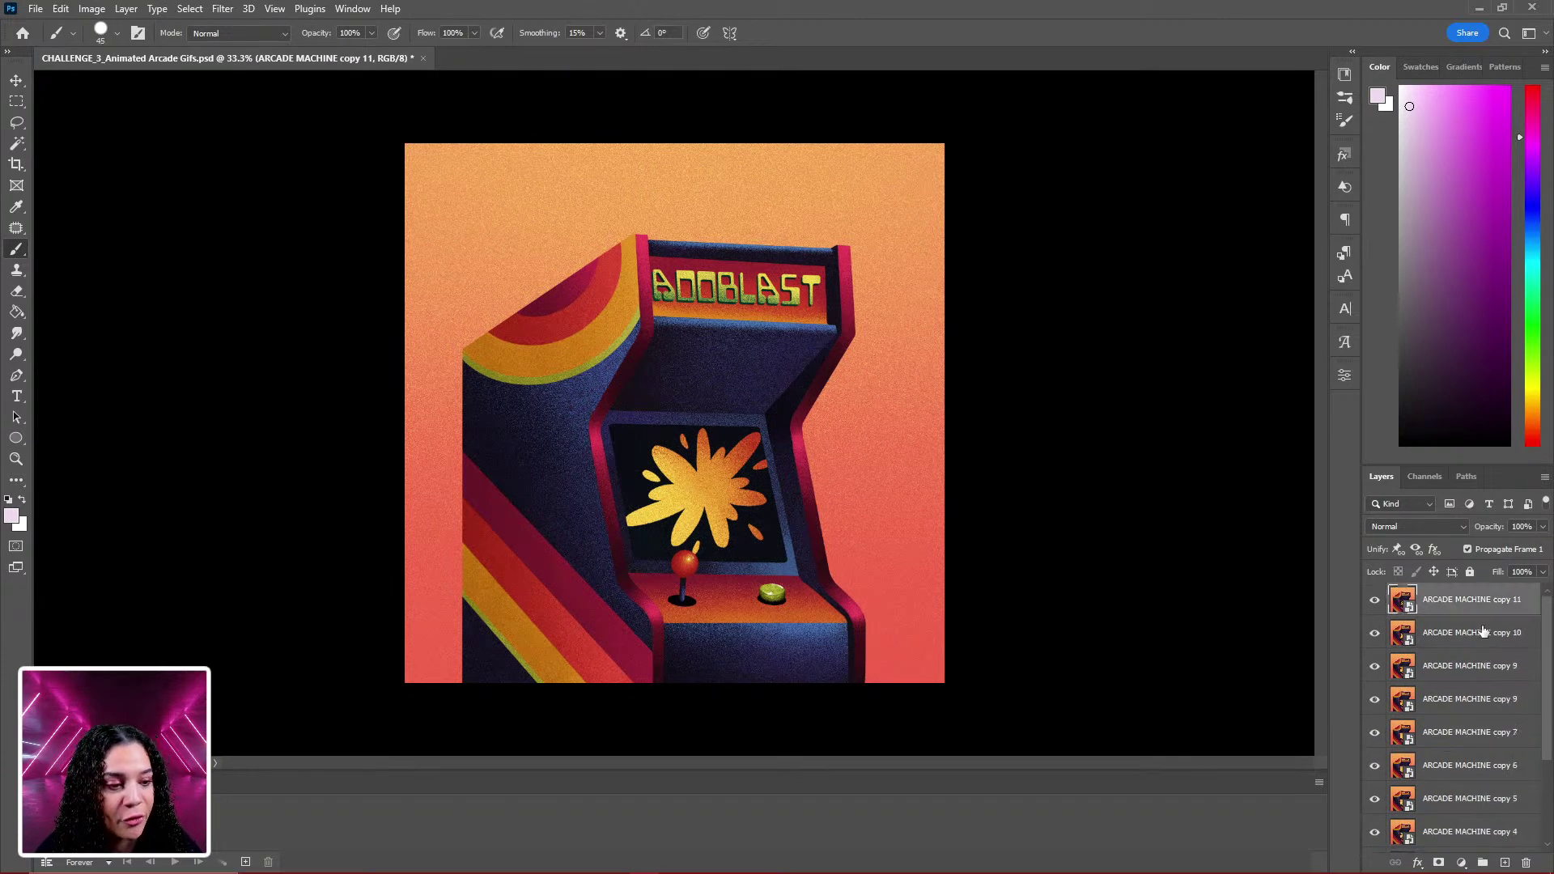
{"action": "left_click", "coordinate": [1319, 783]}
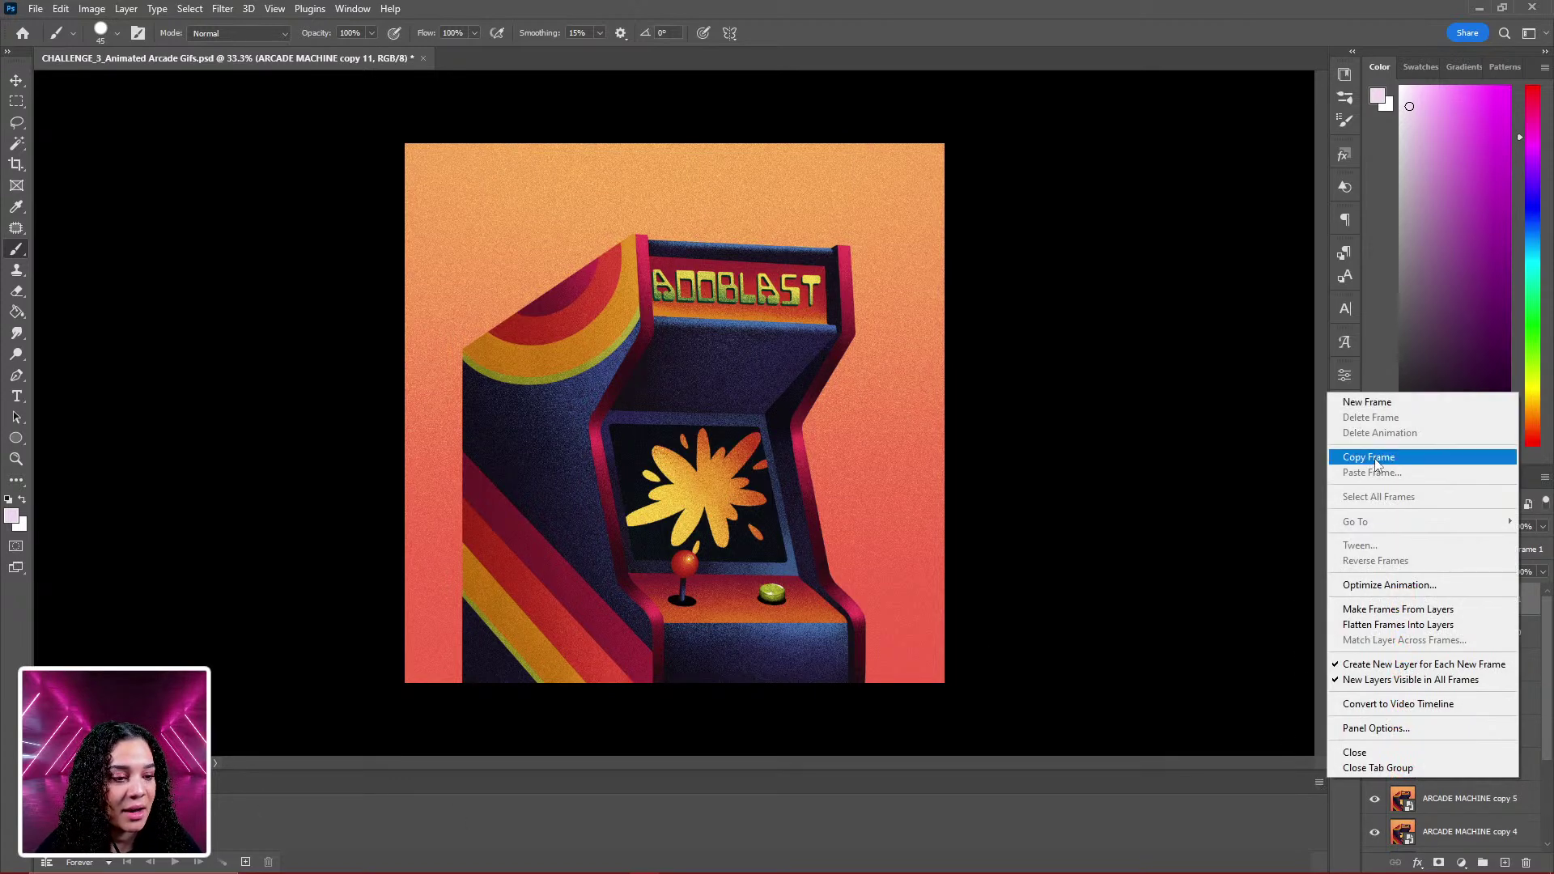
{"action": "left_click", "coordinate": [1420, 617]}
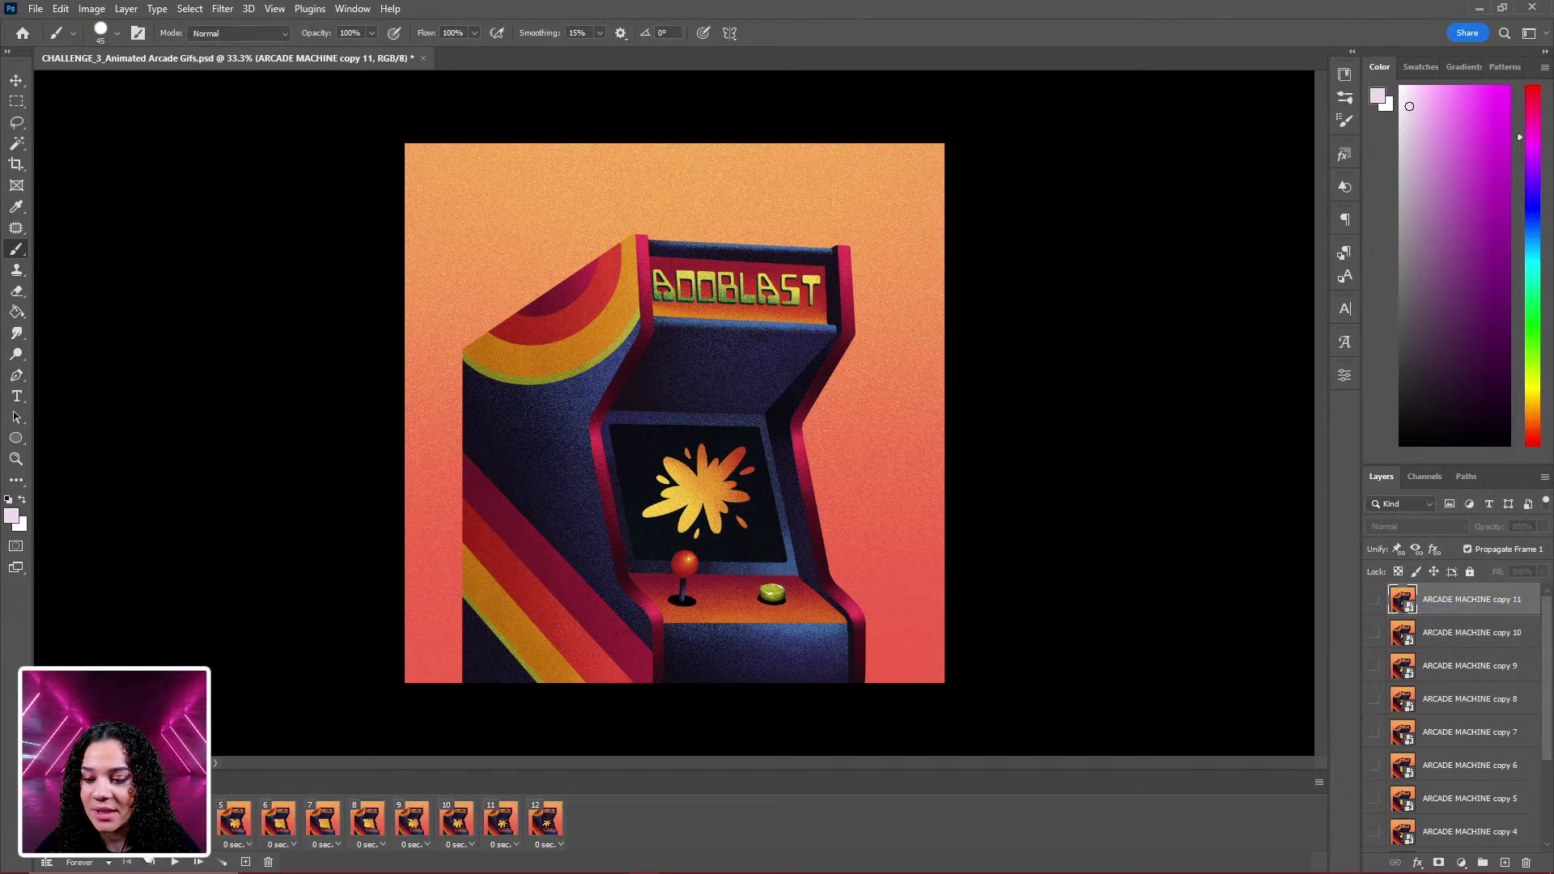
Play the twelve-frame animation as a preview, stop it, and undo making frames from the layers.
{"action": "left_click", "coordinate": [172, 863]}
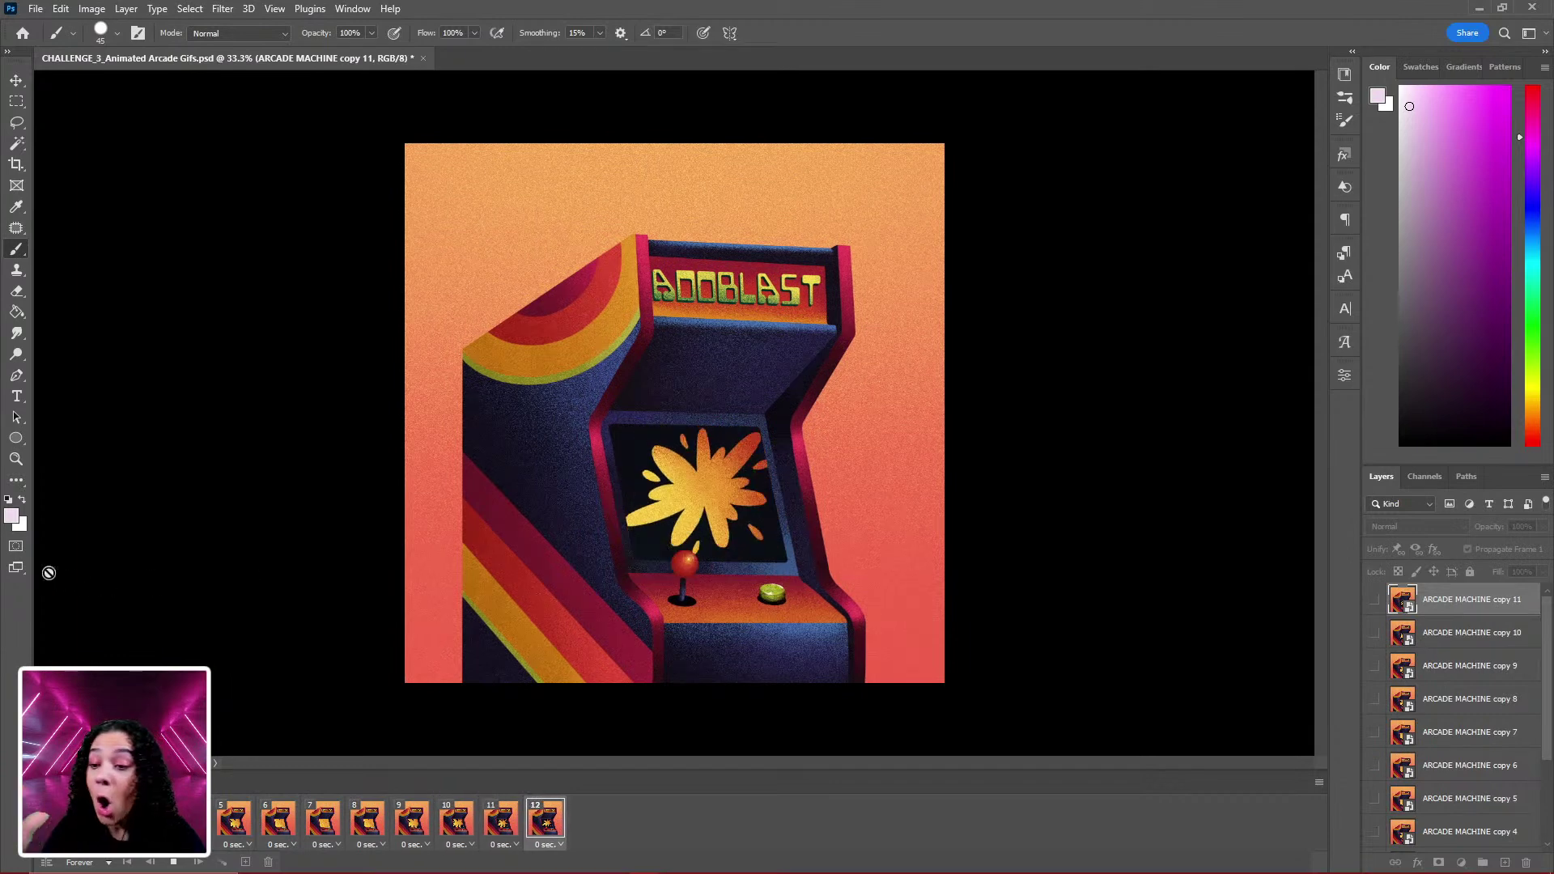
{"action": "key", "text": "space"}
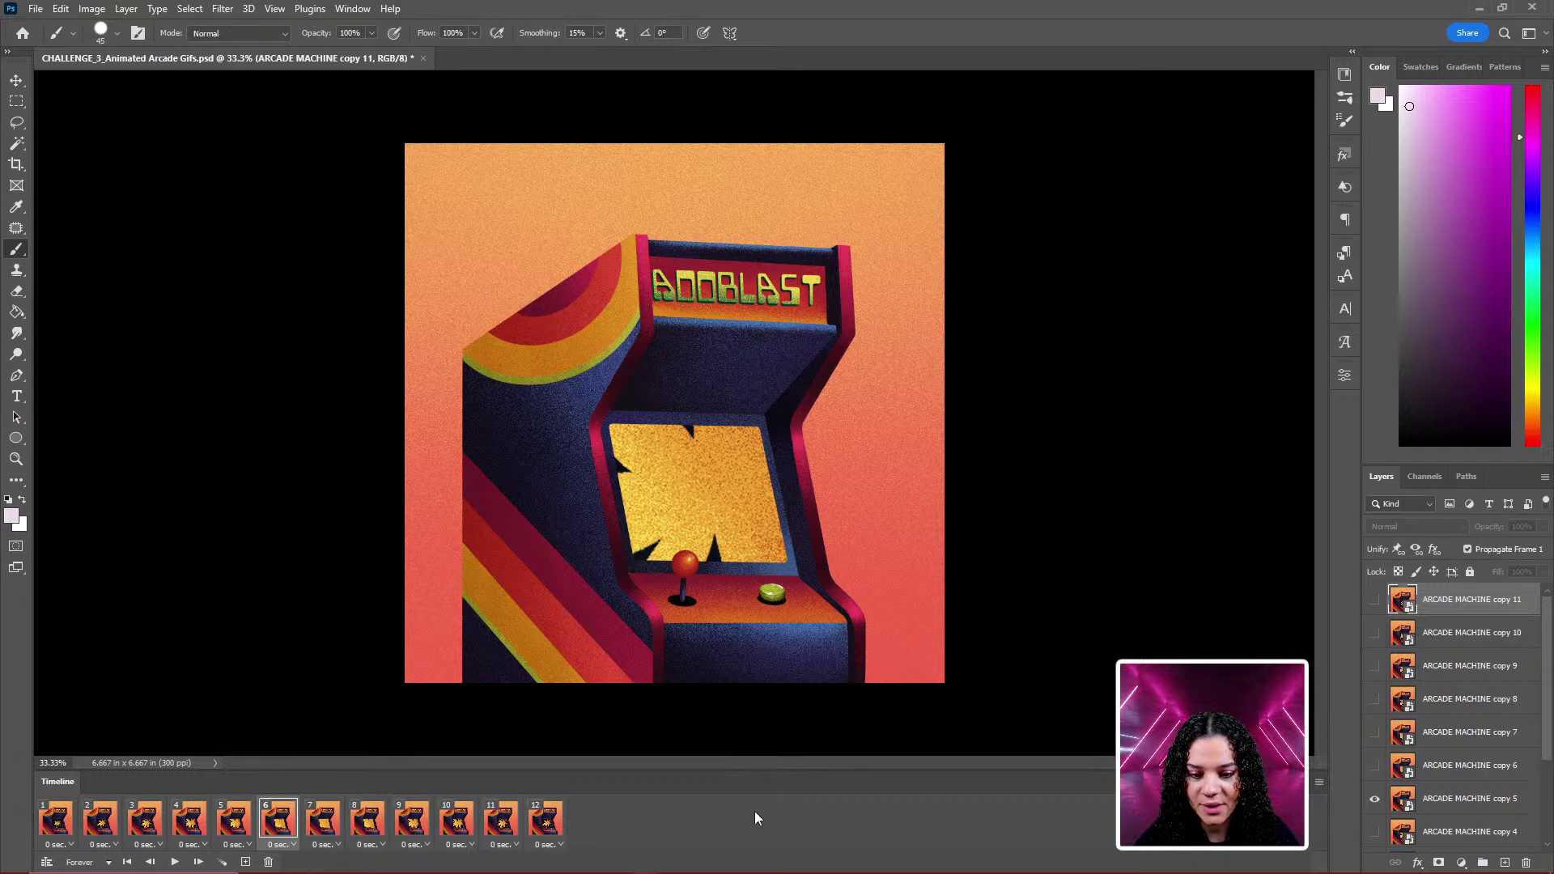
{"action": "key", "text": "ctrl+z"}
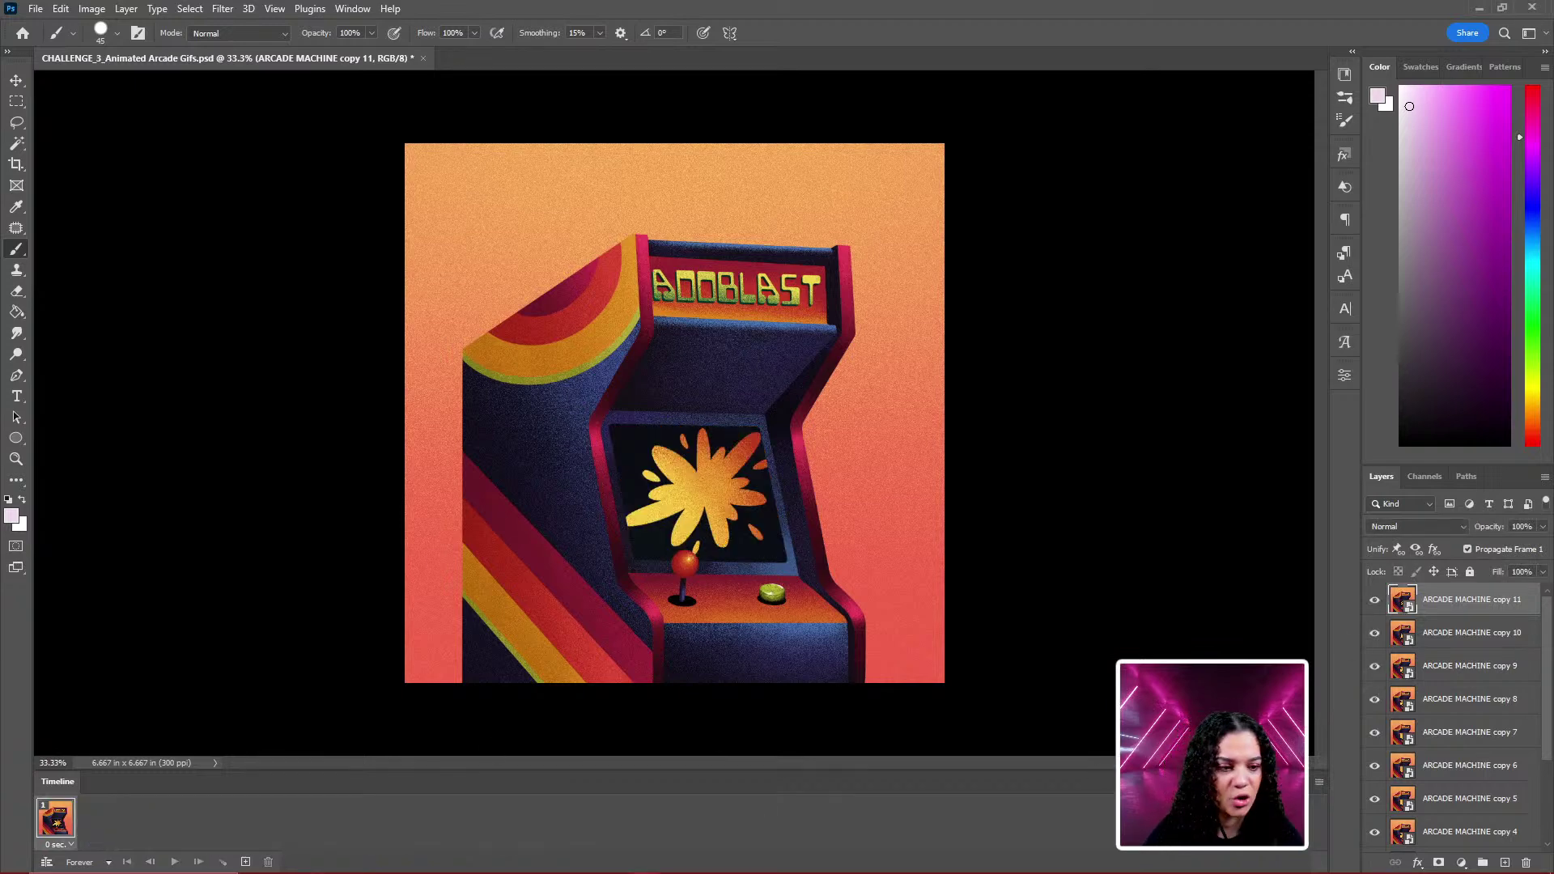
Make frames from the twelve ARCADE MACHINE layers again in the Timeline.
{"action": "scroll", "coordinate": [1430, 650], "scroll_direction": "down", "scroll_amount": 3}
{"action": "scroll", "coordinate": [1430, 650], "scroll_direction": "up", "scroll_amount": 3}
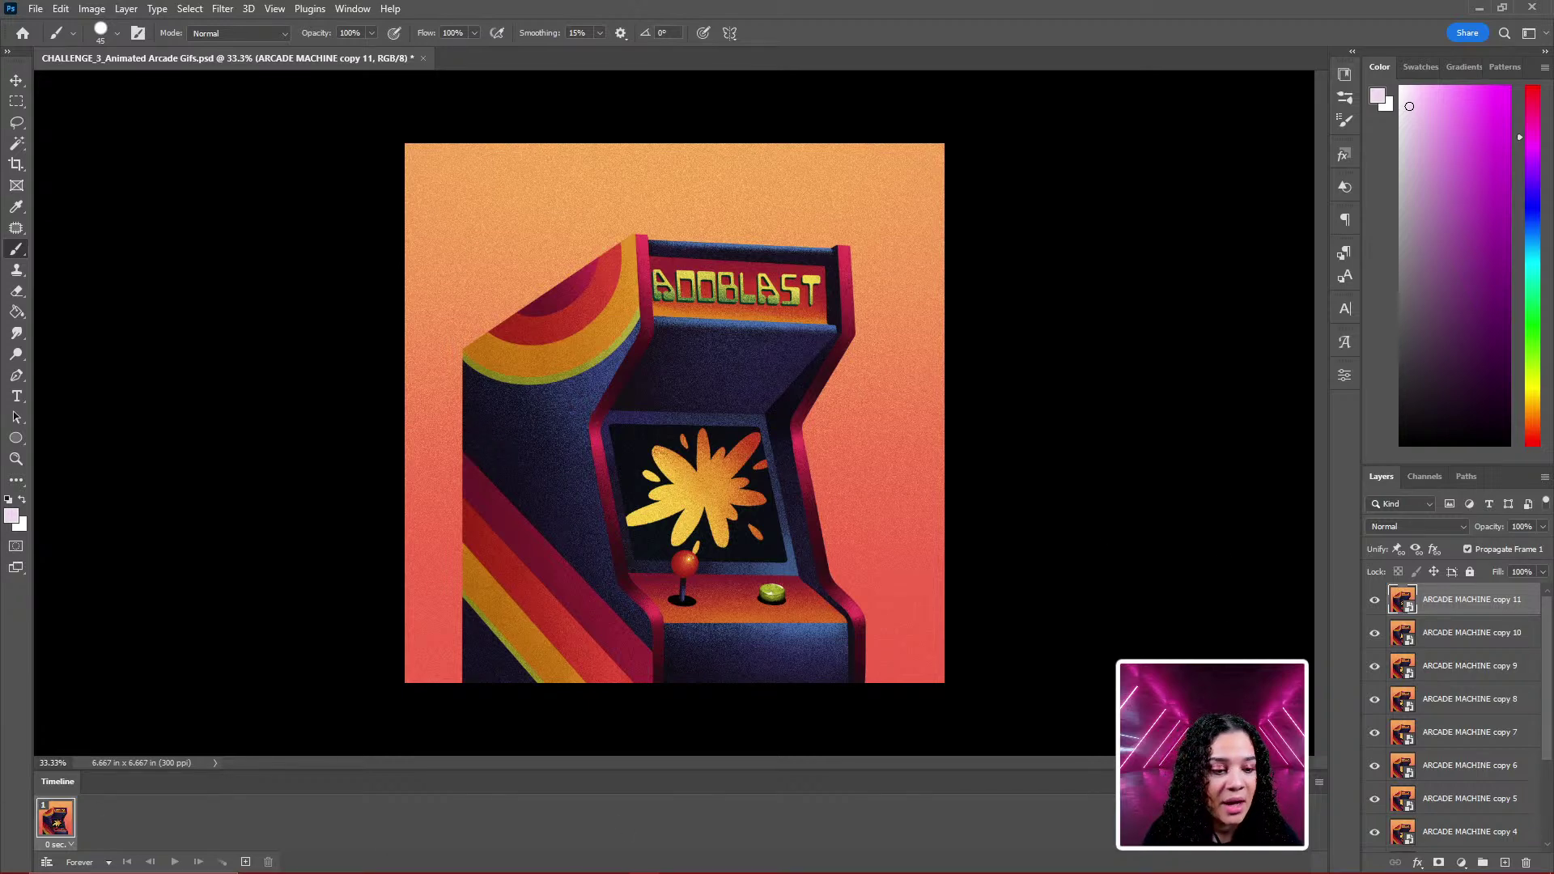
{"action": "left_click", "coordinate": [1318, 782]}
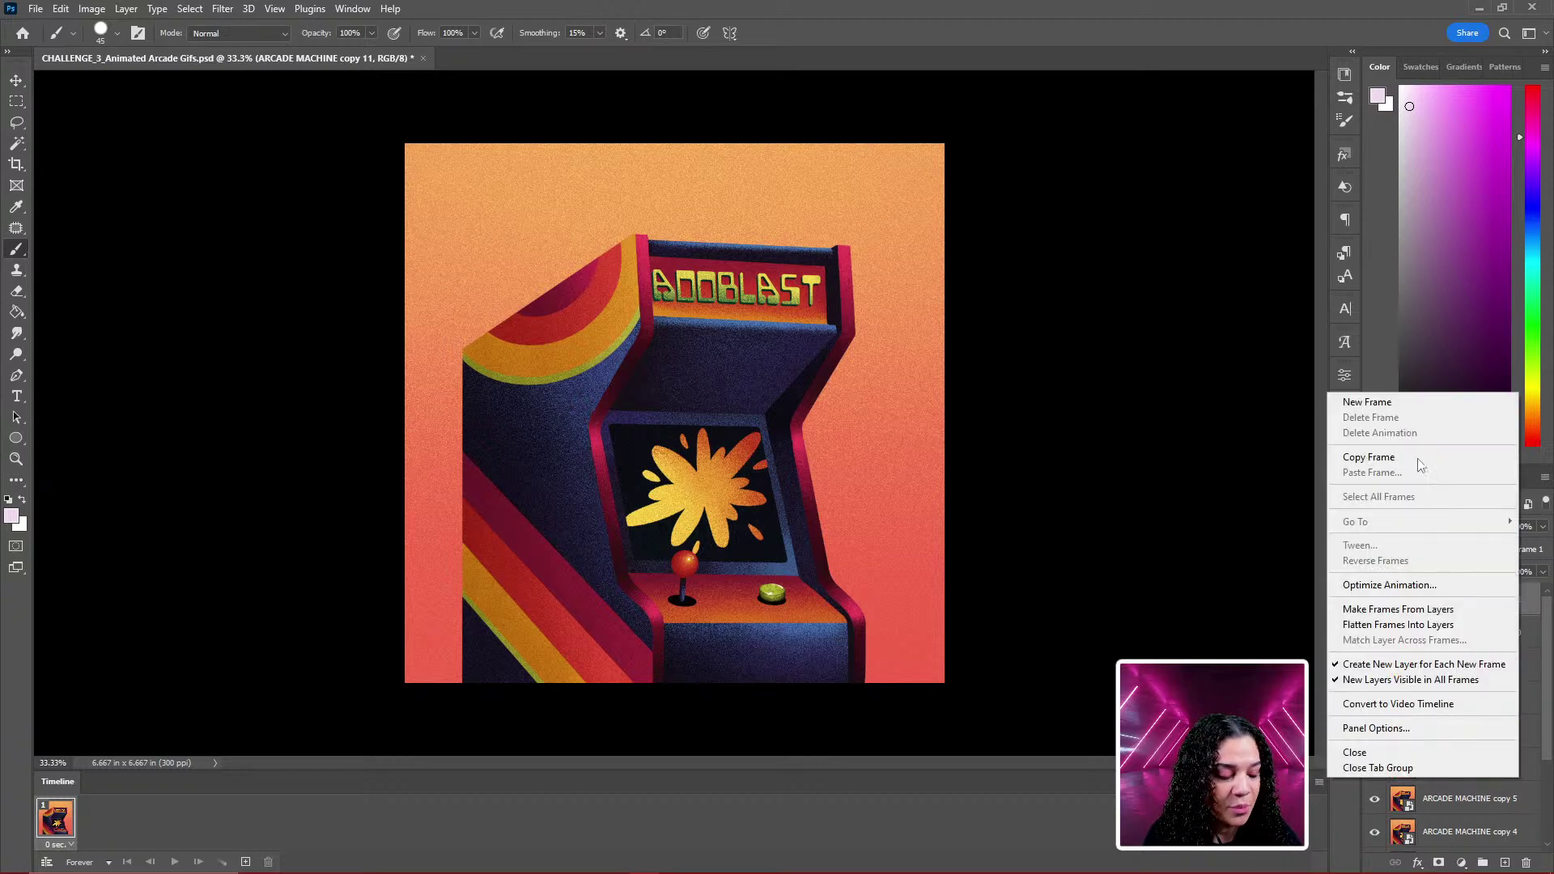
{"action": "left_click", "coordinate": [1415, 617]}
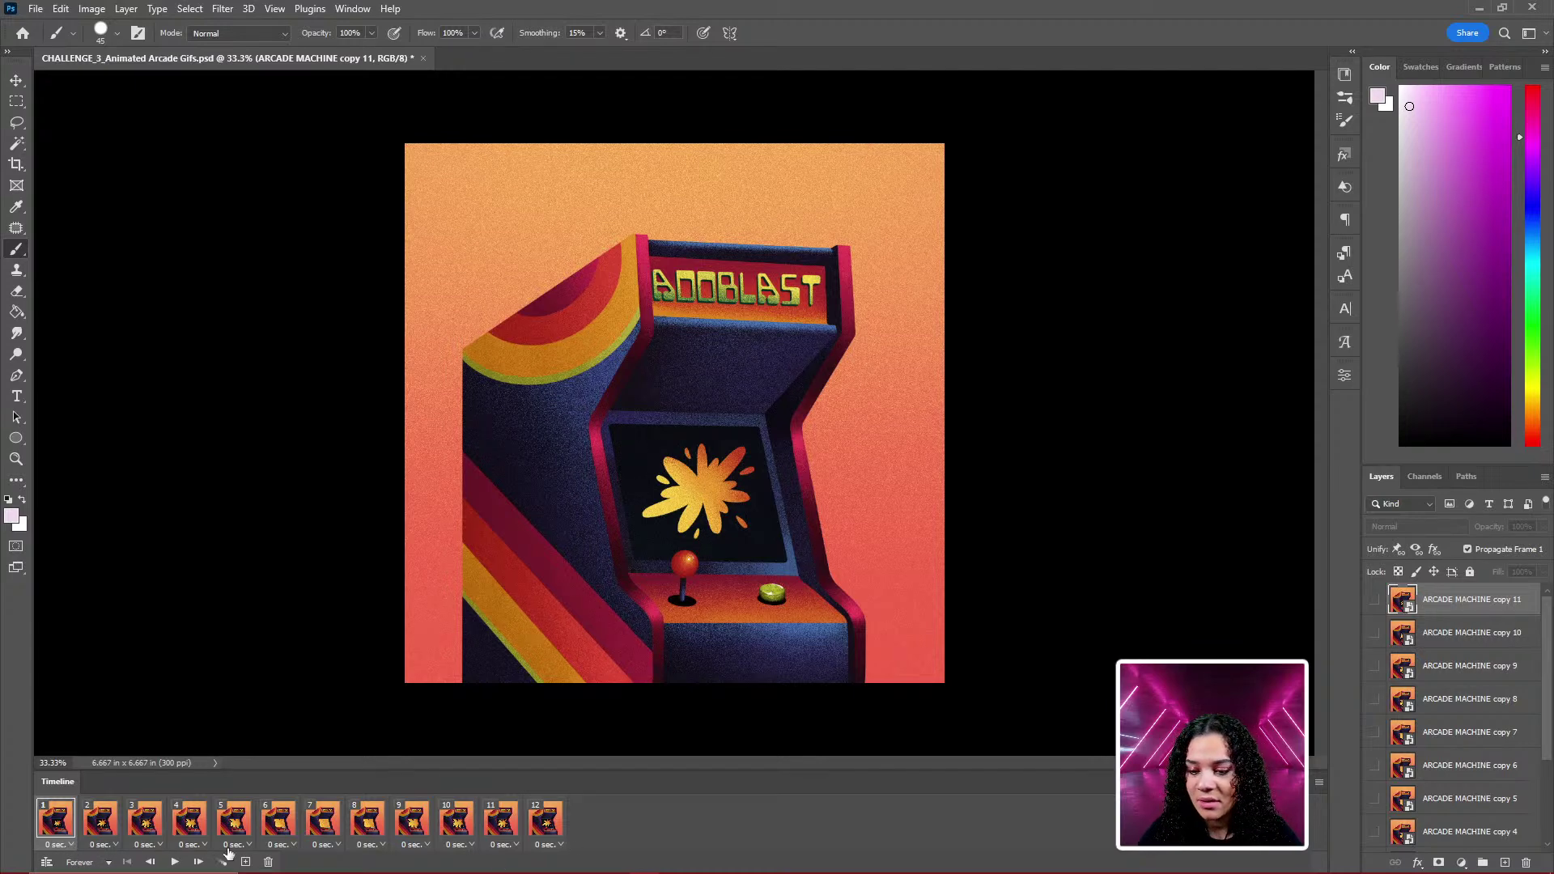
Look at the frame delay choices for frame 10 and frame 12.
{"action": "left_click", "coordinate": [472, 846]}
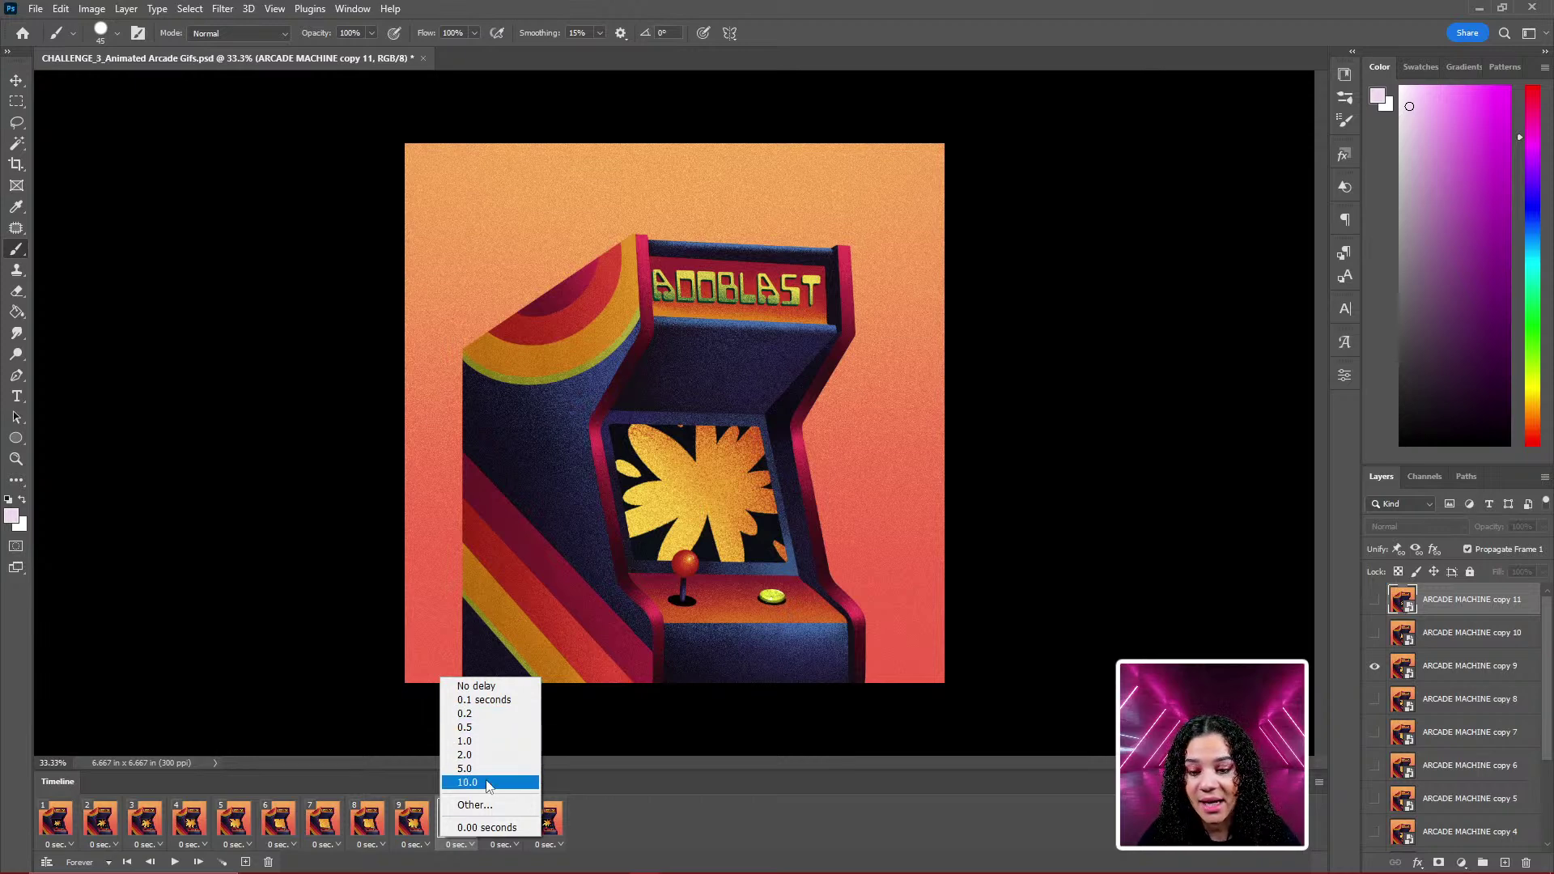
{"action": "left_click", "coordinate": [656, 836]}
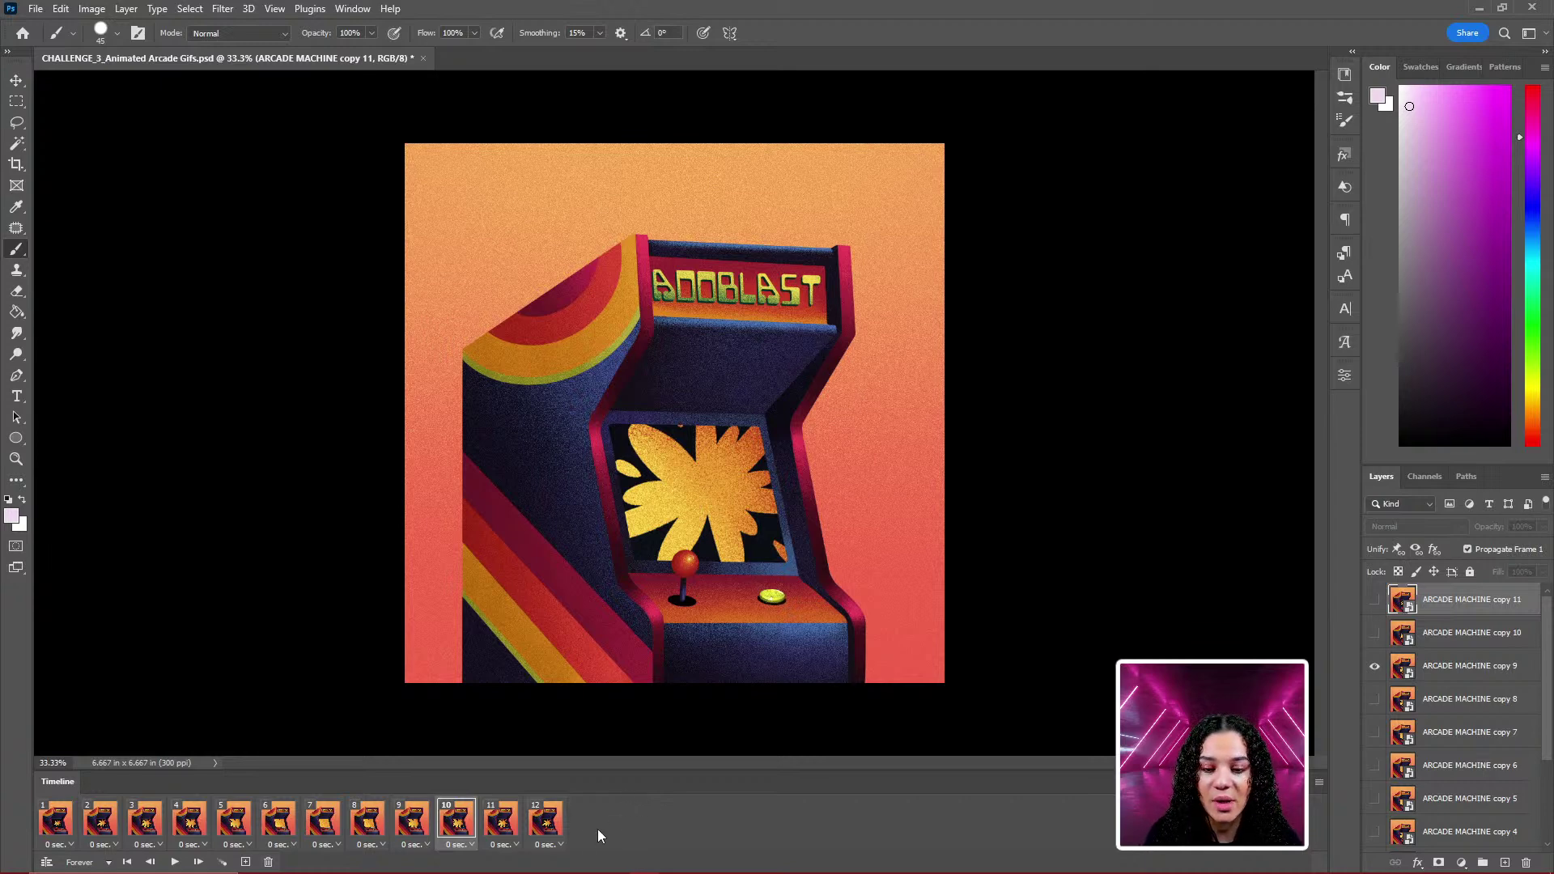
{"action": "left_click", "coordinate": [557, 845]}
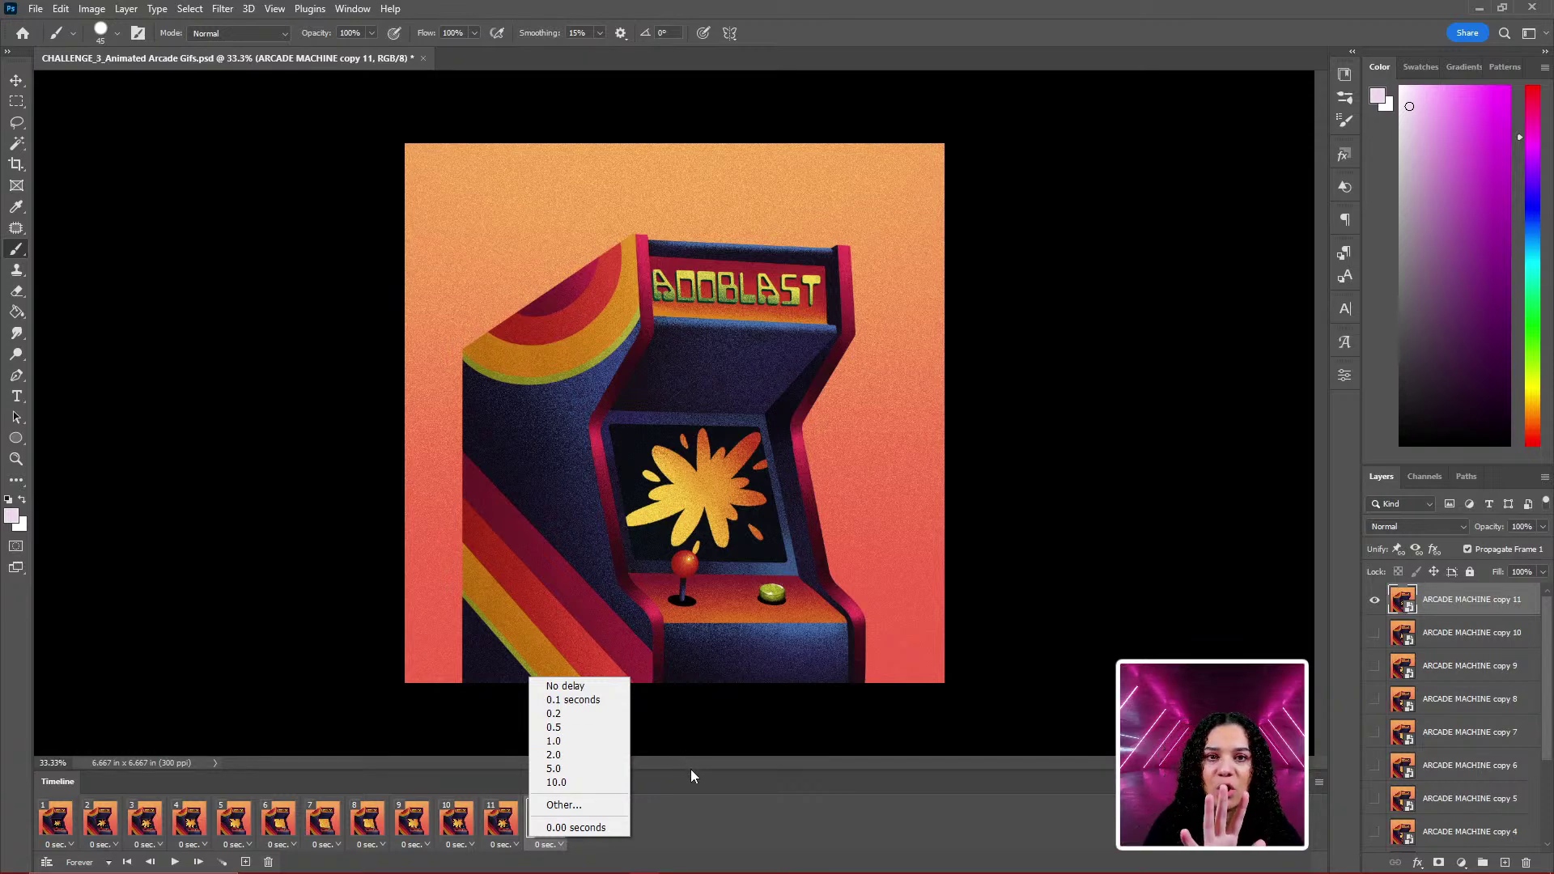
{"action": "left_click", "coordinate": [702, 824]}
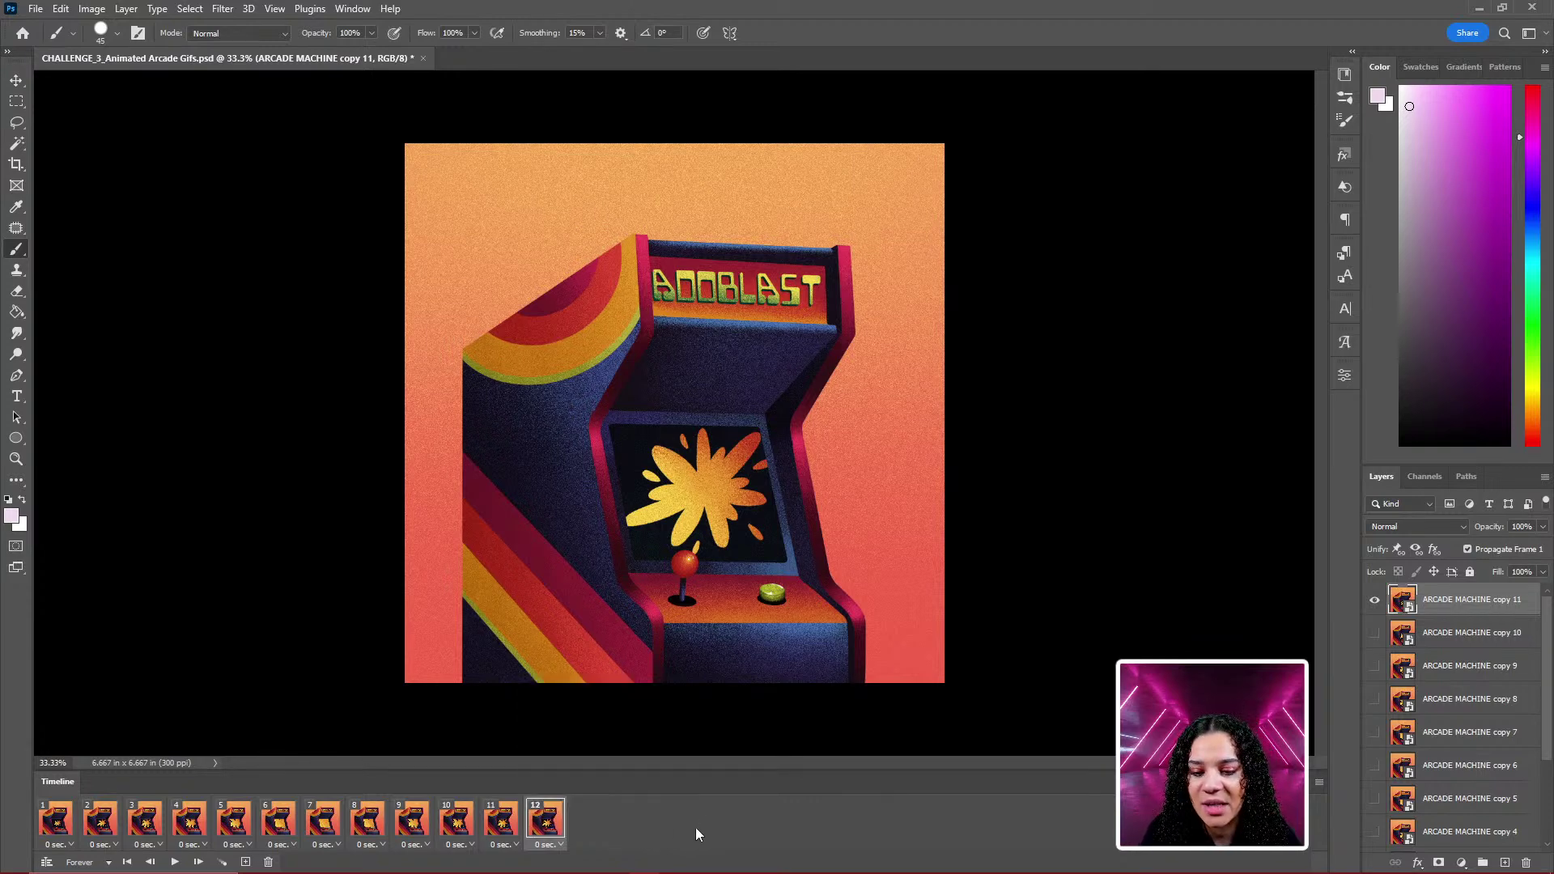
Try a 0.5-second delay on all twelve frames with a playback preview, and undo the delay change.
{"action": "left_click", "coordinate": [62, 822]}
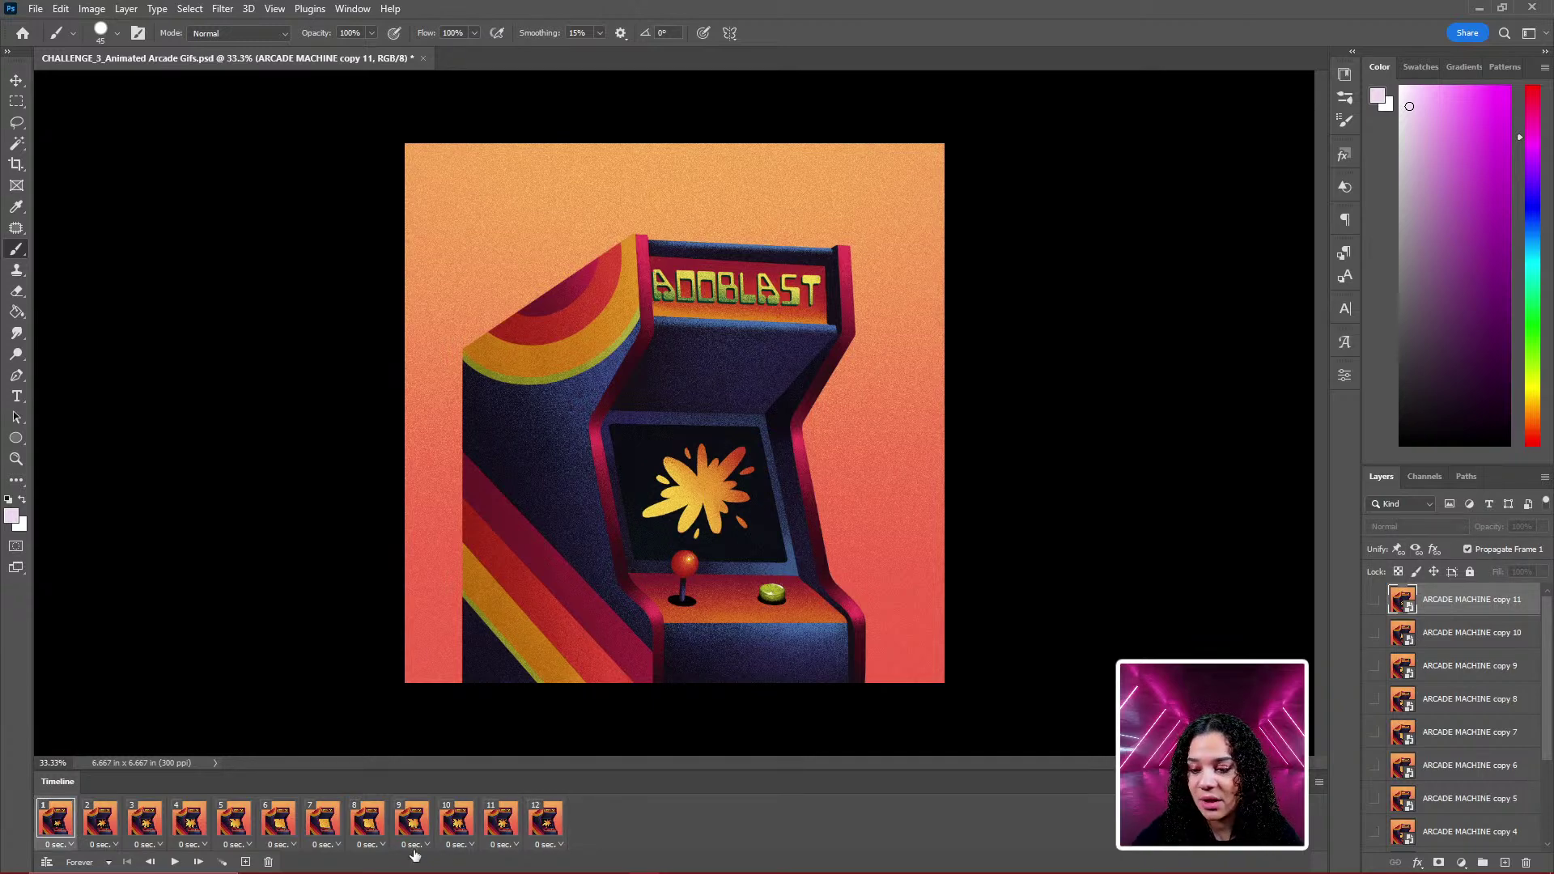
{"action": "left_click", "coordinate": [553, 824], "text": "shift"}
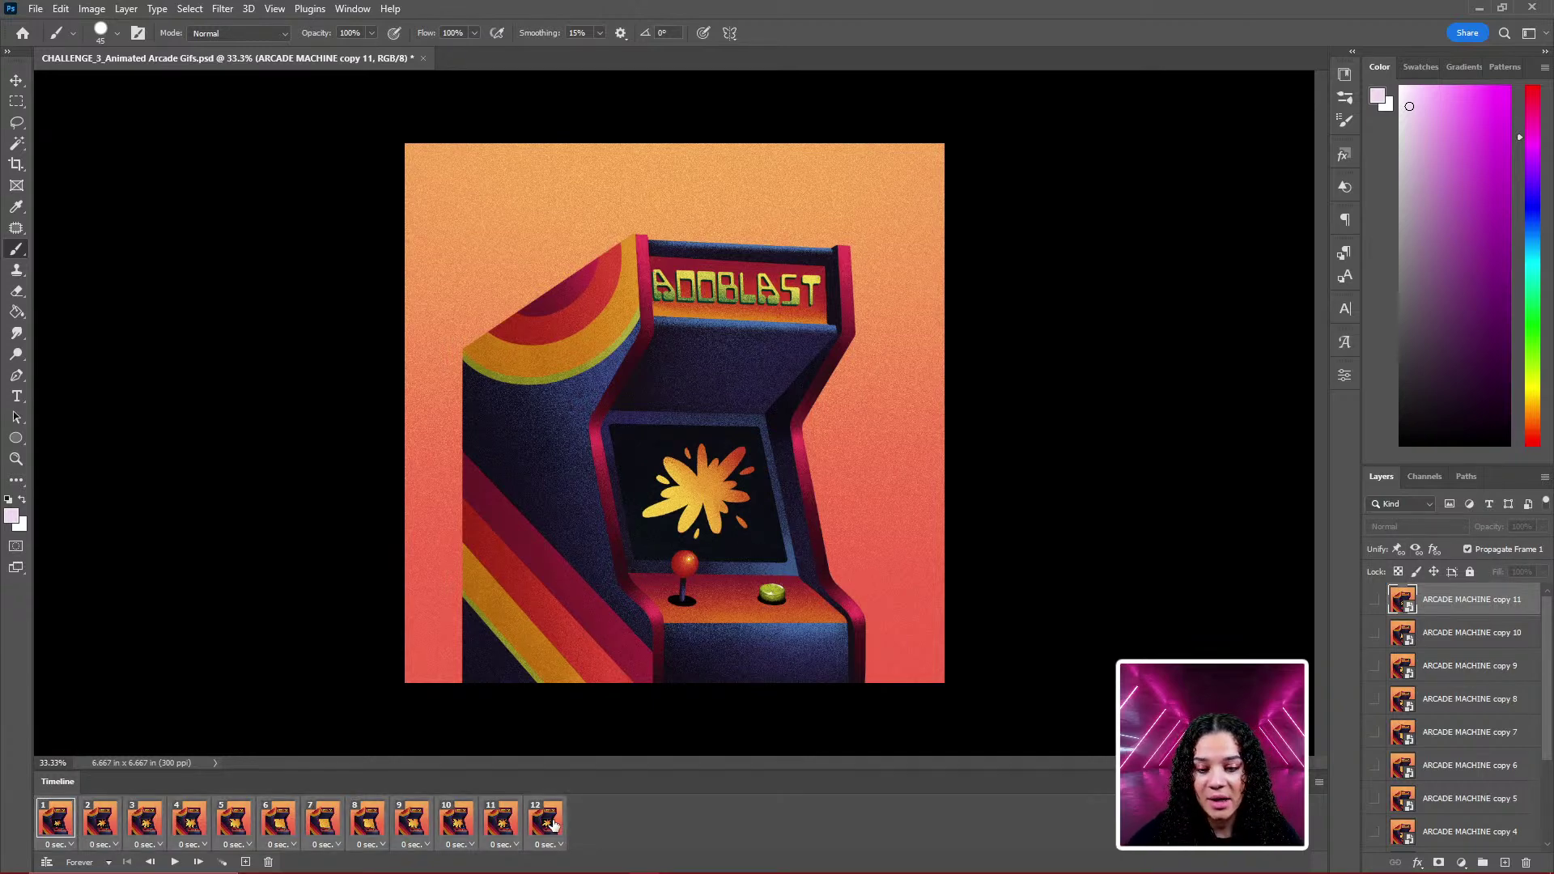
{"action": "left_click", "coordinate": [330, 845]}
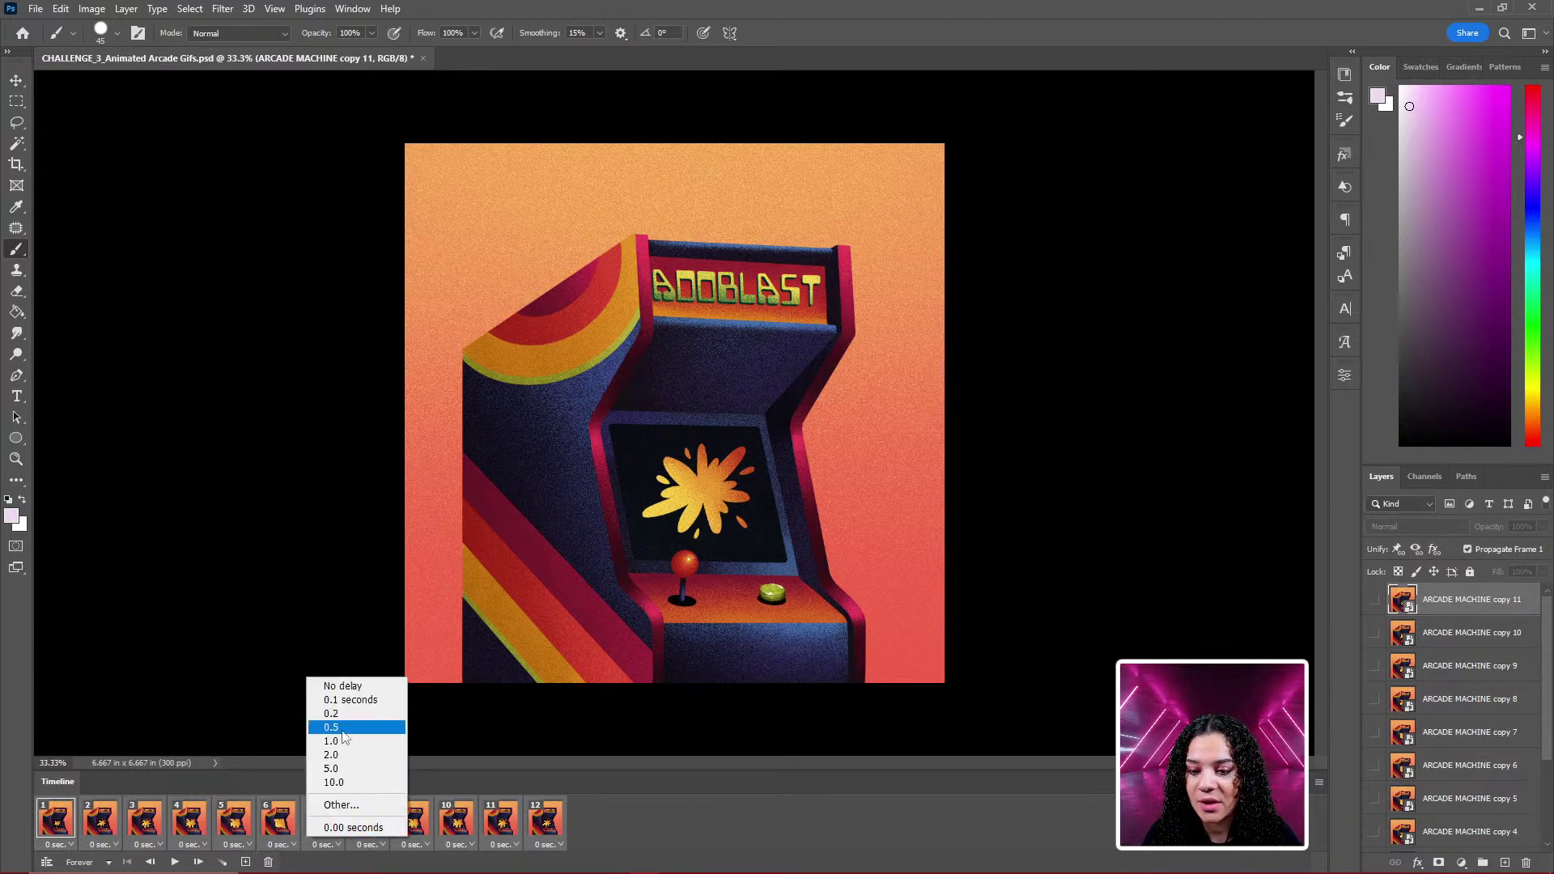
{"action": "left_click", "coordinate": [342, 731]}
{"action": "left_click", "coordinate": [176, 863]}
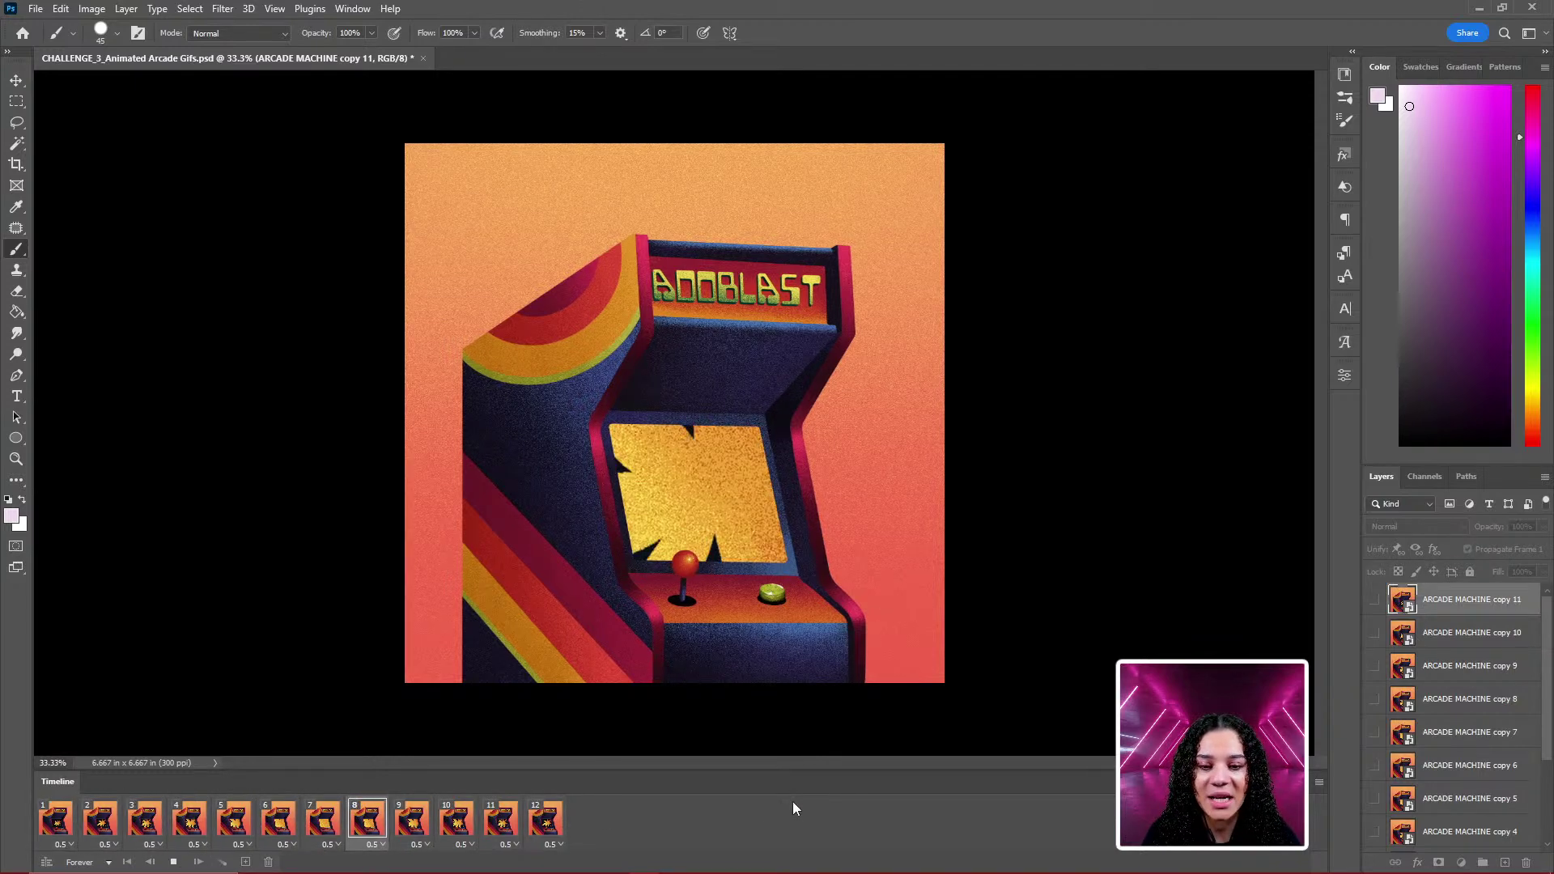
{"action": "key", "text": "ctrl+z"}
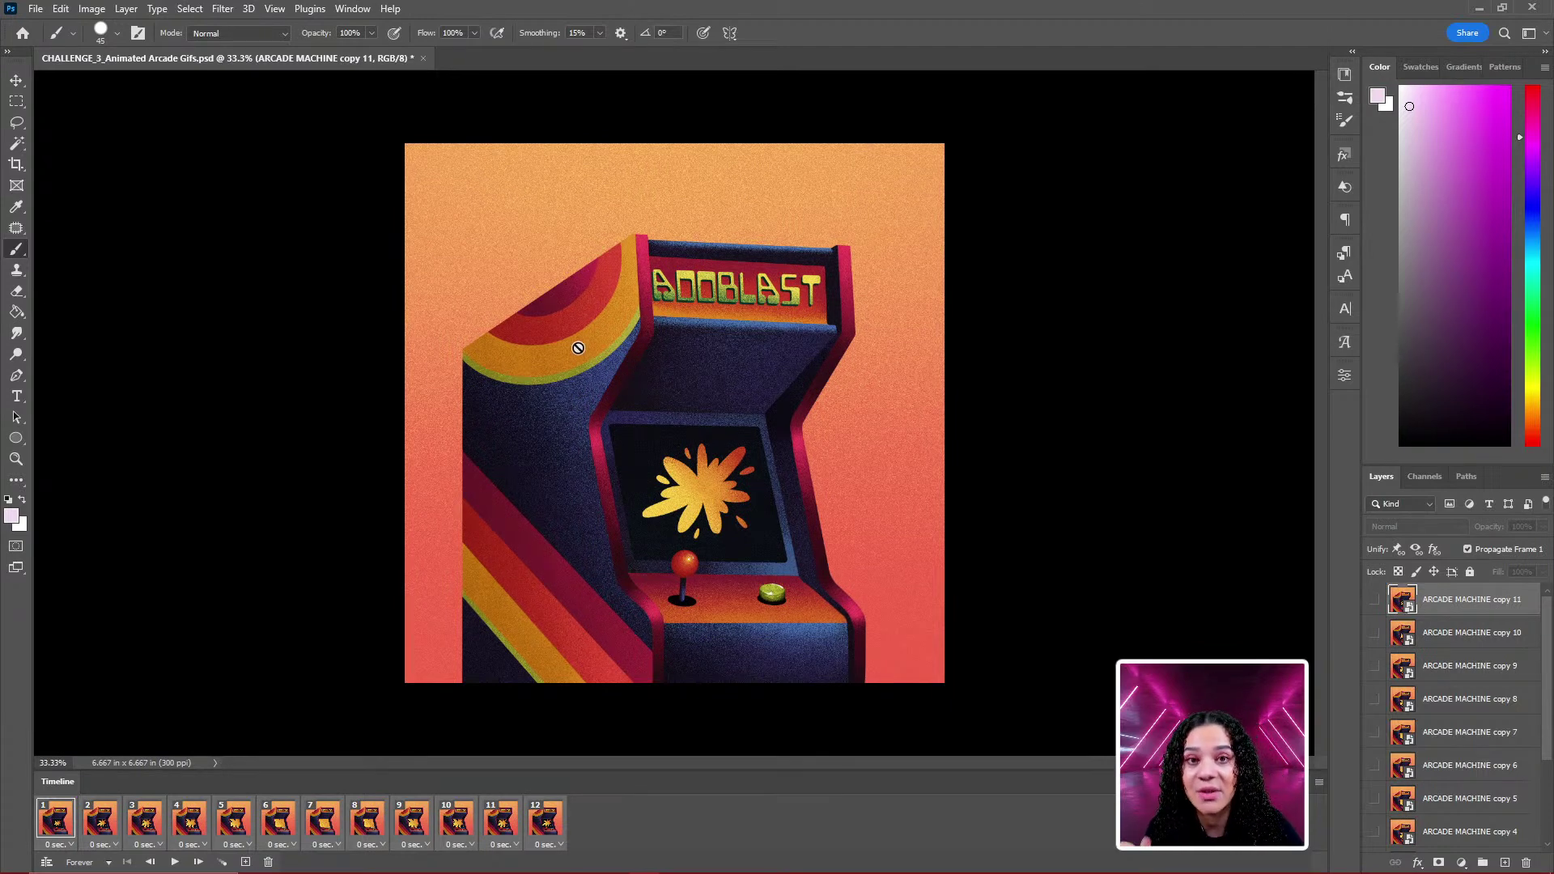
Open Save for Web (Legacy) for the document and preview the arcade animation's playback there, stopping it again.
{"action": "left_click", "coordinate": [38, 11]}
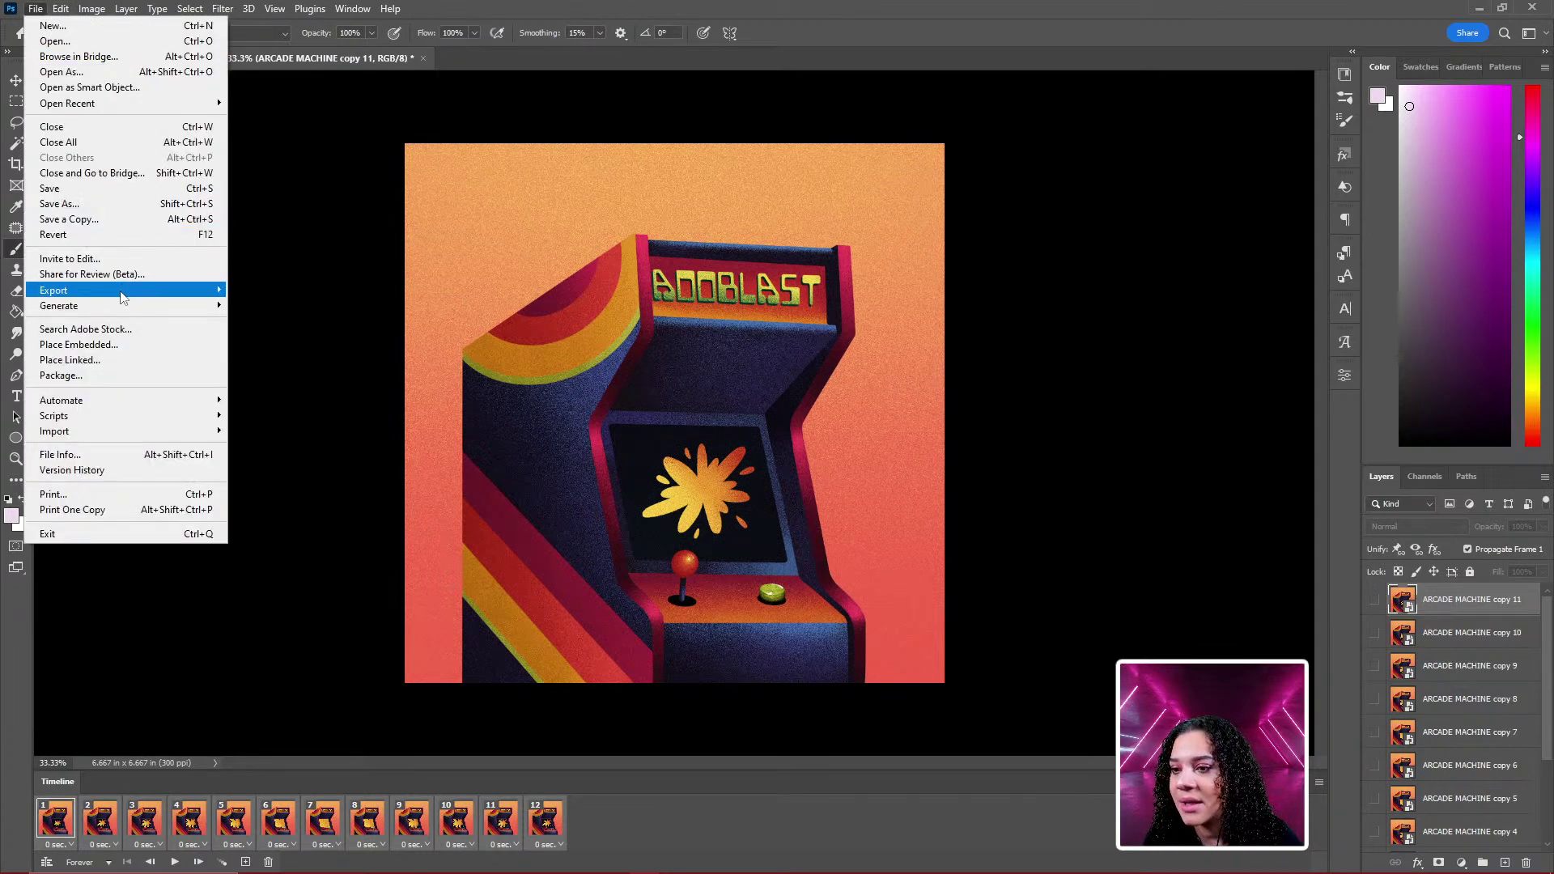
{"action": "mouse_move", "coordinate": [128, 293]}
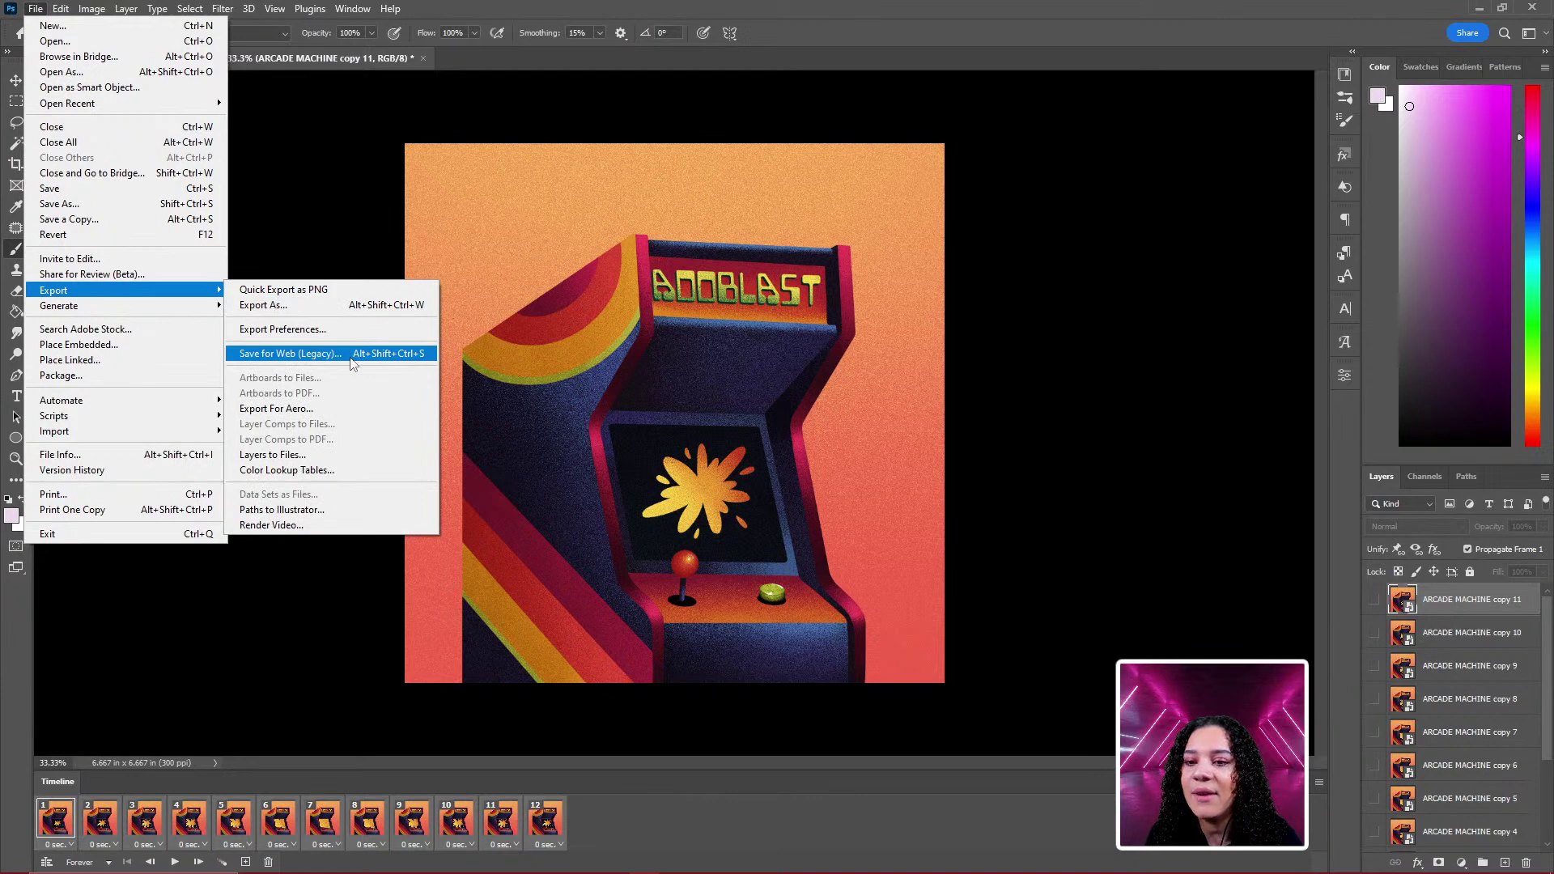
{"action": "left_click", "coordinate": [291, 354]}
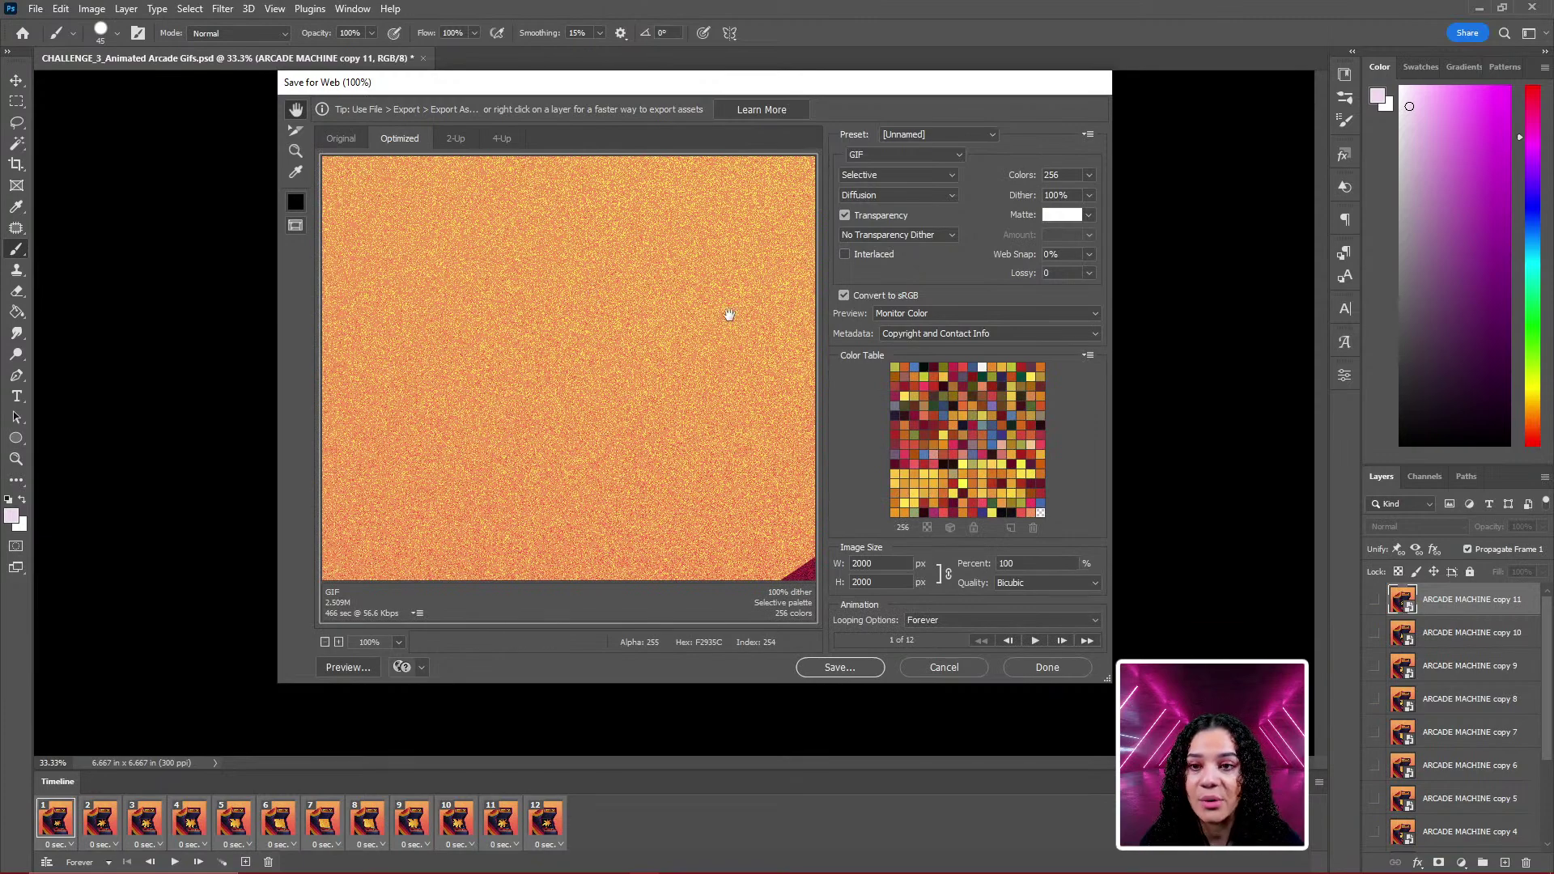
{"action": "scroll", "coordinate": [694, 402], "scroll_direction": "down", "scroll_amount": 4}
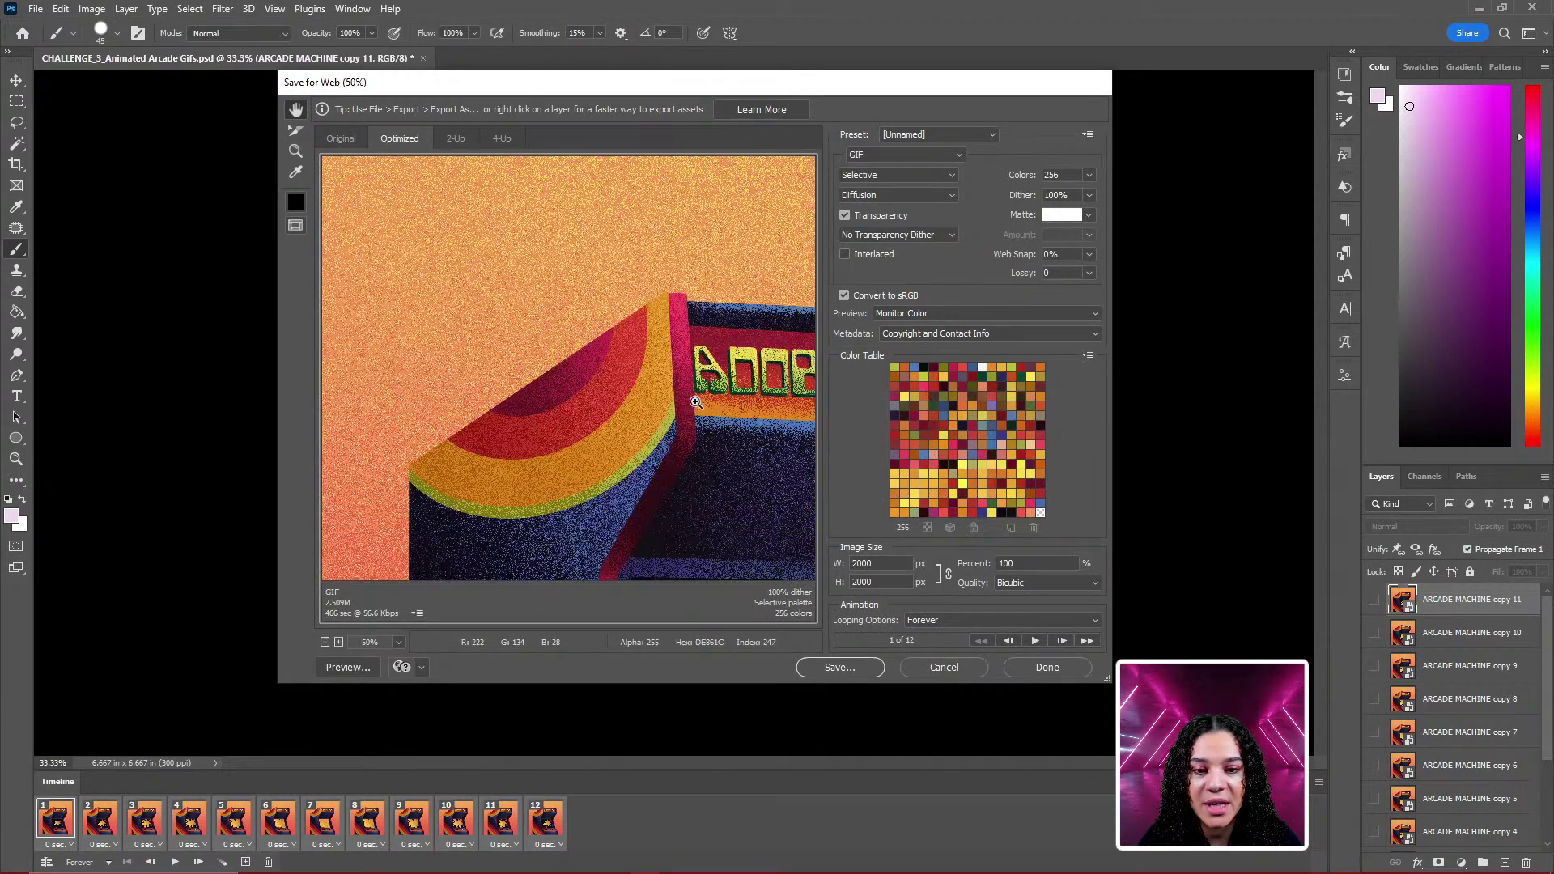
{"action": "scroll", "coordinate": [698, 408], "scroll_direction": "down", "scroll_amount": 1}
{"action": "scroll", "coordinate": [699, 409], "scroll_direction": "up", "scroll_amount": 2}
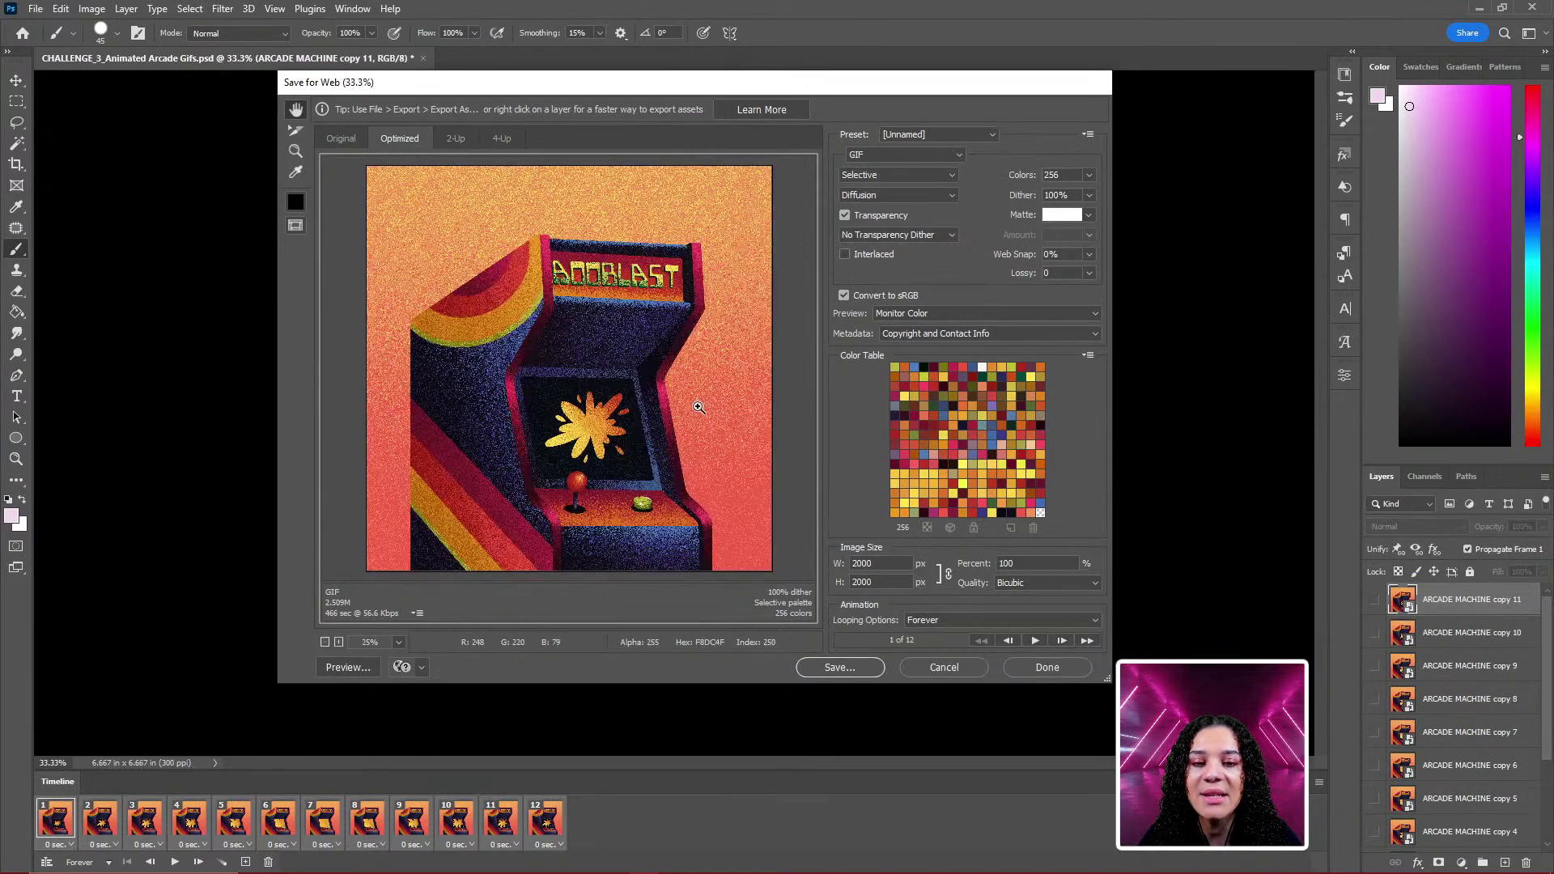
{"action": "scroll", "coordinate": [700, 411], "scroll_direction": "down", "scroll_amount": 1}
{"action": "scroll", "coordinate": [700, 411], "scroll_direction": "up", "scroll_amount": 1}
{"action": "scroll", "coordinate": [700, 410], "scroll_direction": "down", "scroll_amount": 1}
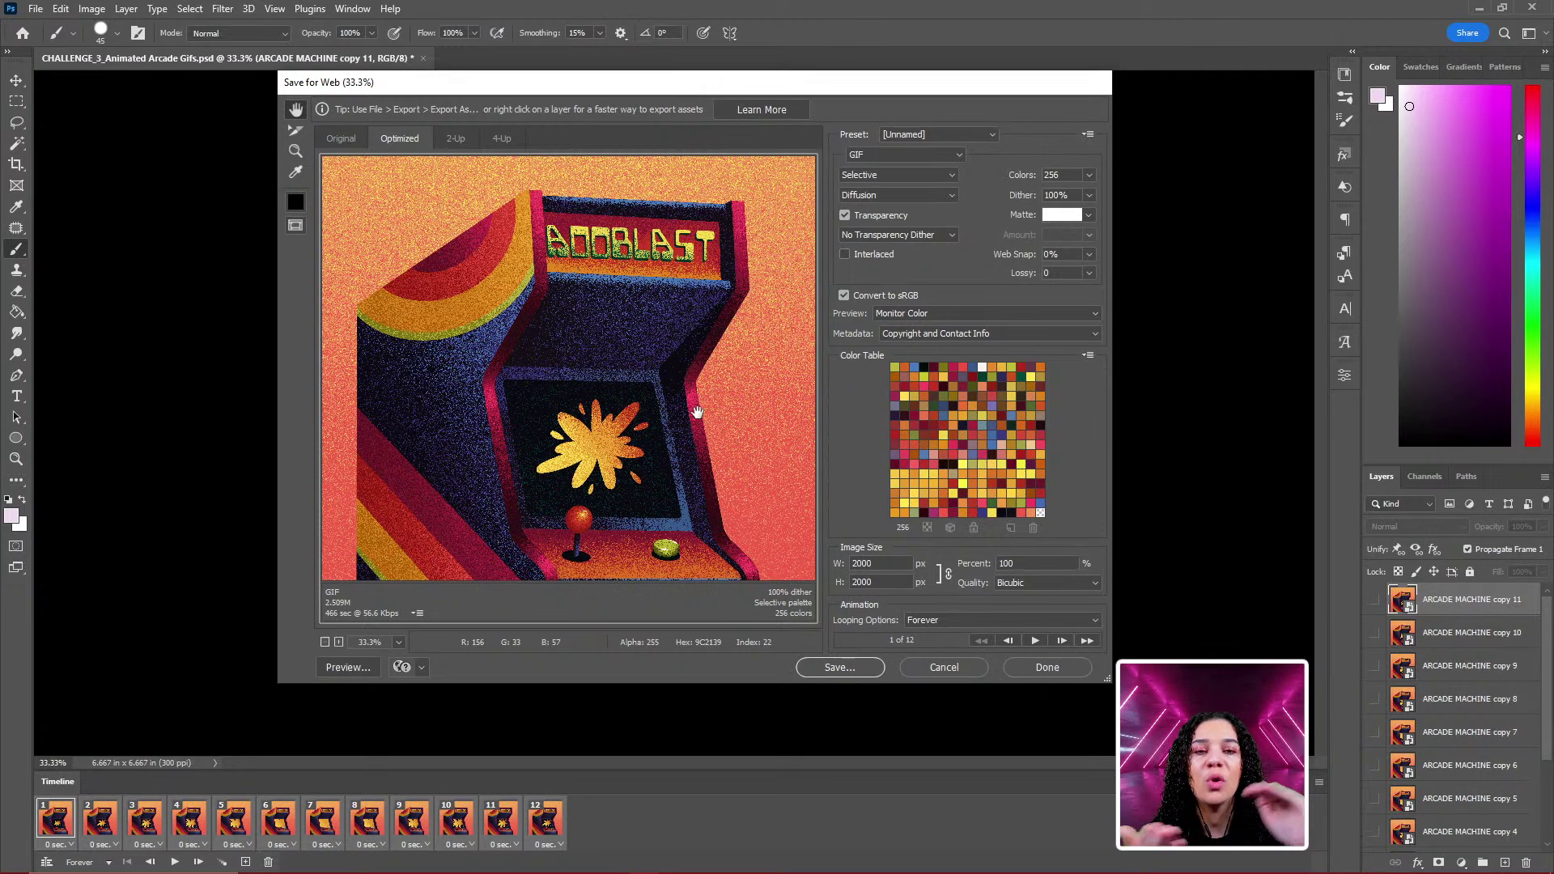
{"action": "left_click", "coordinate": [1035, 640]}
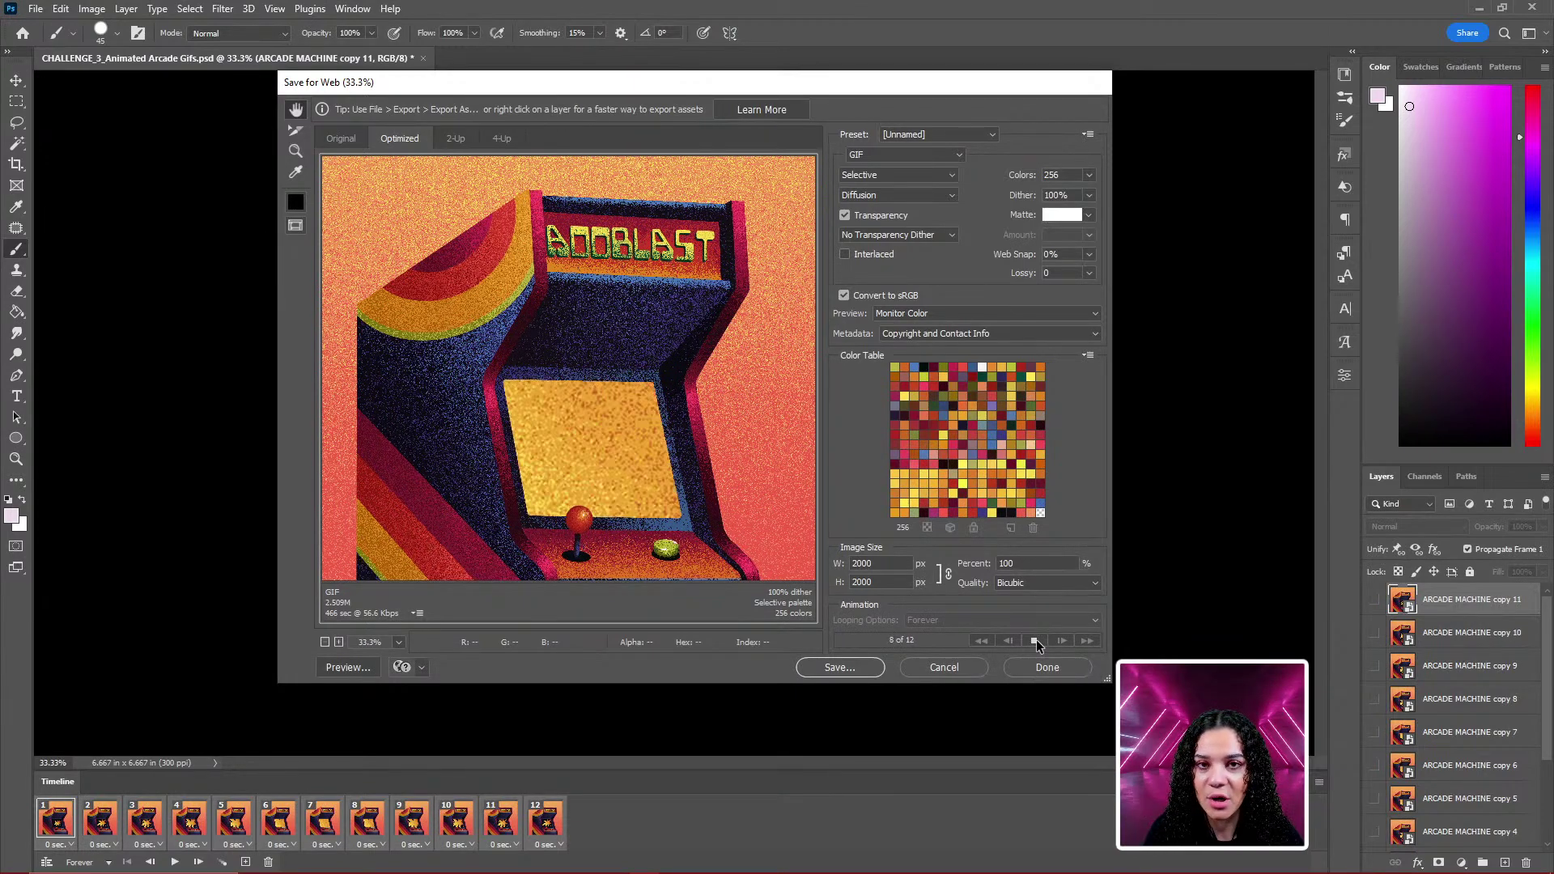
{"action": "left_click", "coordinate": [1037, 640]}
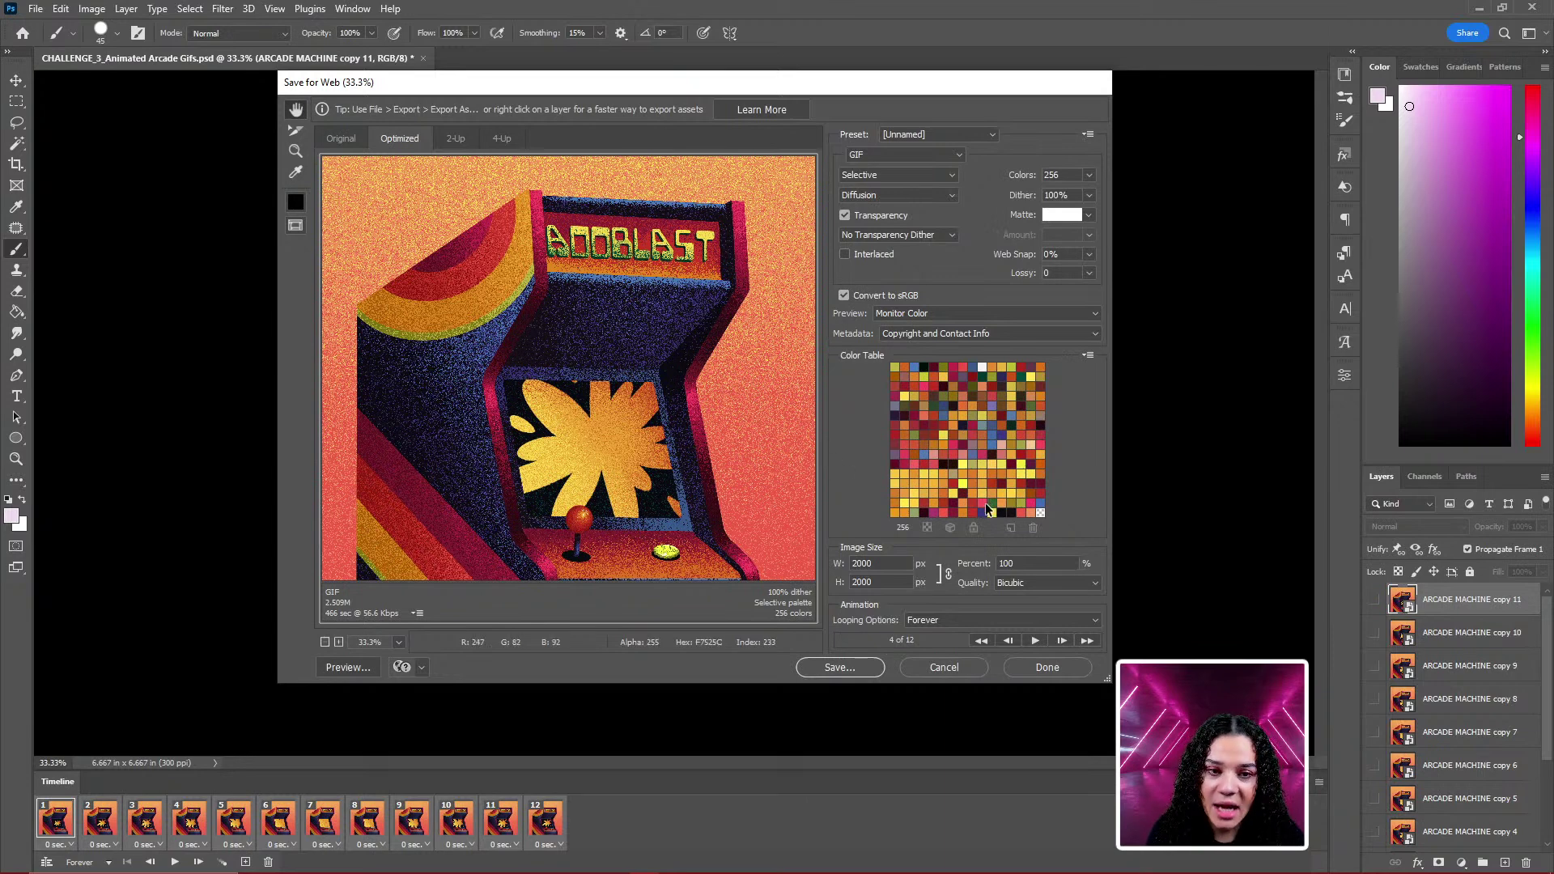
Keep GIF as the export format and save the optimized animation in the STREAMED folder as "CHALLENGE_3_Test on Stream".
{"action": "left_click", "coordinate": [950, 153]}
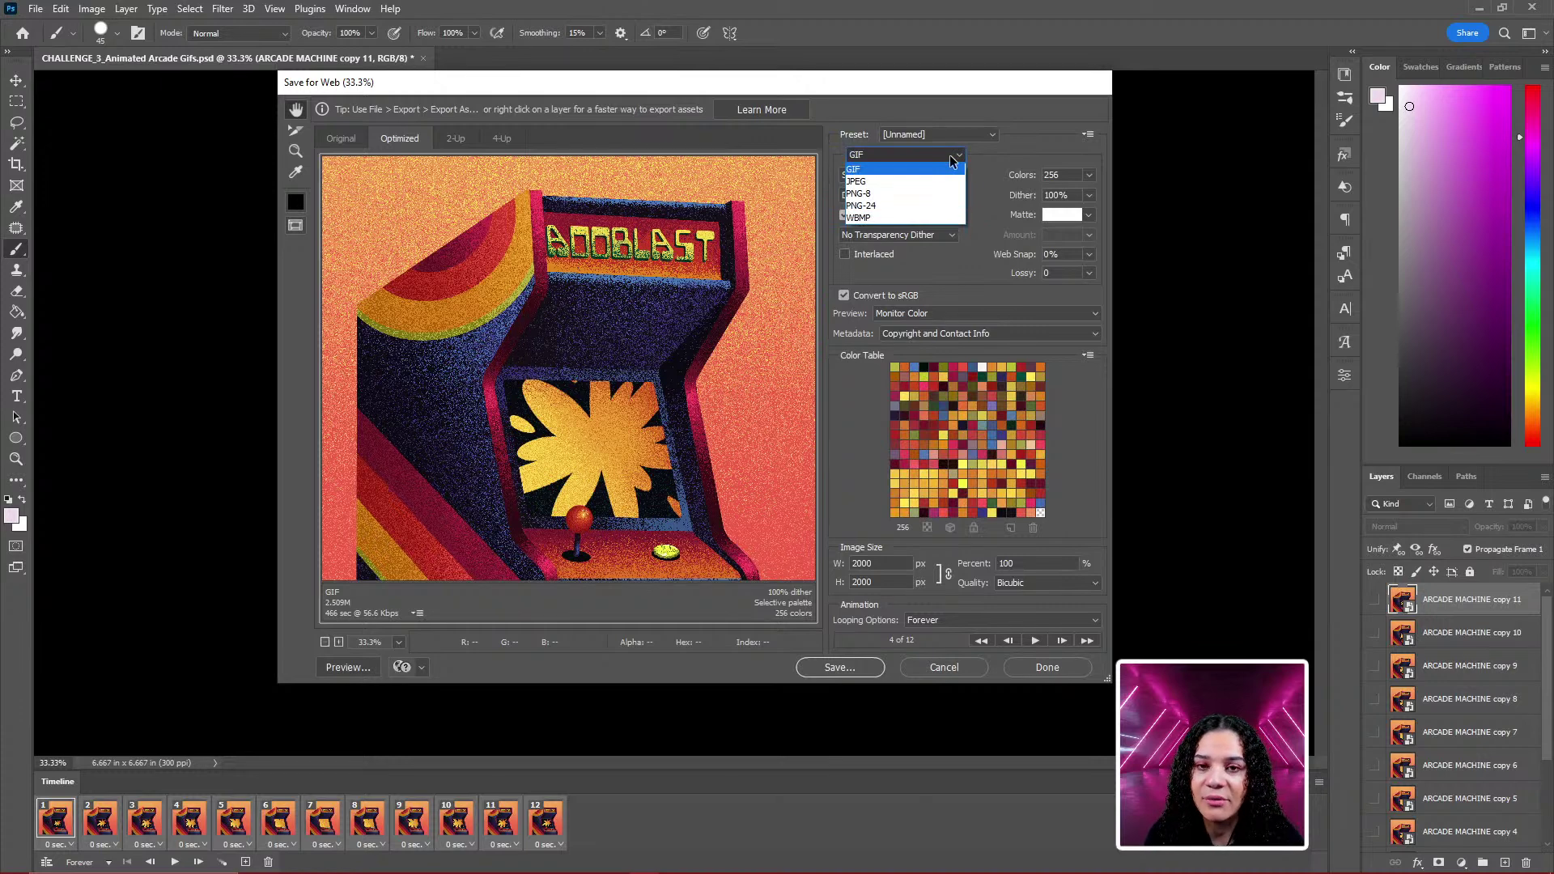
{"action": "left_click", "coordinate": [995, 157]}
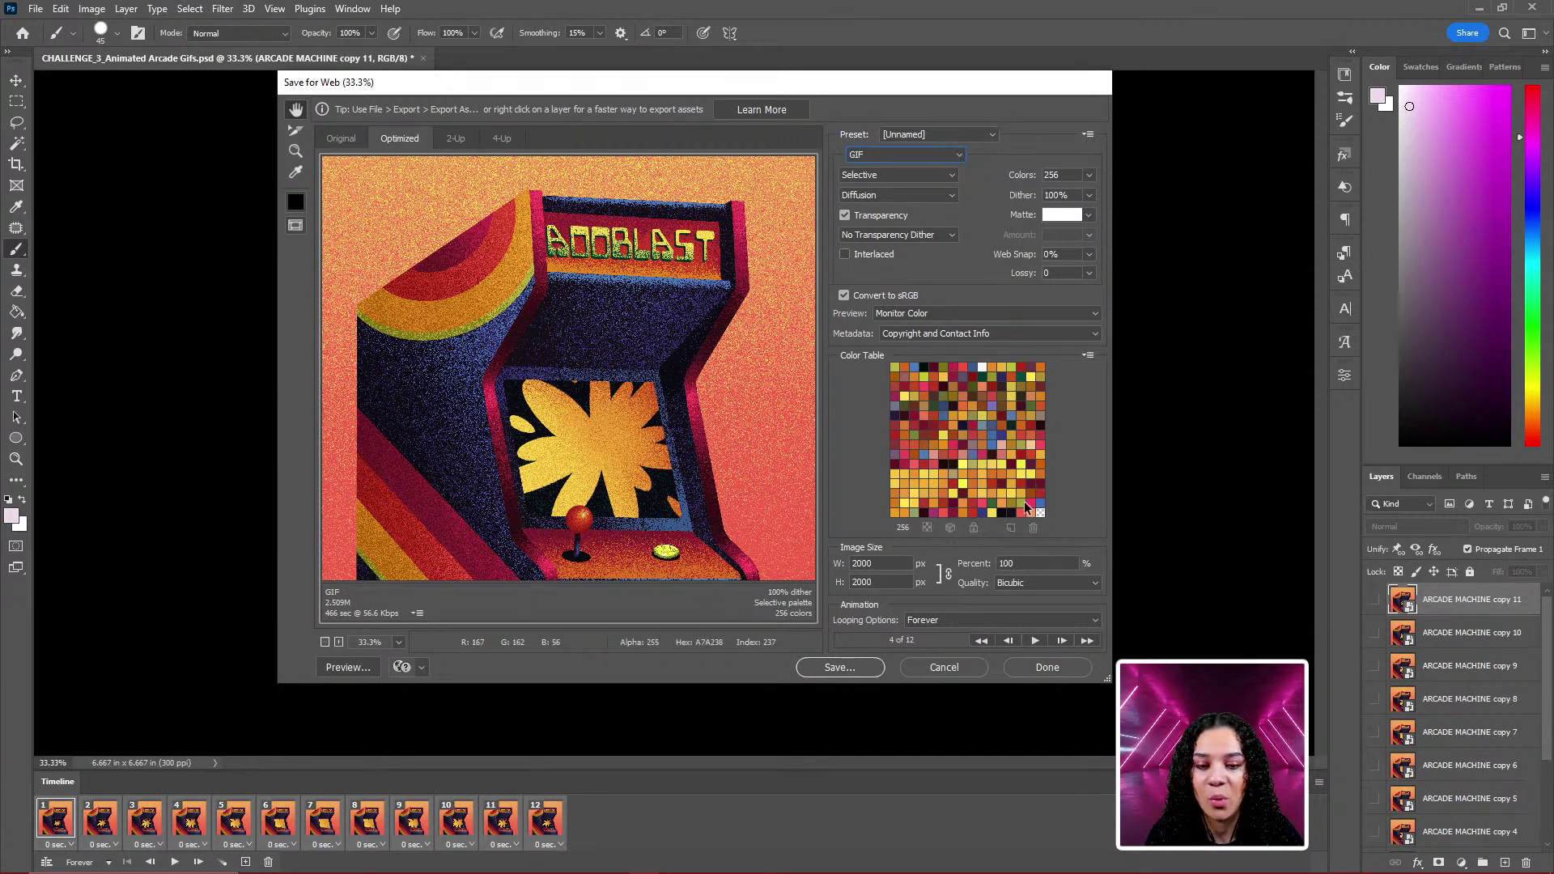
{"action": "left_click", "coordinate": [840, 668]}
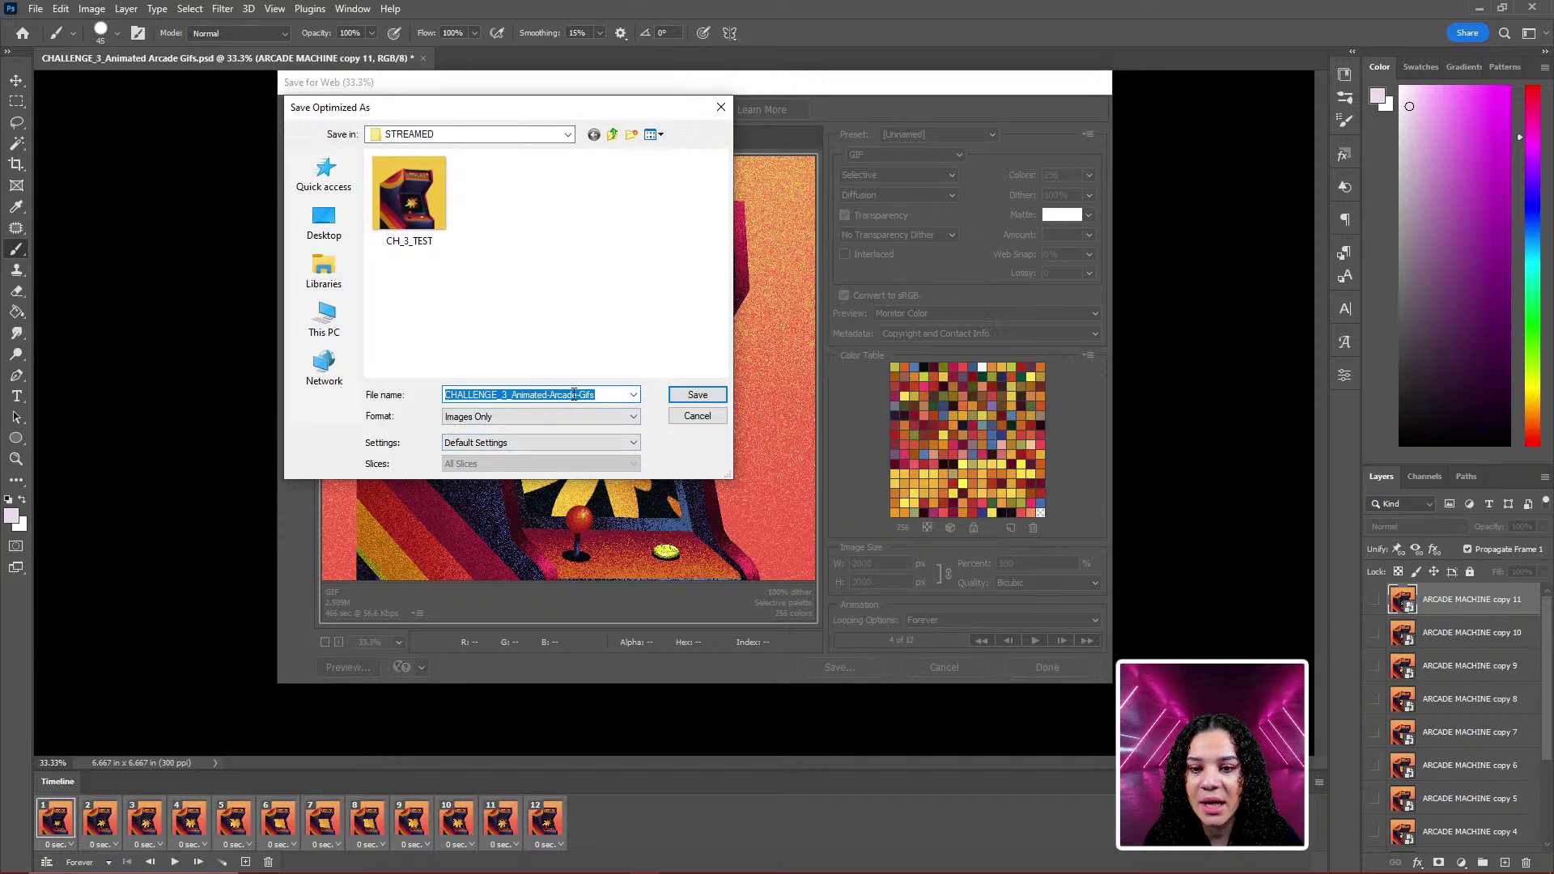
{"action": "left_click", "coordinate": [510, 395]}
{"action": "left_click_drag", "start_coordinate": [510, 395], "coordinate": [624, 407]}
{"action": "type", "text": "Te"}
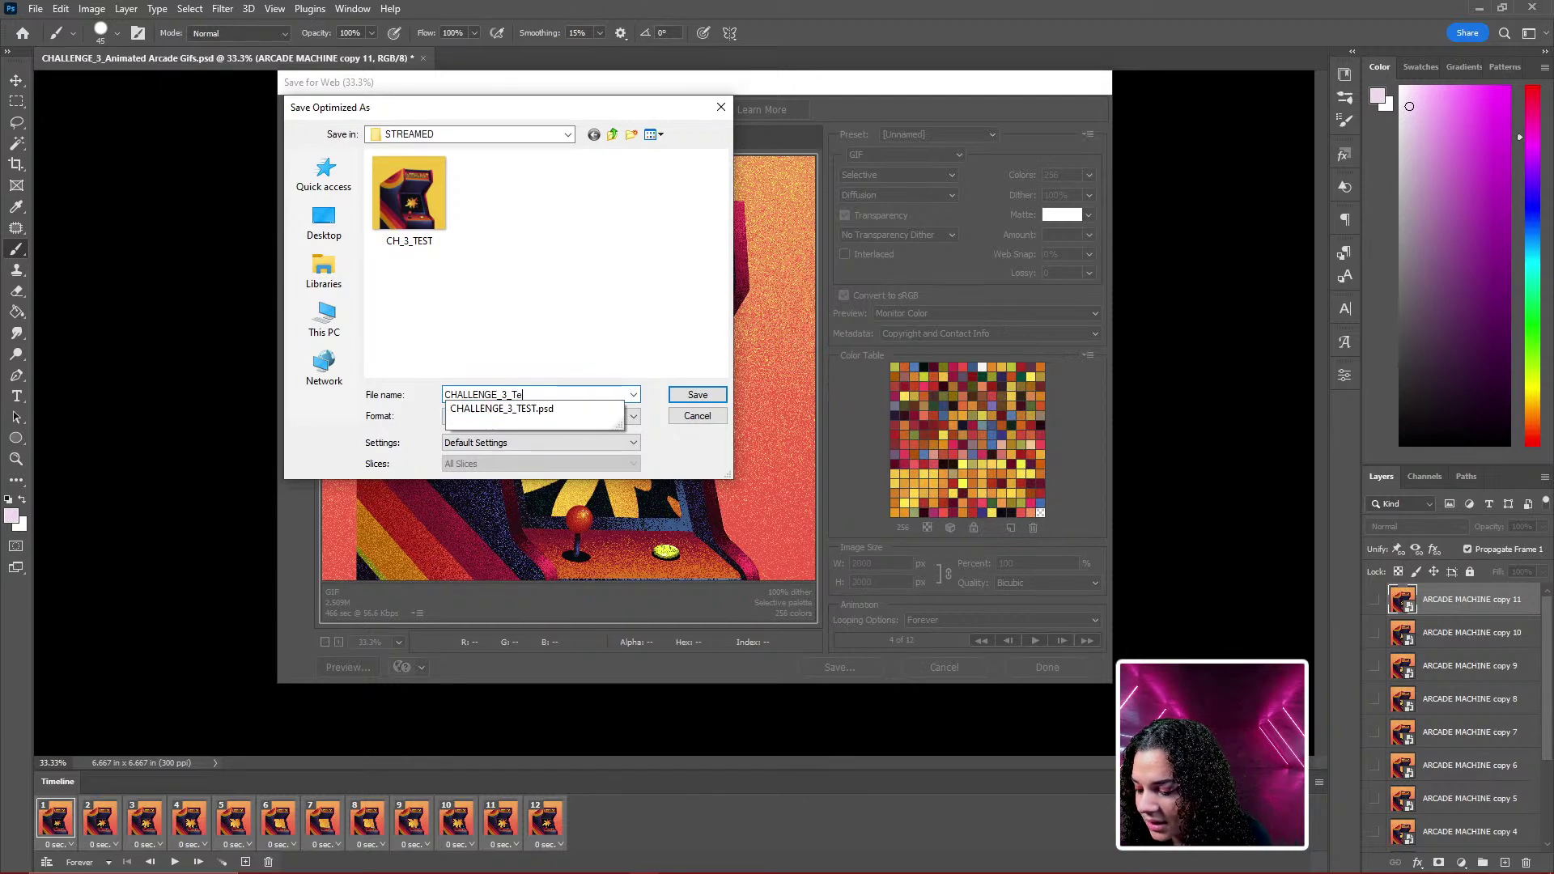
{"action": "type", "text": "st"}
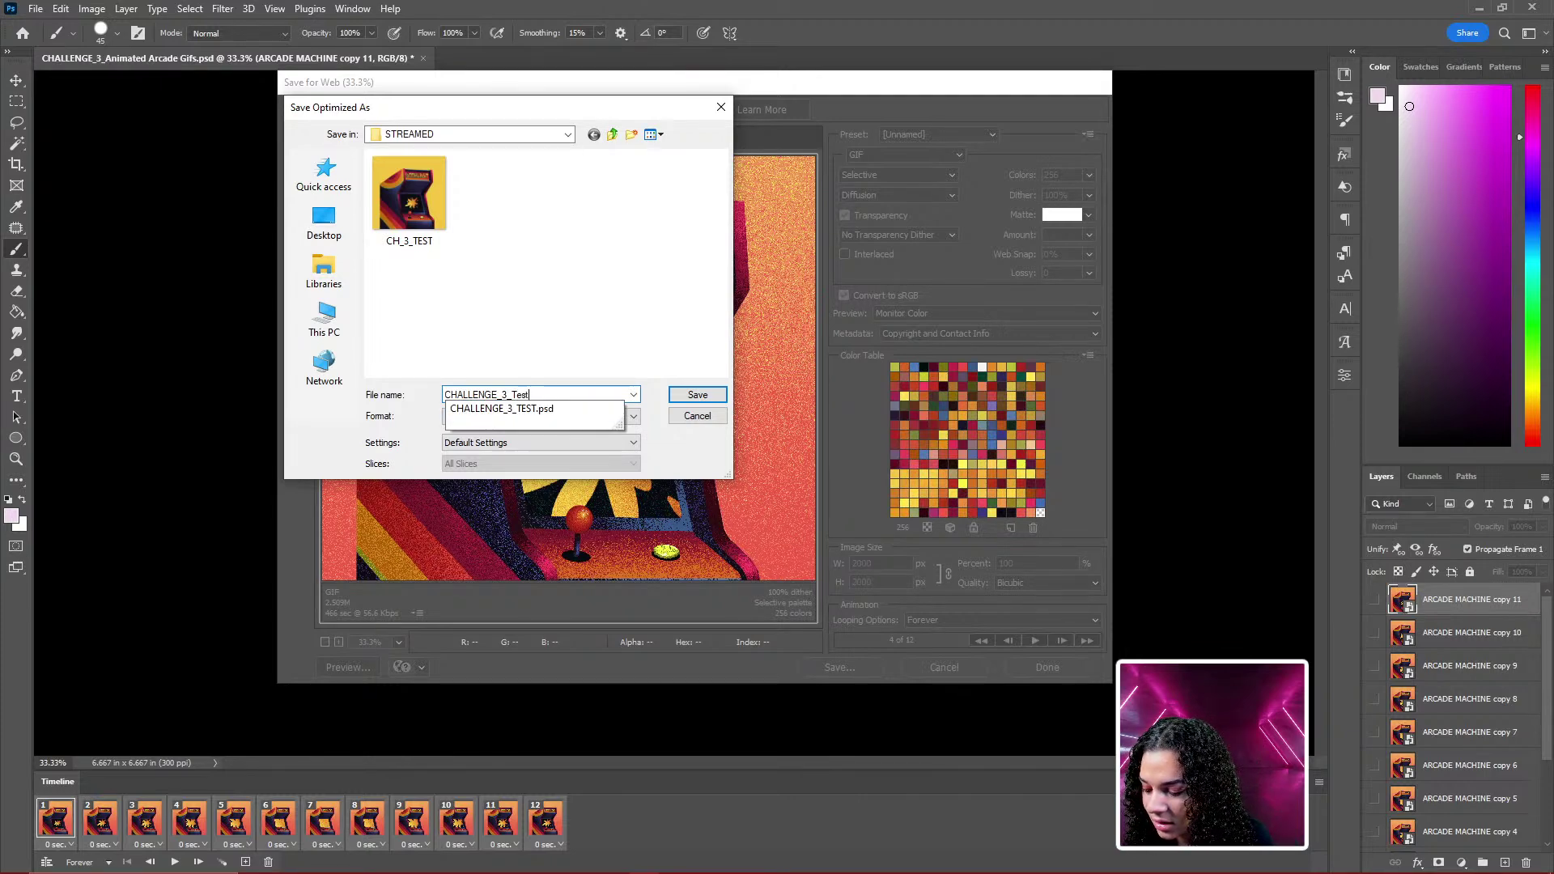
{"action": "type", "text": " on Strera"}
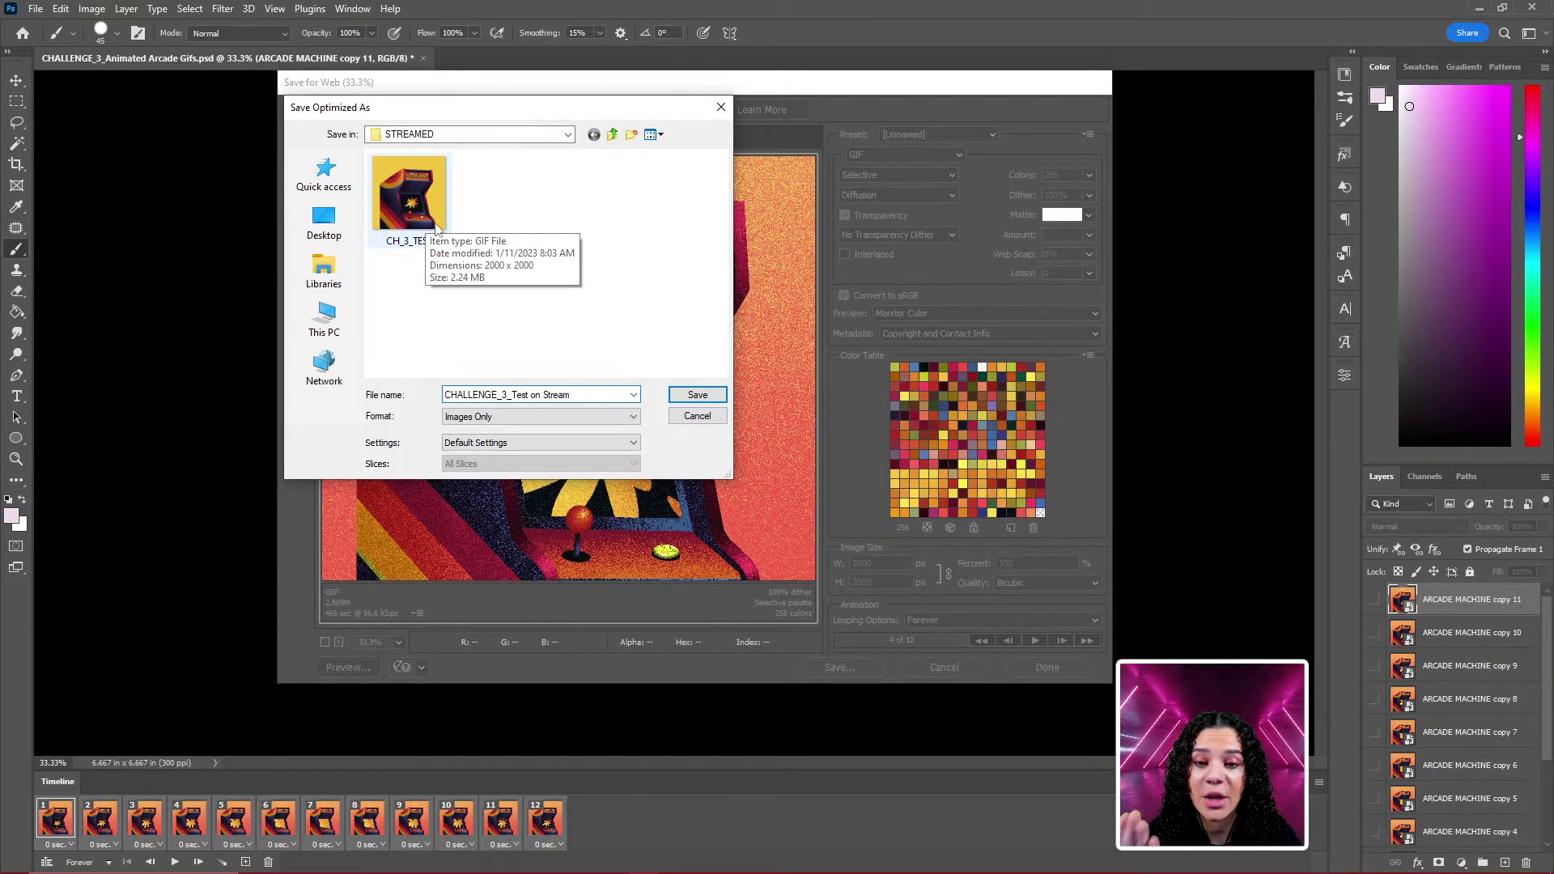
{"action": "left_click", "coordinate": [693, 397]}
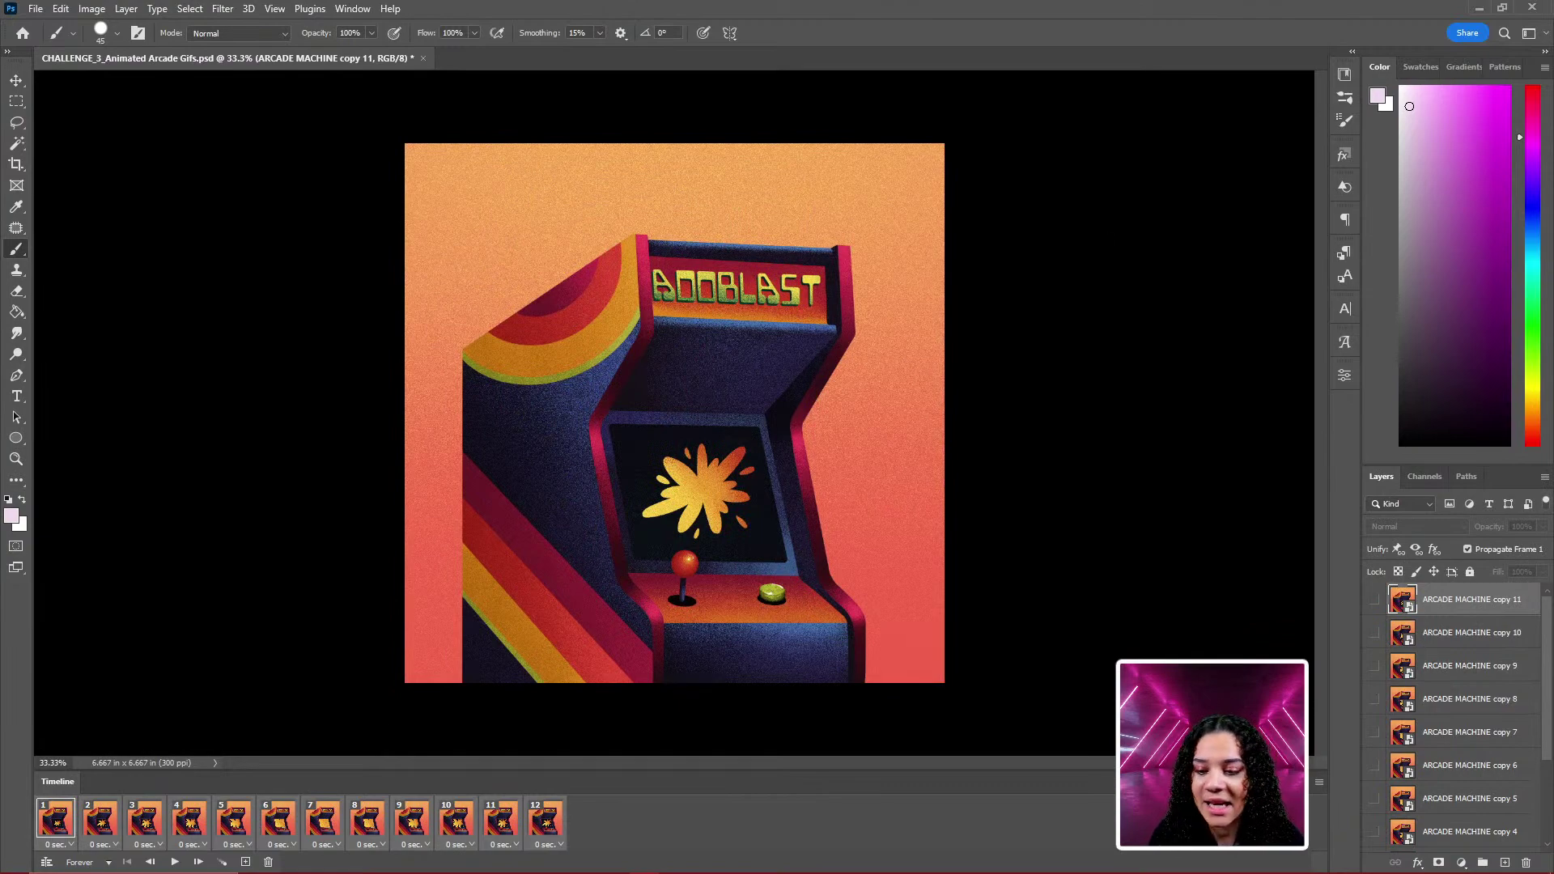
Switch to the image viewer to watch CHALLENGE_3_Test-on-Stream.gif and CH_3_TEST.gif play, closing each one after viewing.
{"action": "mouse_move", "coordinate": [255, 865]}
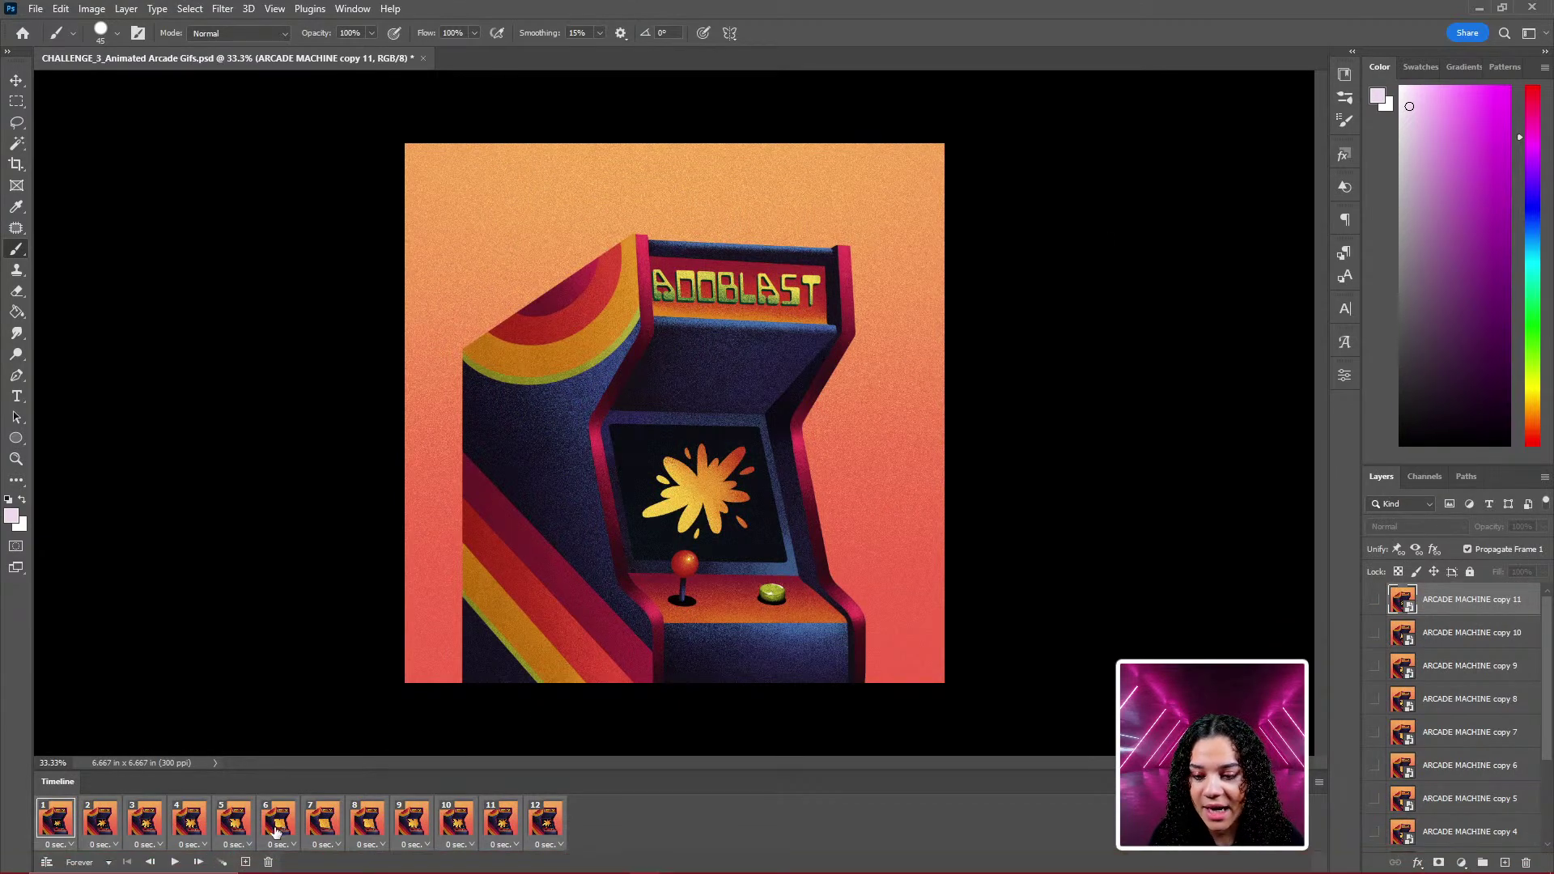
{"action": "left_click", "coordinate": [284, 864]}
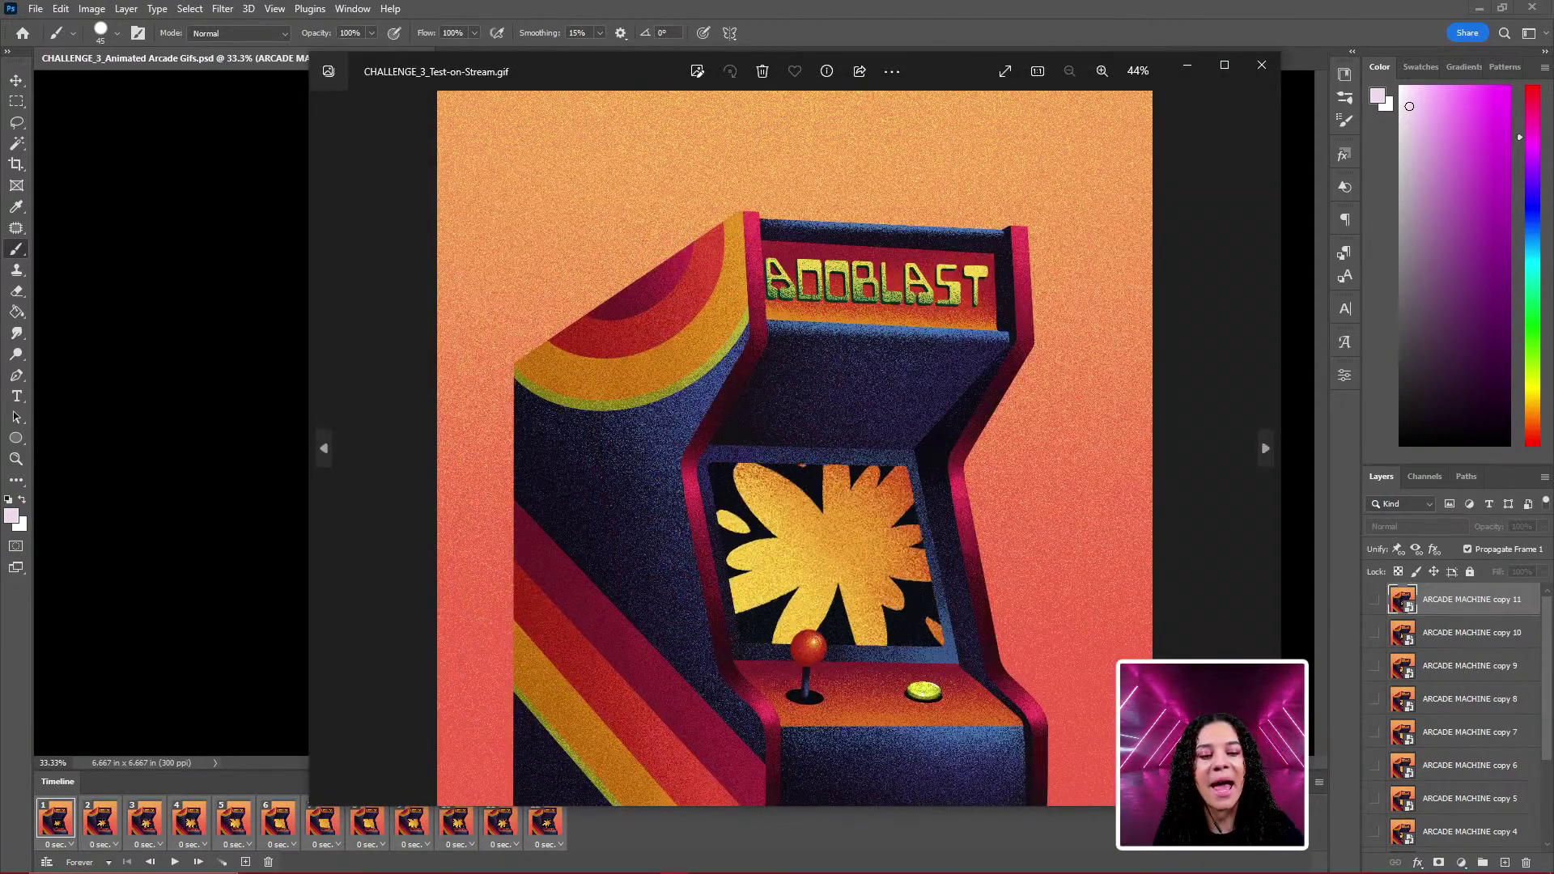
{"action": "left_click_drag", "start_coordinate": [933, 87], "coordinate": [707, 80]}
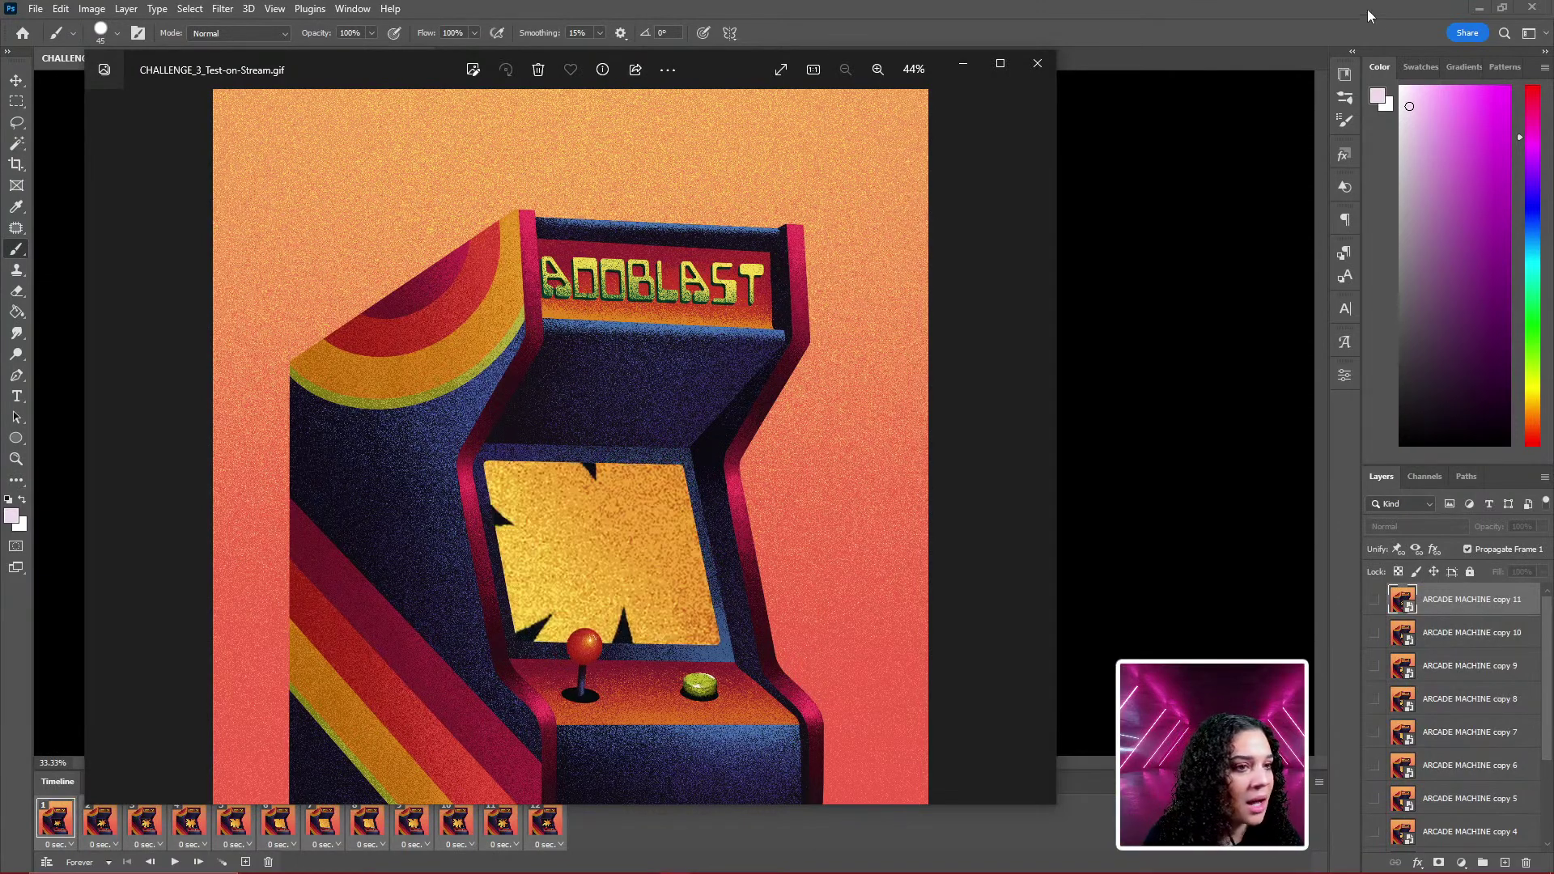
{"action": "left_click", "coordinate": [1039, 66]}
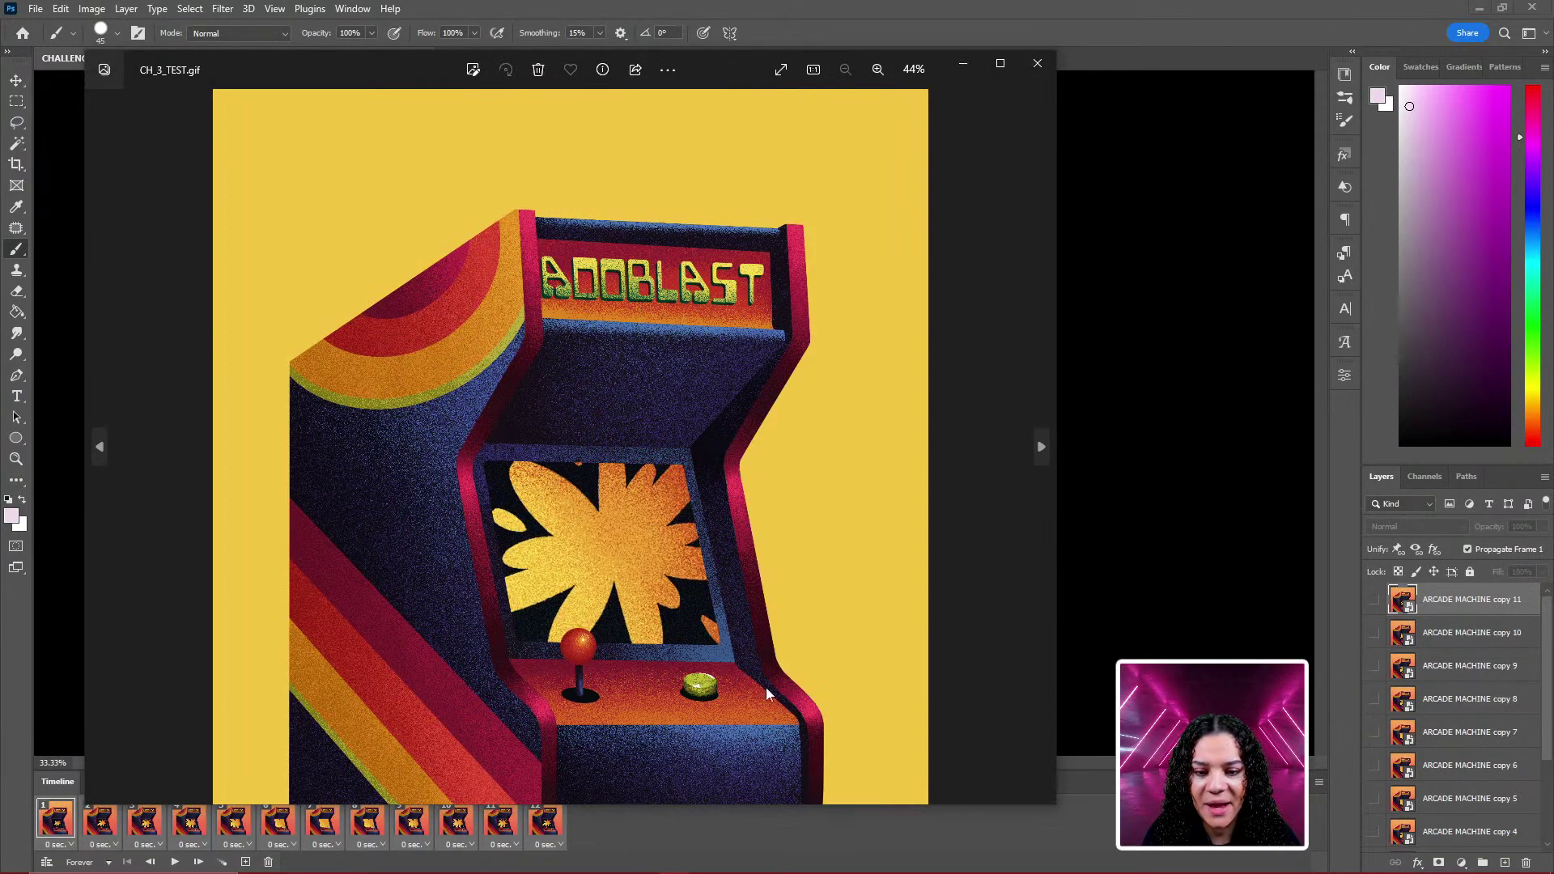
{"action": "left_click_drag", "start_coordinate": [728, 62], "coordinate": [728, 18]}
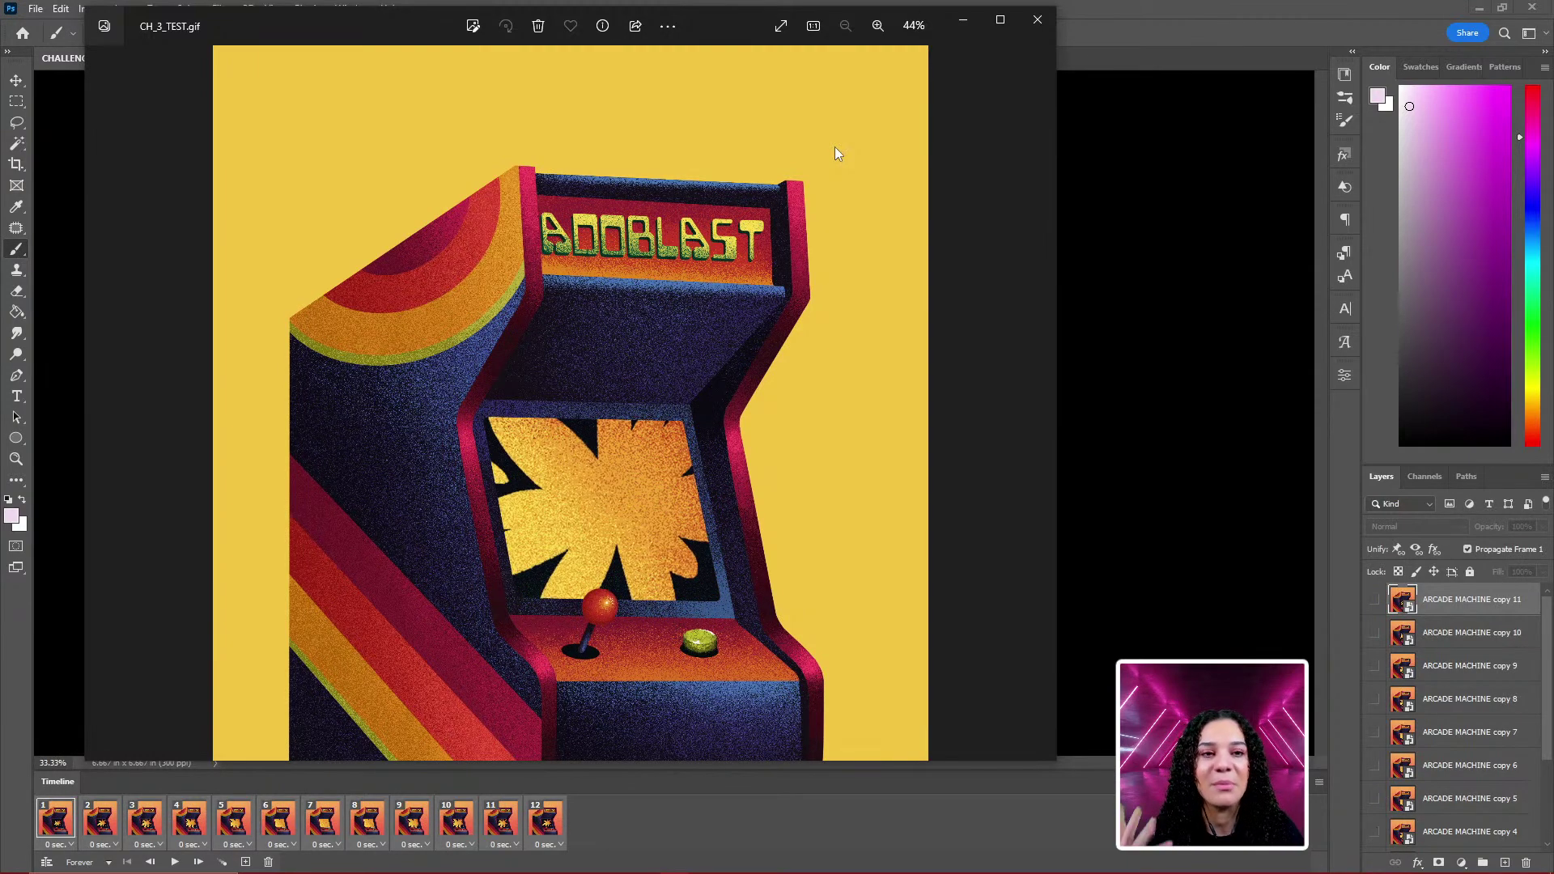
{"action": "left_click", "coordinate": [1037, 24]}
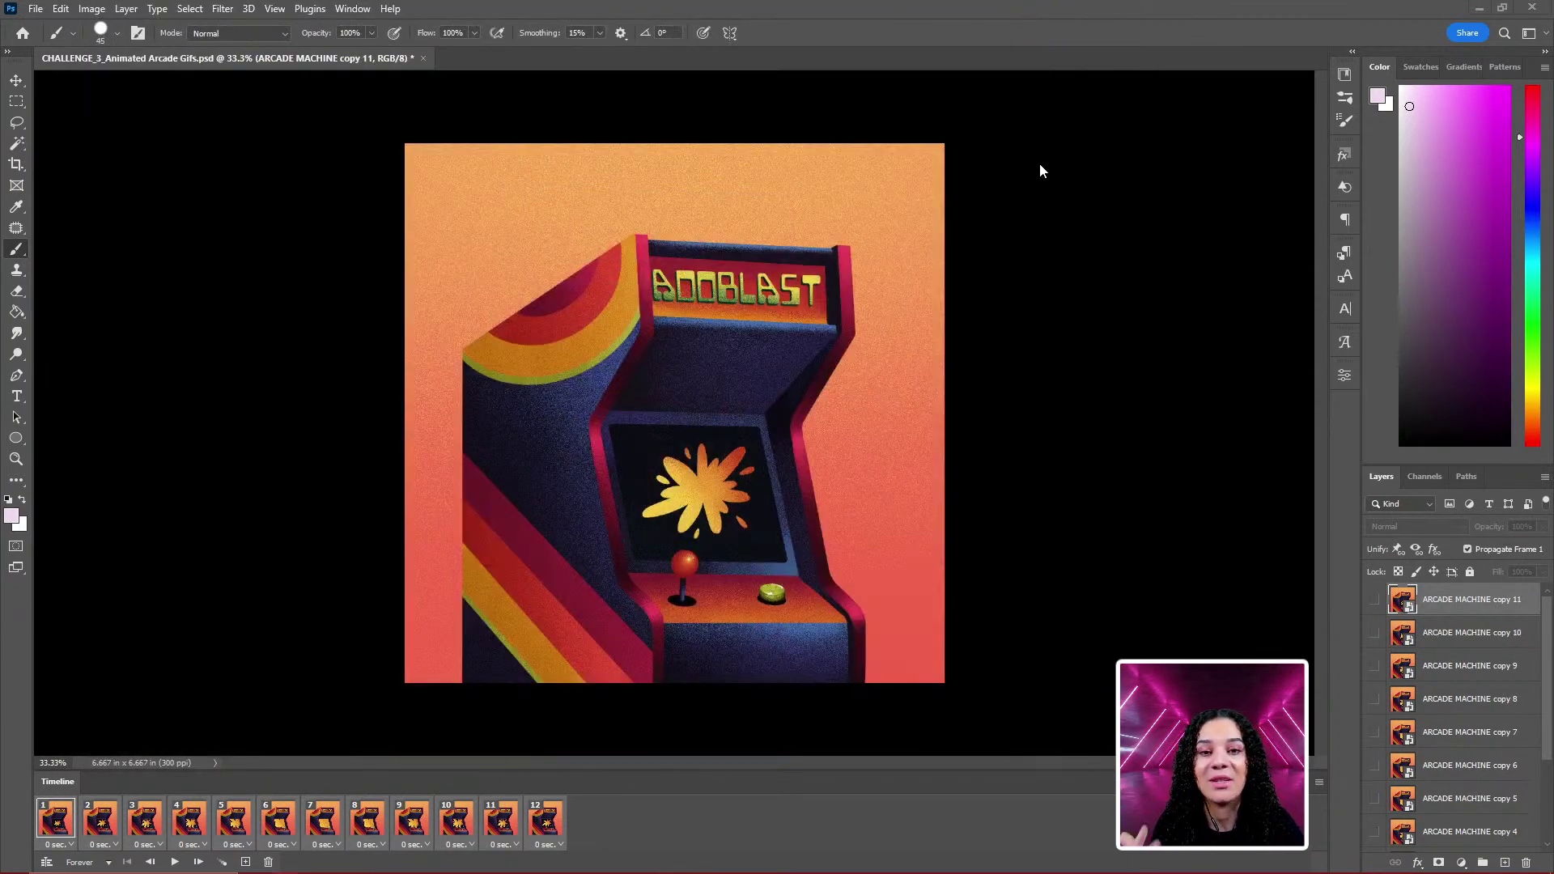